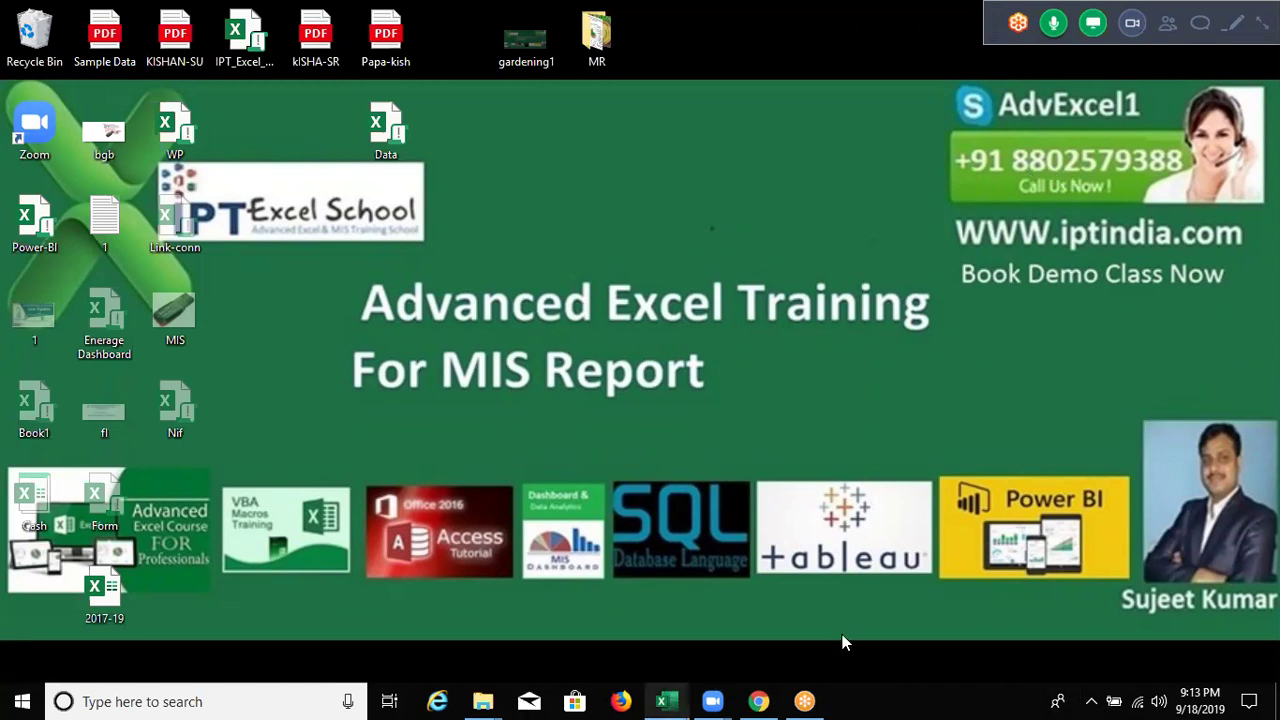
Switch to the 'Data - Excel' workbook window from the taskbar previews
{"action": "left_click", "coordinate": [661, 701]}
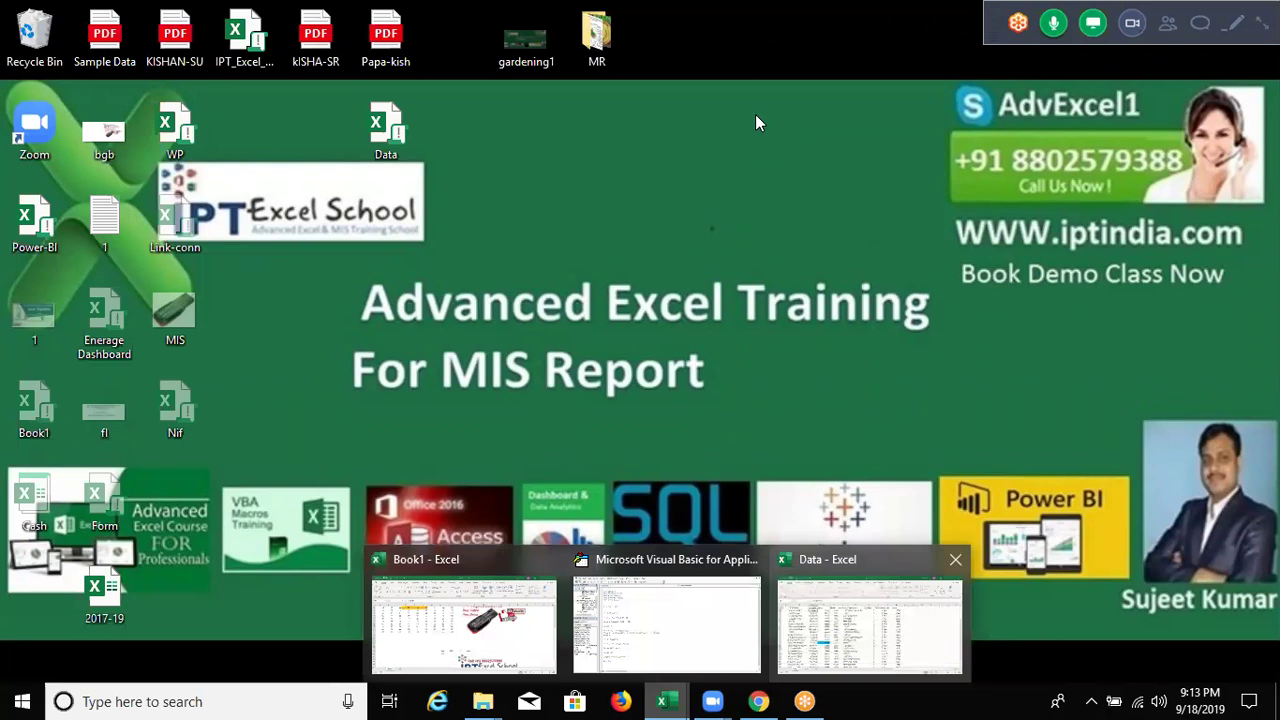
{"action": "left_click", "coordinate": [871, 612]}
{"action": "left_click", "coordinate": [735, 118]}
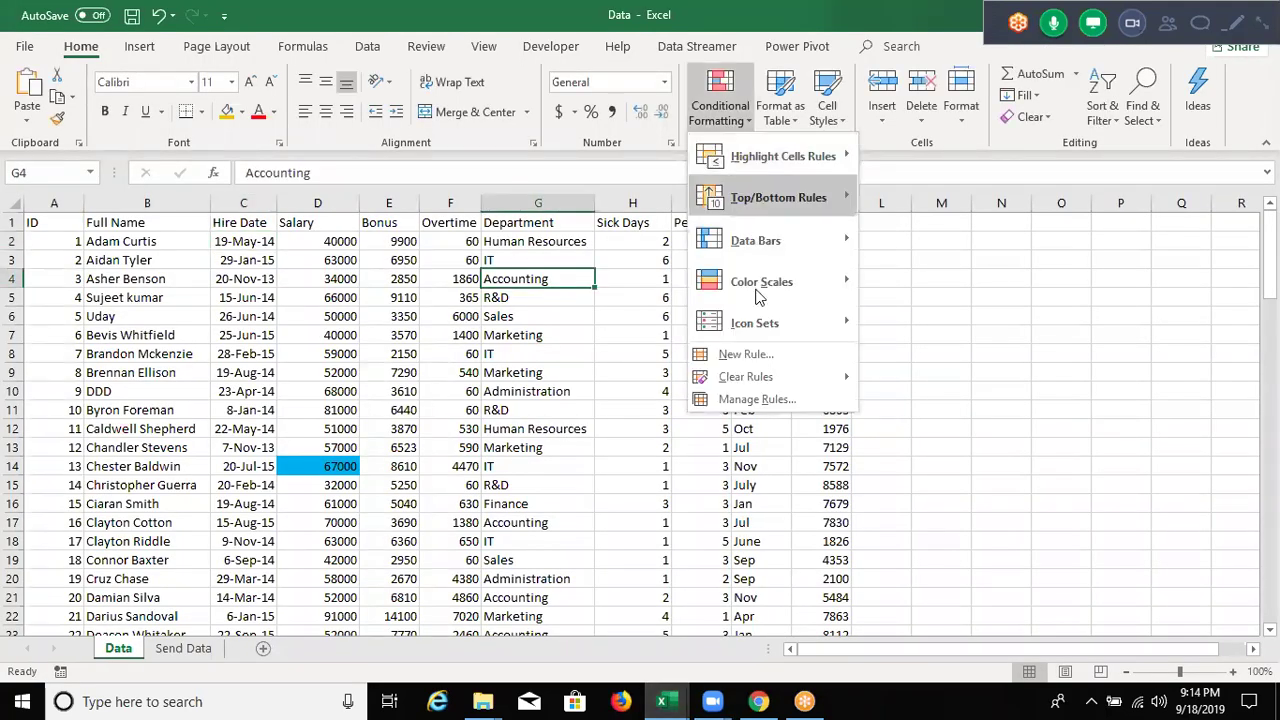
{"action": "mouse_move", "coordinate": [758, 328]}
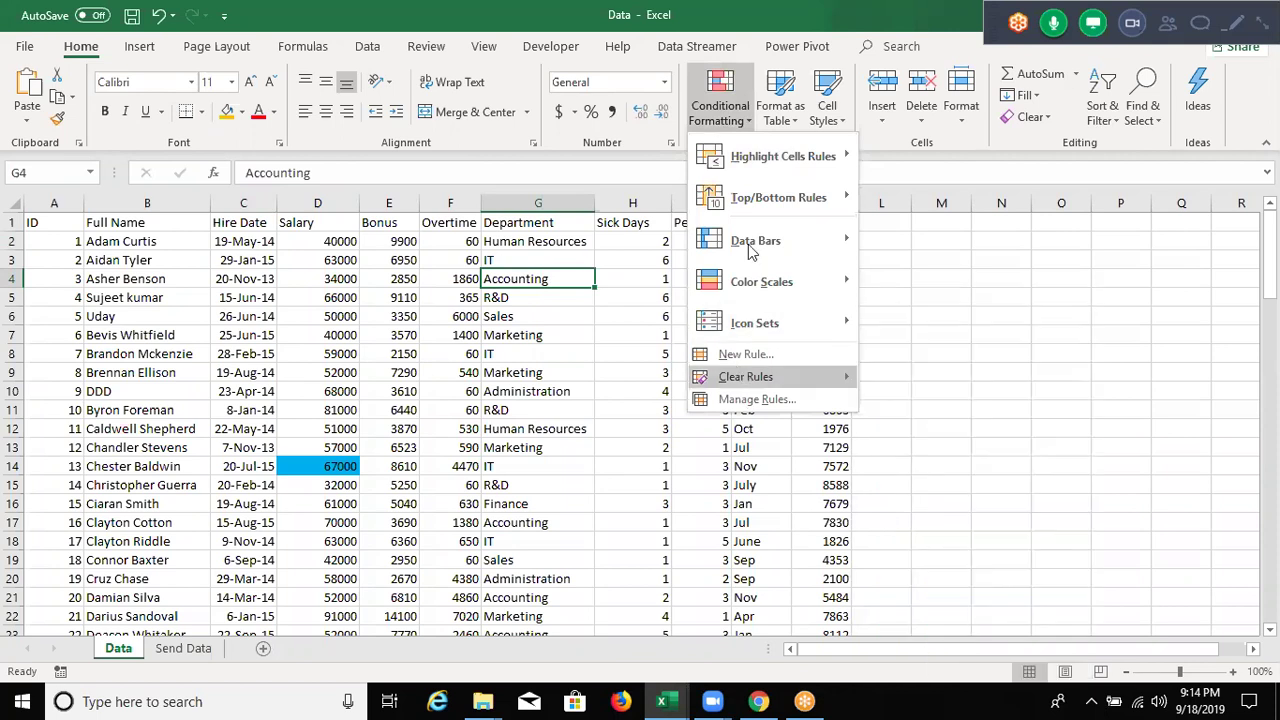
{"action": "mouse_move", "coordinate": [805, 152]}
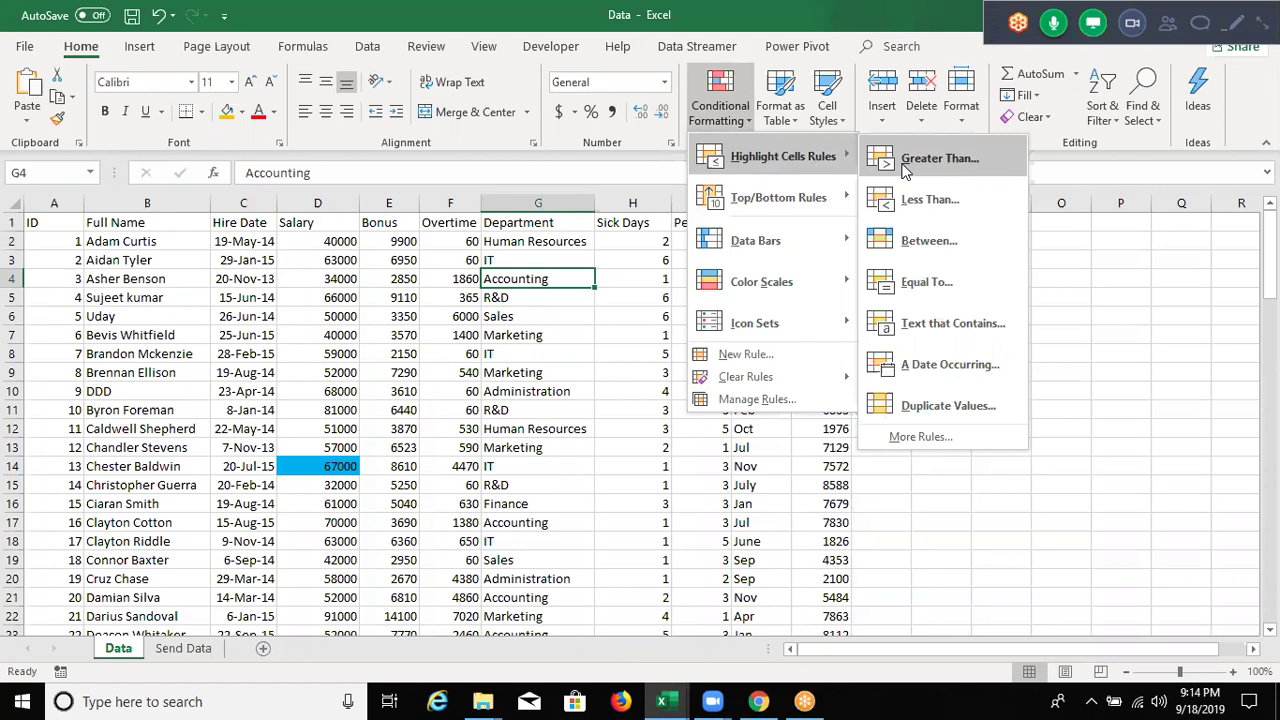
{"action": "left_click", "coordinate": [945, 440]}
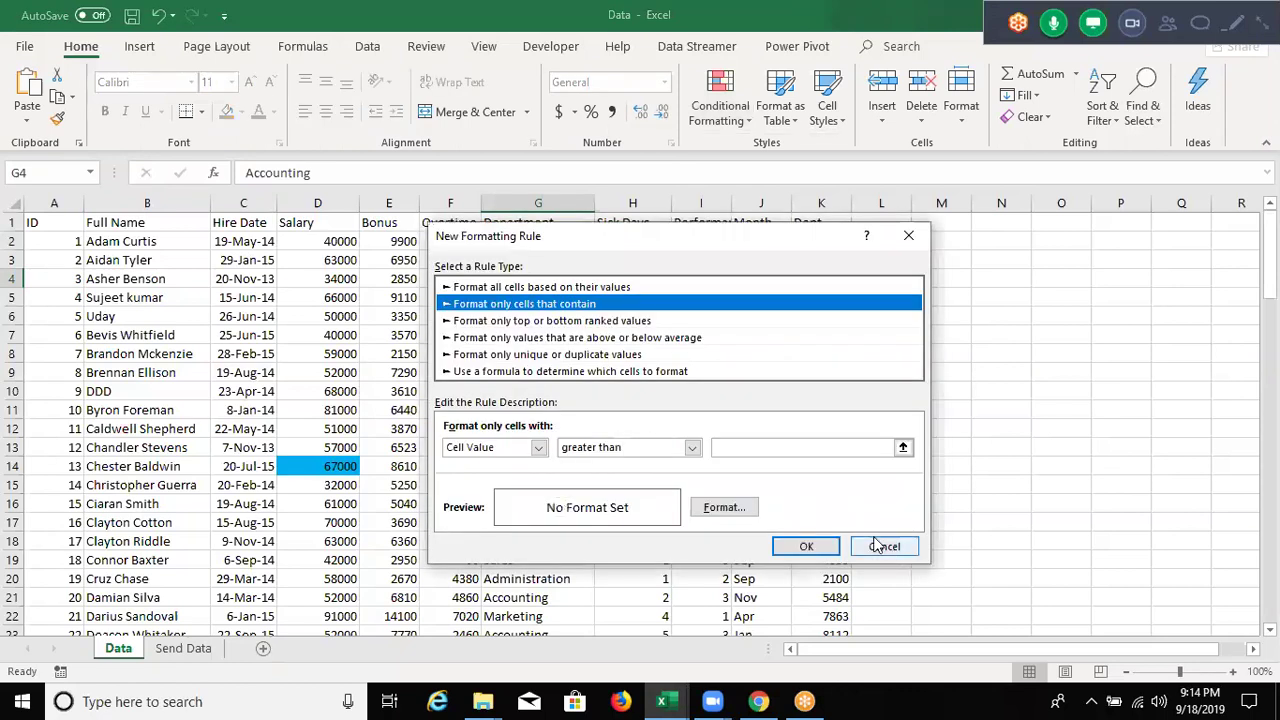
{"action": "left_click", "coordinate": [608, 455]}
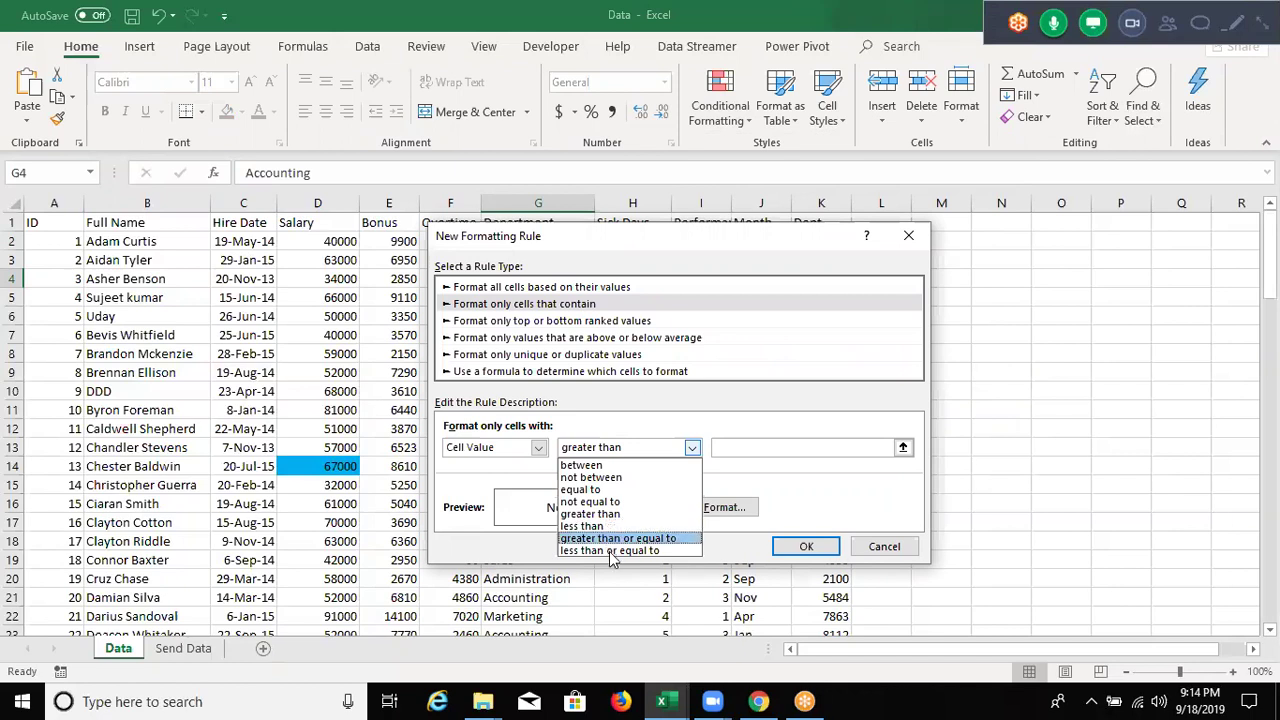
{"action": "left_click", "coordinate": [908, 236]}
Create a rule for Salary column D: Cell Value not between 30000 and 80000
{"action": "left_click", "coordinate": [908, 236]}
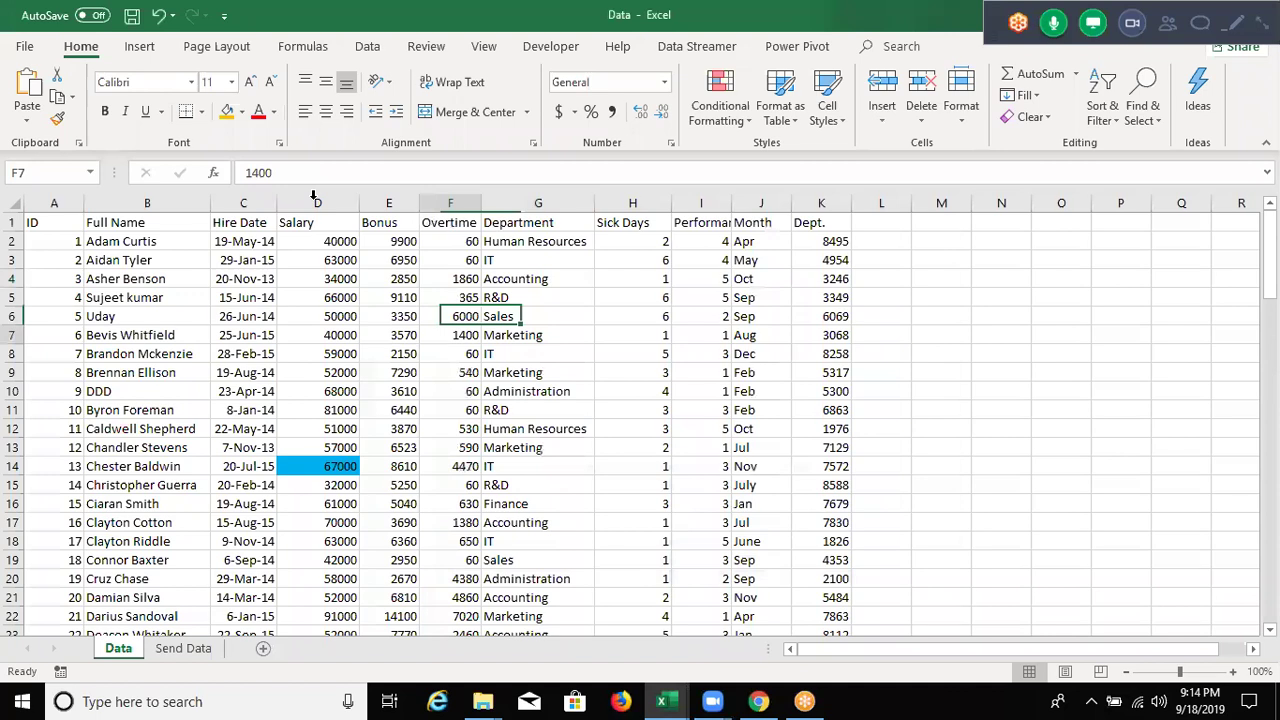
{"action": "left_click", "coordinate": [315, 197]}
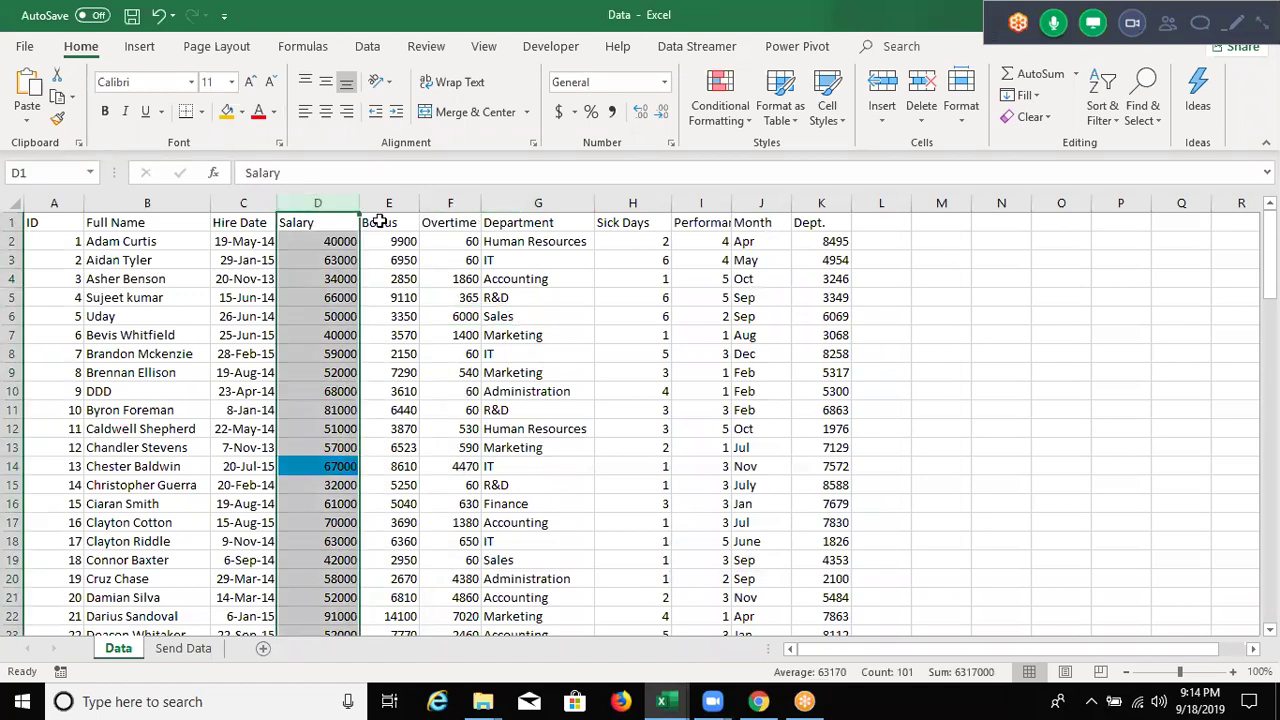
{"action": "left_click", "coordinate": [745, 122]}
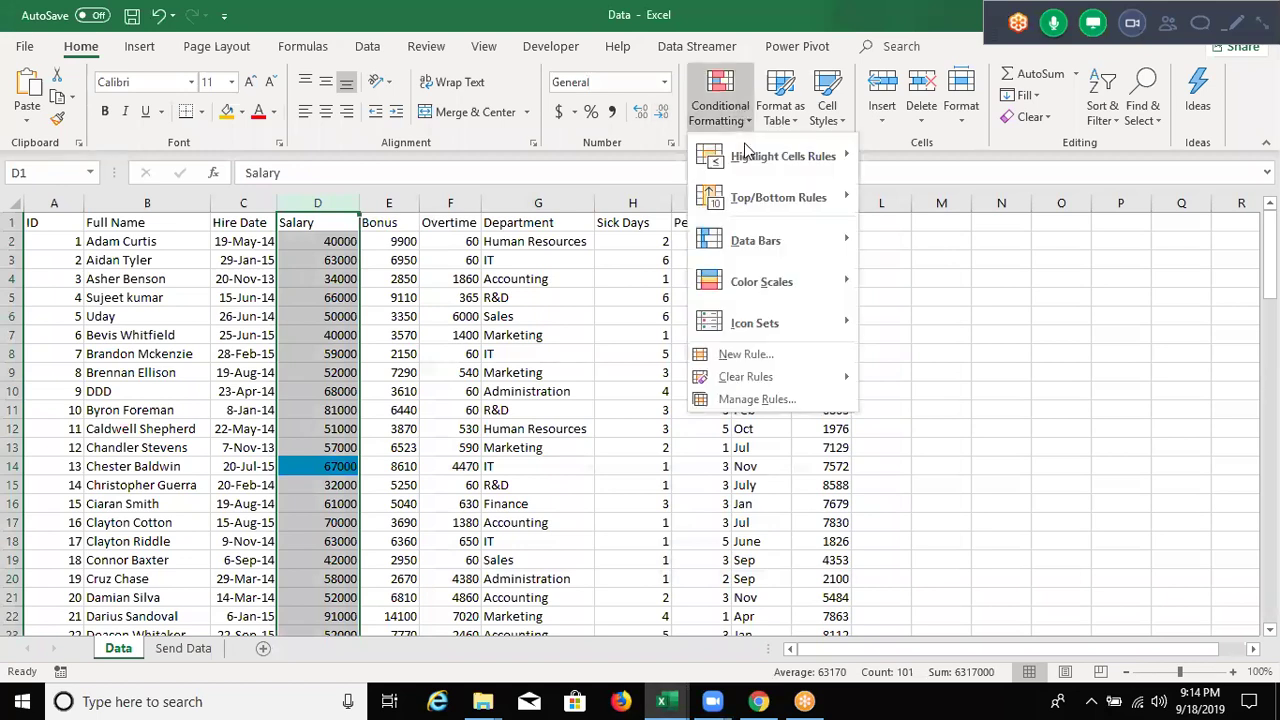
{"action": "left_click", "coordinate": [706, 350]}
{"action": "left_click", "coordinate": [643, 448]}
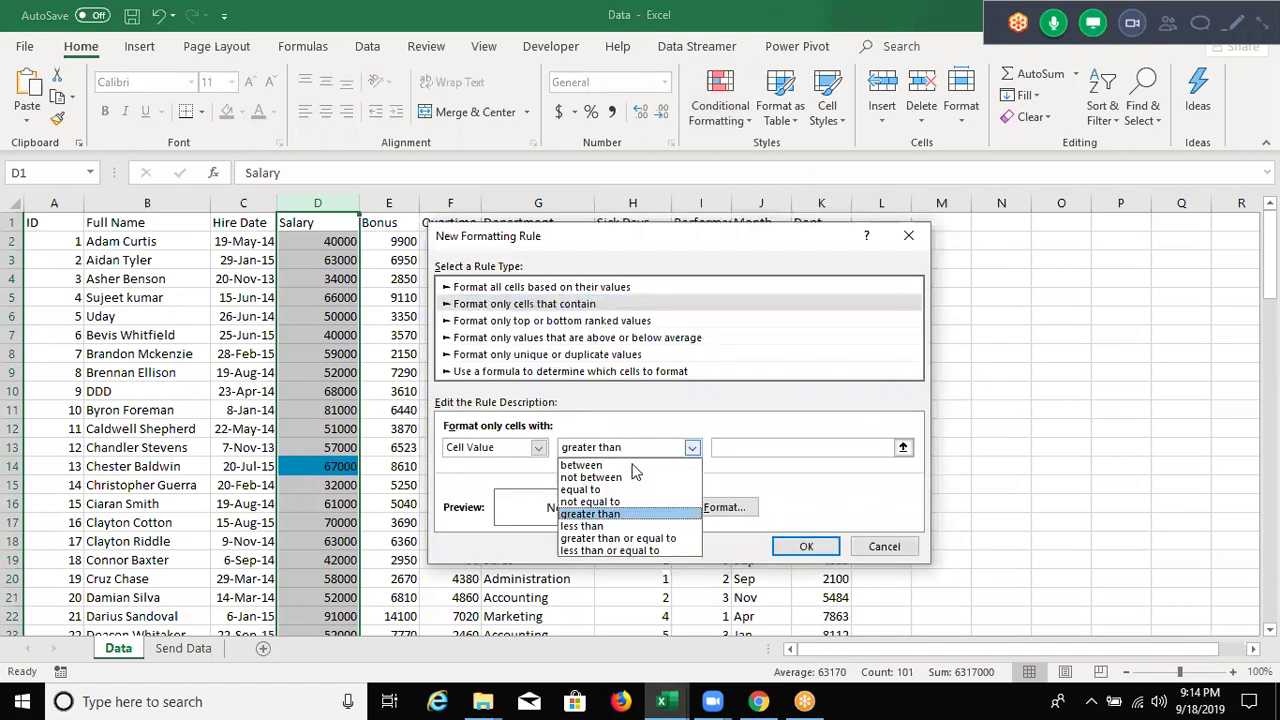
{"action": "left_click", "coordinate": [651, 479]}
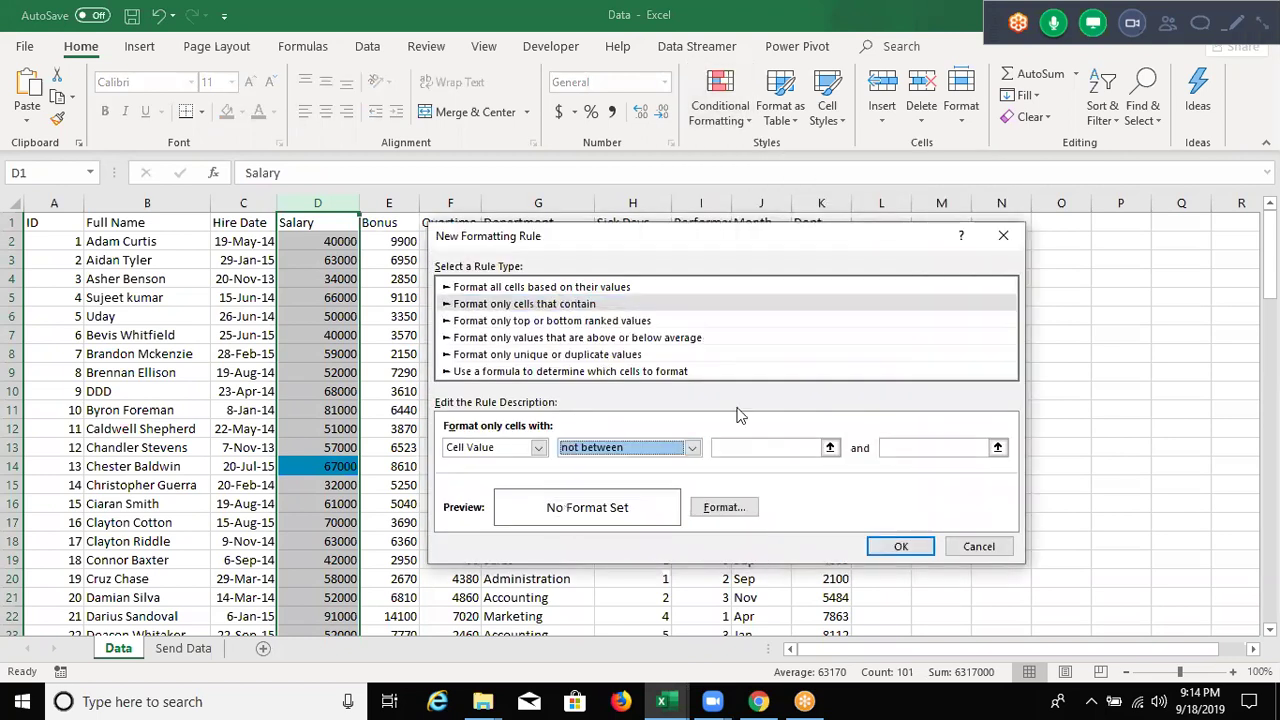
{"action": "key", "text": "Tab"}
{"action": "type", "text": "300"}
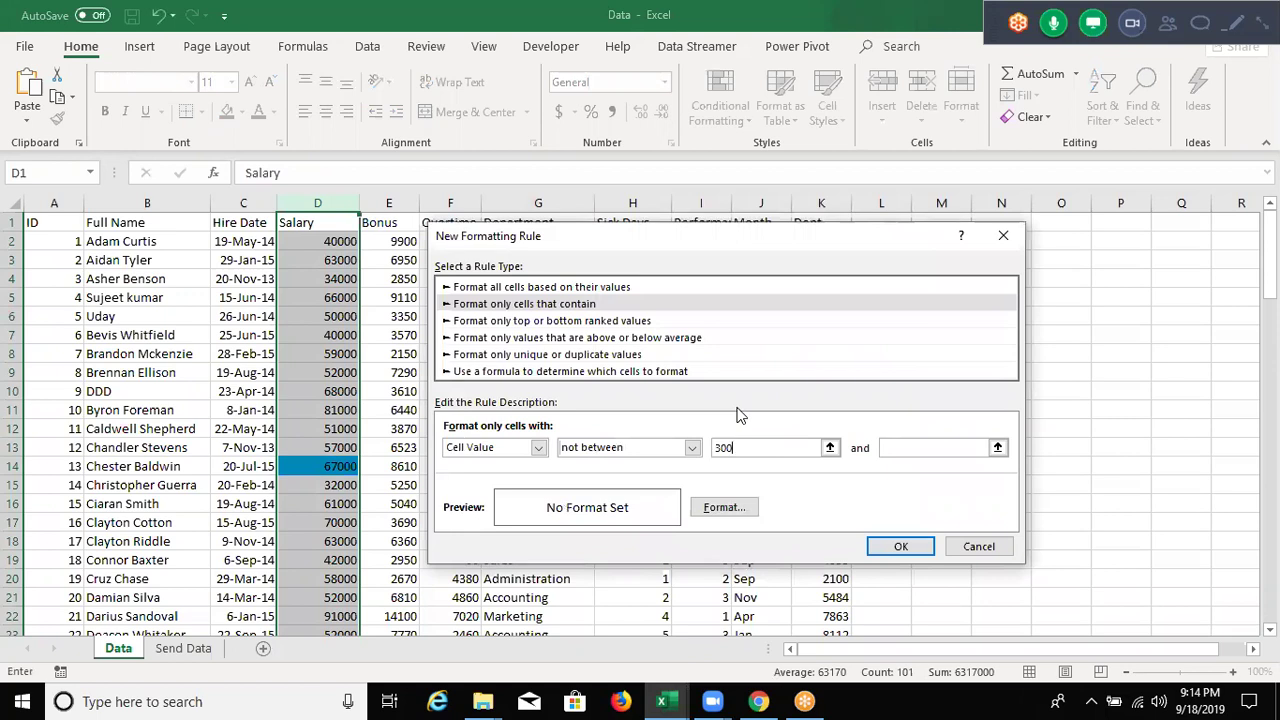
{"action": "type", "text": "00"}
{"action": "left_click", "coordinate": [916, 448]}
{"action": "type", "text": "80000"}
Give the Salary rule a yellow fill and apply it
{"action": "left_click", "coordinate": [708, 510]}
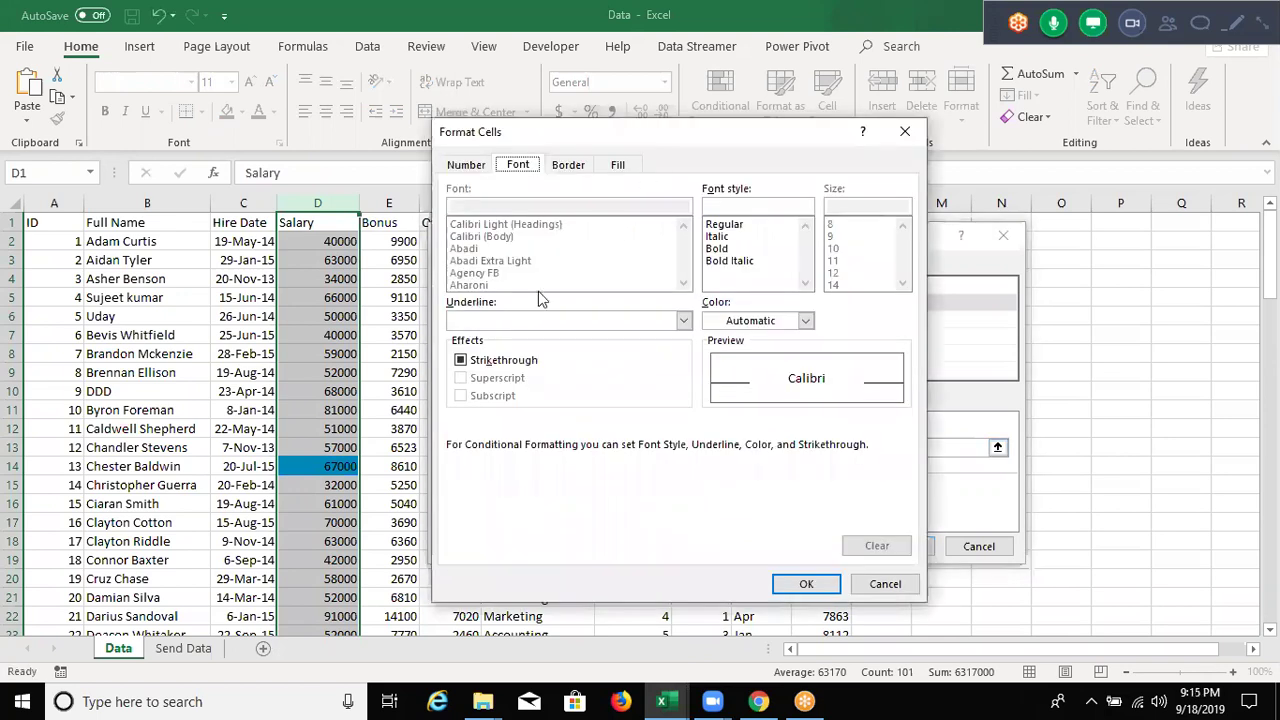
{"action": "key", "text": "ctrl+Tab"}
{"action": "key", "text": "ctrl+Tab"}
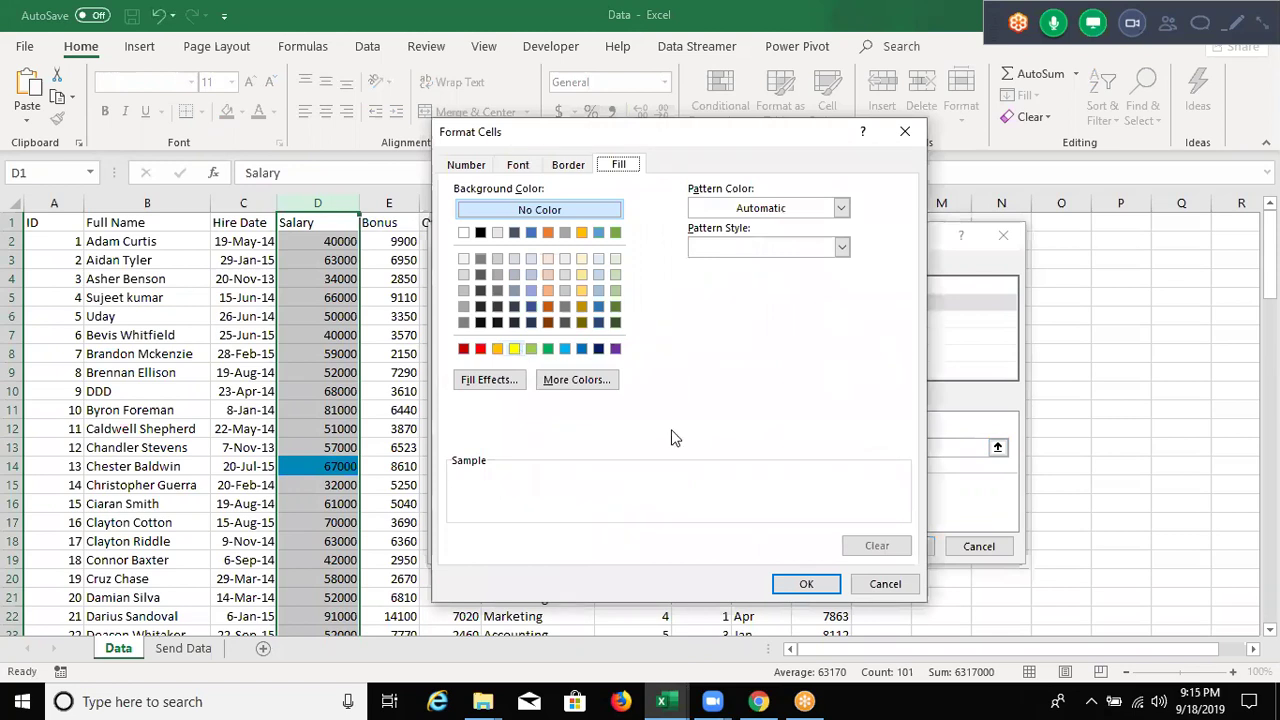
{"action": "left_click", "coordinate": [792, 584]}
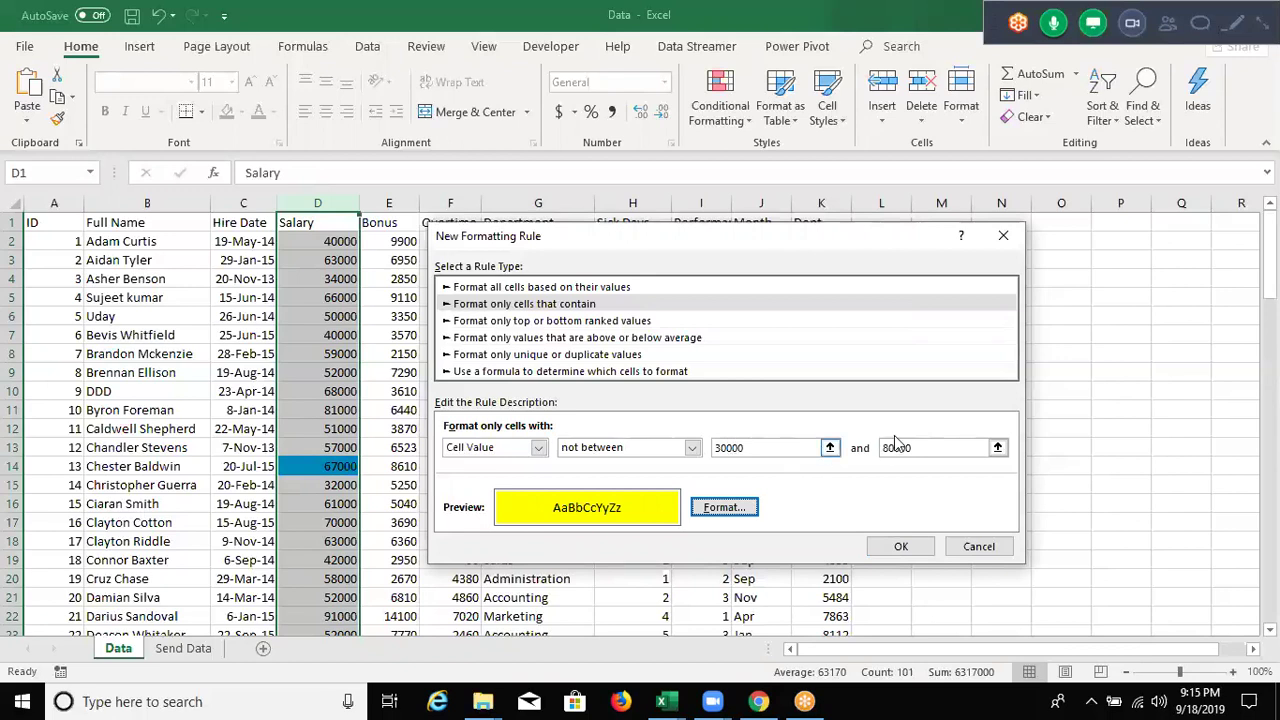
{"action": "left_click", "coordinate": [903, 547]}
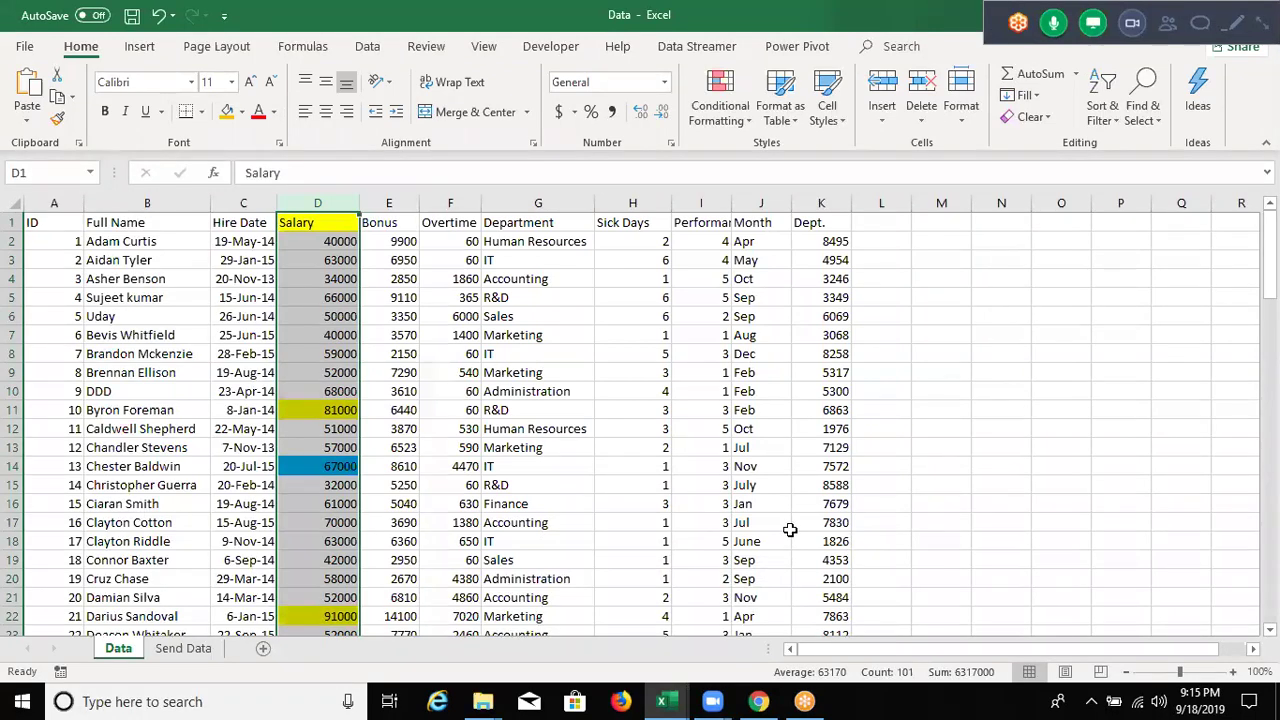
Undo the yellow Salary rule and browse comparison operators in a new cell-value rule
{"action": "key", "text": "ctrl+z"}
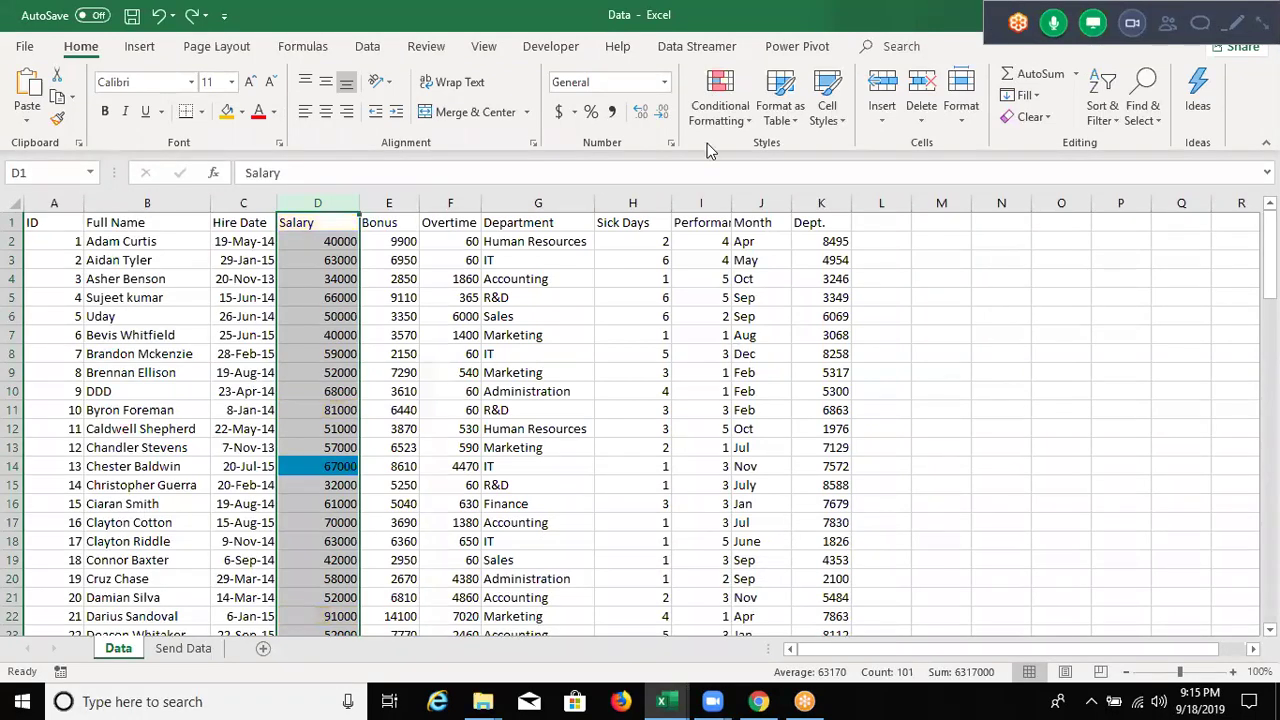
{"action": "left_click", "coordinate": [720, 100]}
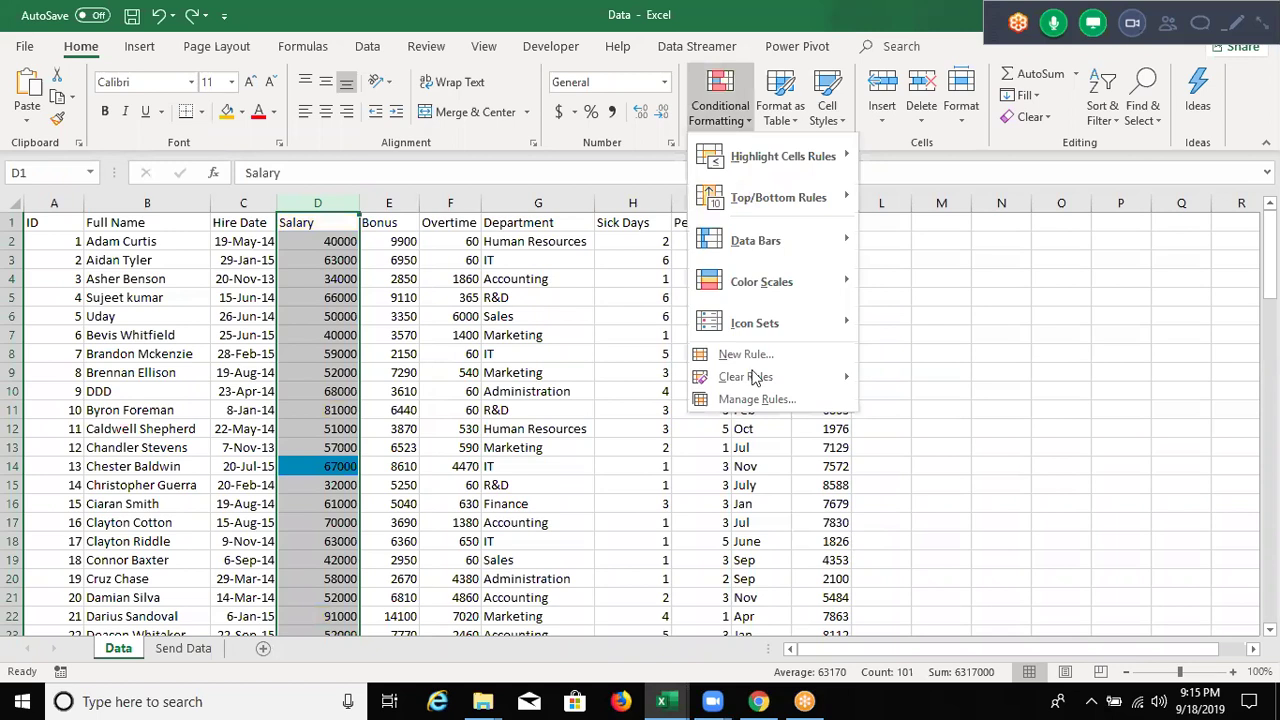
{"action": "left_click", "coordinate": [730, 353]}
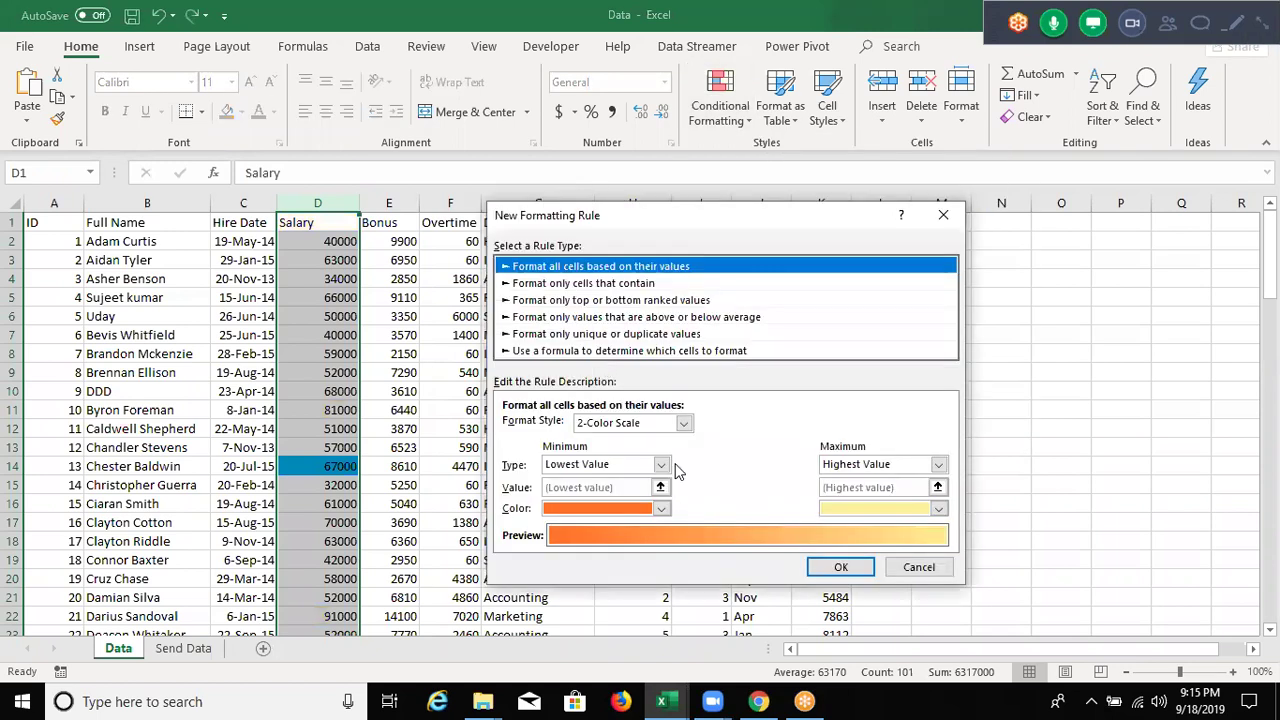
{"action": "key", "text": "Down"}
{"action": "left_click", "coordinate": [722, 430]}
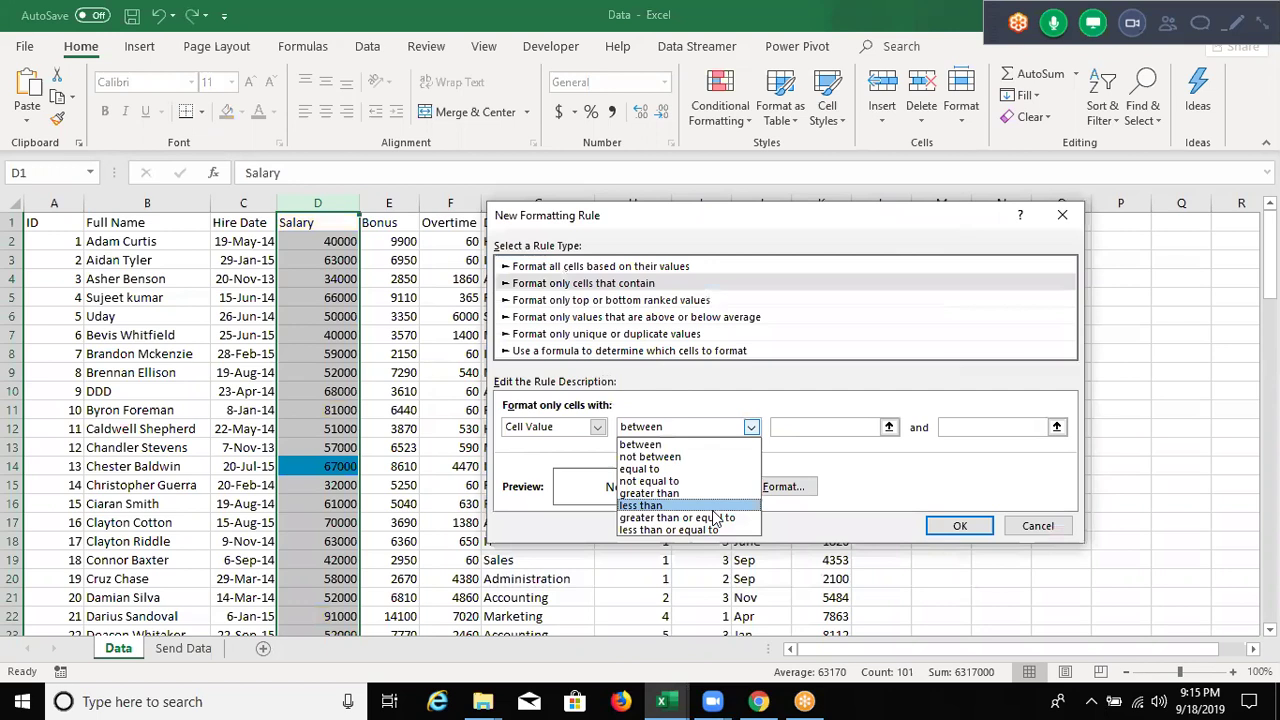
{"action": "key", "text": "Down"}
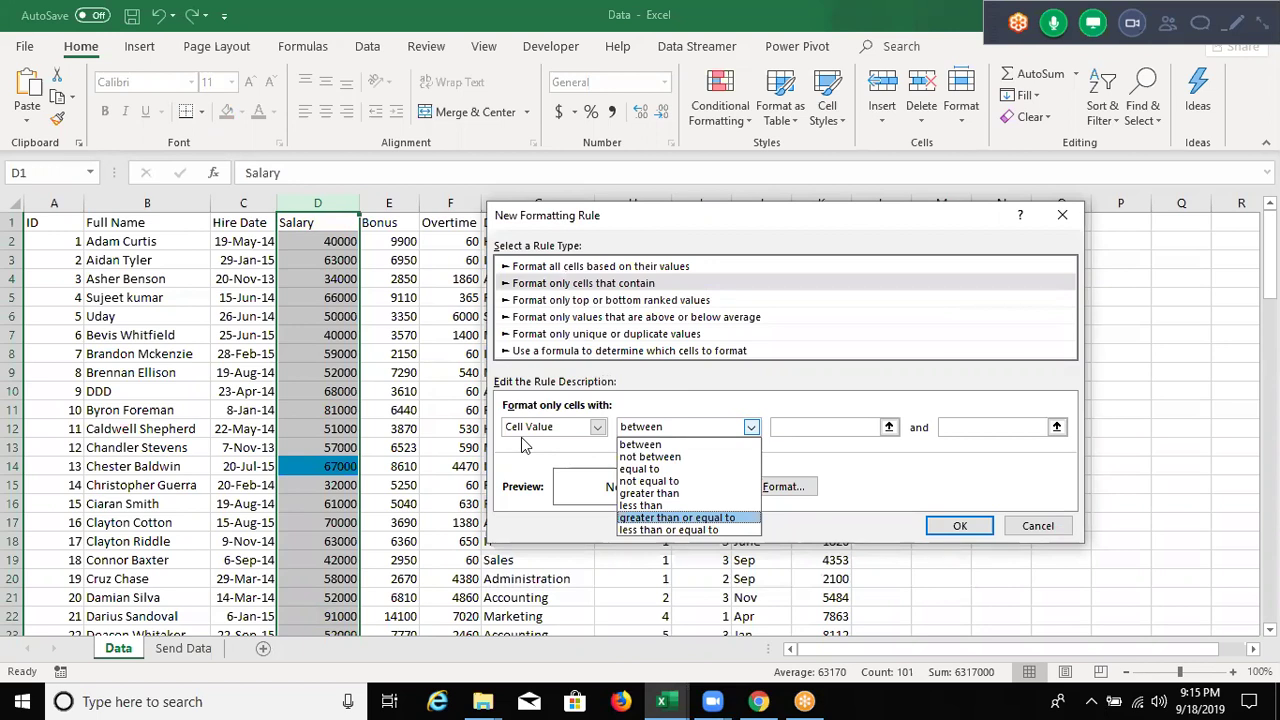
{"action": "left_click", "coordinate": [838, 212]}
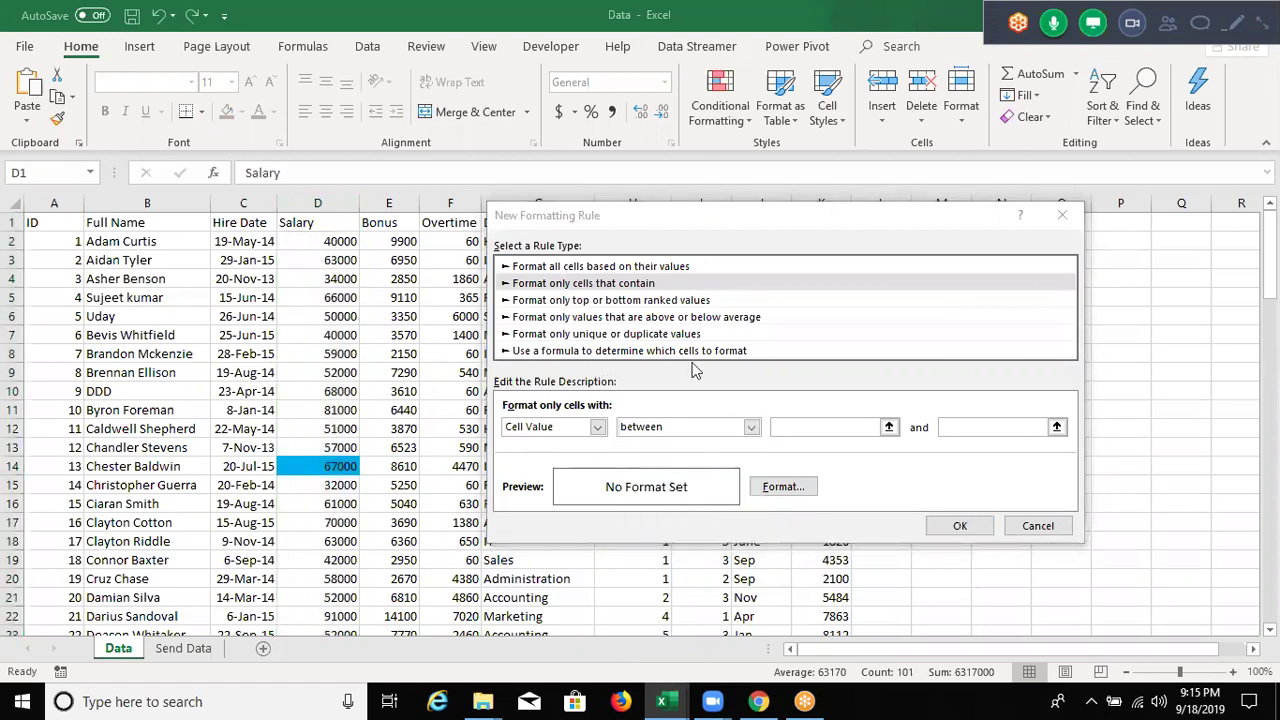
Try the Specific Text condition options, then cancel the new rule
{"action": "left_click", "coordinate": [585, 433]}
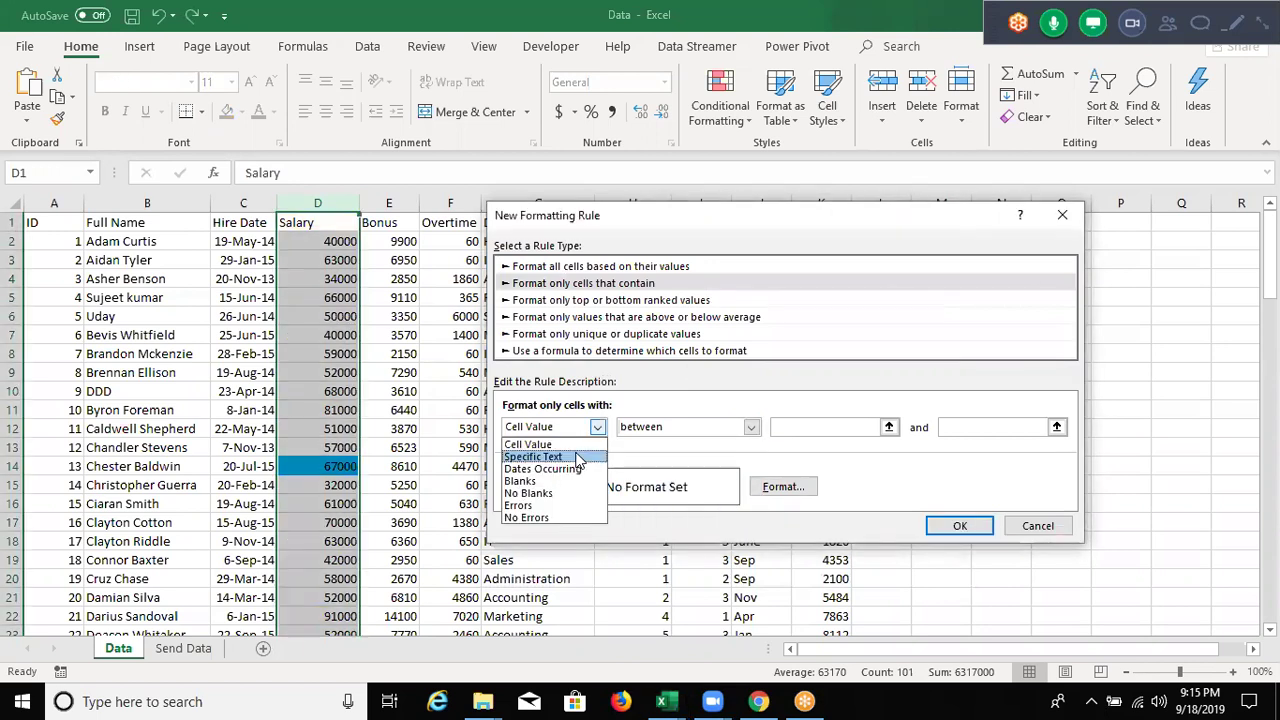
{"action": "left_click", "coordinate": [575, 456]}
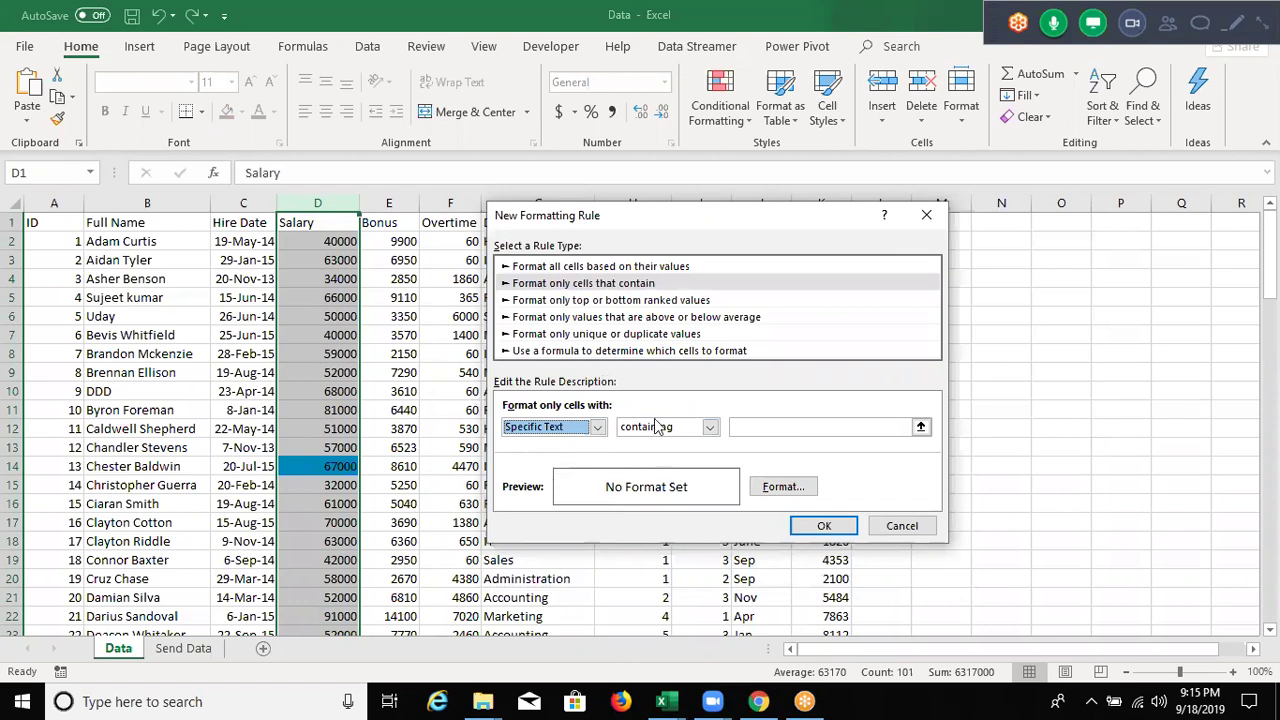
{"action": "left_click", "coordinate": [662, 430]}
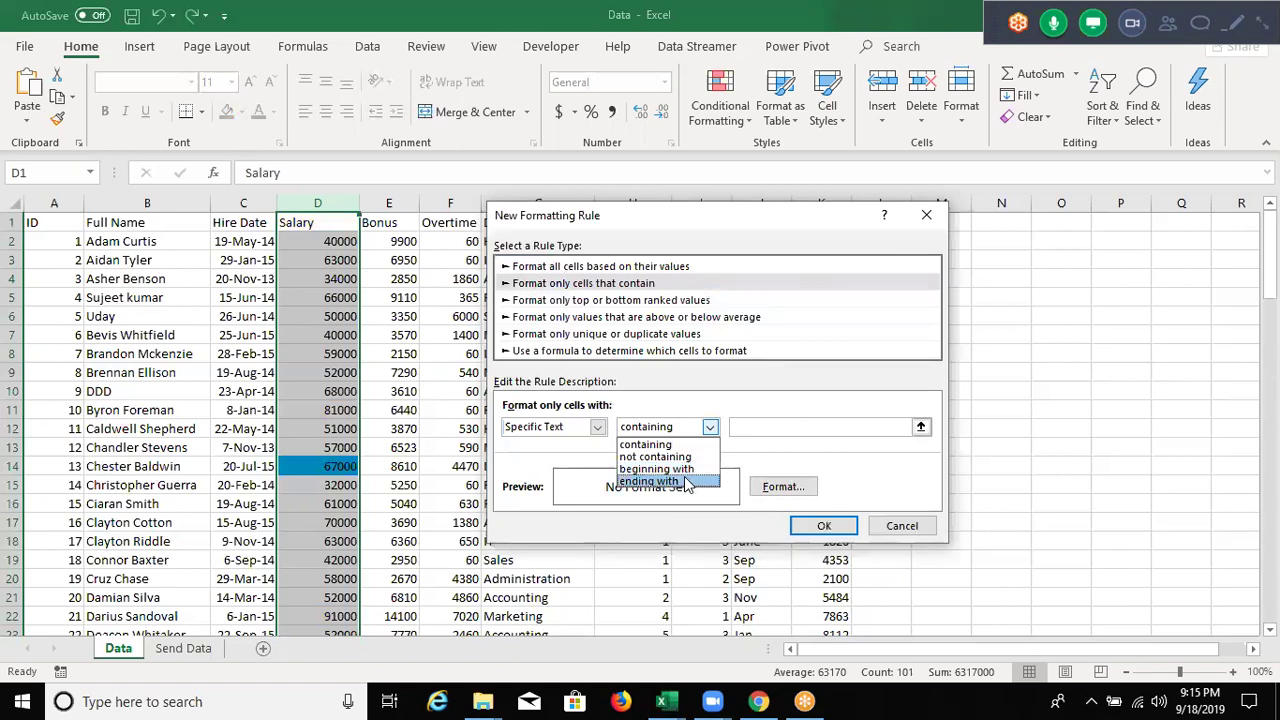
{"action": "left_click", "coordinate": [910, 524]}
{"action": "left_click", "coordinate": [903, 525]}
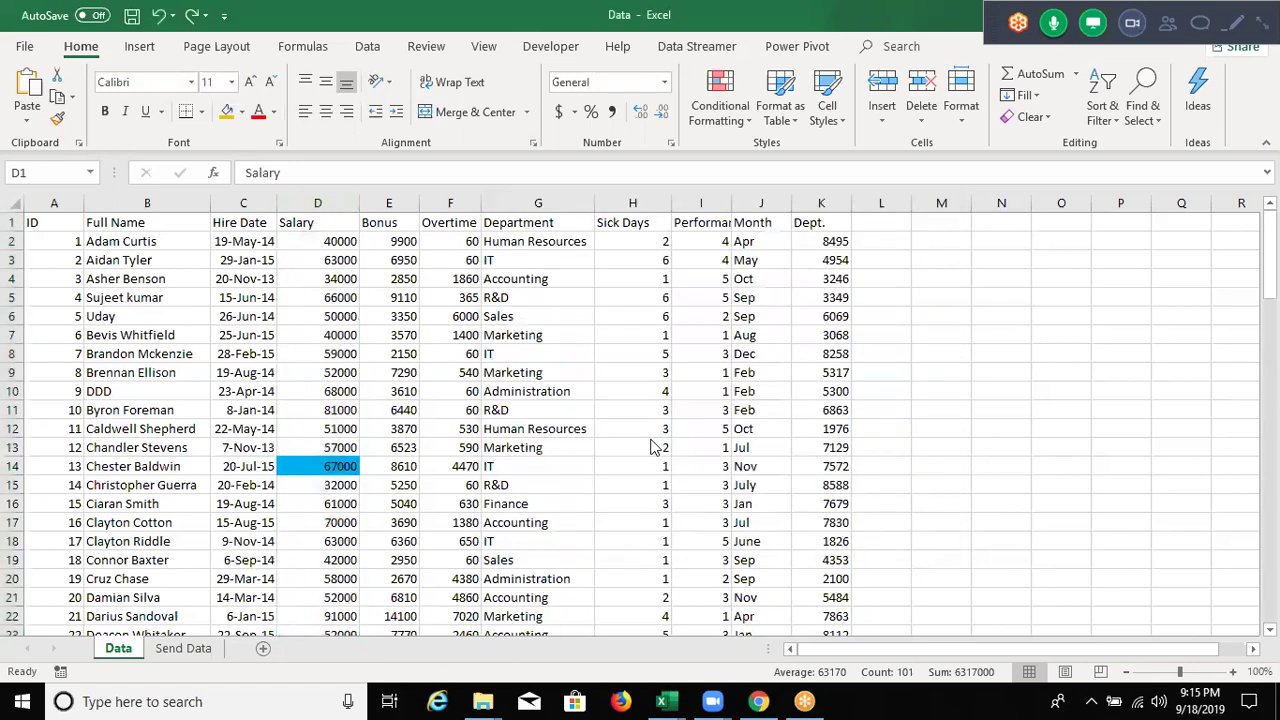
Enter an employee's first name in cell B13
{"action": "left_click", "coordinate": [143, 318]}
{"action": "key", "text": "Up"}
{"action": "key", "text": "Down"}
{"action": "left_click", "coordinate": [146, 447]}
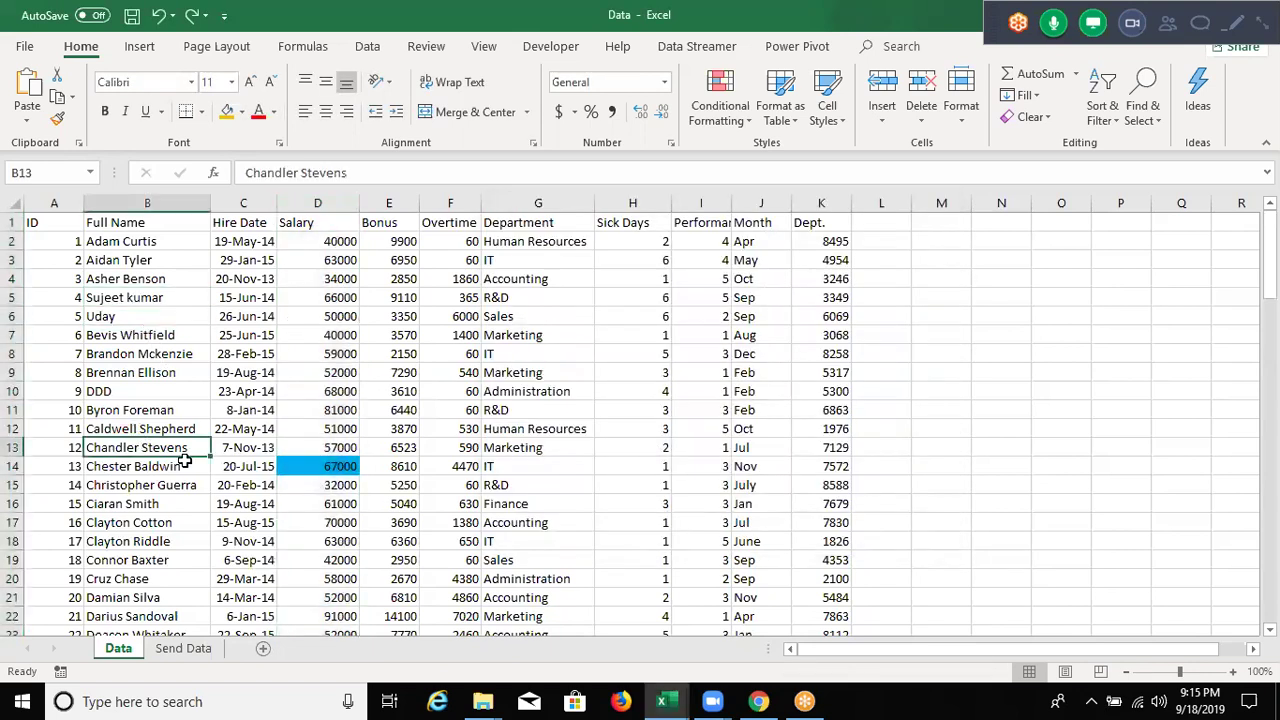
{"action": "type", "text": "Sujeet"}
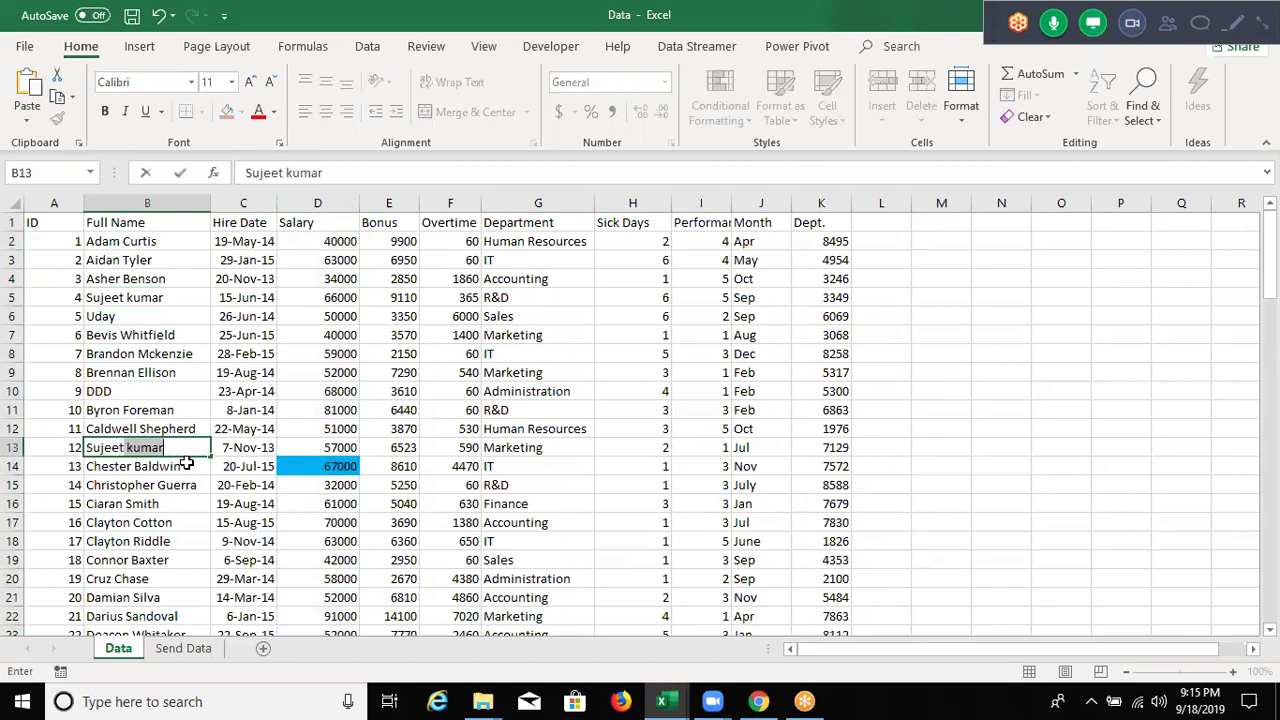
{"action": "key", "text": "BackSpace"}
{"action": "key", "text": "Return"}
Replace the name in B16 with a longer full name and compare it with B5 and B13
{"action": "key", "text": "Down"}
{"action": "key", "text": "Down"}
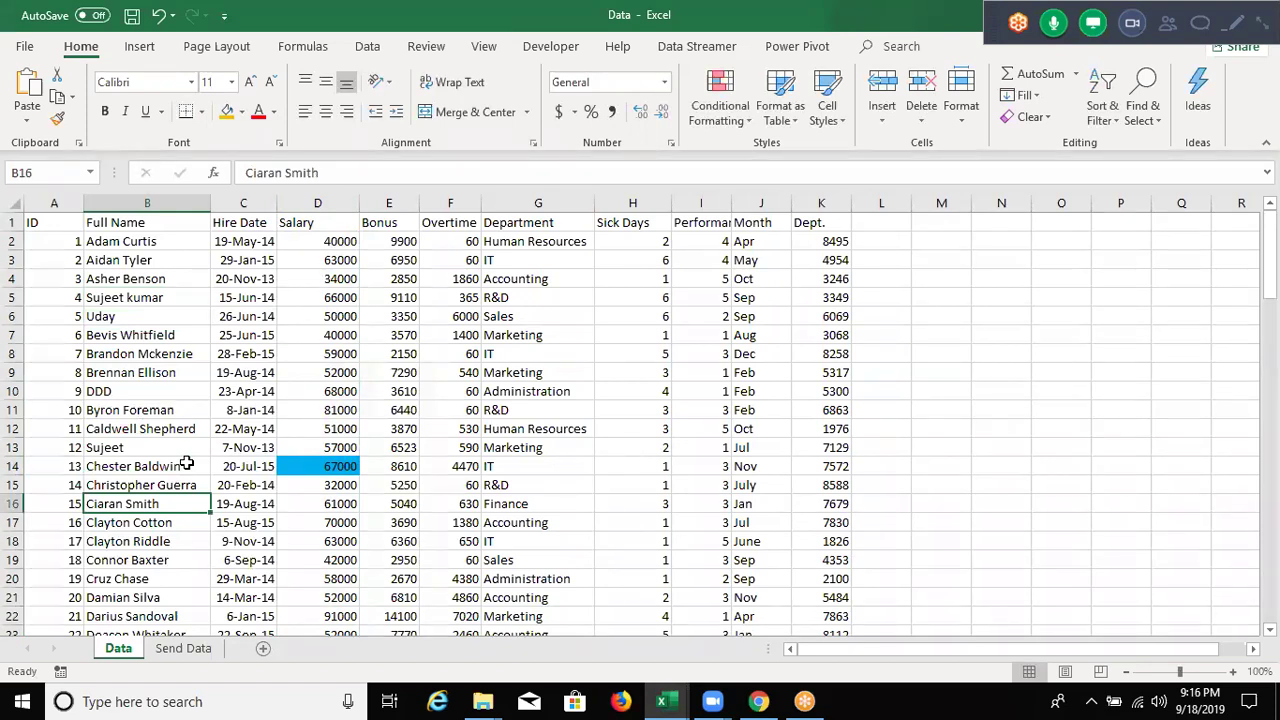
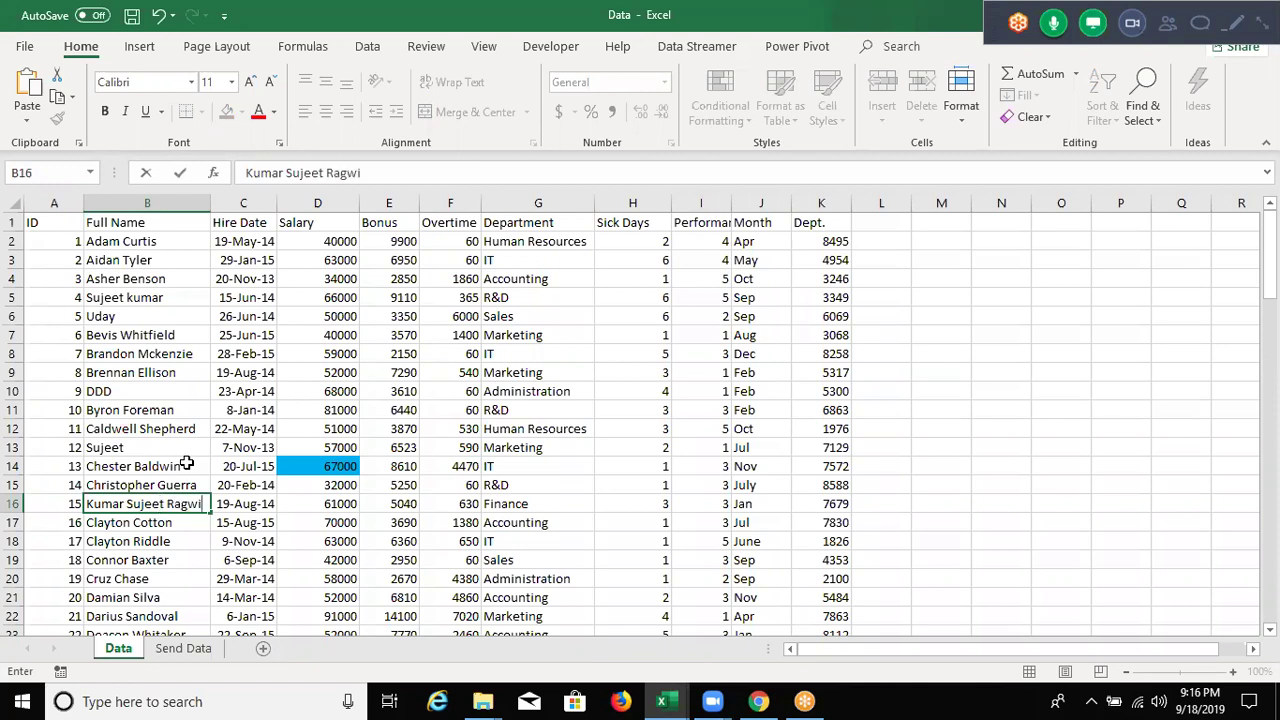
{"action": "key", "text": "Return"}
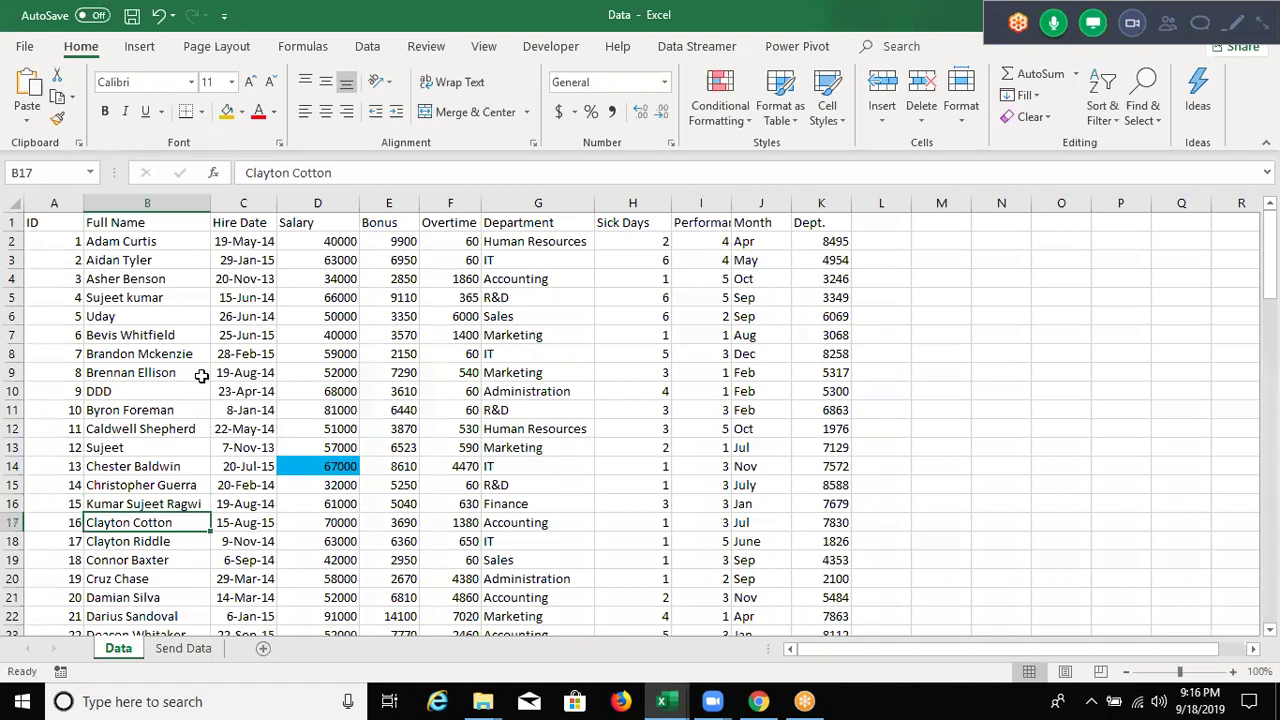
{"action": "left_click", "coordinate": [150, 297]}
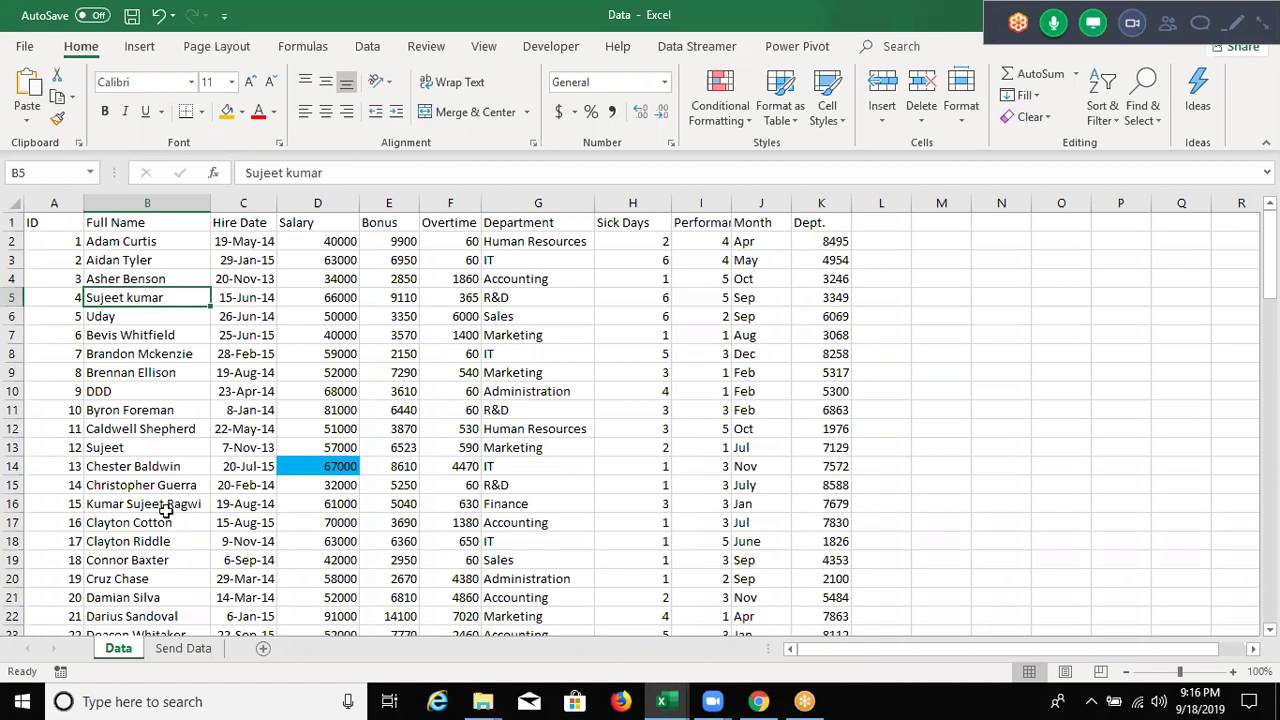
{"action": "left_click", "coordinate": [165, 510]}
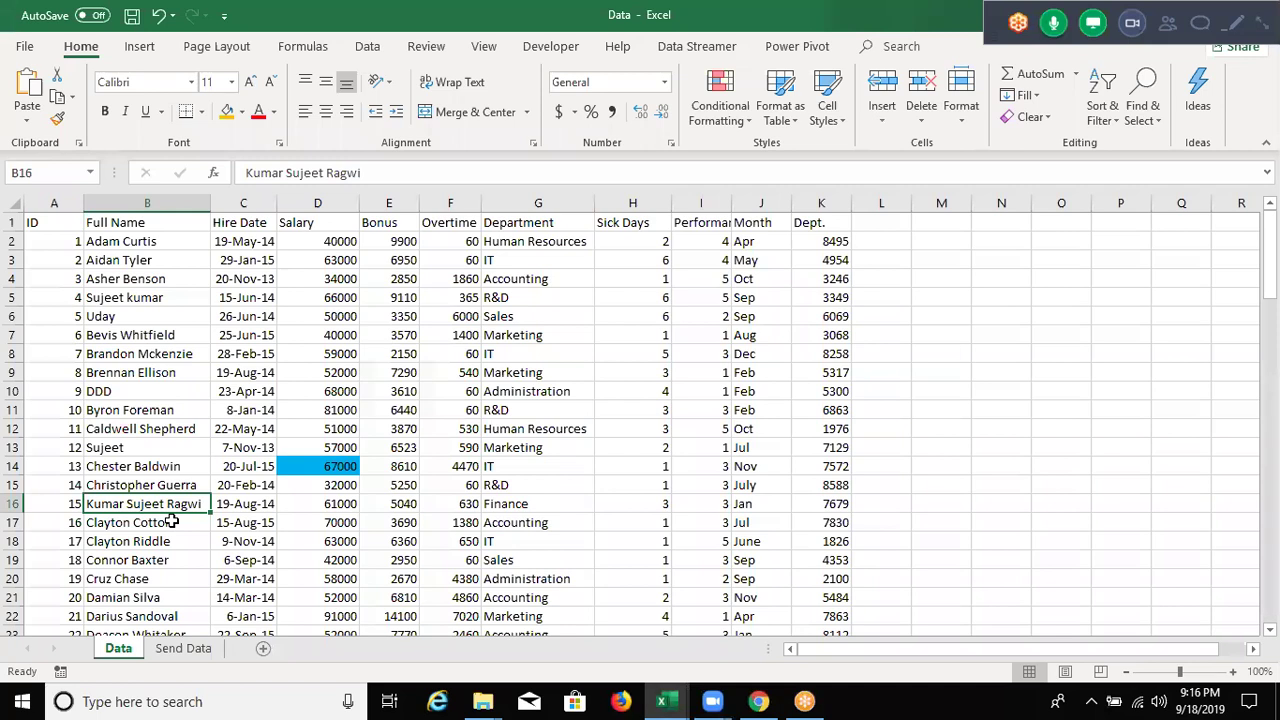
{"action": "left_click", "coordinate": [177, 449]}
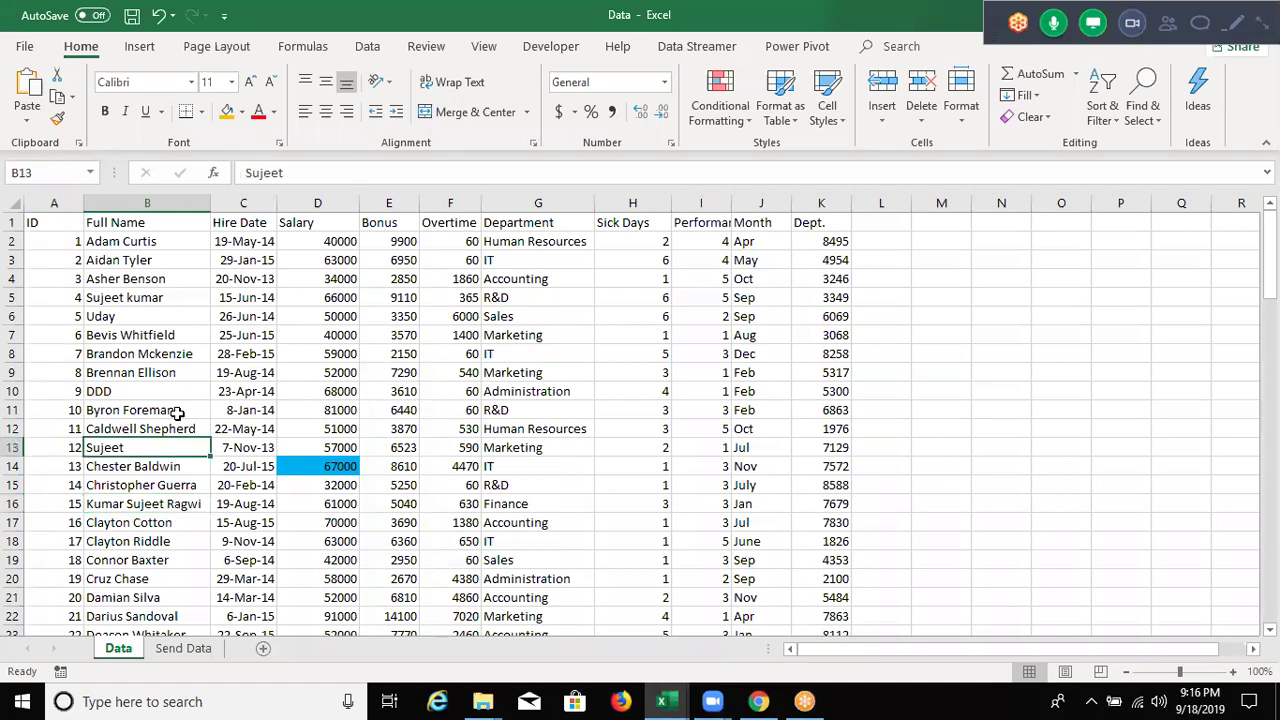
Select Full Name column B and start a new cell-contents highlight rule
{"action": "left_click", "coordinate": [150, 204]}
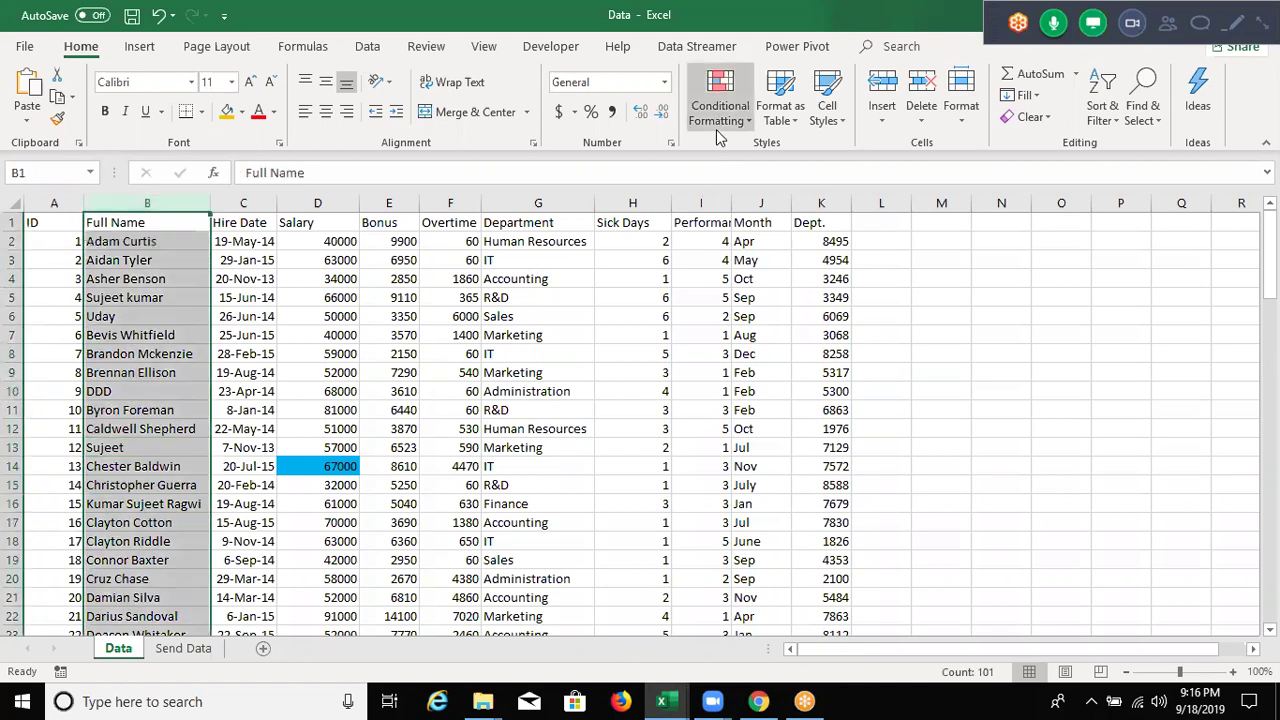
{"action": "left_click", "coordinate": [718, 127]}
{"action": "mouse_move", "coordinate": [783, 156]}
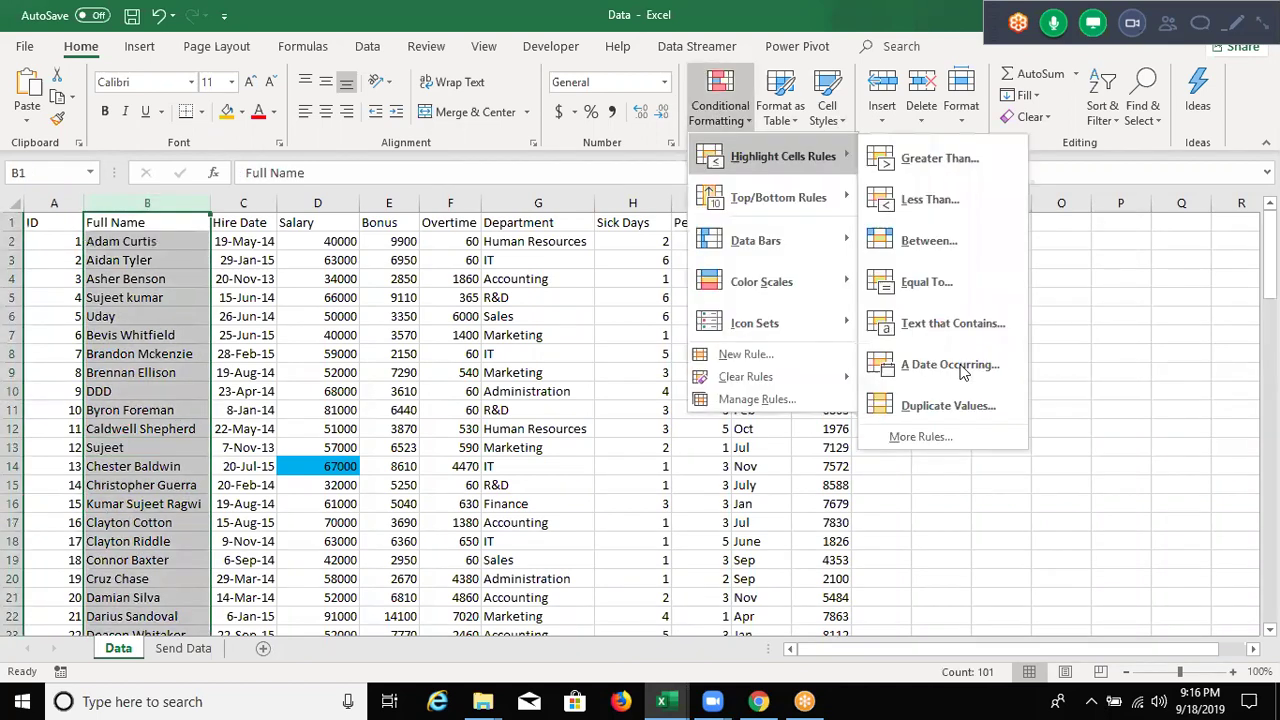
{"action": "left_click", "coordinate": [920, 436]}
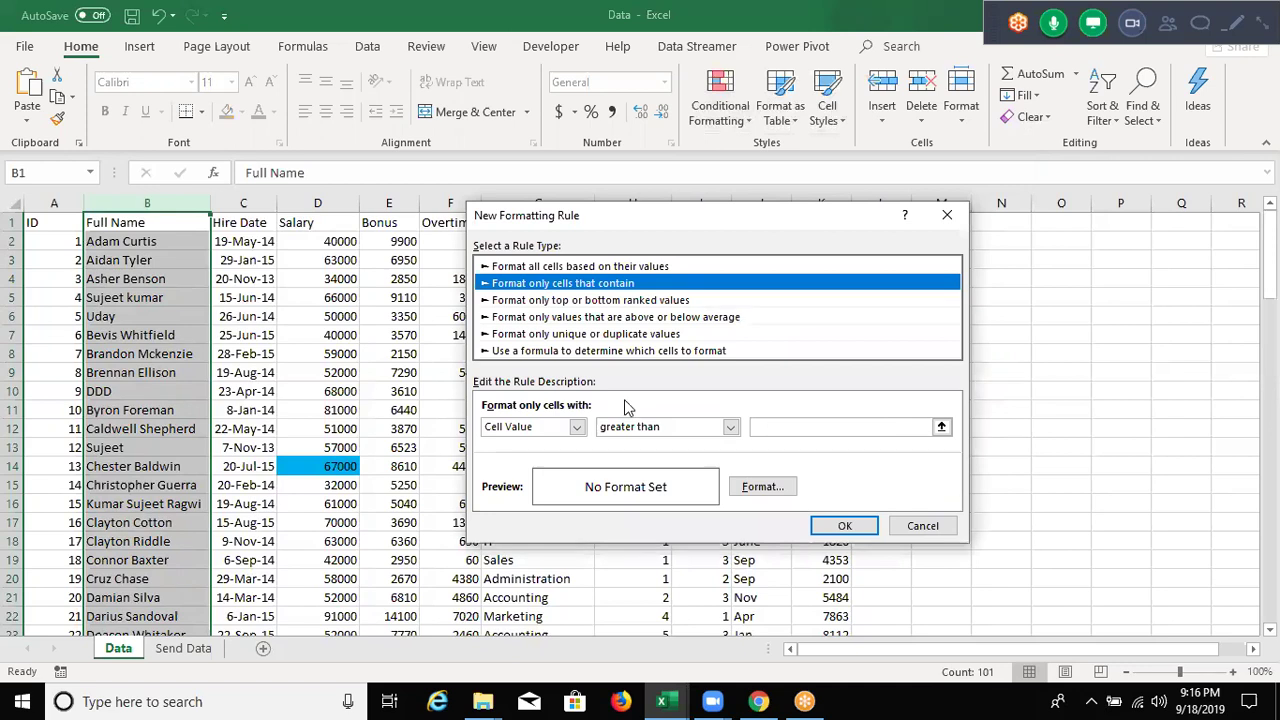
{"action": "left_click", "coordinate": [588, 351]}
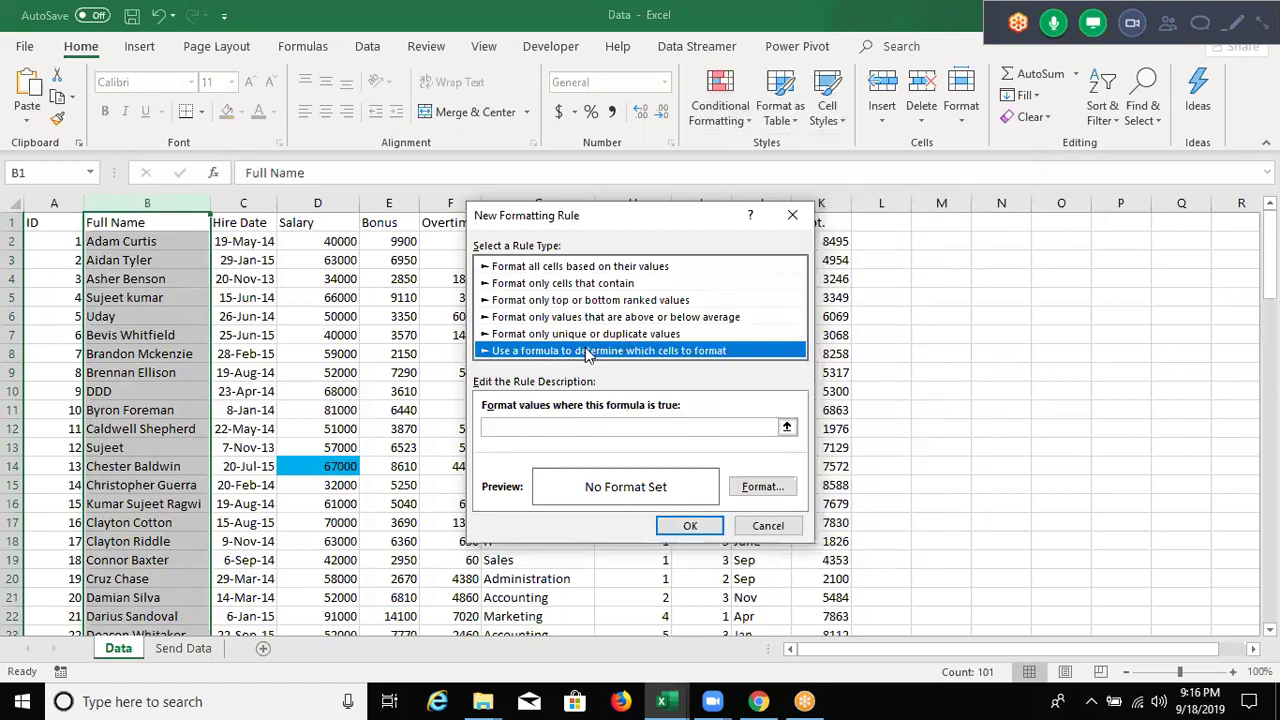
{"action": "left_click", "coordinate": [532, 287]}
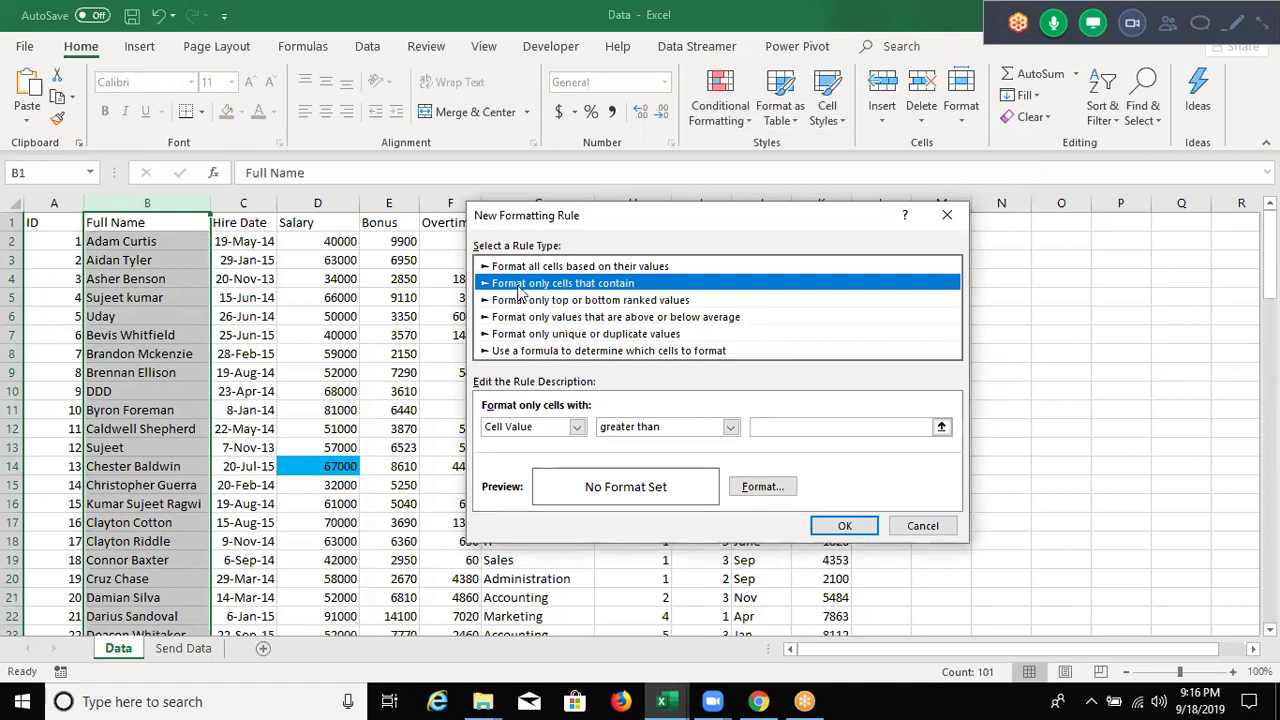
Set the rule to Specific Text beginning with the employee's first name, then open Format
{"action": "left_click", "coordinate": [570, 427]}
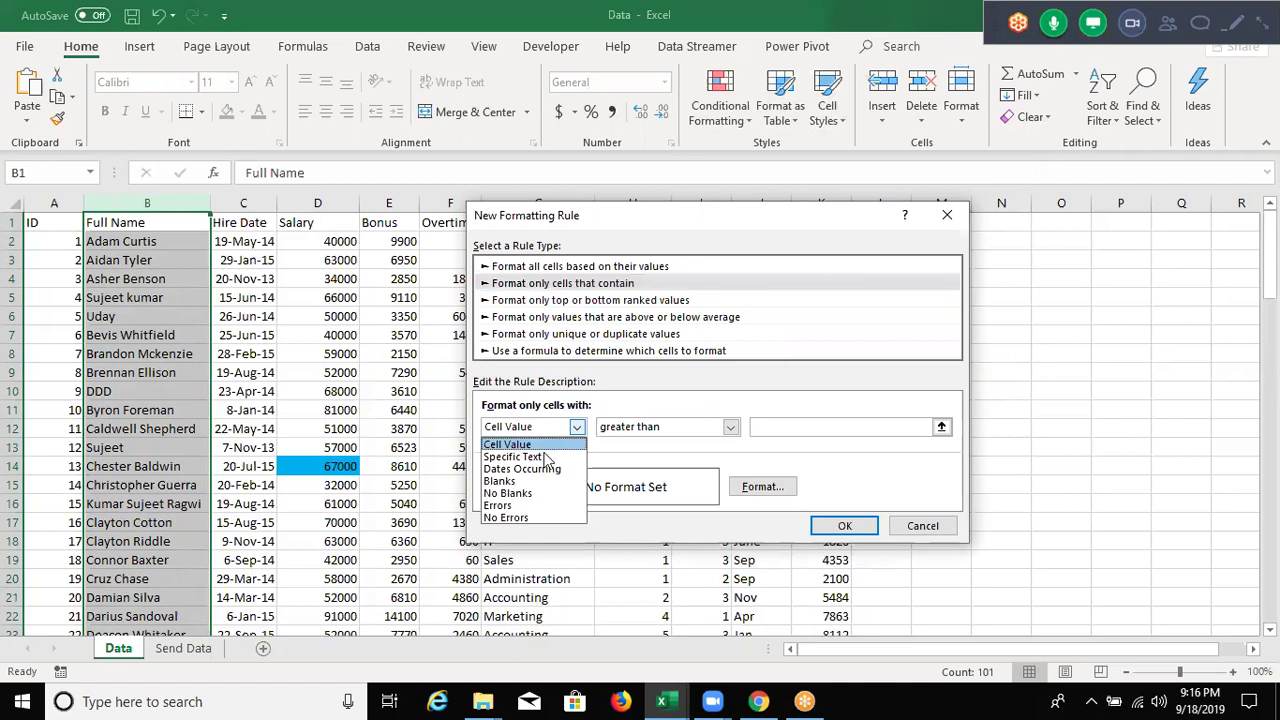
{"action": "left_click", "coordinate": [624, 430]}
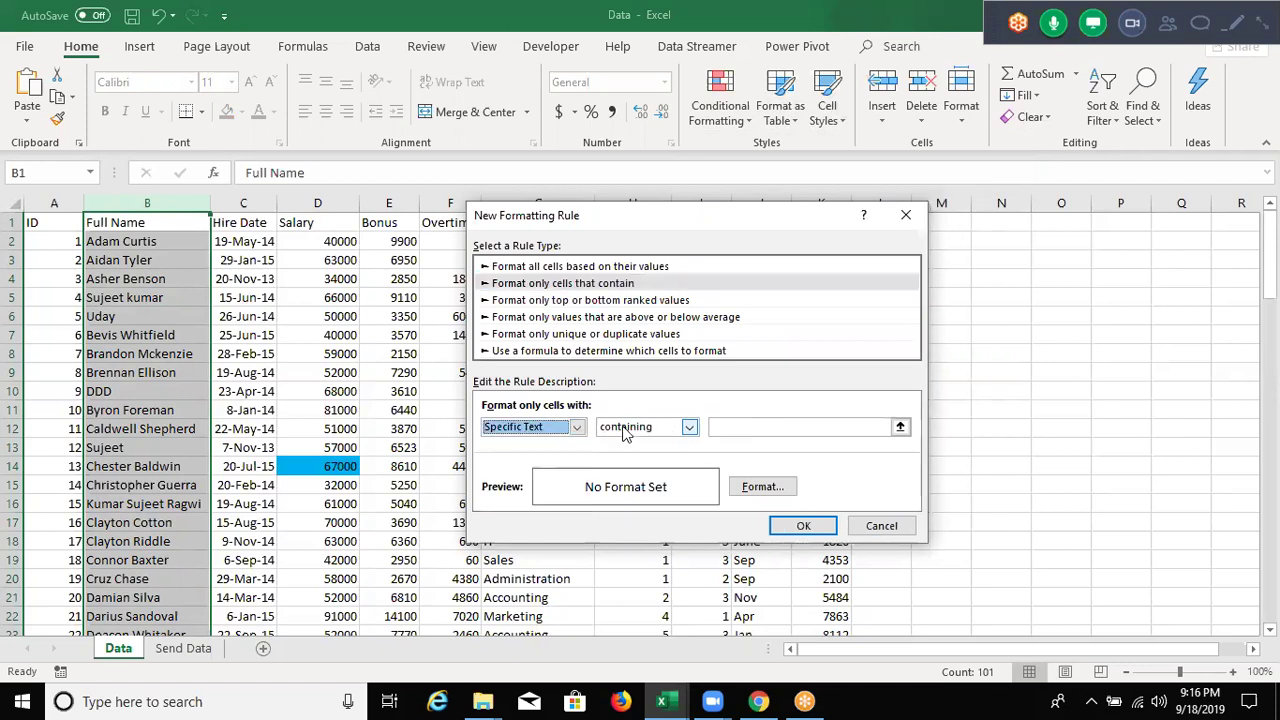
{"action": "left_click", "coordinate": [630, 430]}
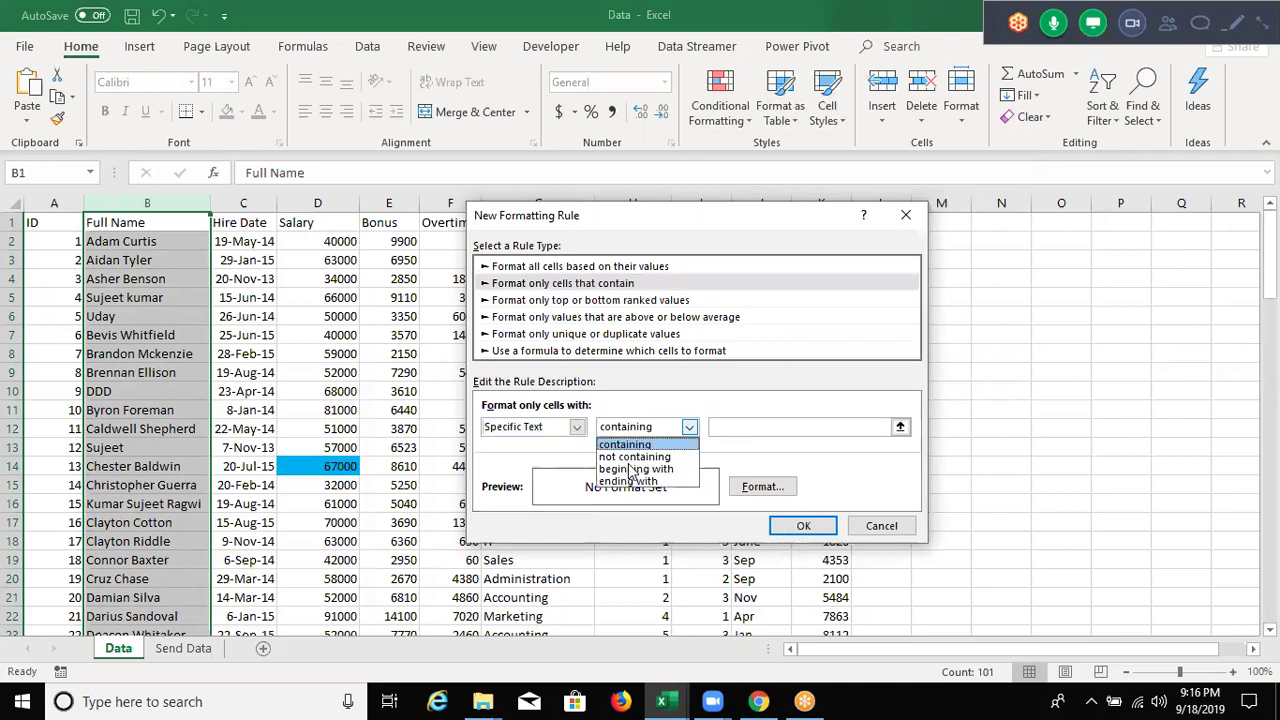
{"action": "left_click", "coordinate": [636, 469]}
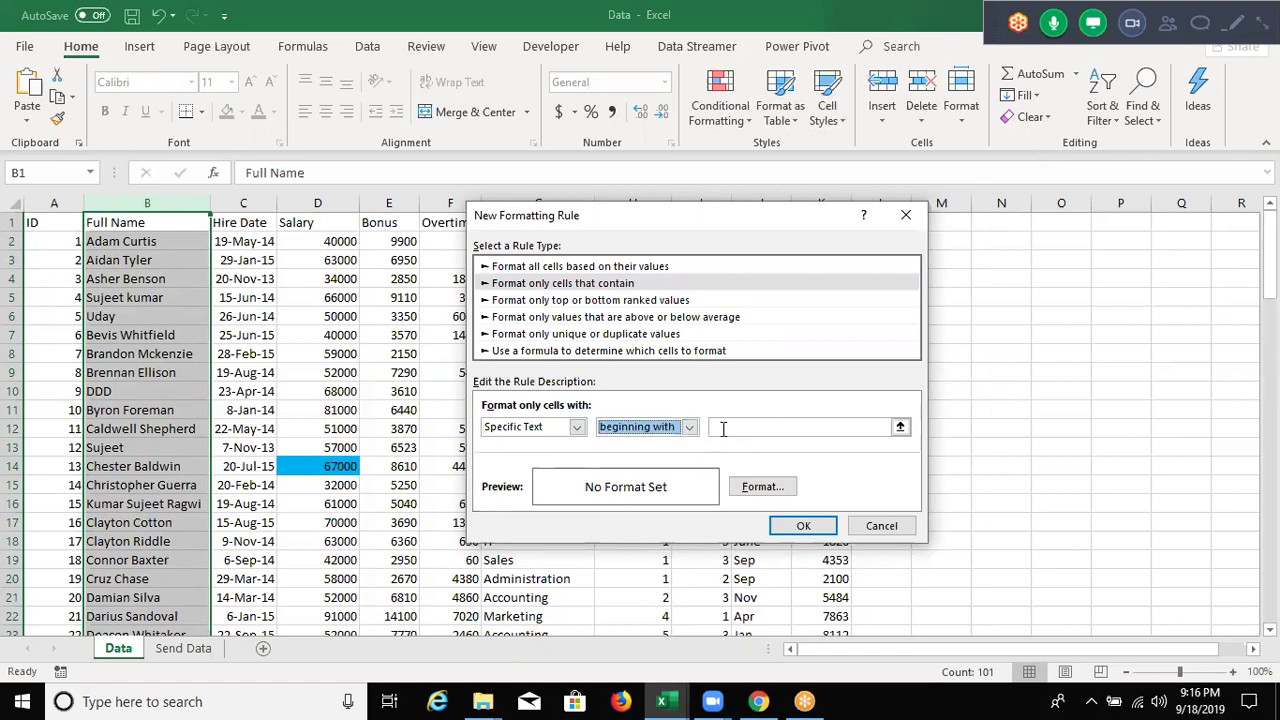
{"action": "left_click", "coordinate": [781, 427]}
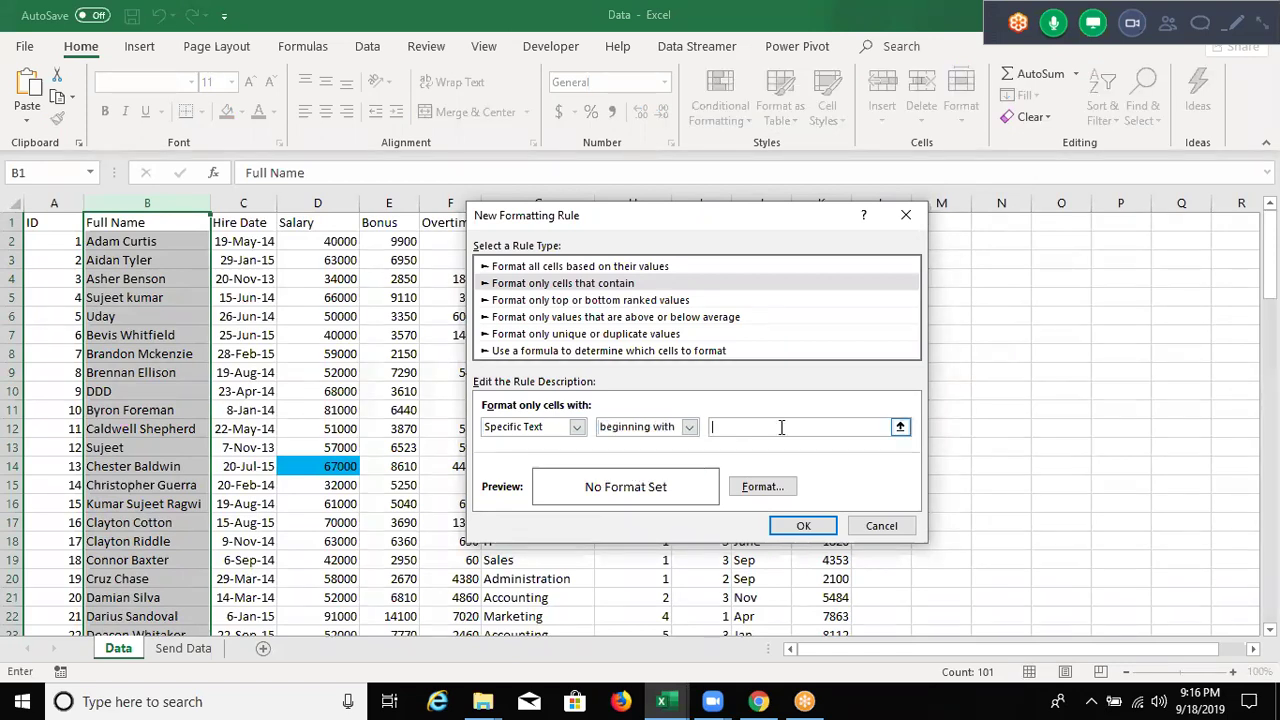
{"action": "type", "text": "Su"}
{"action": "type", "text": "jeet"}
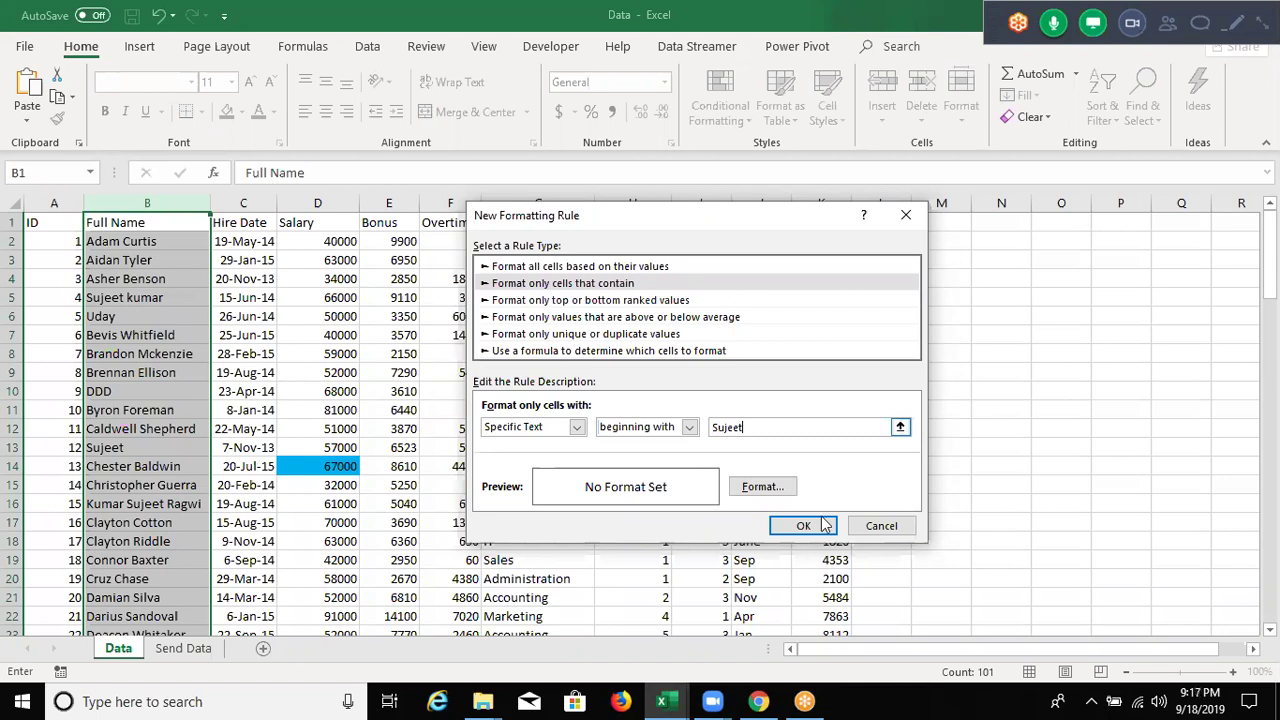
{"action": "left_click", "coordinate": [778, 490]}
{"action": "left_click", "coordinate": [778, 490]}
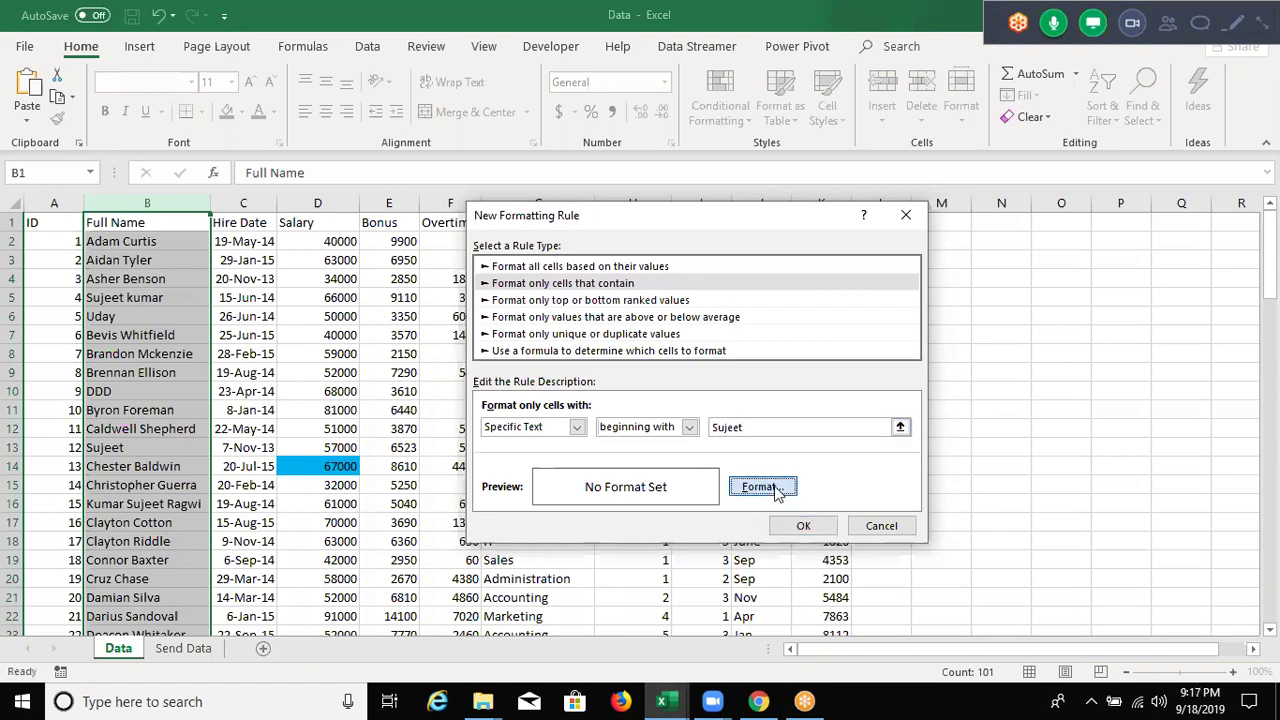
Choose a yellow fill for the first-name rule and confirm it
{"action": "left_click", "coordinate": [553, 328]}
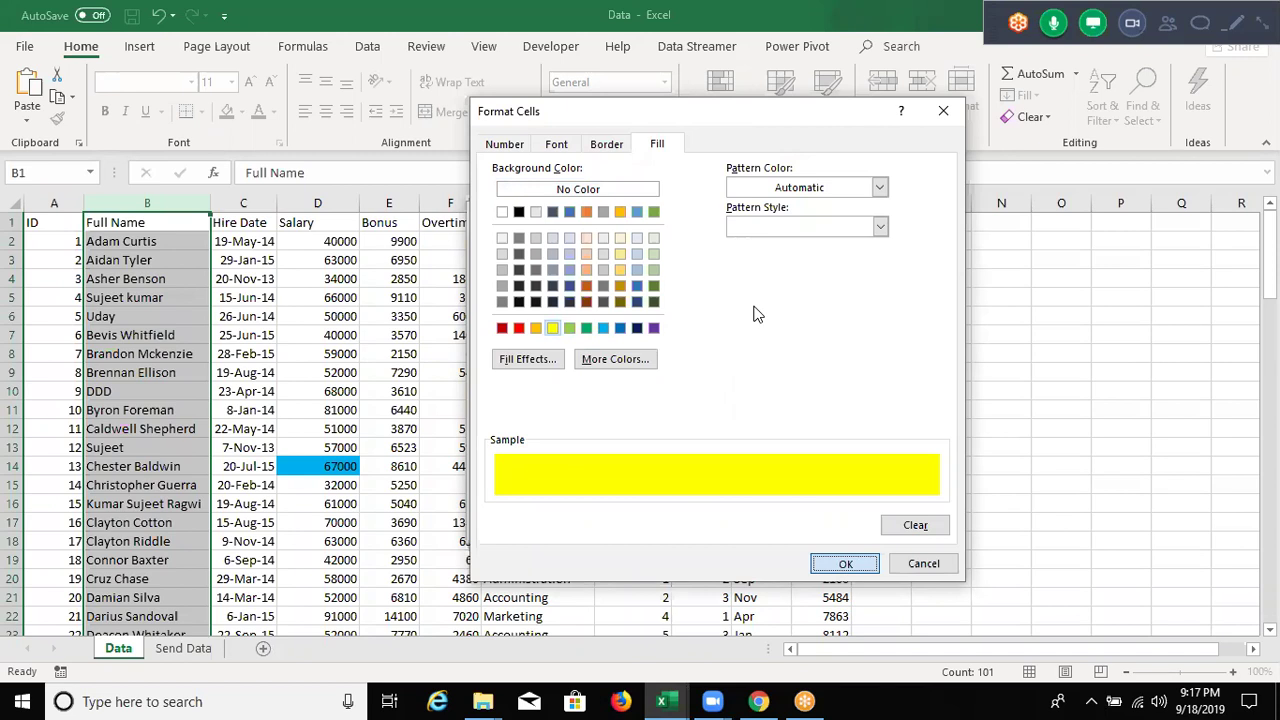
{"action": "key", "text": "Return"}
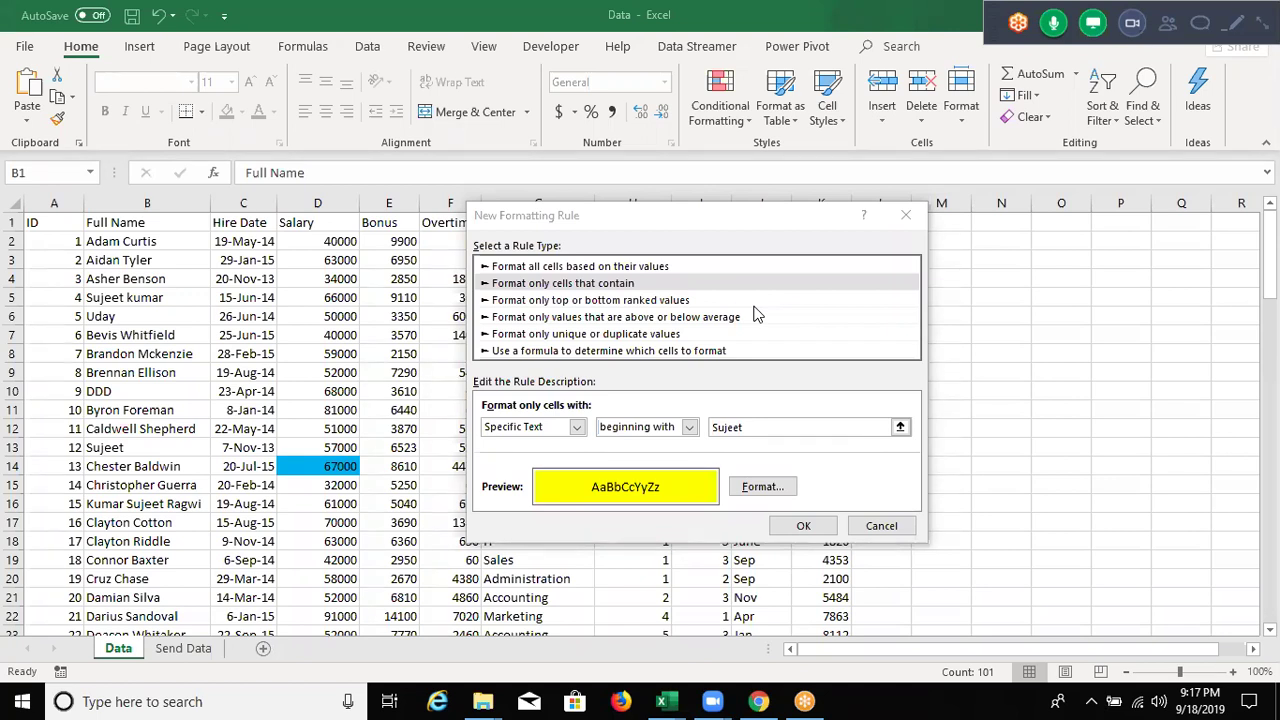
Close the meeting panel and apply the yellow rule, highlighting B5 and B13
{"action": "left_click", "coordinate": [1160, 35]}
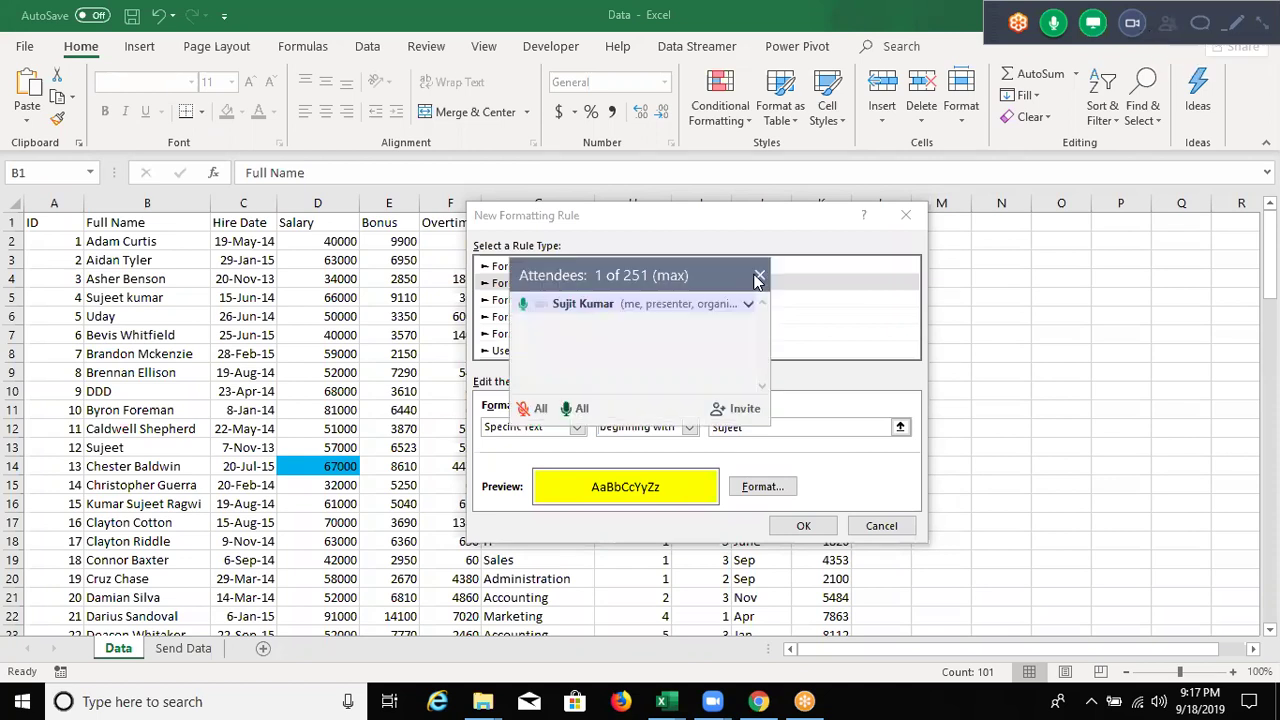
{"action": "left_click", "coordinate": [759, 280]}
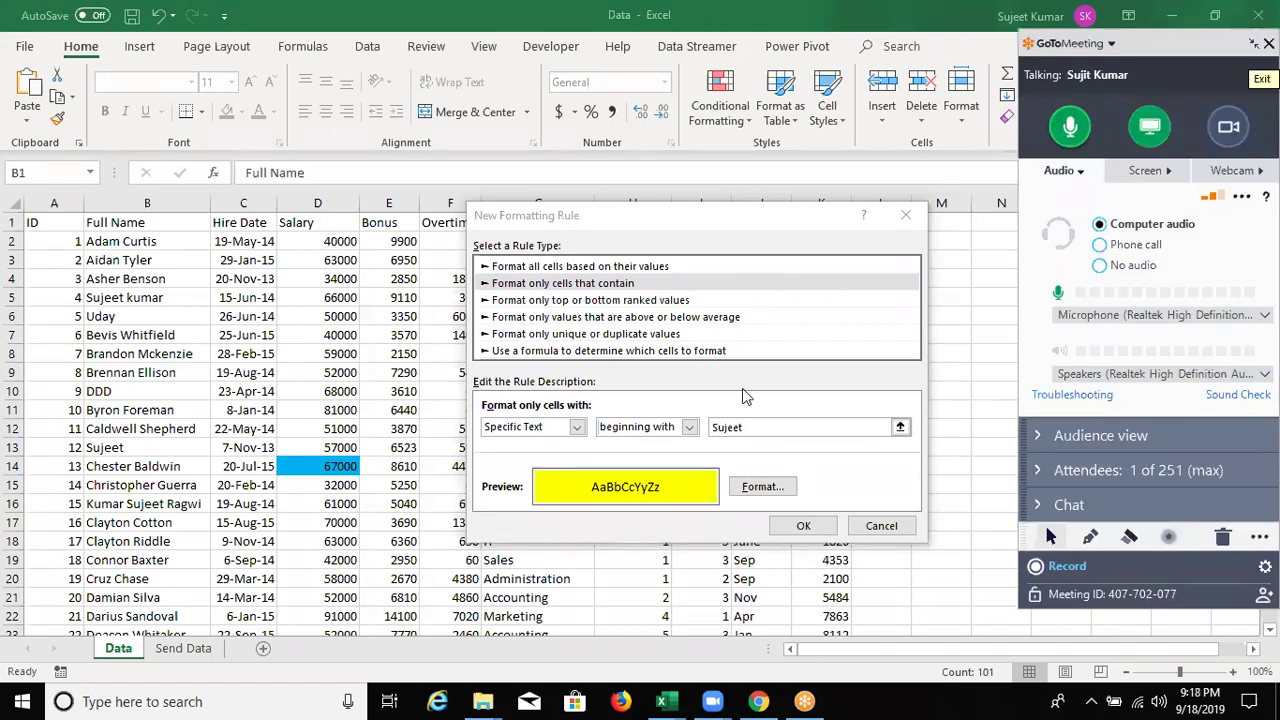
{"action": "left_click", "coordinate": [705, 424]}
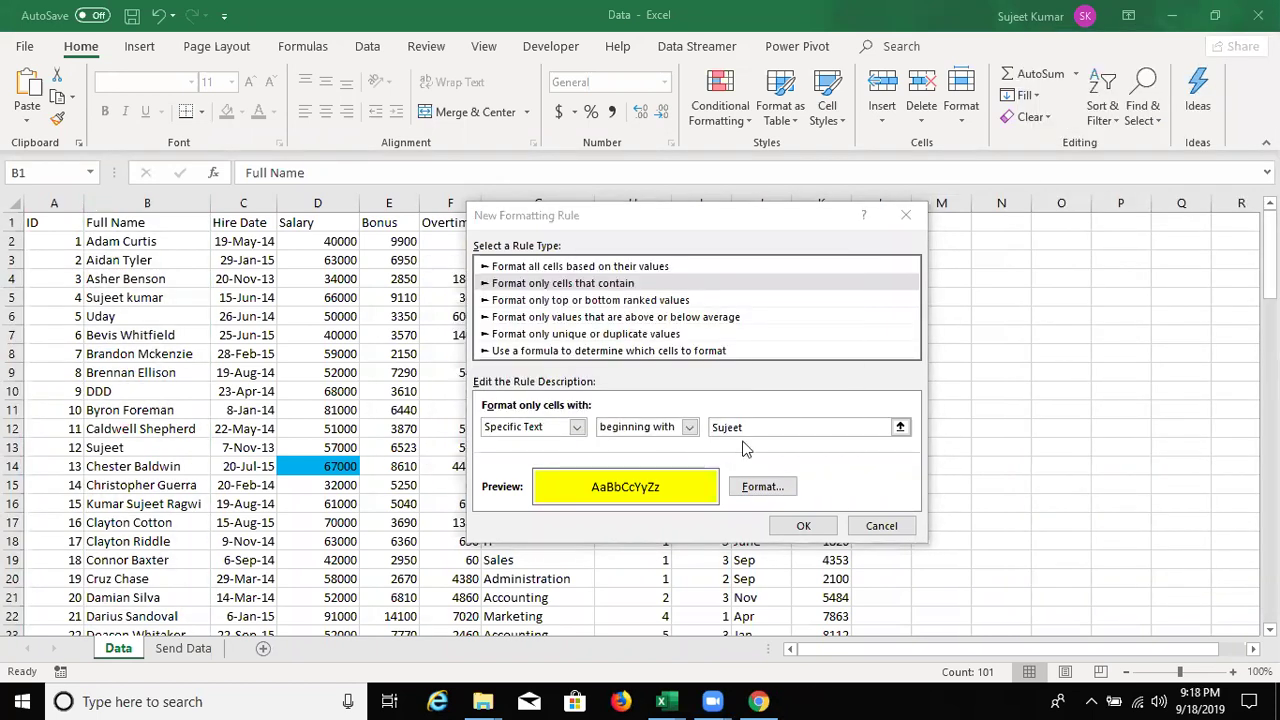
{"action": "left_click", "coordinate": [804, 526]}
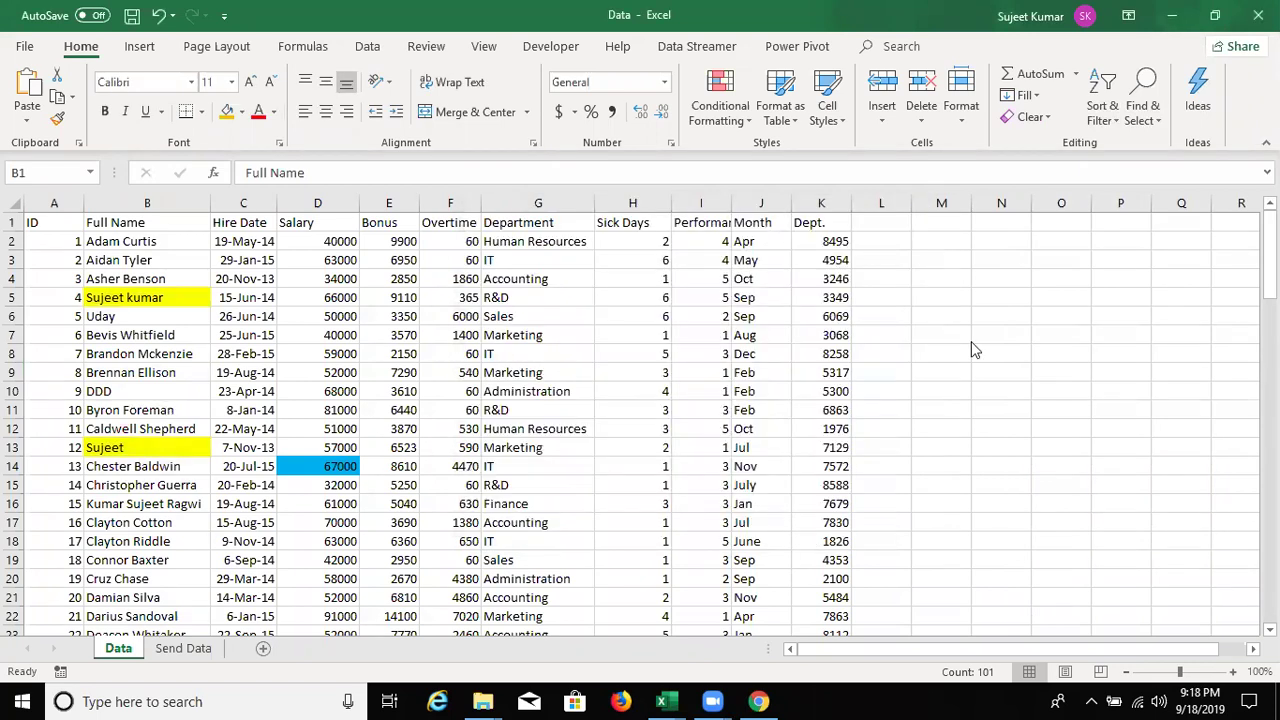
Start a new cell-contents rule on column B and try the Dates Occurring condition
{"action": "left_click", "coordinate": [724, 120]}
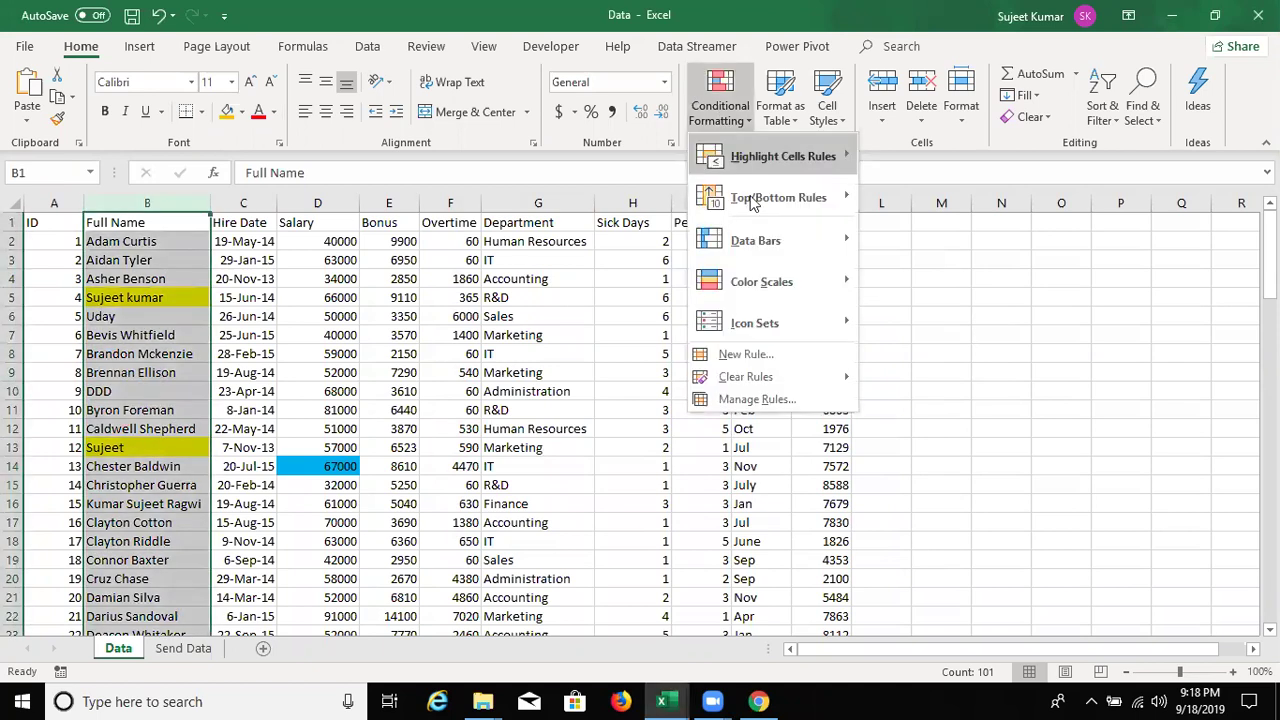
{"action": "left_click", "coordinate": [730, 338]}
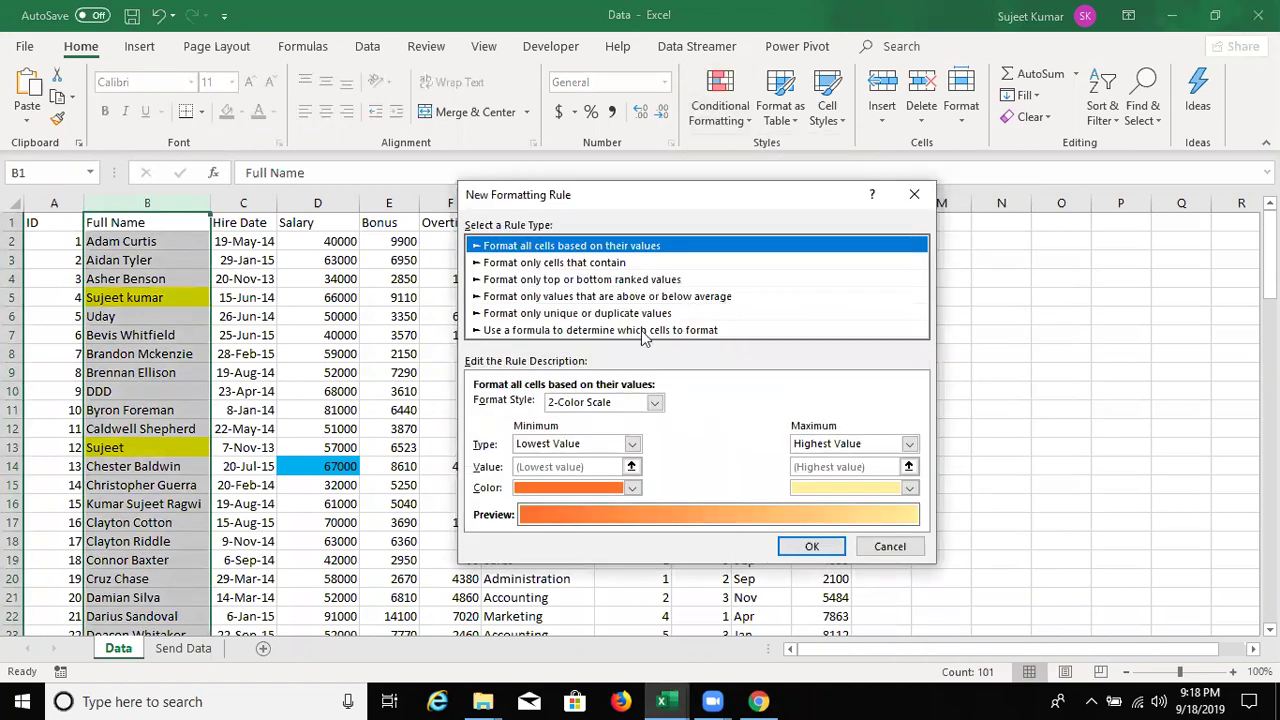
{"action": "left_click", "coordinate": [580, 263]}
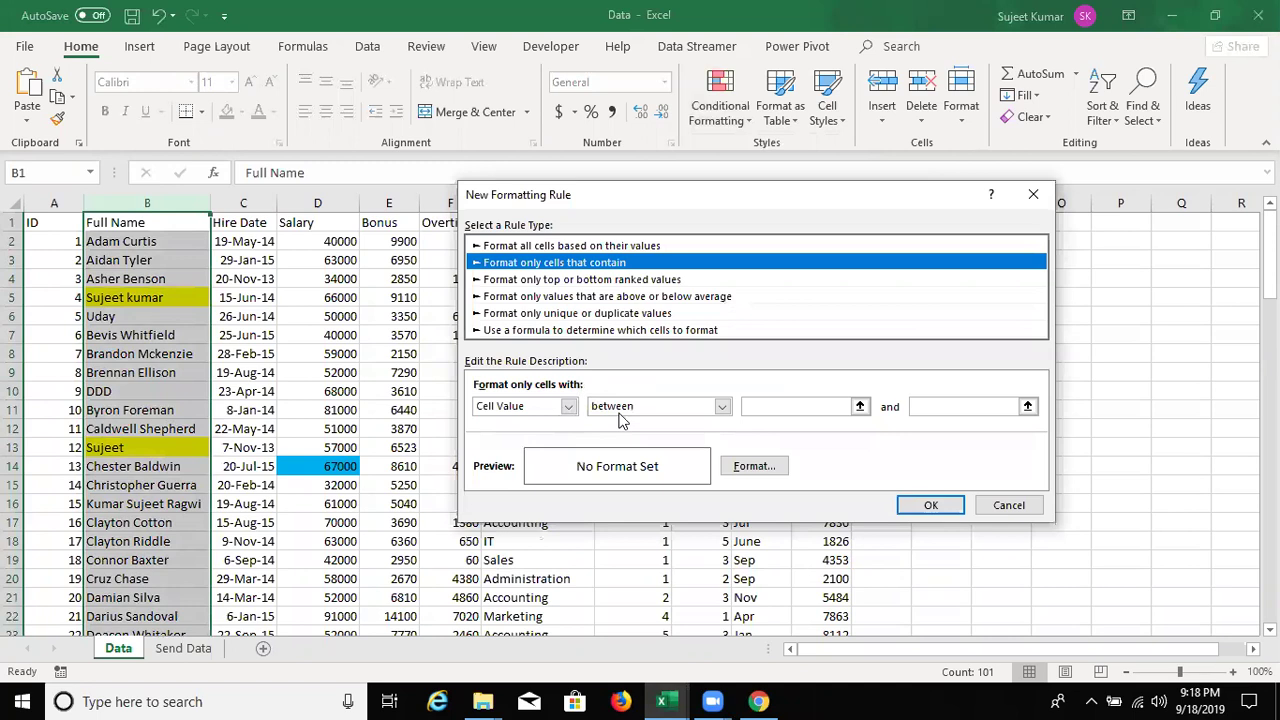
{"action": "left_click", "coordinate": [616, 408]}
{"action": "left_click", "coordinate": [567, 410]}
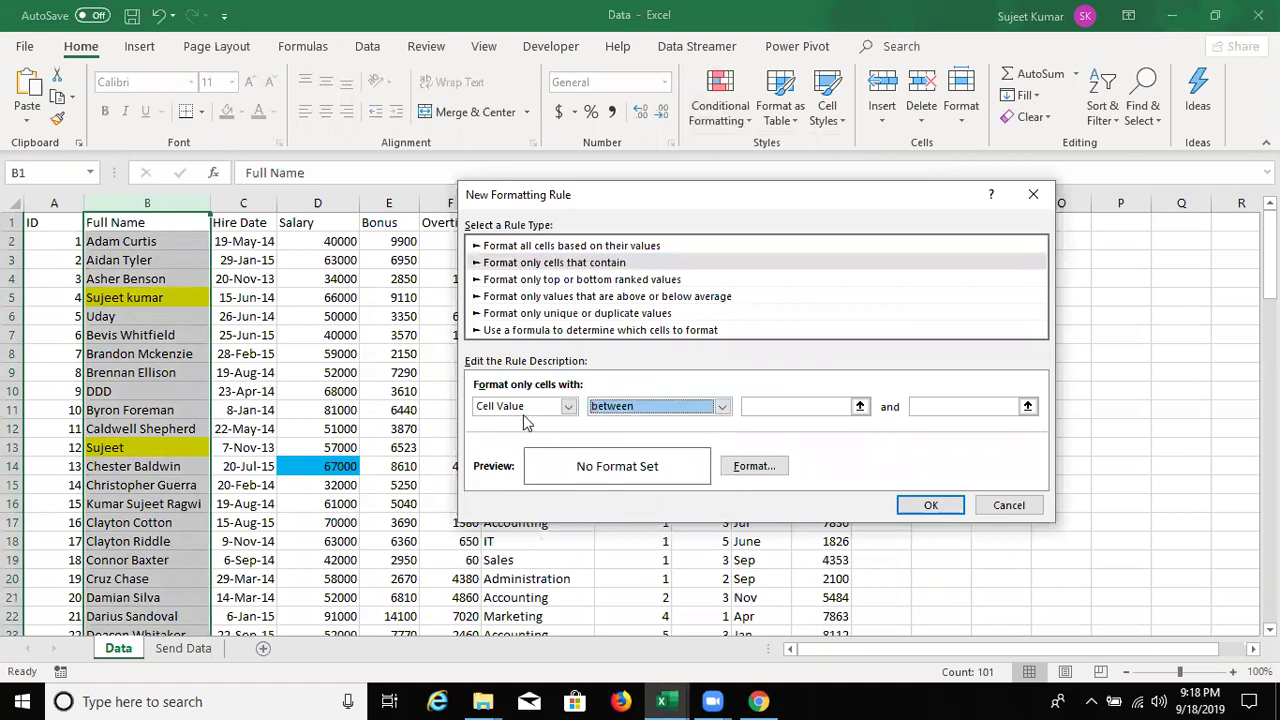
{"action": "left_click", "coordinate": [528, 408]}
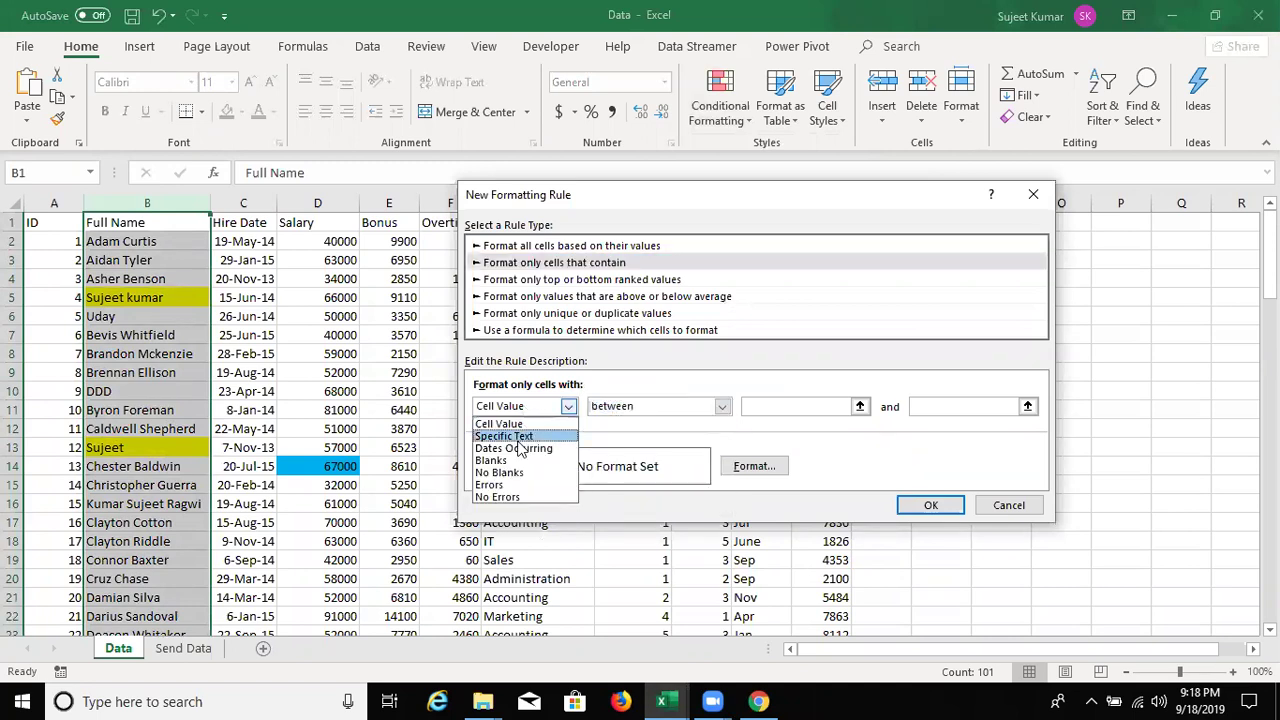
{"action": "left_click", "coordinate": [519, 450]}
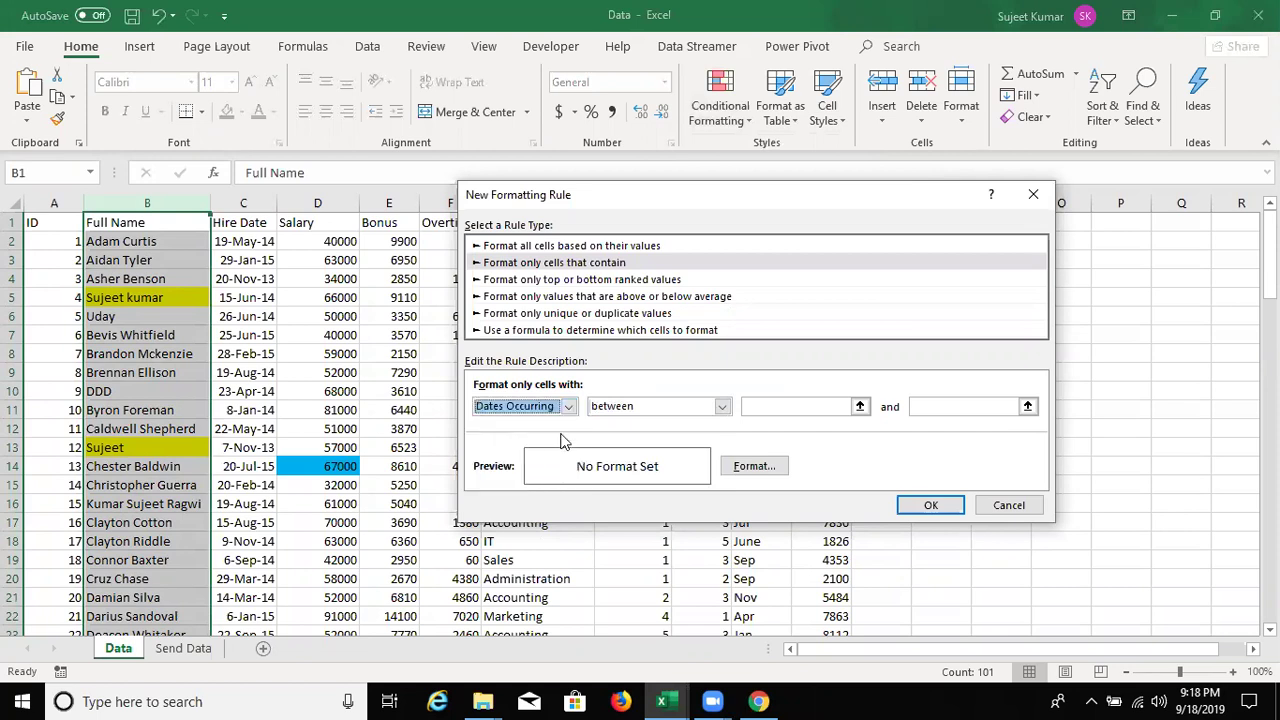
{"action": "left_click", "coordinate": [612, 407]}
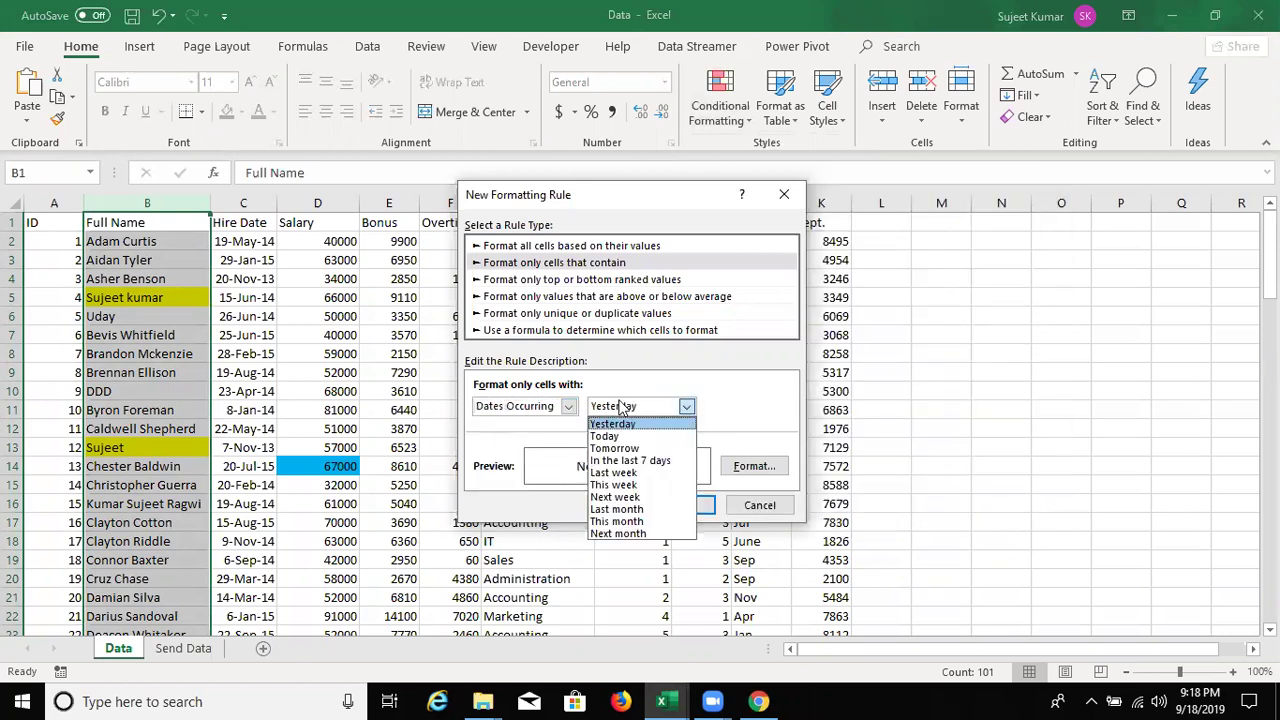
Try the Blanks and No Blanks conditions, then dismiss the rule unsaved
{"action": "left_click", "coordinate": [530, 408]}
{"action": "left_click", "coordinate": [530, 408]}
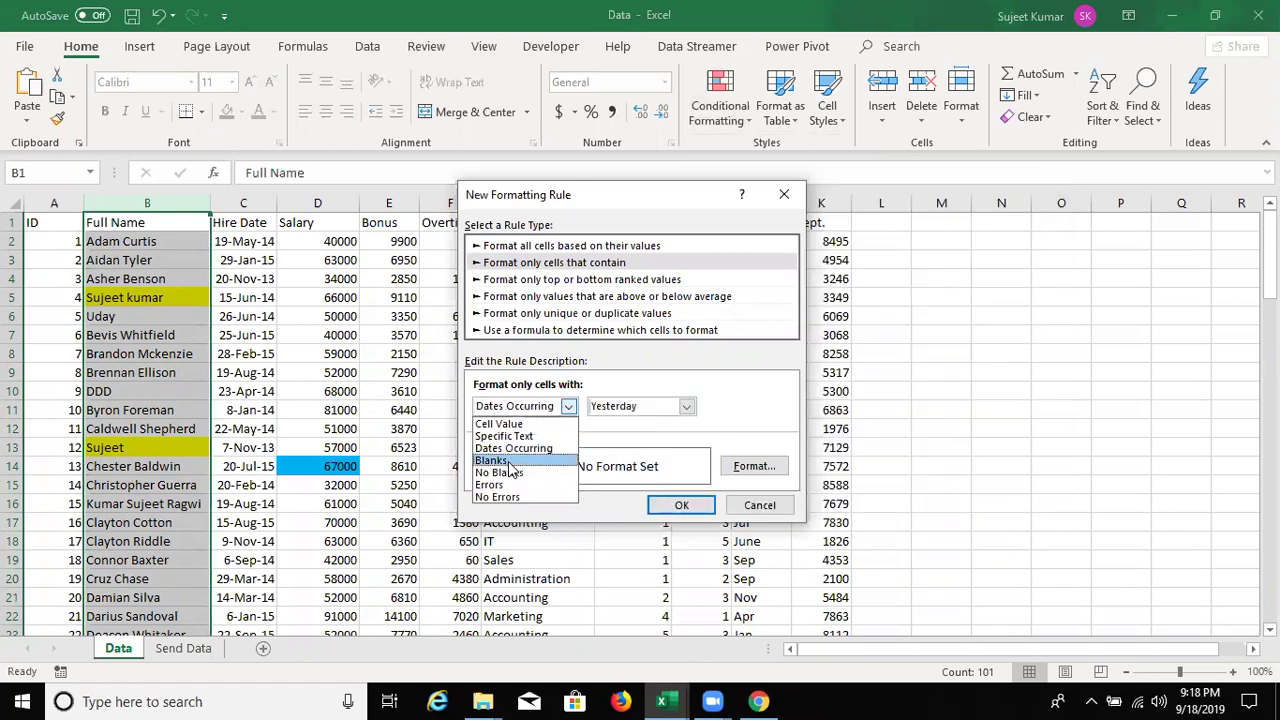
{"action": "left_click", "coordinate": [510, 461]}
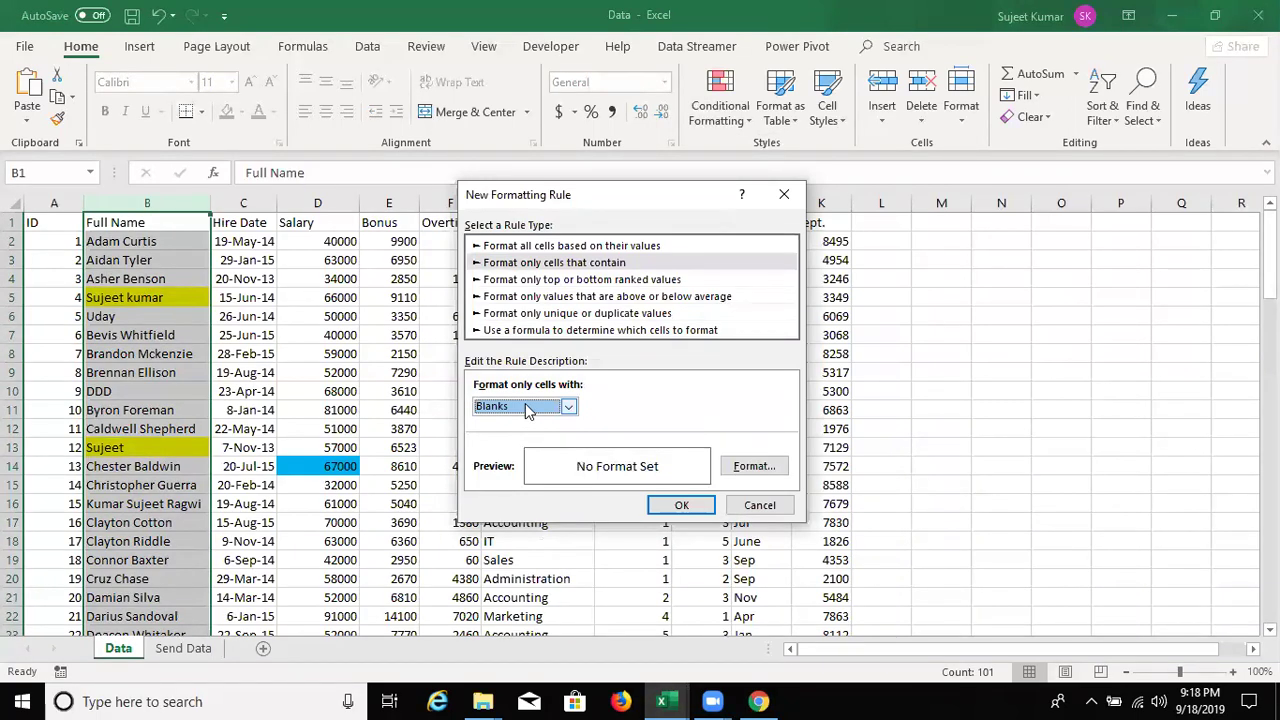
{"action": "left_click", "coordinate": [527, 408]}
{"action": "left_click", "coordinate": [507, 472]}
{"action": "left_click", "coordinate": [530, 408]}
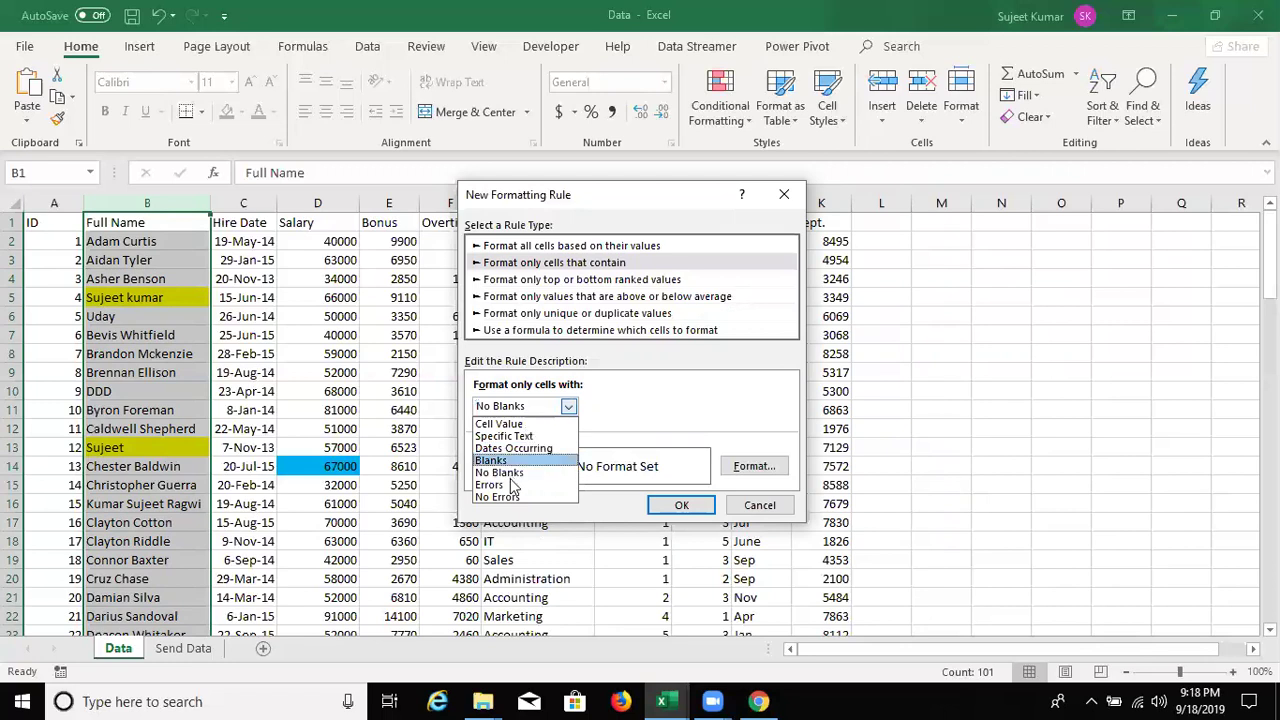
{"action": "left_click", "coordinate": [510, 472]}
{"action": "key", "text": "Return"}
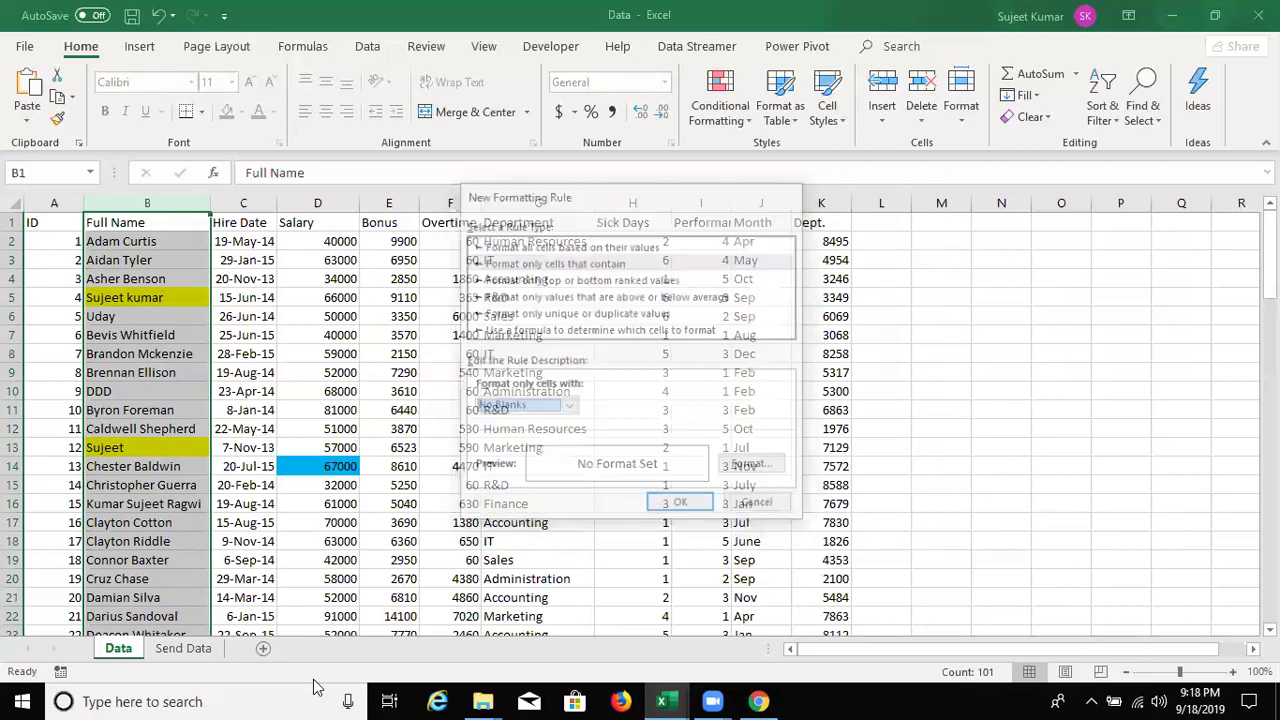
Add a new Sheet2 and enter =NA() in cell A1
{"action": "left_click", "coordinate": [260, 648]}
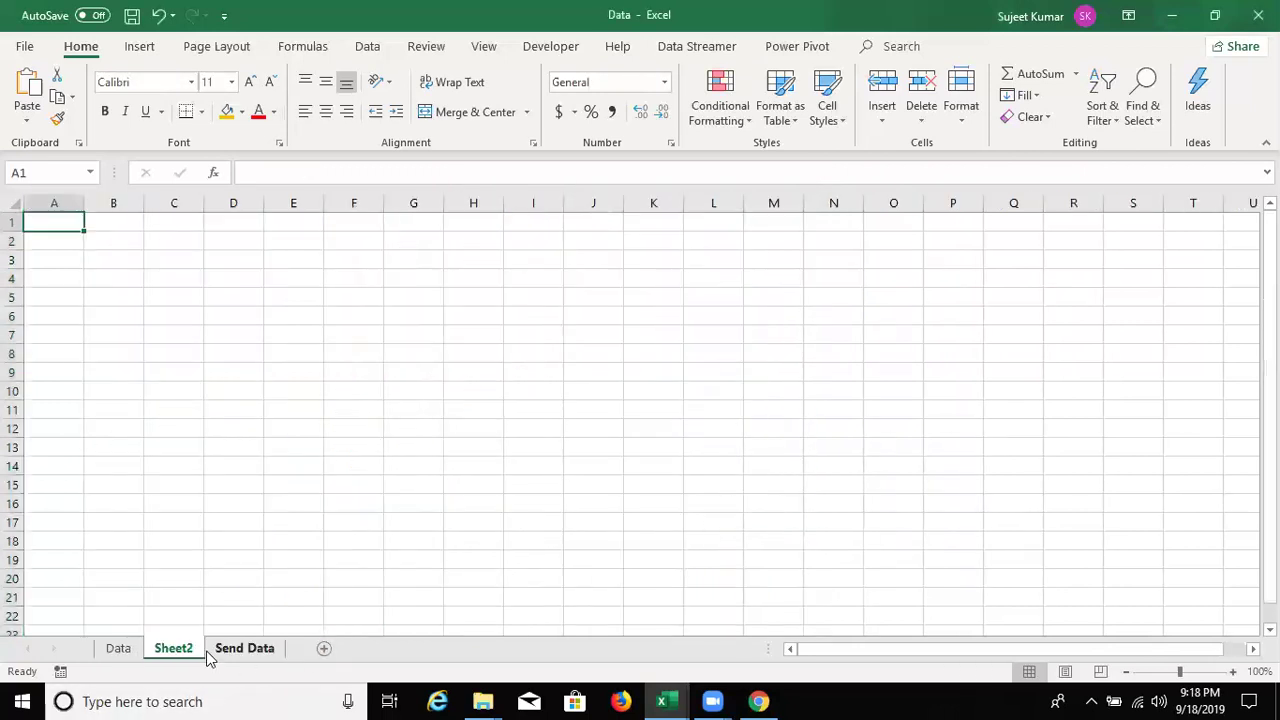
{"action": "left_click", "coordinate": [214, 652]}
{"action": "left_click", "coordinate": [184, 656]}
{"action": "type", "text": "=r"}
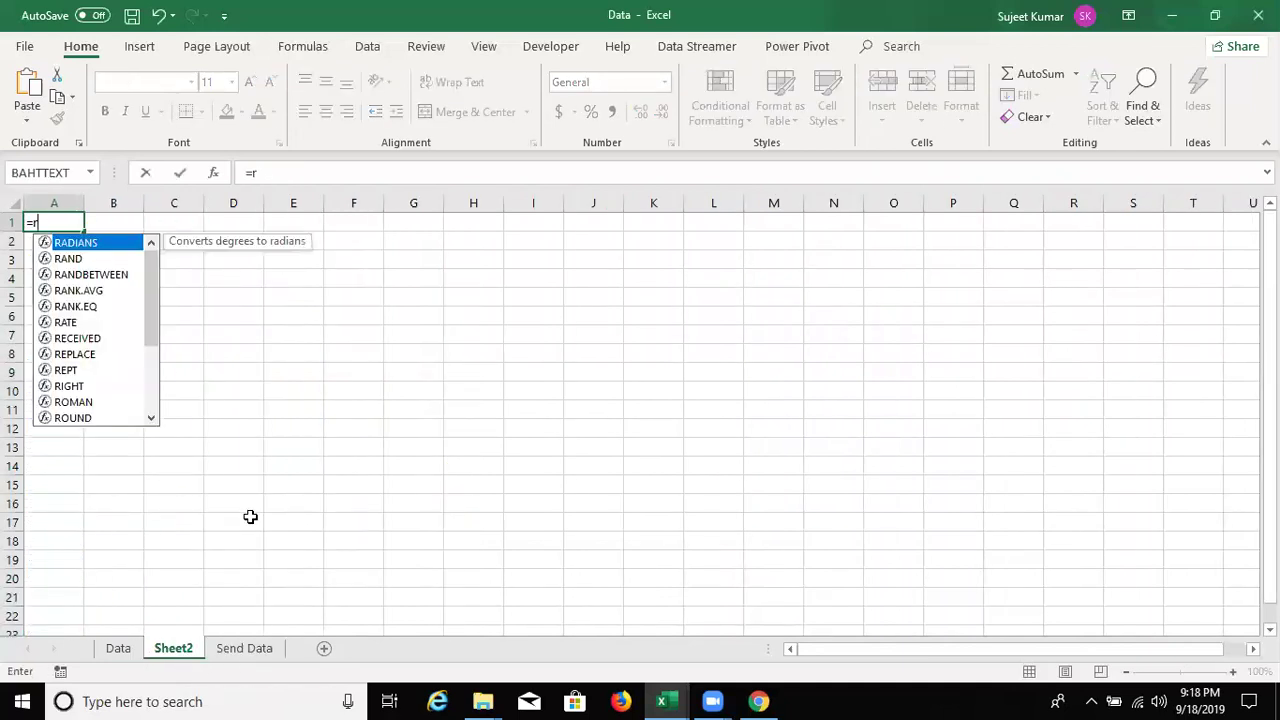
{"action": "key", "text": "BackSpace"}
{"action": "type", "text": "n"}
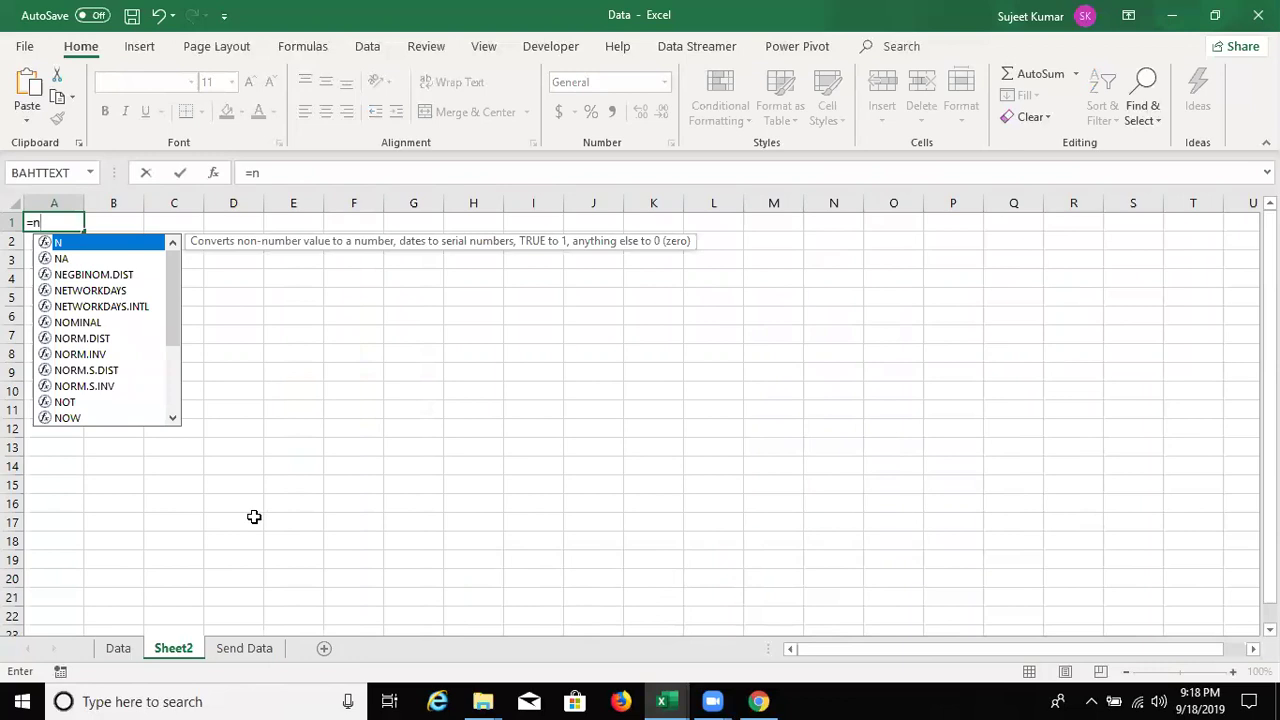
{"action": "key", "text": "Down"}
{"action": "key", "text": "Tab"}
{"action": "key", "text": "Return"}
{"action": "key", "text": "Up"}
Fill A1:K20 with the =NA() formula
{"action": "key", "text": "shift+Right"}
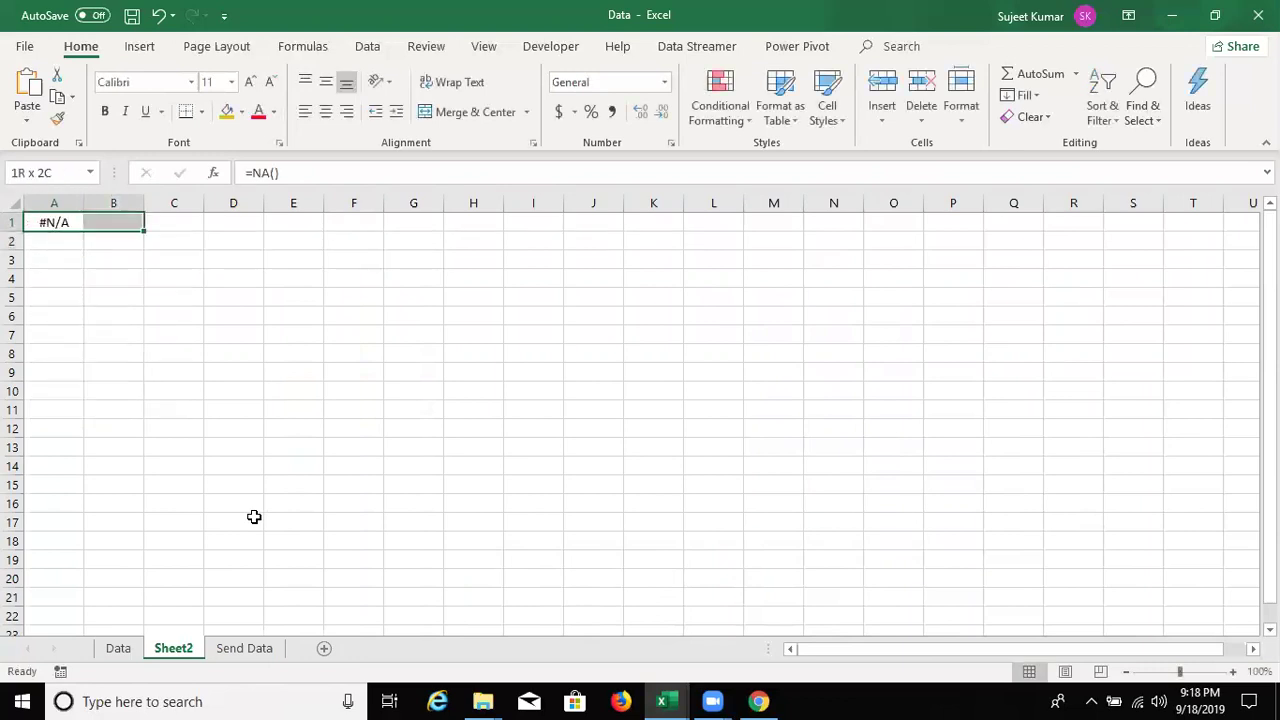
{"action": "key", "text": "shift+Right"}
{"action": "key", "text": "shift+Right"}
{"action": "key", "text": "shift+Right"}
{"action": "key", "text": "shift+Right"}
{"action": "key", "text": "shift+Right"}
{"action": "key", "text": "shift+Right"}
{"action": "key", "text": "shift+Right"}
{"action": "key", "text": "shift+Down"}
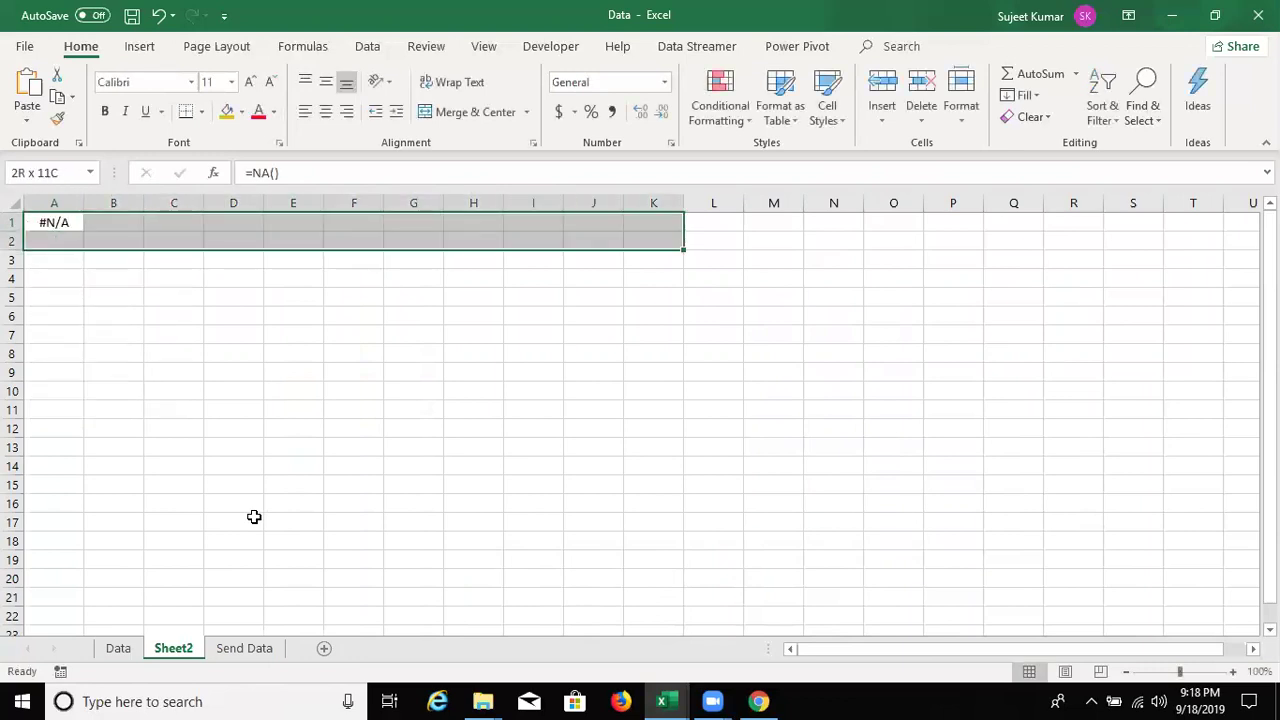
{"action": "key", "text": "shift+Down"}
{"action": "key", "text": "shift+Down"}
{"action": "key", "text": "shift+Down"}
{"action": "key", "text": "shift+Down"}
{"action": "key", "text": "shift+Down"}
{"action": "key", "text": "shift+Down"}
{"action": "type", "text": "#N/A\t#N/A\t#N/A\t#N/A\t#N/A\t#N/A\t#N/A\t#N/A\t#N/A\t#N/A\t#N/A #N/A\t#N/A\t#N/A\t#N/A\t#N/A\t#N/A\t#N/A\t#N/A\t#N/A\t#N/A\t#N/A #N/A\t#N/A\t#N/A\t#N/A\t#N/A\t#N/A\t#N/A\t#N/A\t#N/A\t#N/A\t#N/A #N/A\t#N/A\t#N/A\t#N/A\t#N/A\t#N/A\t#N/A\t#N/A\t#N/A\t#N/A\t#N/A #N/A\t#N/A\t#N/A\t#N/A\t#N/A\t#N/A\t#N/A\t#N/A\t#N/A\t#N/A\t#N/A #N/A\t#N/A\t#N/A\t#N/A\t#N/A\t#N/A\t#N/A\t#N/A\t#N/A\t#N/A\t#N/A #N/A\t#N/A\t#N/A\t#N/A\t#N/A\t#N/A\t#N/A\t#N/A\t#N/A\t#N/A\t#N/A #N/A\t#N/A\t#N/A\t#N/A\t#N/A\t#N/A\t#N/A\t#N/A\t#N/A\t#N/A\t#N/A #N/A\t#N/A\t#N/A\t#N/A\t#N/A\t#N/A\t#N/A\t#N/A\t#N/A\t#N/A\t#N/A #N/A\t#N/A\t#N/A\t#N/A\t#N/A\t#N/A\t#N/A\t#N/A\t#N/A\t#N/A\t#N/A #N/A\t#N/A\t#N/A\t#N/A\t#N/A\t#N/A\t#N/A\t#N/A\t#N/A\t#N/A\t#N/A #N/A\t#N/A\t#N/A\t#N/A\t#N/A\t#N/A\t#N/A\t#N/A\t#N/A\t#N/A\t#N/A #N/A\t#N/A\t#N/A\t#N/A\t#N/A\t#N/A\t#N/A\t#N/A\t#N/A\t#N/A\t#N/A #N/A\t#N/A\t#N/A\t#N/A\t#N/A\t#N/A\t#N/A\t#N/A\t#N/A\t#N/A\t#N/A #N/A\t#N/A\t#N/A\t#N/A\t#N/A\t#N/A\t#N/A\t#N/A\t#N/A\t#N/A\t#N/A #N/A\t#N/A\t#N/A\t#N/A\t#N/A\t#N/A\t#N/A\t#N/A\t#N/A\t#N/A\t#N/A #N/A\t#N/A\t#N/A\t#N/A\t#N/A\t#N/A\t#N/A\t#N/A\t#N/A\t#N/A\t#N/A #N/A\t#N/A\t#N/A\t#N/A\t#N/A\t#N/A\t#N/A\t#N/A\t#N/A\t#N/A\t#N/A #N/A\t#N/A\t#N/A\t#N/A\t#N/A\t#N/A\t#N/A\t#N/A\t#N/A\t#N/A\t#N/A #N/A\t#N/A\t#N/A\t#N/A\t#N/A\t#N/A\t#N/A\t#N/A\t#N/A\t#N/A\t#N/A"}
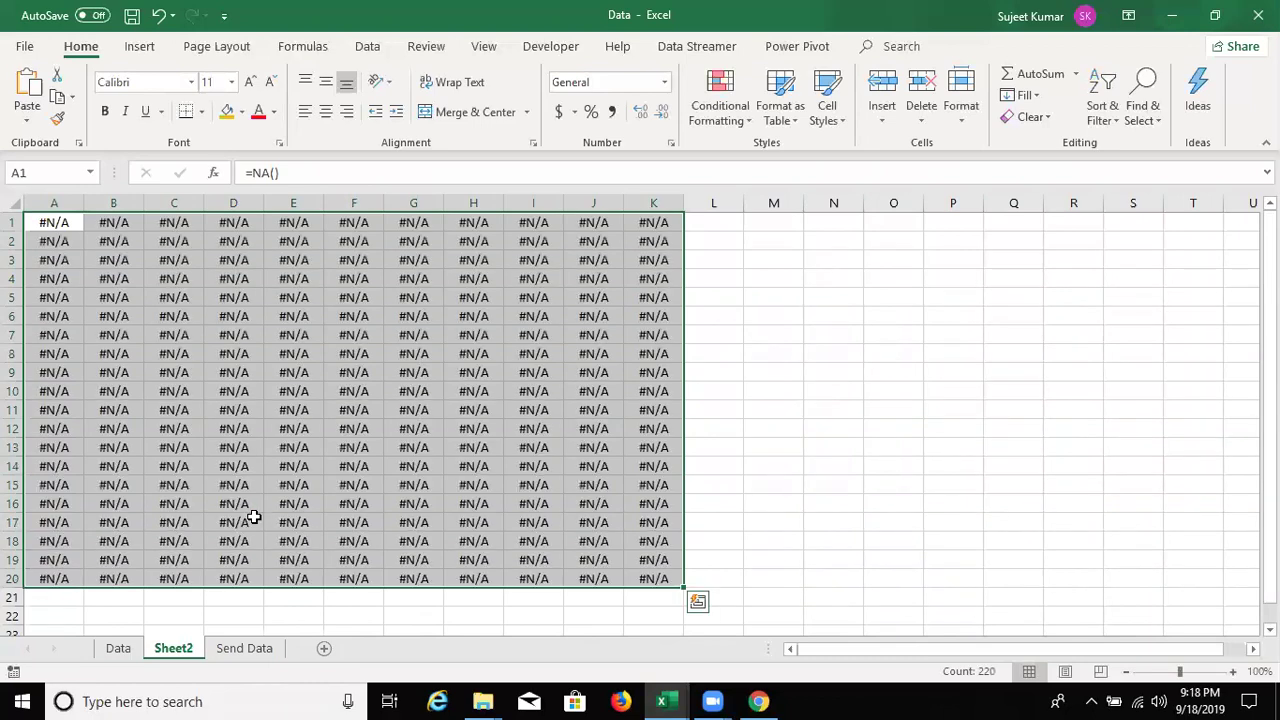
Enter 3552 in A5, 1254 in D5 and 15 in H5, then select the block
{"action": "key", "text": "Down"}
{"action": "key", "text": "Down"}
{"action": "key", "text": "Down"}
{"action": "type", "text": "3552"}
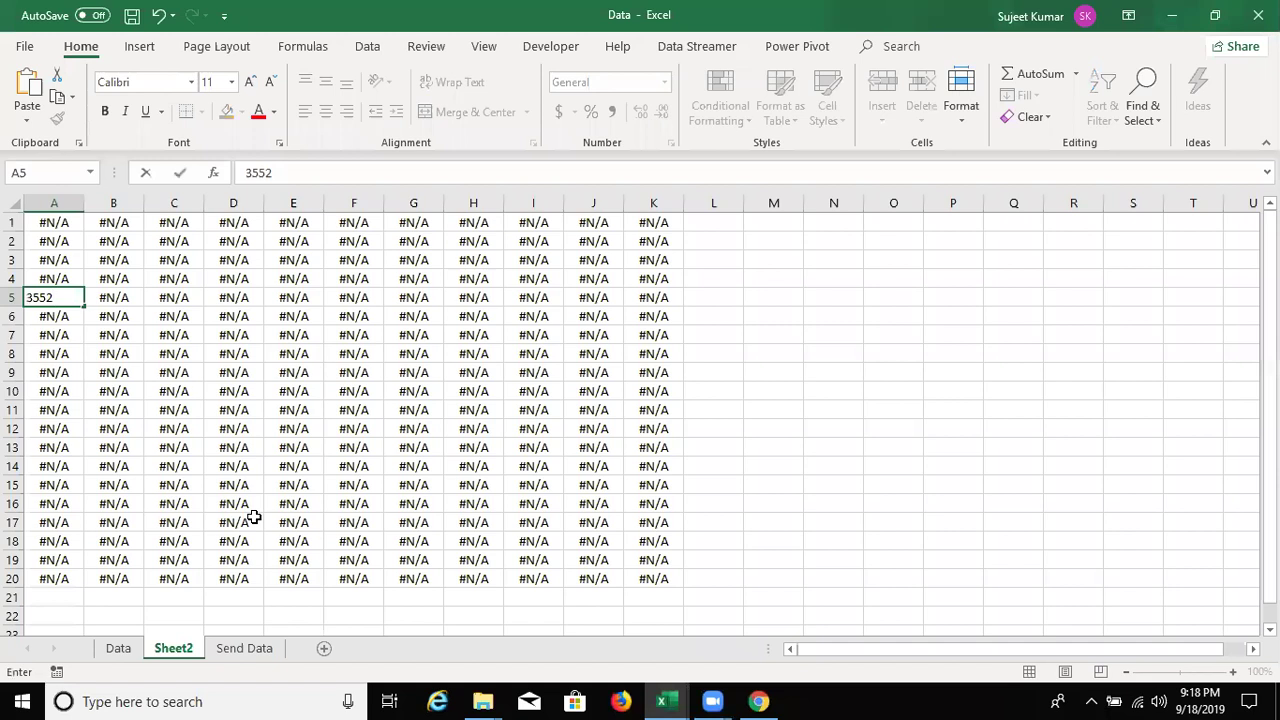
{"action": "key", "text": "Right"}
{"action": "key", "text": "Right"}
{"action": "key", "text": "Right"}
{"action": "type", "text": "1254"}
{"action": "key", "text": "Right"}
{"action": "key", "text": "Right"}
{"action": "key", "text": "Right"}
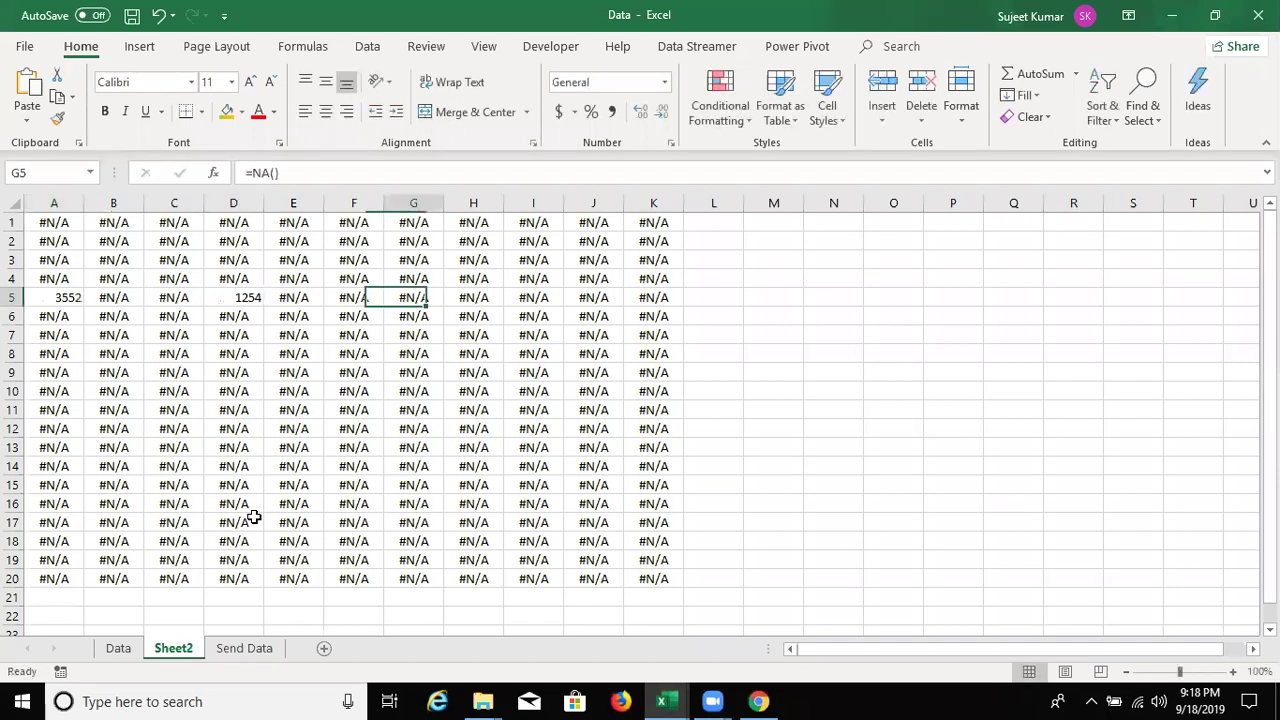
{"action": "key", "text": "Right"}
{"action": "type", "text": "15"}
{"action": "key", "text": "Return"}
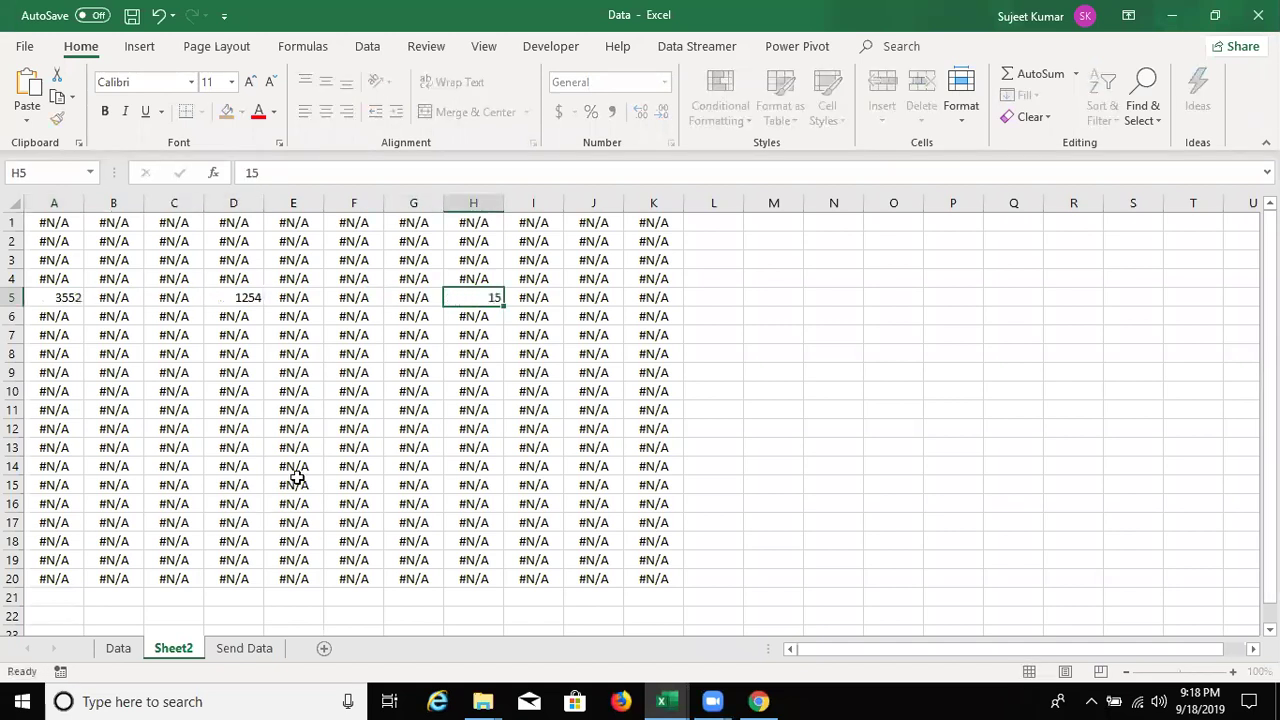
{"action": "mouse_move", "coordinate": [78, 222]}
{"action": "left_mouse_down"}
{"action": "mouse_move", "coordinate": [668, 563]}
{"action": "mouse_move", "coordinate": [665, 578]}
{"action": "left_mouse_up"}
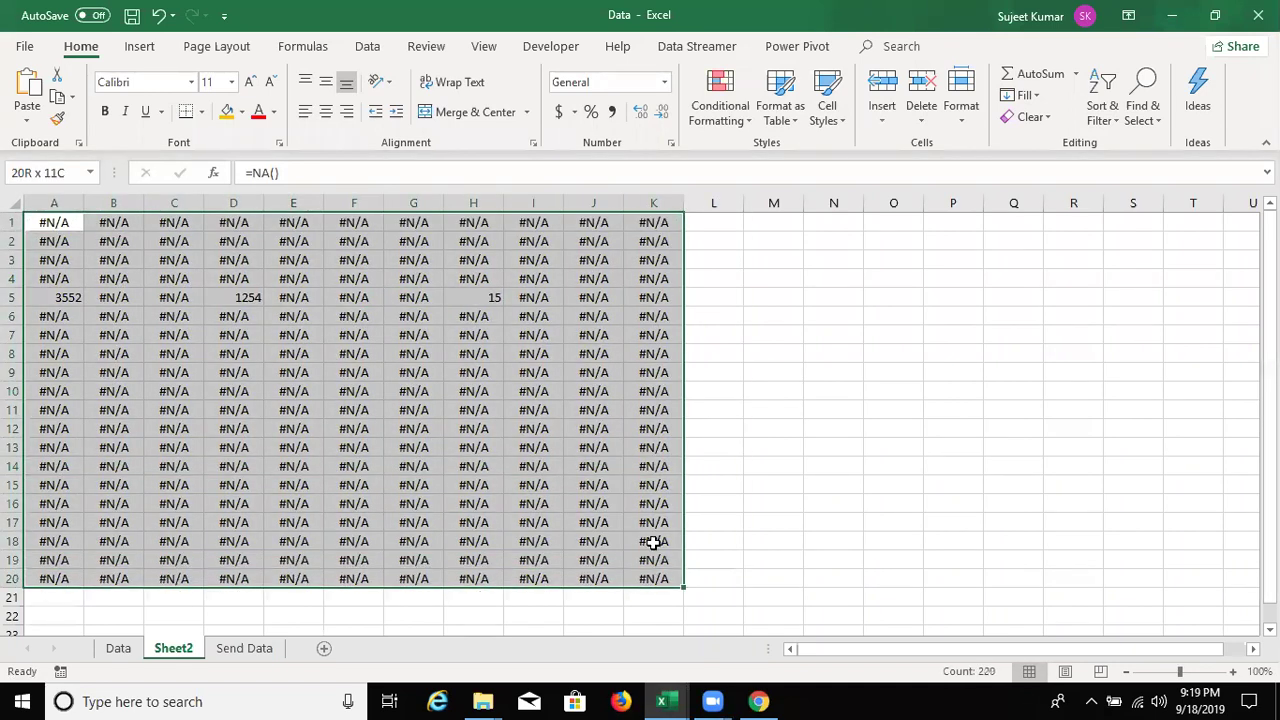
Start a new rule formatting only cells that contain Errors in A1:K20
{"action": "left_click", "coordinate": [712, 122]}
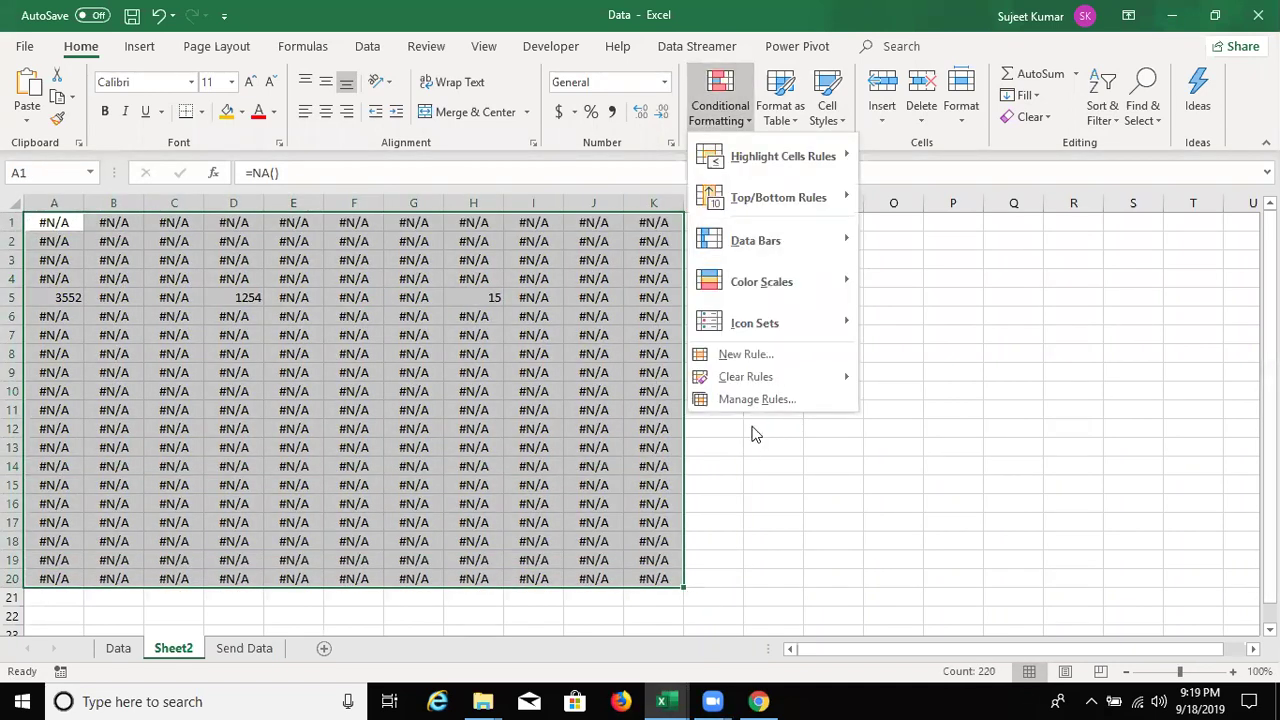
{"action": "mouse_move", "coordinate": [748, 332]}
{"action": "left_click", "coordinate": [748, 358]}
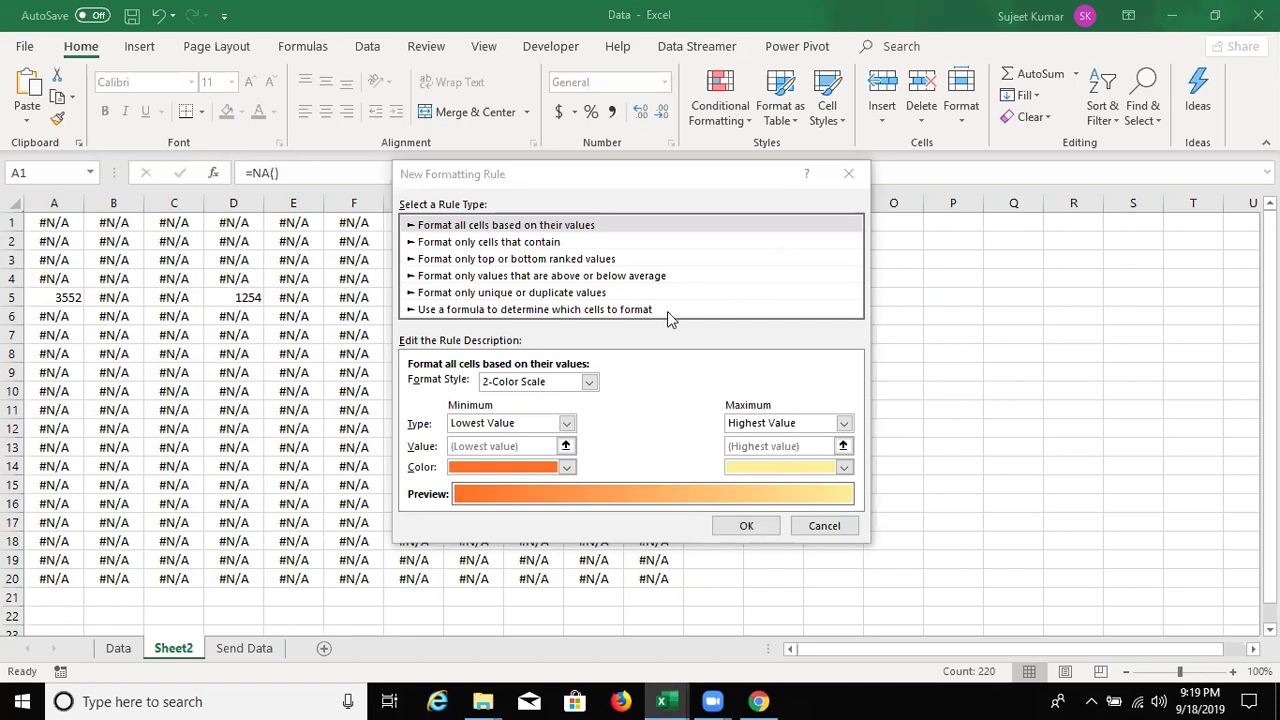
{"action": "left_click", "coordinate": [450, 246]}
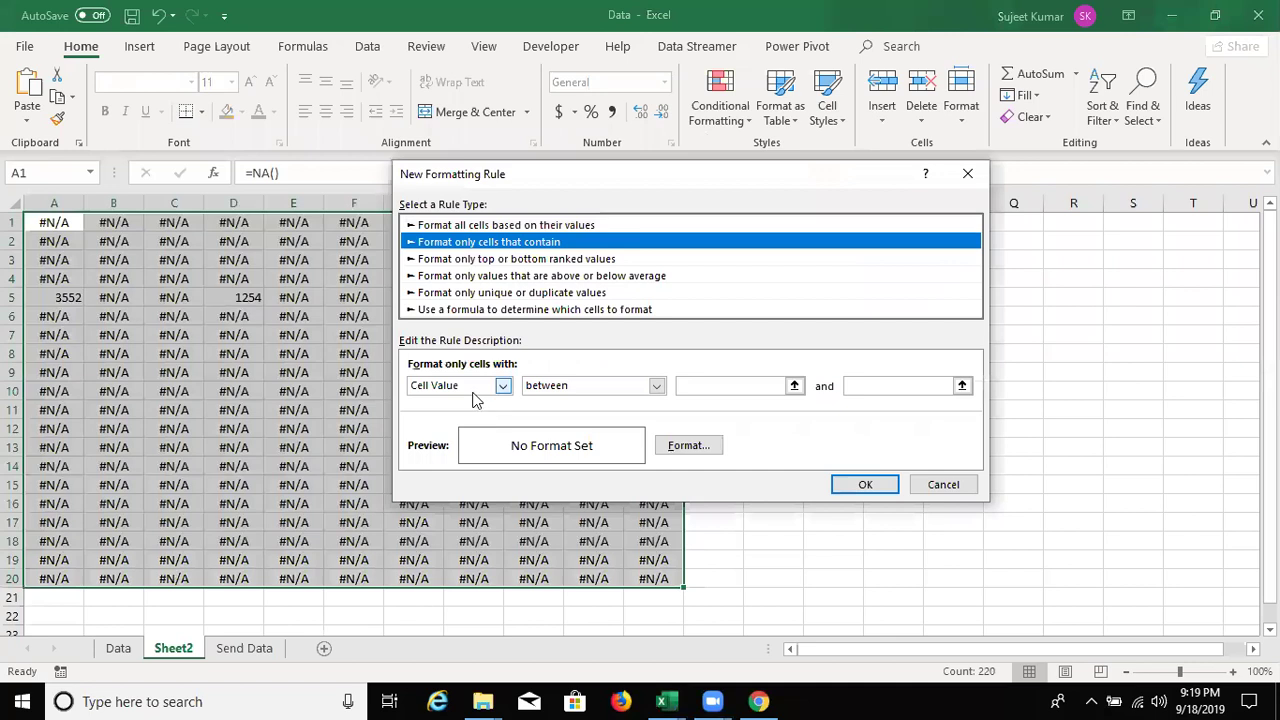
{"action": "left_click", "coordinate": [503, 385]}
{"action": "left_click", "coordinate": [459, 466]}
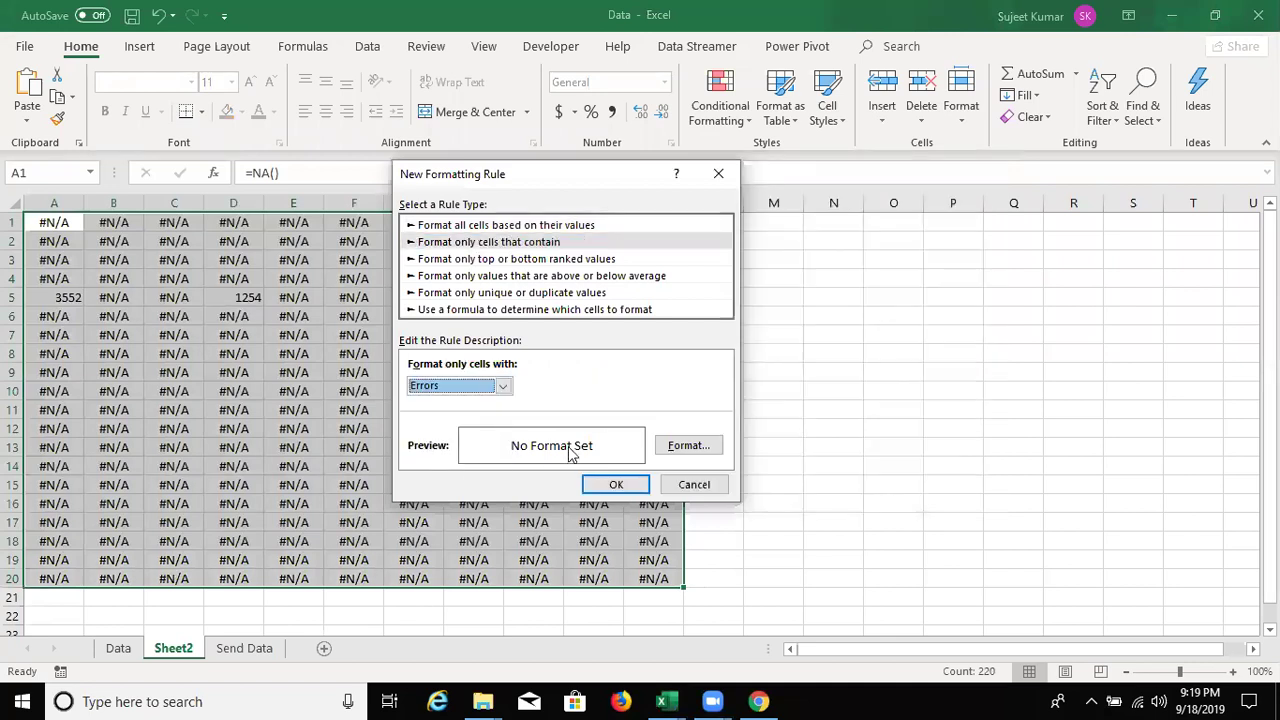
Give the Errors rule a white font colour
{"action": "left_click", "coordinate": [678, 445]}
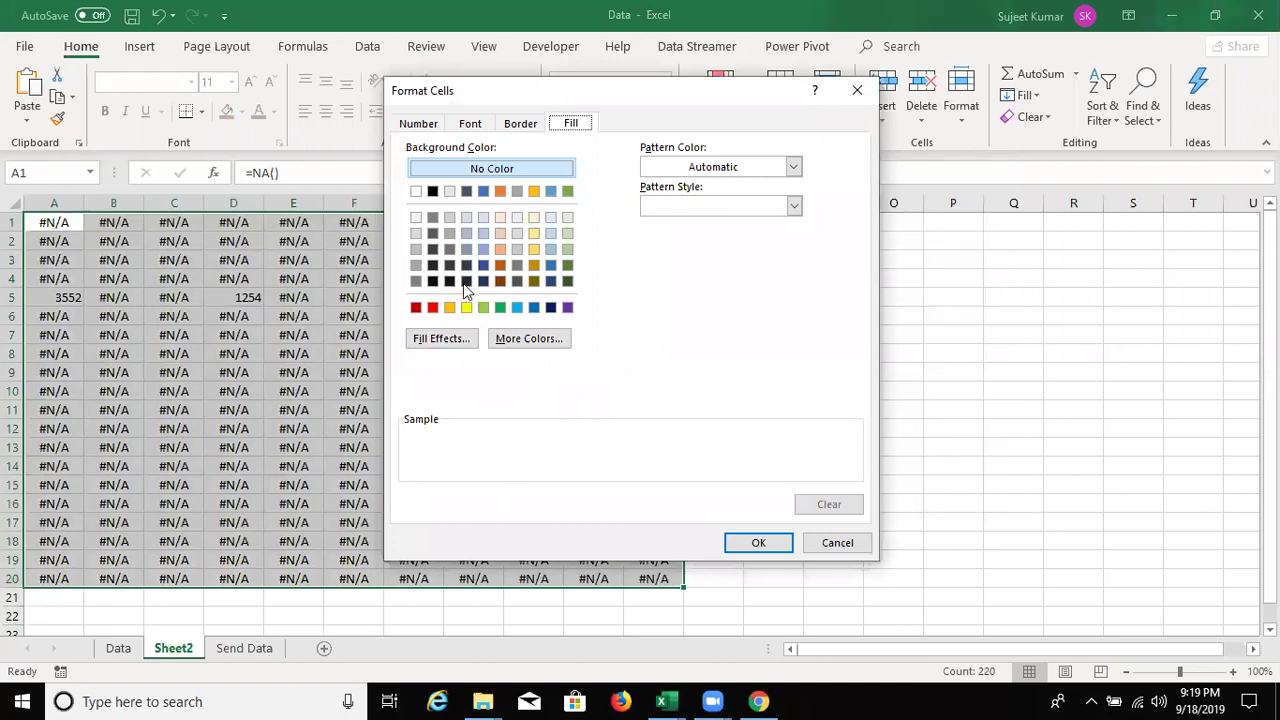
{"action": "left_click", "coordinate": [466, 128]}
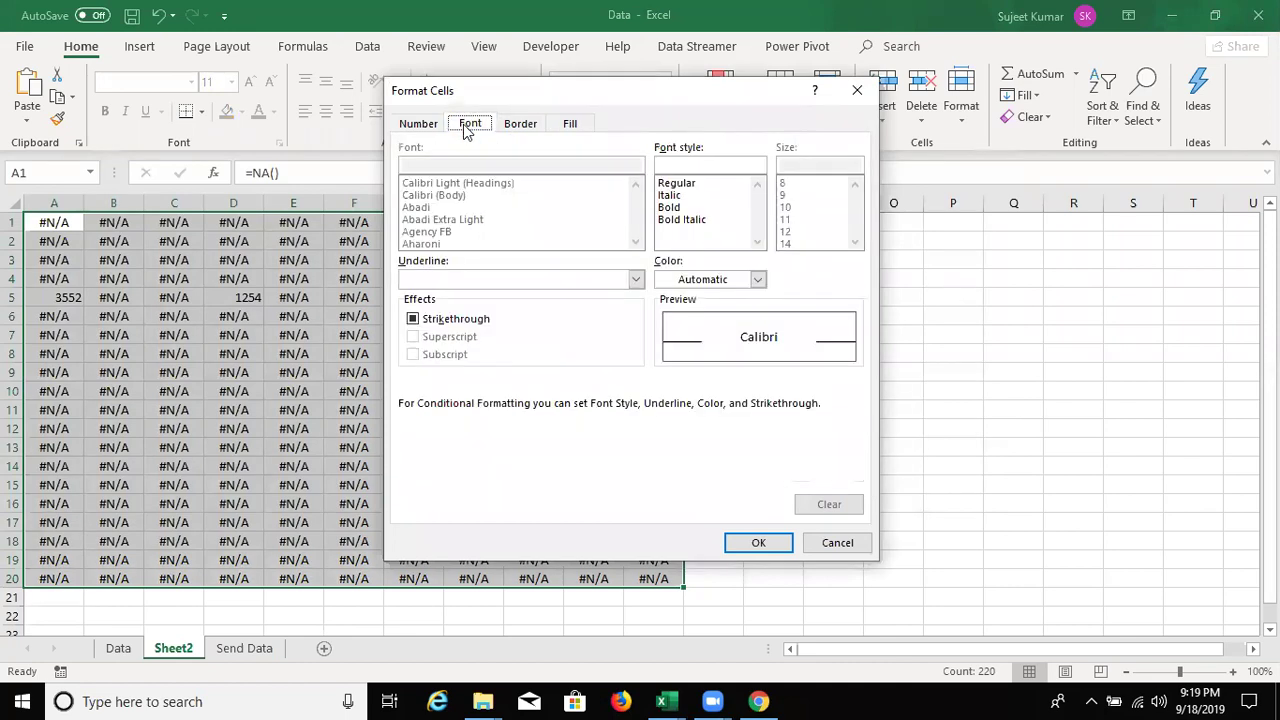
{"action": "left_click", "coordinate": [700, 282]}
{"action": "left_click", "coordinate": [664, 344]}
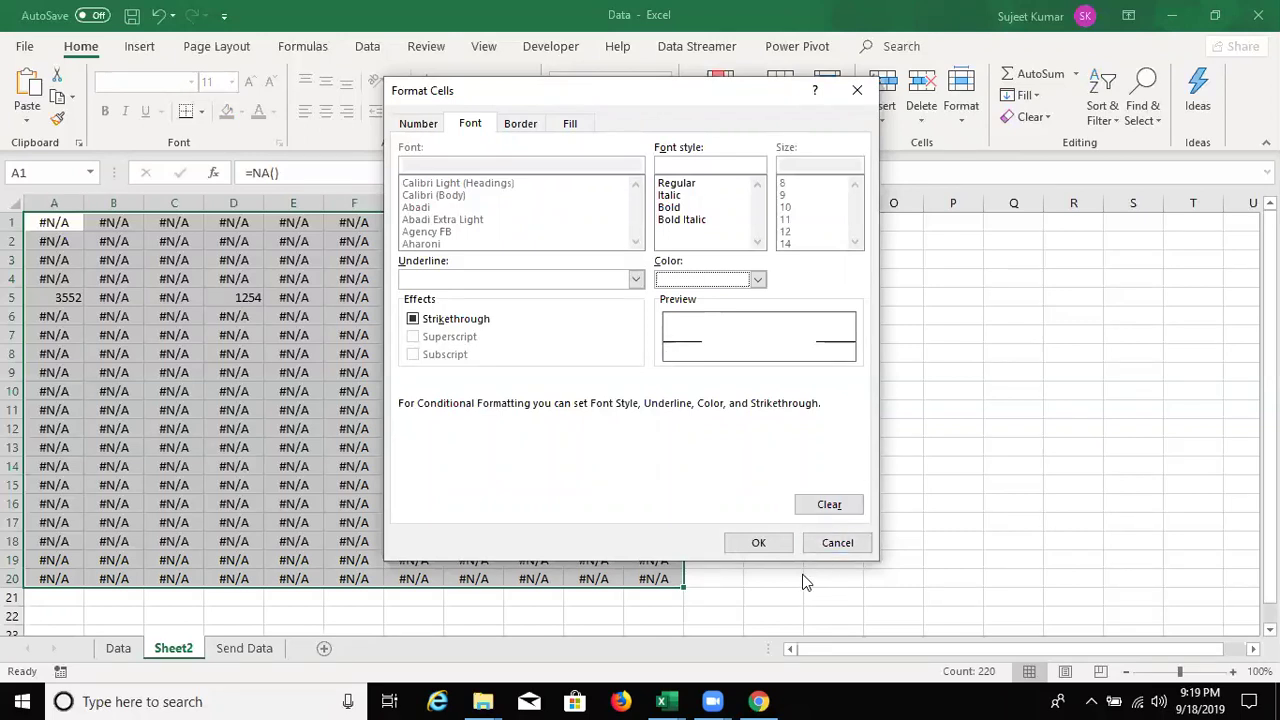
{"action": "left_click", "coordinate": [757, 538]}
{"action": "left_click", "coordinate": [752, 543]}
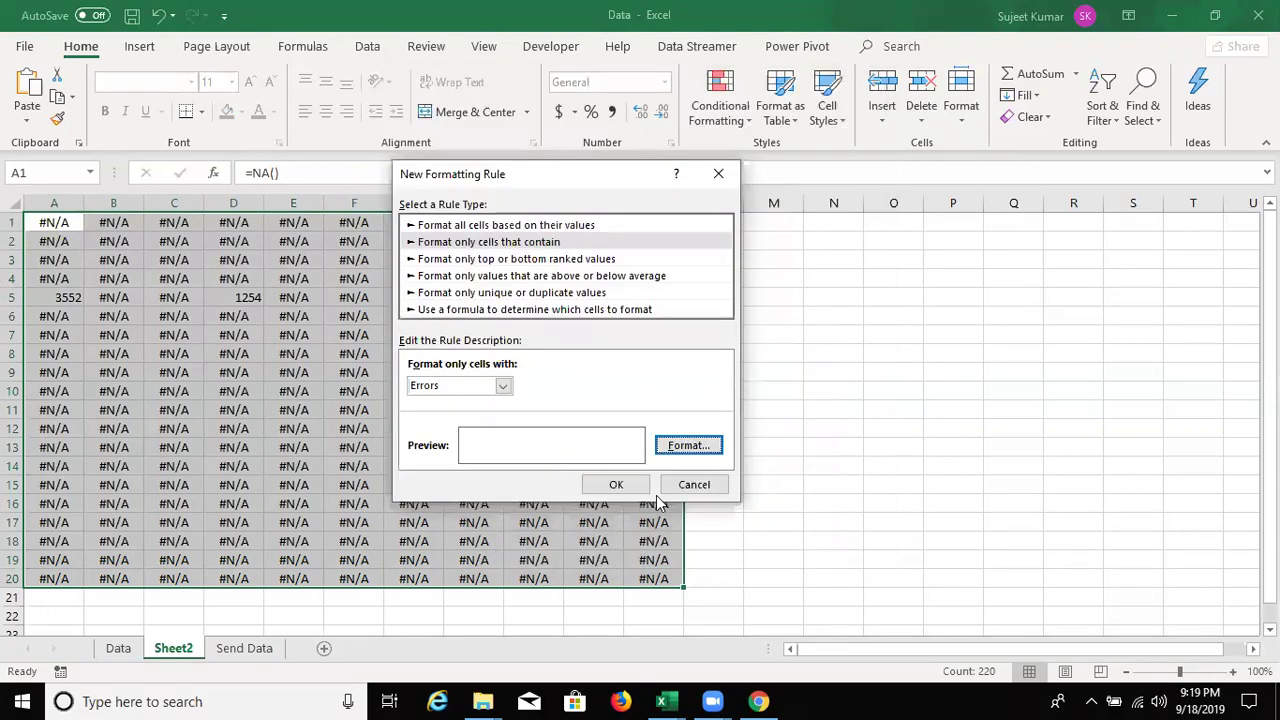
Apply the error-hiding rule, then spot-check blank-looking cells and confirm D1 still holds its NA formula
{"action": "left_click", "coordinate": [616, 484]}
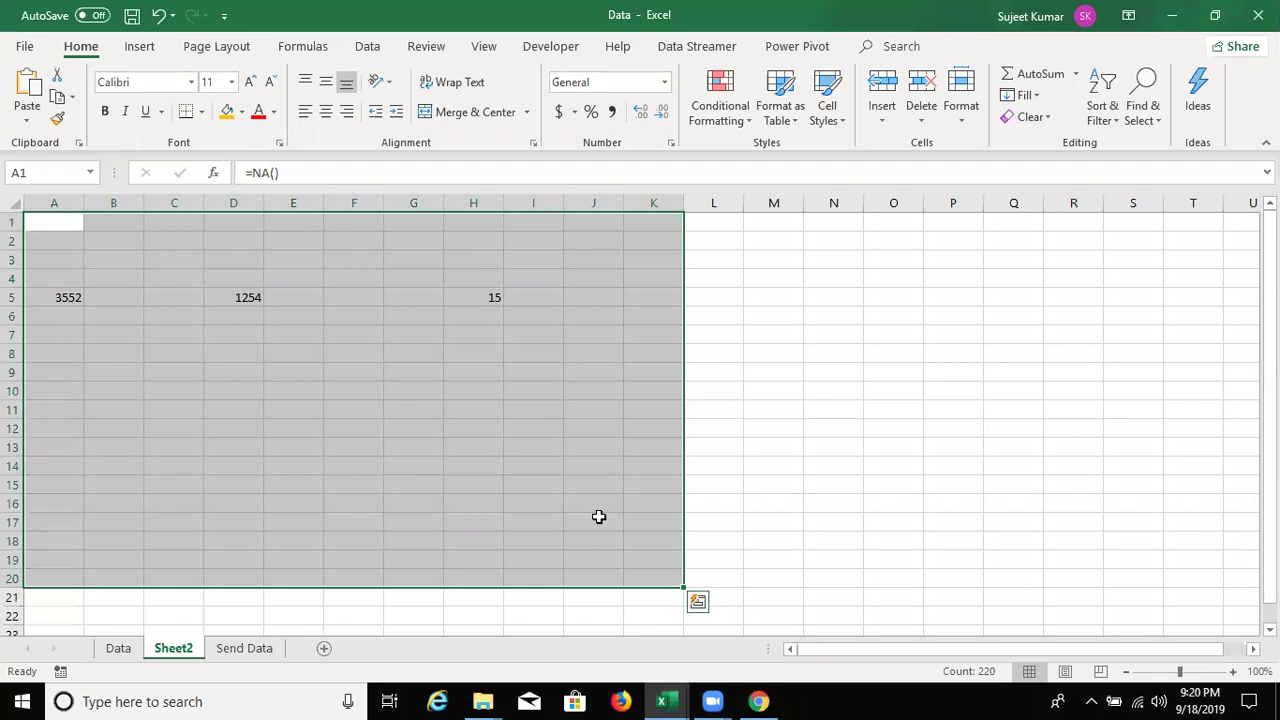
{"action": "left_click", "coordinate": [598, 516]}
{"action": "left_click", "coordinate": [331, 497]}
{"action": "left_click", "coordinate": [414, 366]}
{"action": "left_click", "coordinate": [250, 229]}
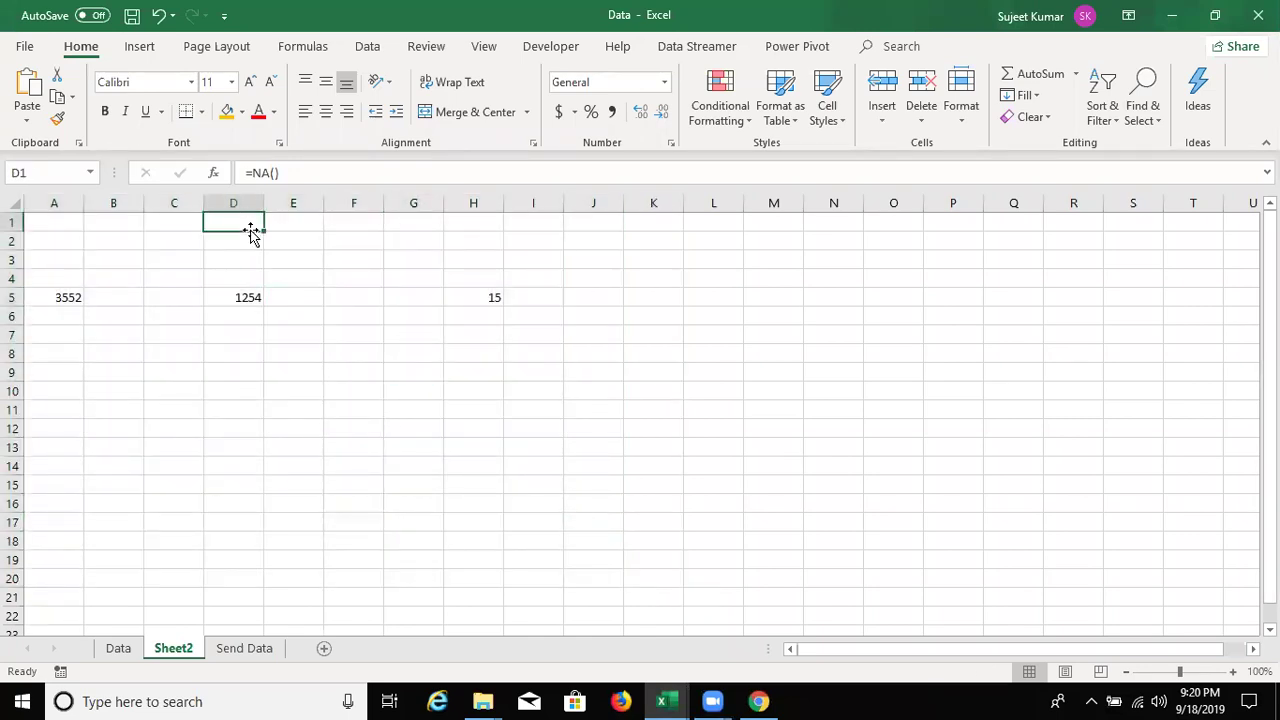
Move D1's contents to E2 and fill B3:F12 yellow to reveal the hidden errors
{"action": "left_click_drag", "start_coordinate": [250, 231], "coordinate": [307, 254]}
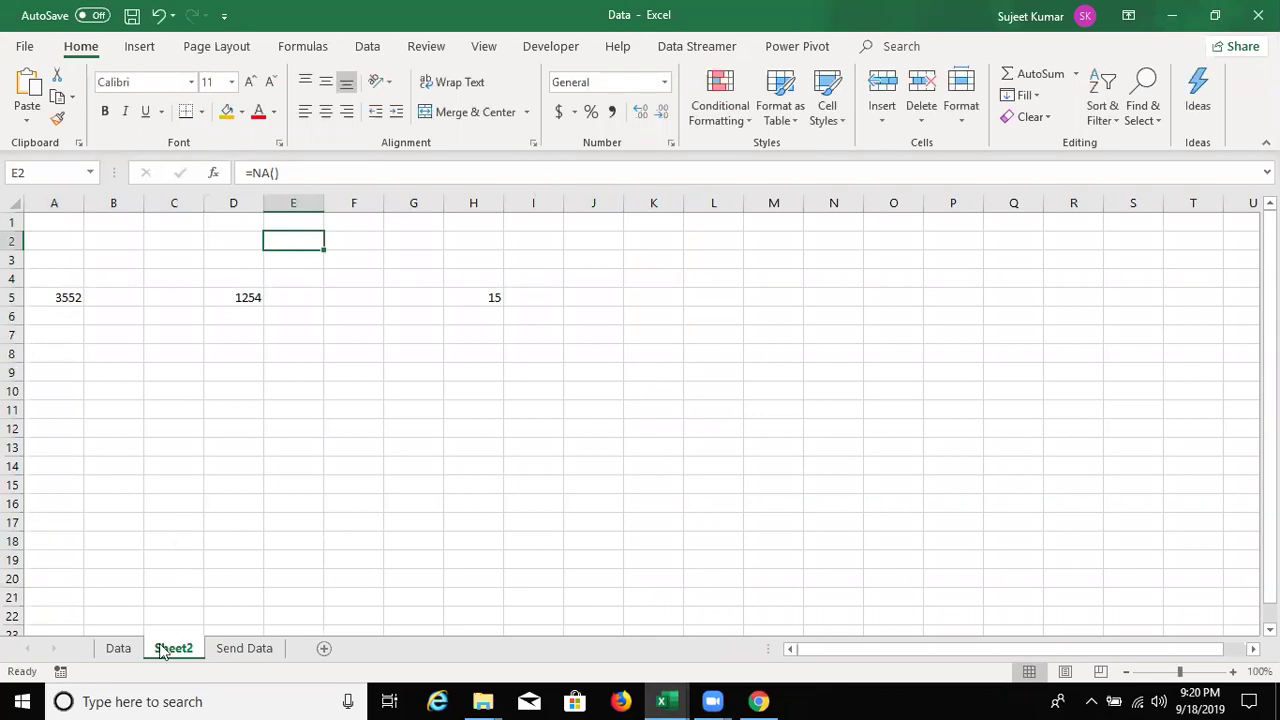
{"action": "left_click_drag", "start_coordinate": [111, 263], "coordinate": [337, 426]}
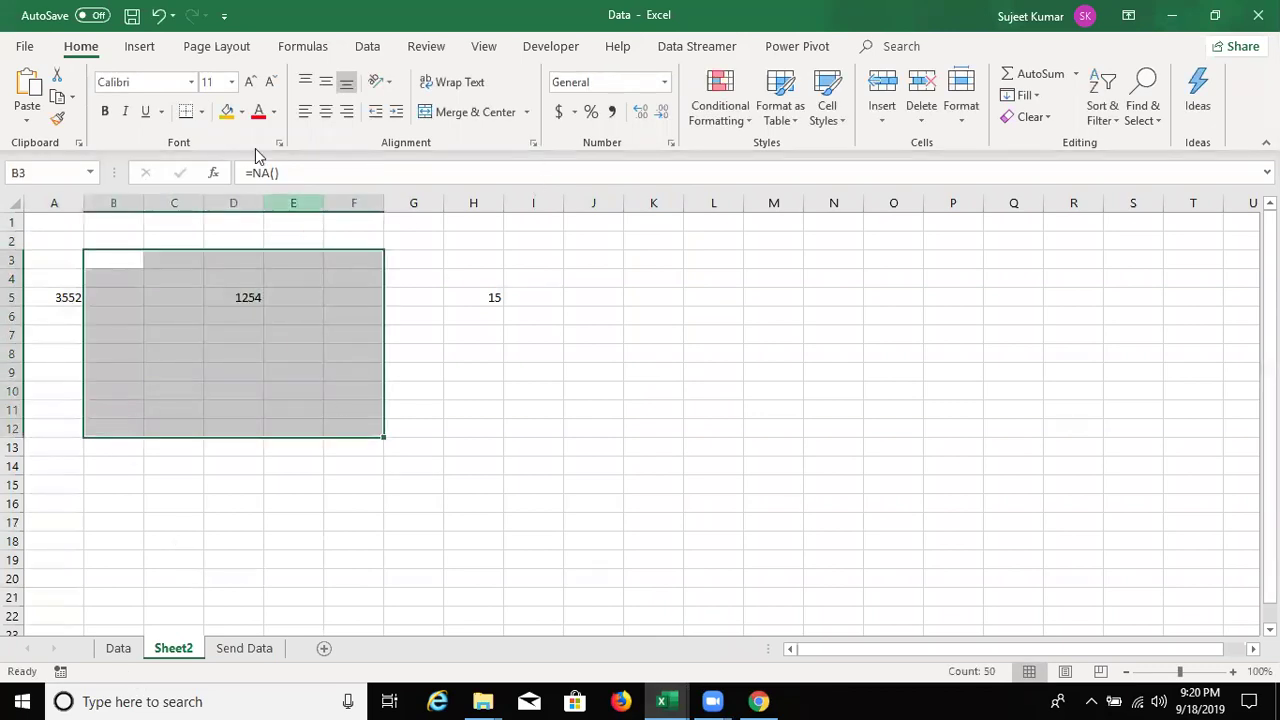
{"action": "left_click", "coordinate": [241, 112]}
{"action": "left_click", "coordinate": [229, 112]}
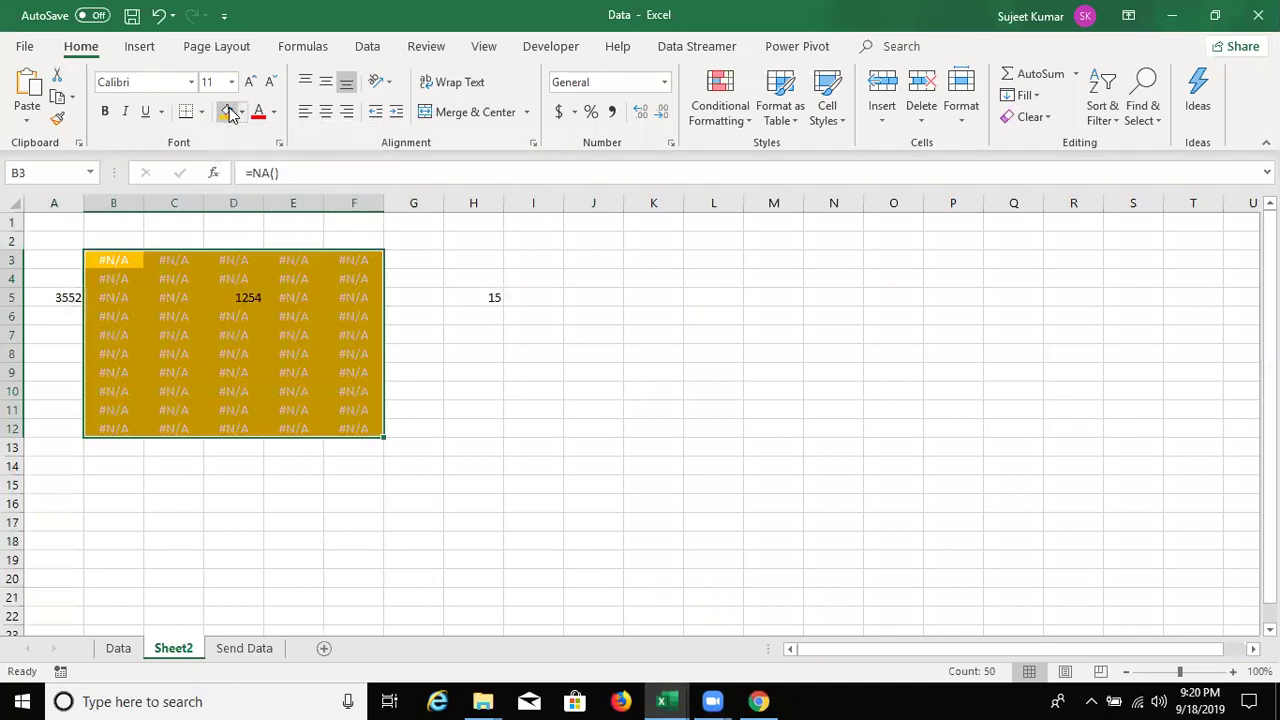
Undo the yellow fill and go back to the Data sheet
{"action": "key", "text": "ctrl+z"}
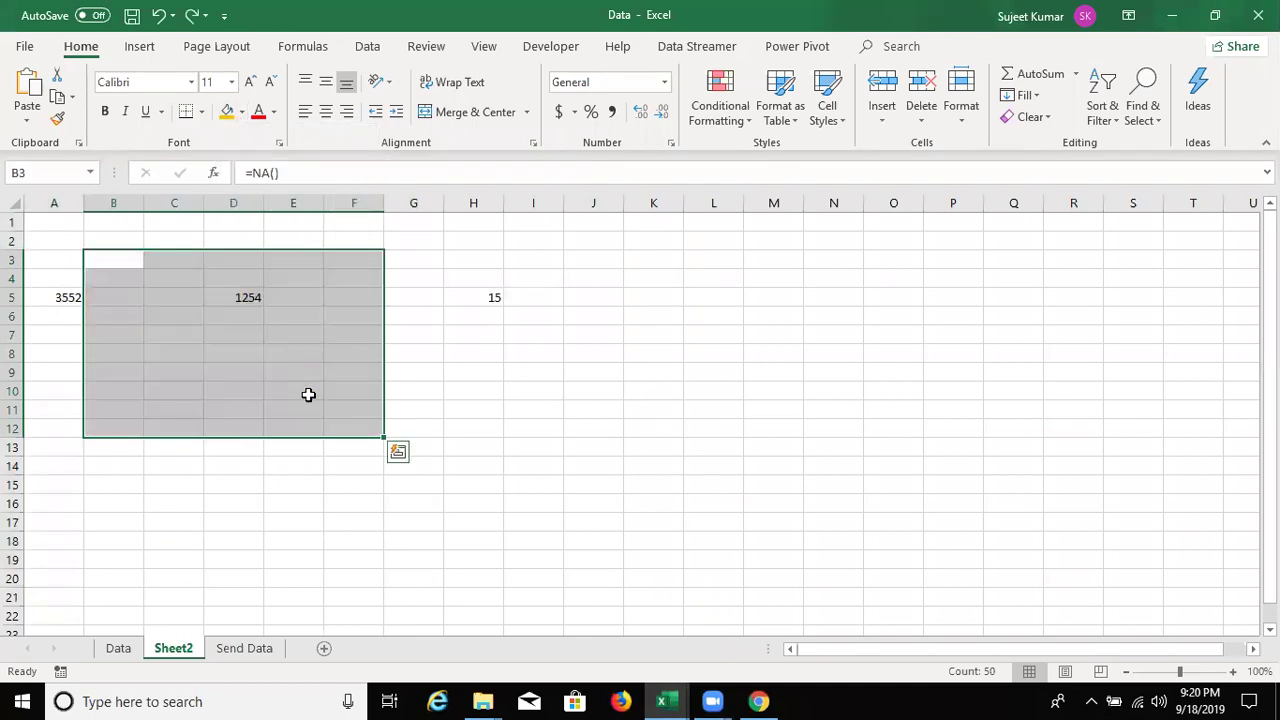
{"action": "left_click", "coordinate": [135, 652]}
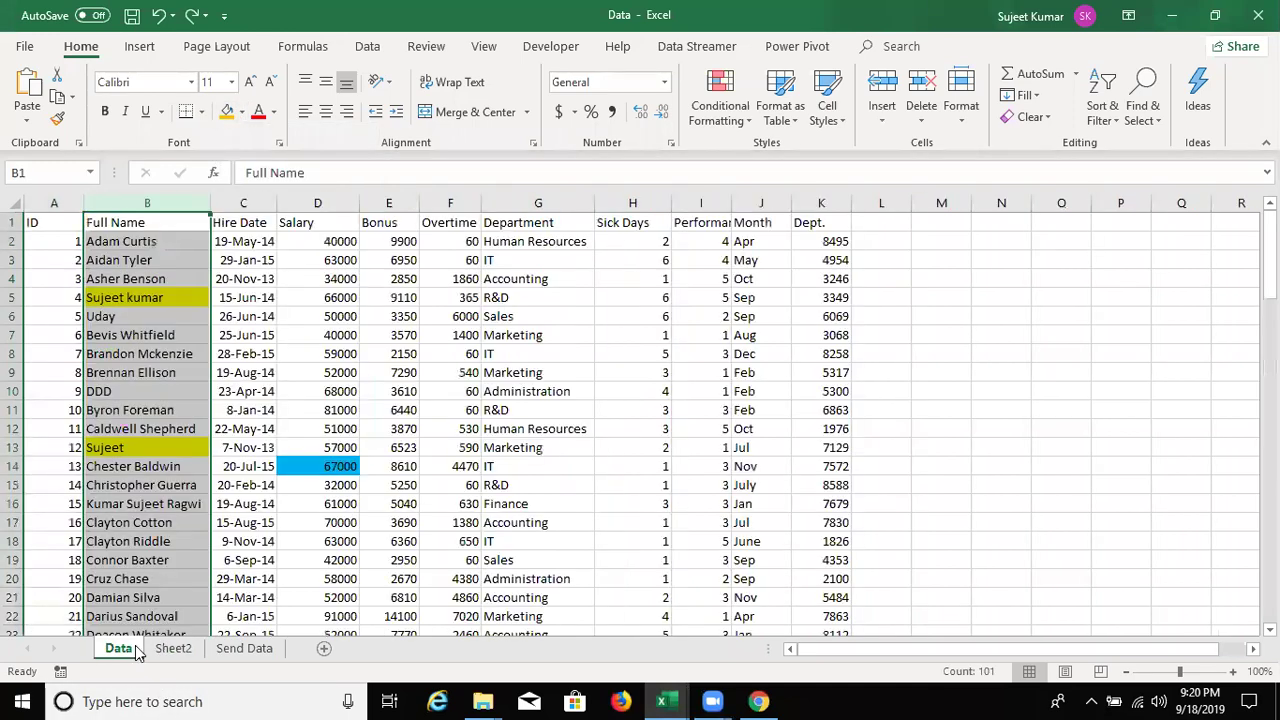
{"action": "left_click", "coordinate": [716, 105]}
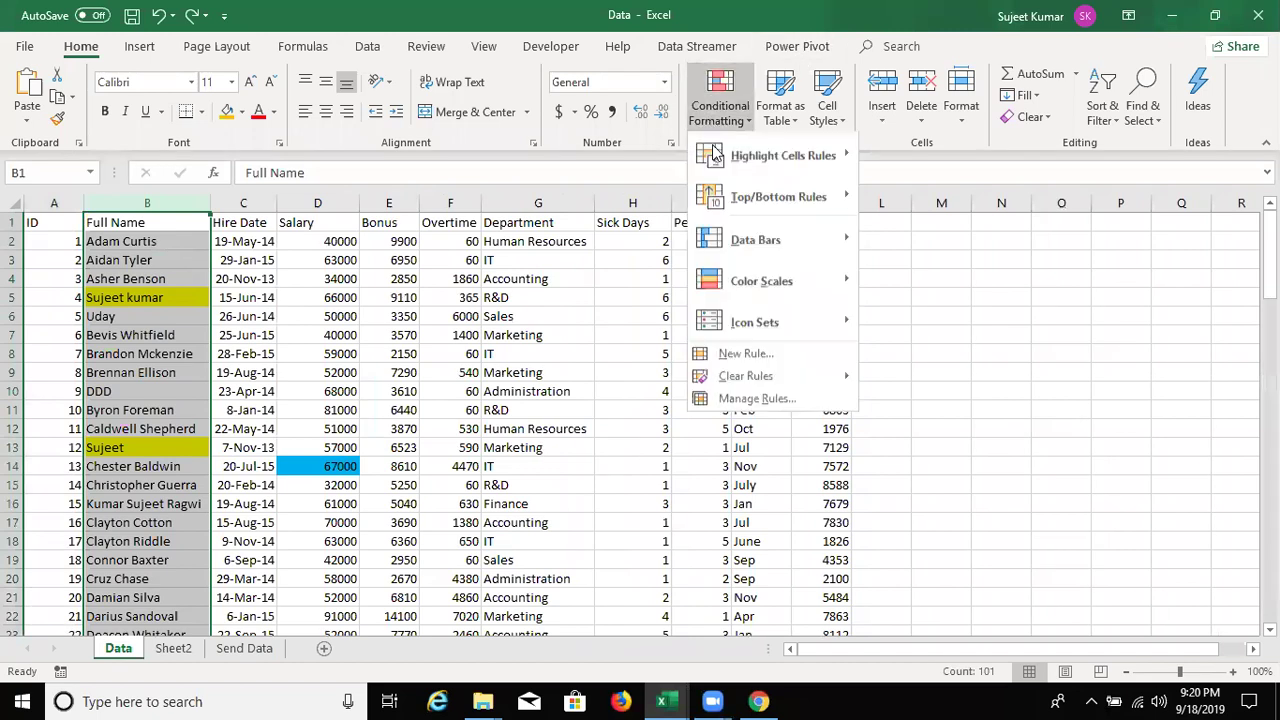
{"action": "left_click", "coordinate": [743, 355]}
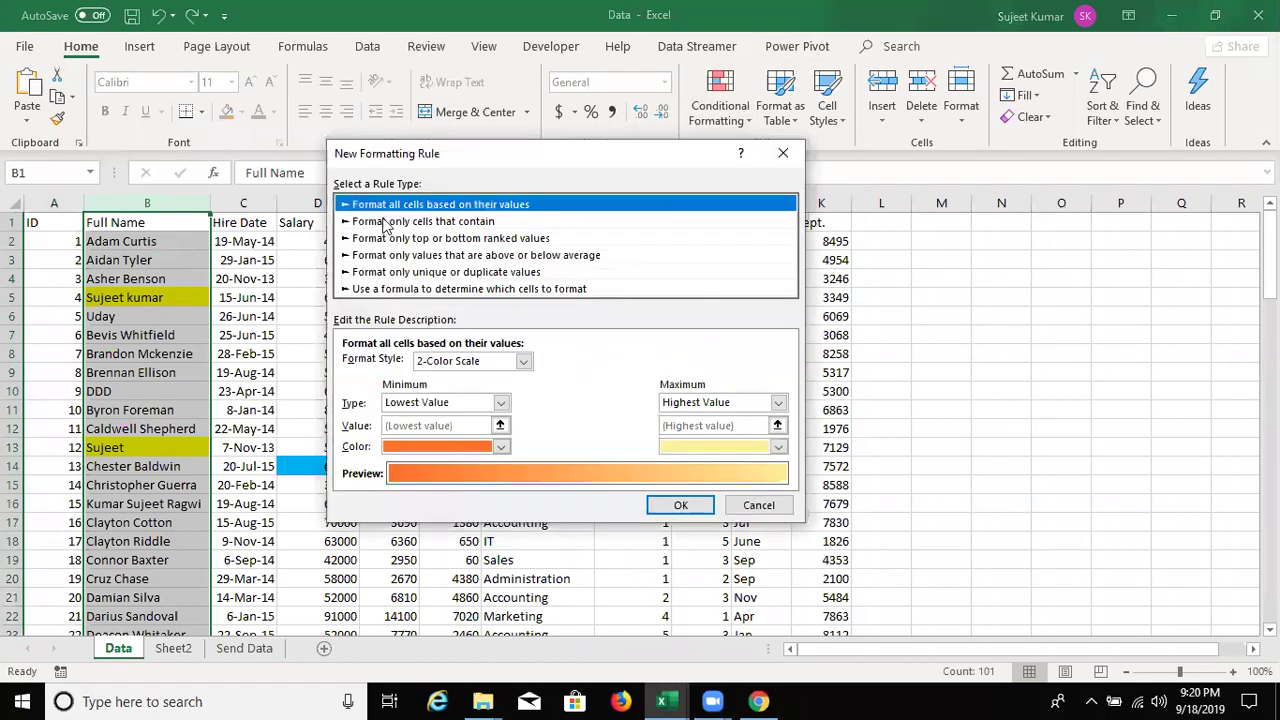
{"action": "left_click", "coordinate": [386, 222]}
{"action": "left_click", "coordinate": [369, 364]}
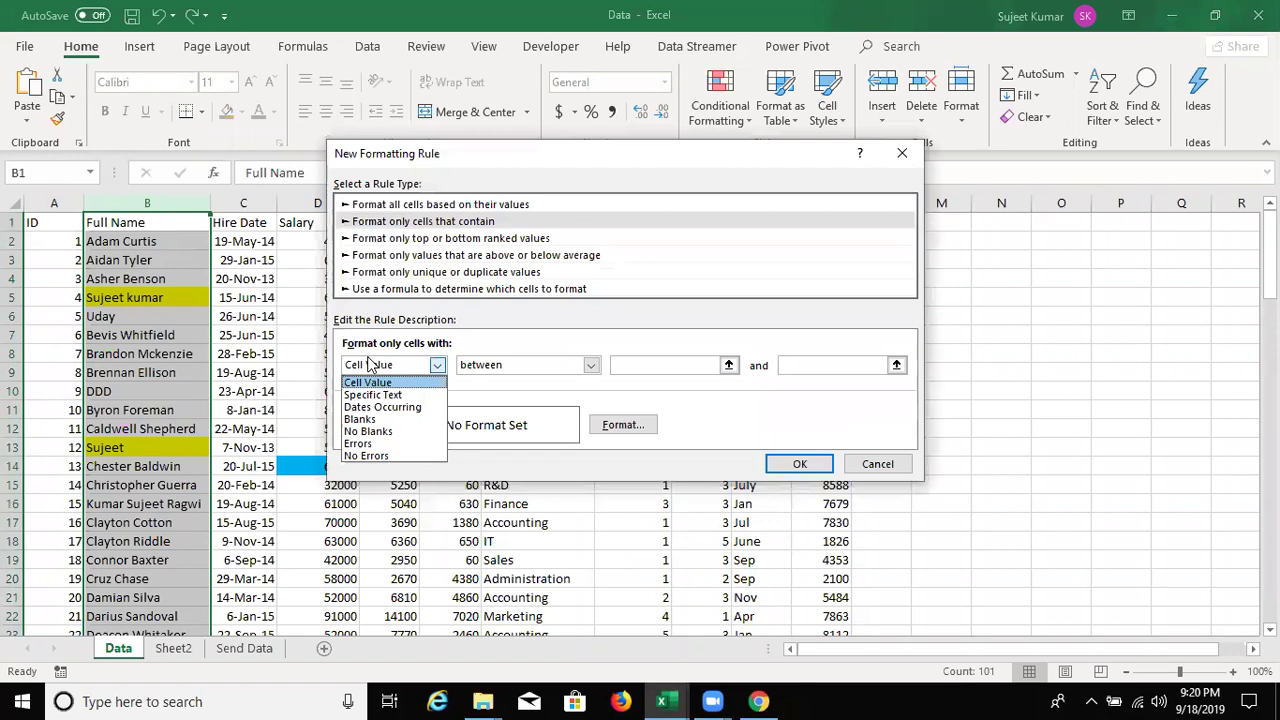
{"action": "left_click", "coordinate": [369, 364]}
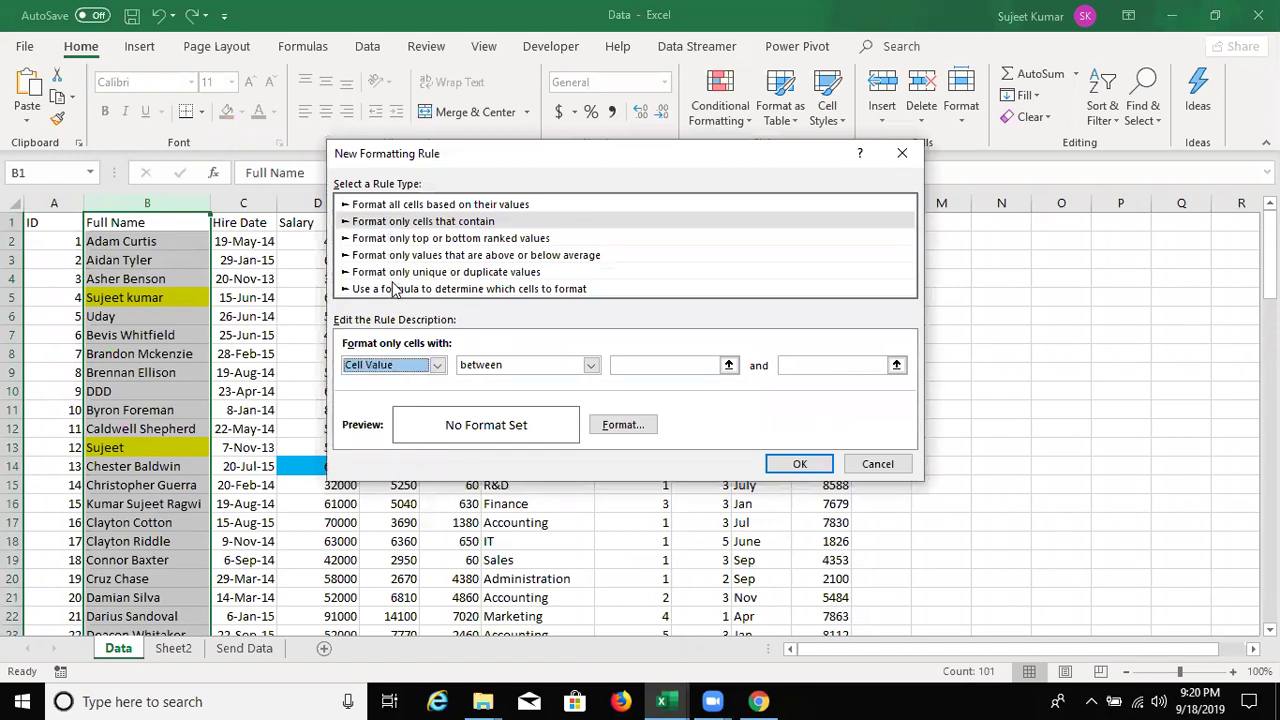
{"action": "left_click", "coordinate": [395, 289]}
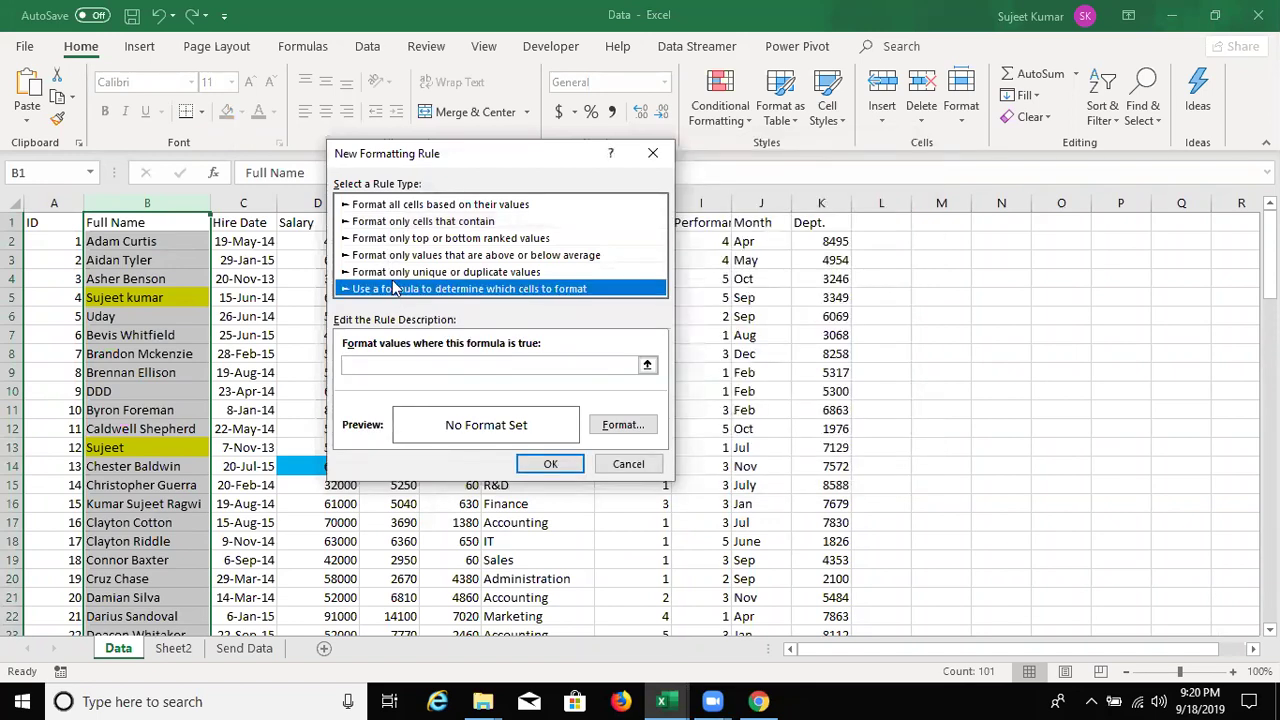
{"action": "left_click", "coordinate": [392, 272]}
{"action": "left_click", "coordinate": [393, 255]}
{"action": "left_click", "coordinate": [395, 238]}
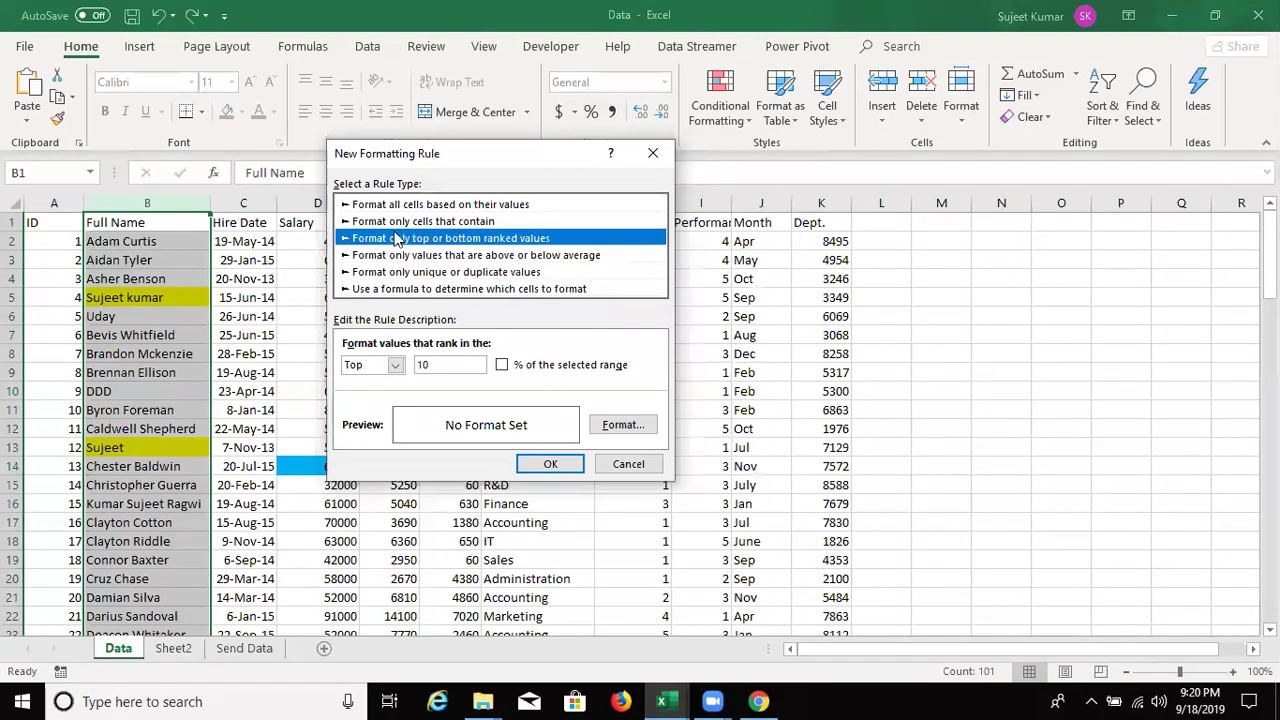
{"action": "left_click", "coordinate": [395, 289]}
{"action": "key", "text": "Escape"}
{"action": "left_click", "coordinate": [288, 297]}
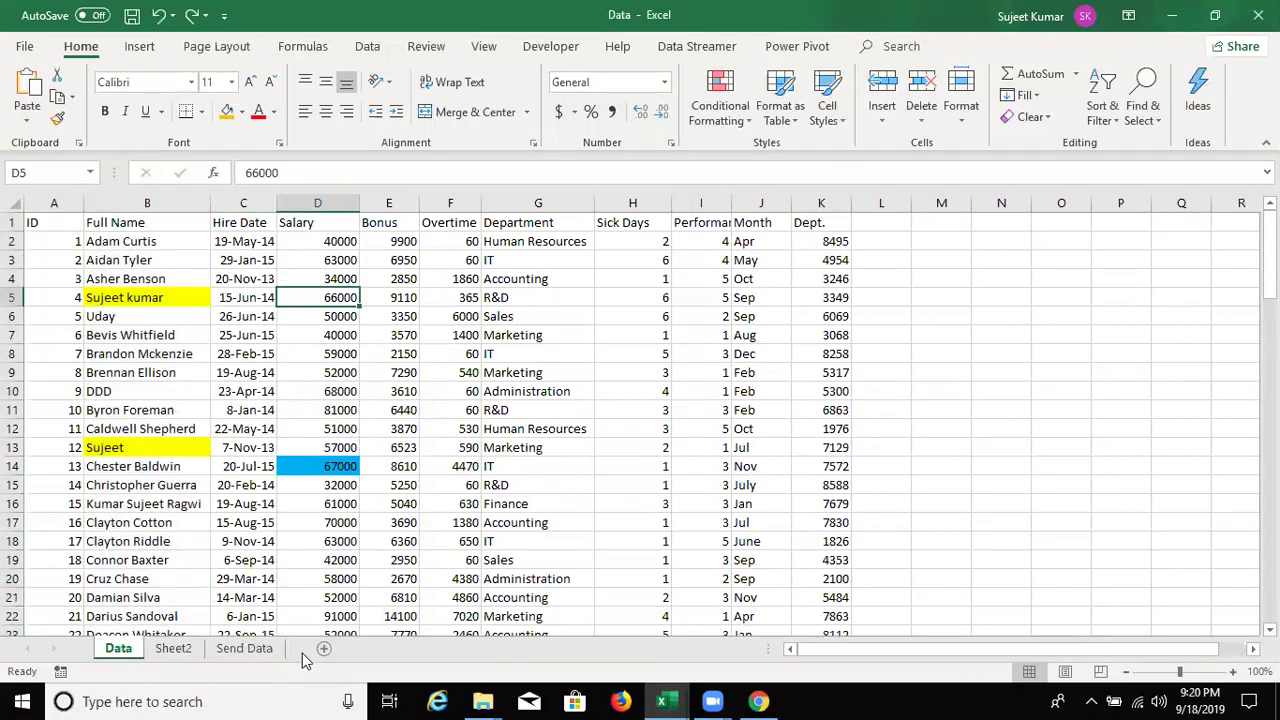
Insert a new sheet and enter =RANDBETWEEN(10,90) in A5
{"action": "key", "text": "shift+F11"}
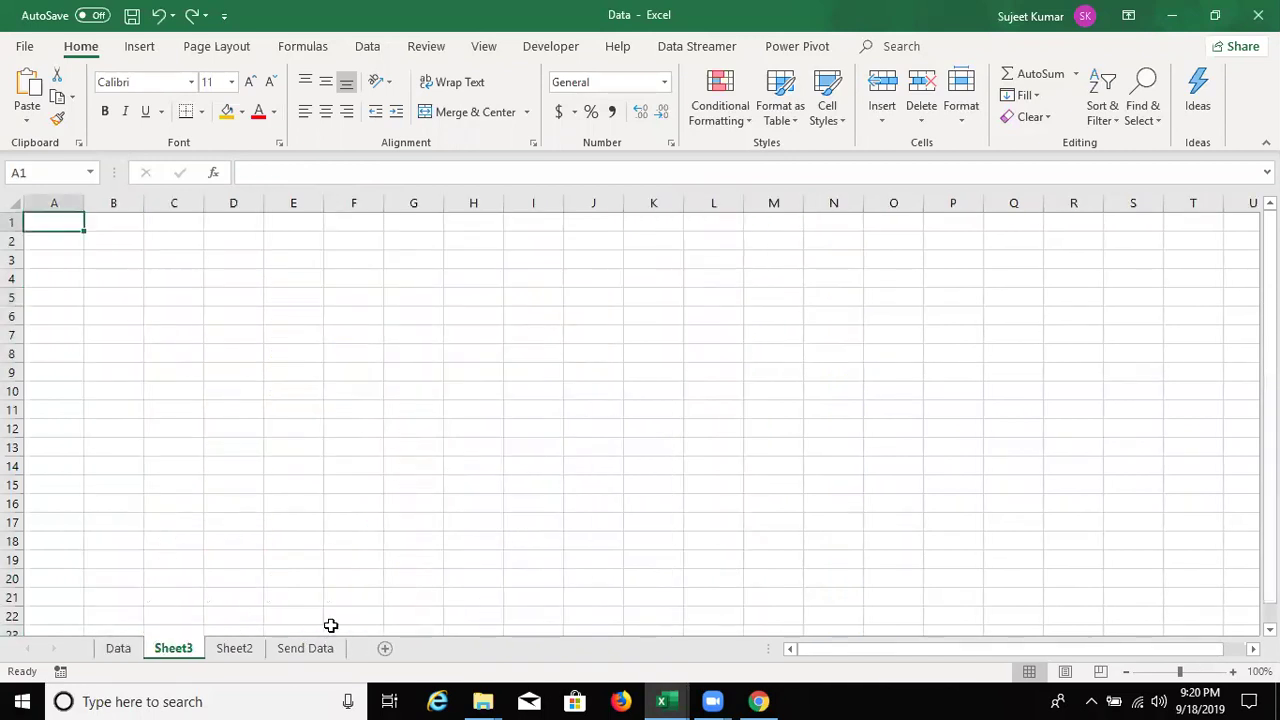
{"action": "key", "text": "Down"}
{"action": "key", "text": "Down"}
{"action": "key", "text": "Down"}
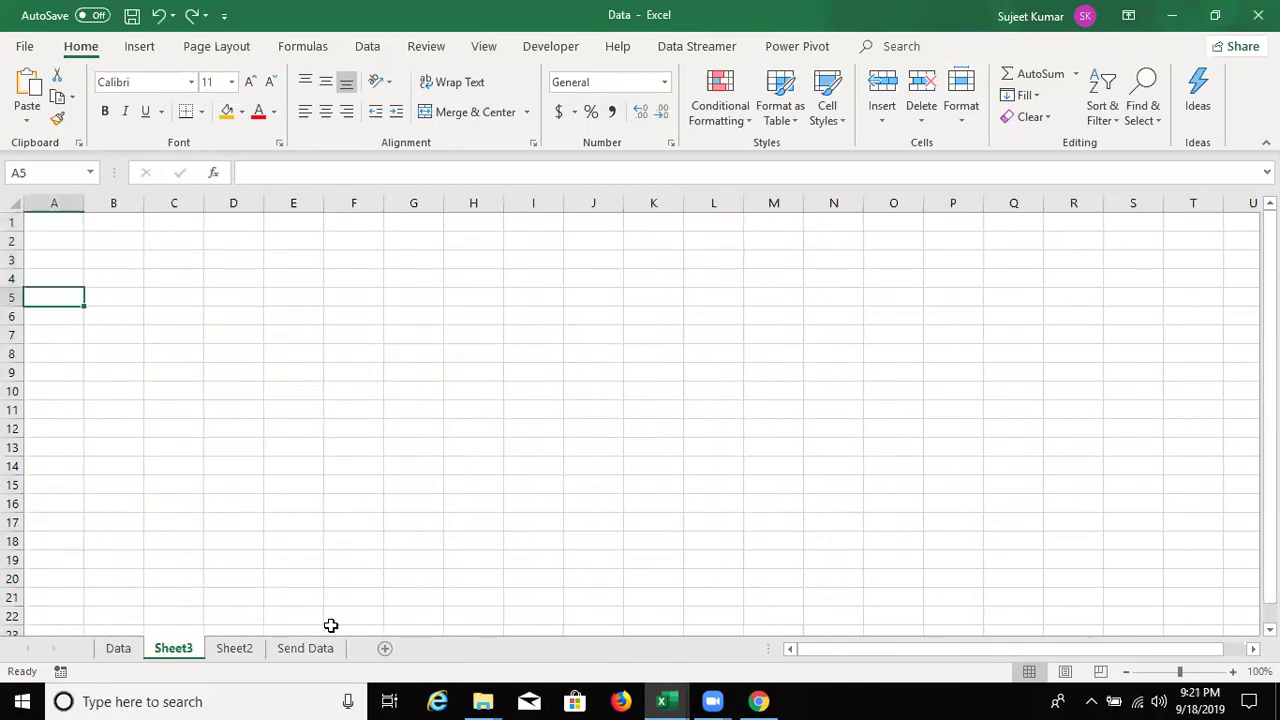
{"action": "type", "text": "=ra"}
{"action": "key", "text": "Down"}
{"action": "key", "text": "Down"}
{"action": "key", "text": "Tab"}
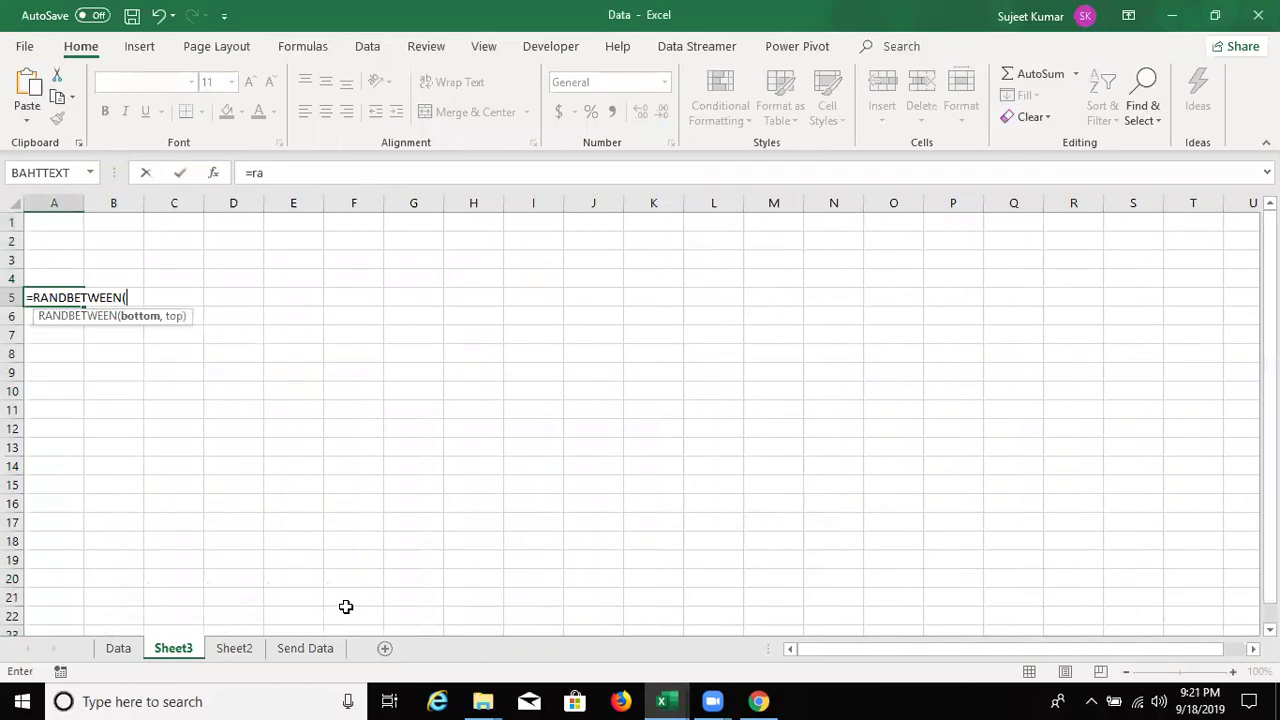
{"action": "type", "text": "10,9"}
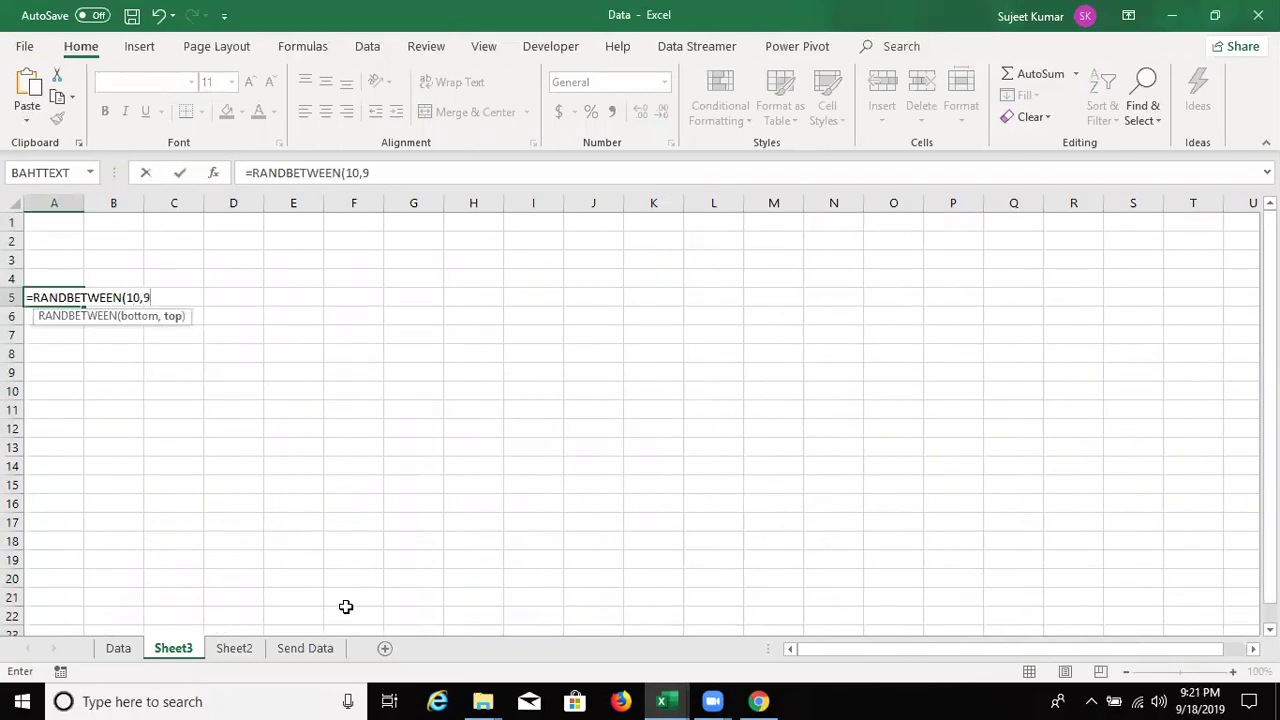
{"action": "key", "text": "ctrl+Return"}
Fill the random formula through A5:Q20 and convert it to fixed values
{"action": "key", "text": "shift+Down"}
{"action": "key", "text": "shift+Right"}
{"action": "key", "text": "shift+Right"}
{"action": "key", "text": "shift+Right"}
{"action": "key", "text": "shift+Right"}
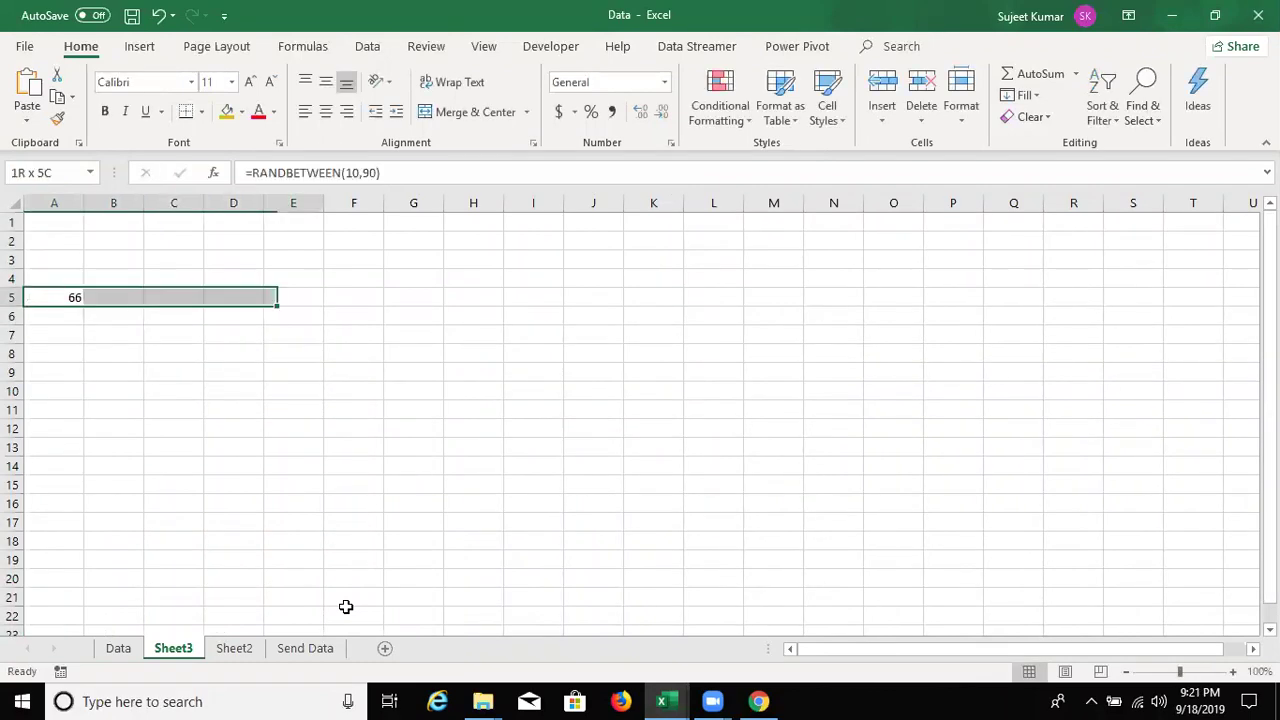
{"action": "key", "text": "shift+Right"}
{"action": "key", "text": "shift+Right"}
{"action": "key", "text": "shift+Right"}
{"action": "key", "text": "shift+Down"}
{"action": "key", "text": "shift+Down"}
{"action": "key", "text": "shift+Down"}
{"action": "key", "text": "shift+Down"}
{"action": "key", "text": "shift+Down"}
{"action": "key", "text": "shift+Down"}
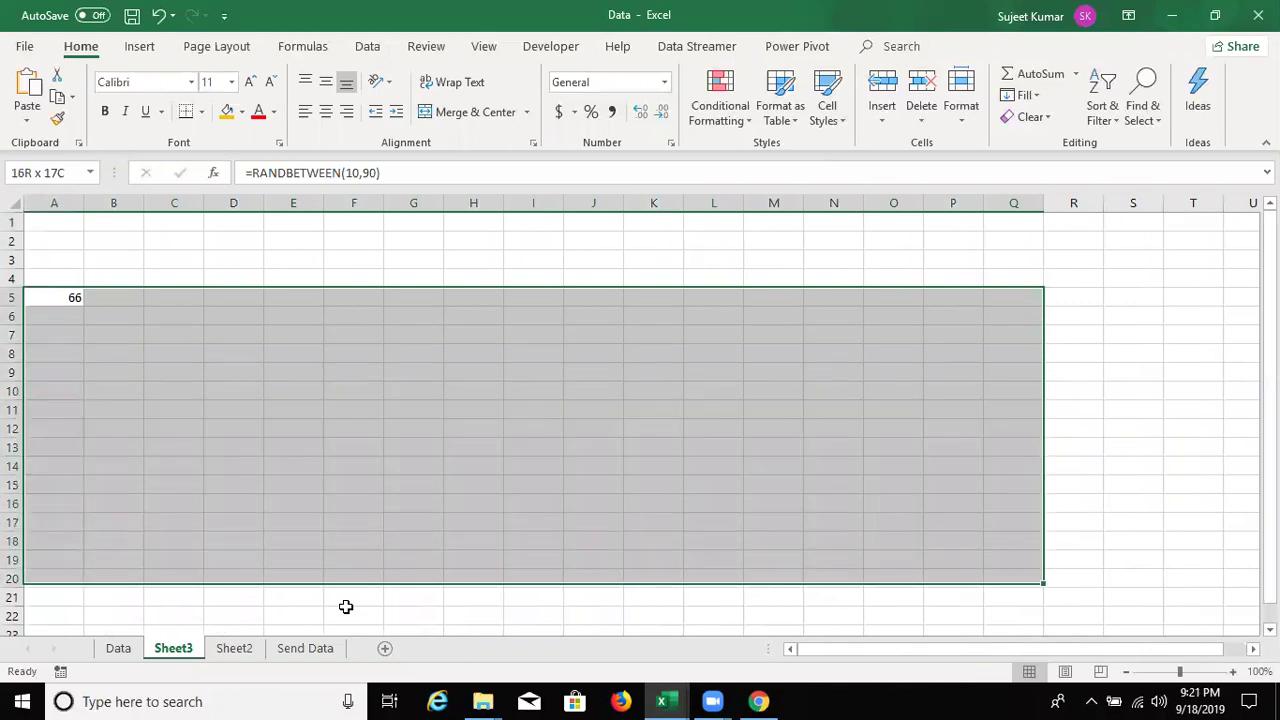
{"action": "key", "text": "ctrl+v"}
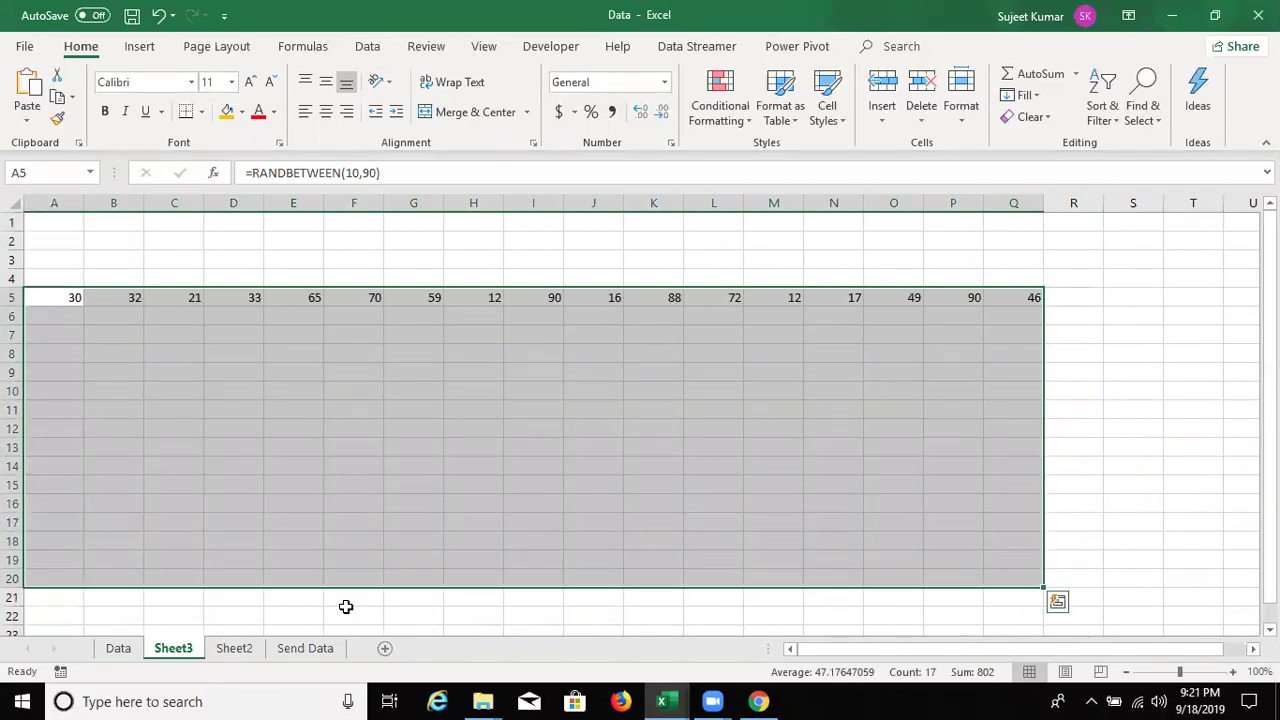
{"action": "key", "text": "ctrl+c"}
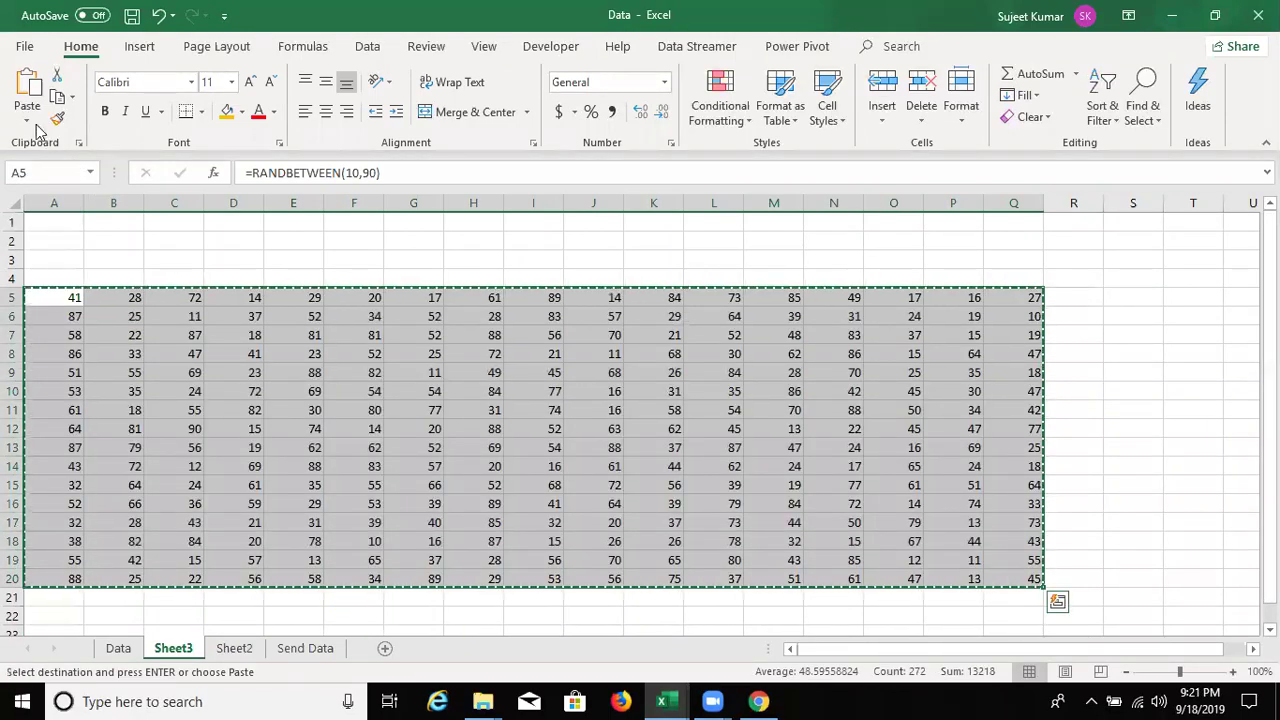
{"action": "left_click", "coordinate": [27, 120]}
{"action": "left_click", "coordinate": [22, 248]}
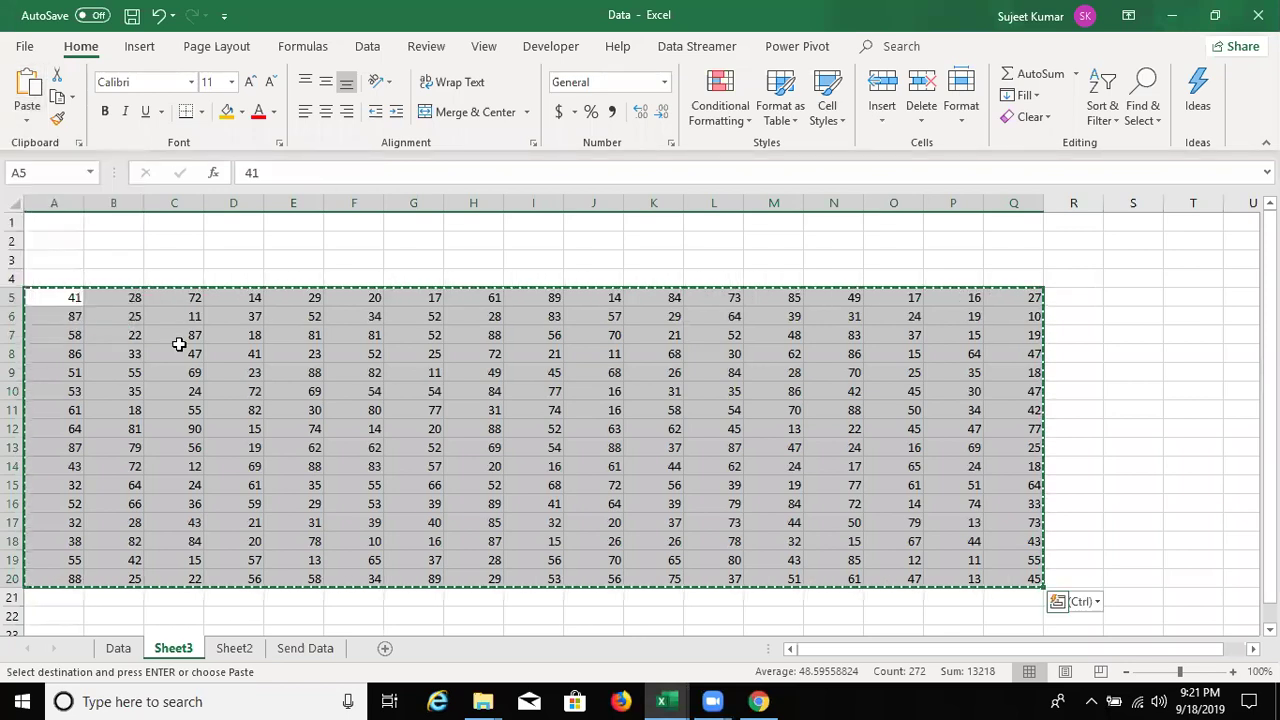
{"action": "key", "text": "Escape"}
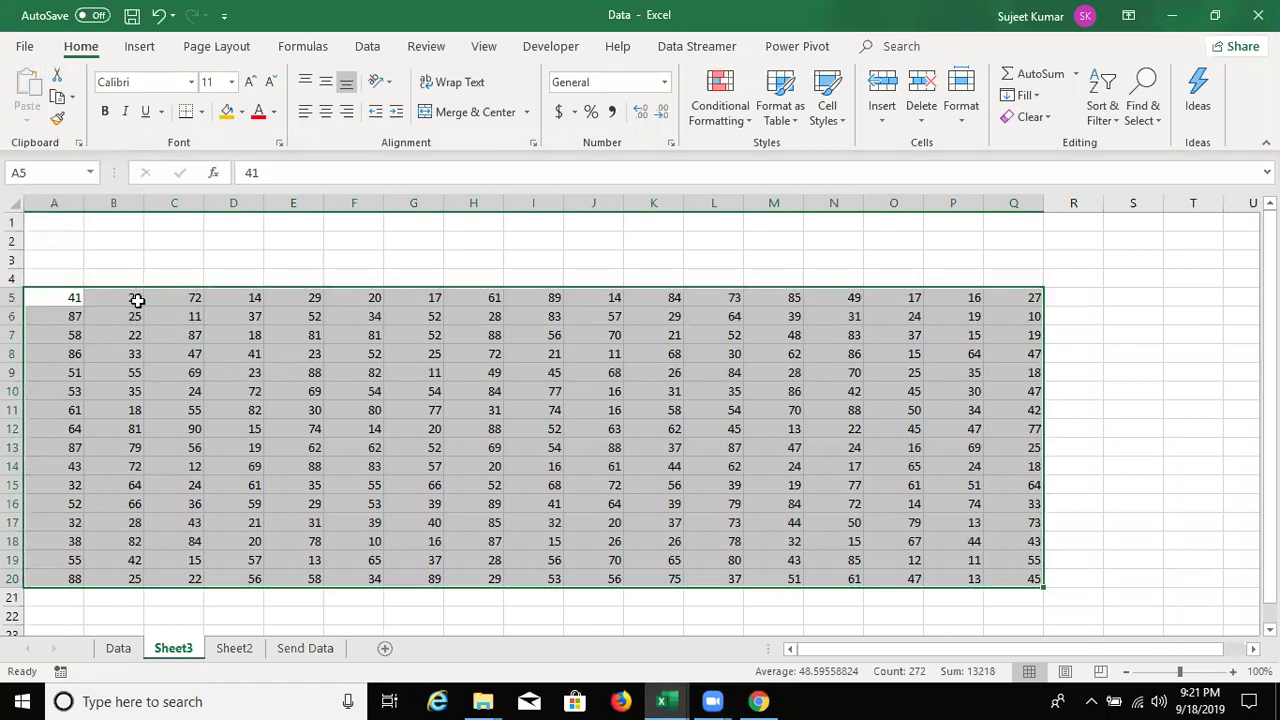
Type the label 'Saerch' in A2 and set the search value in B2 to 70
{"action": "left_click", "coordinate": [76, 244]}
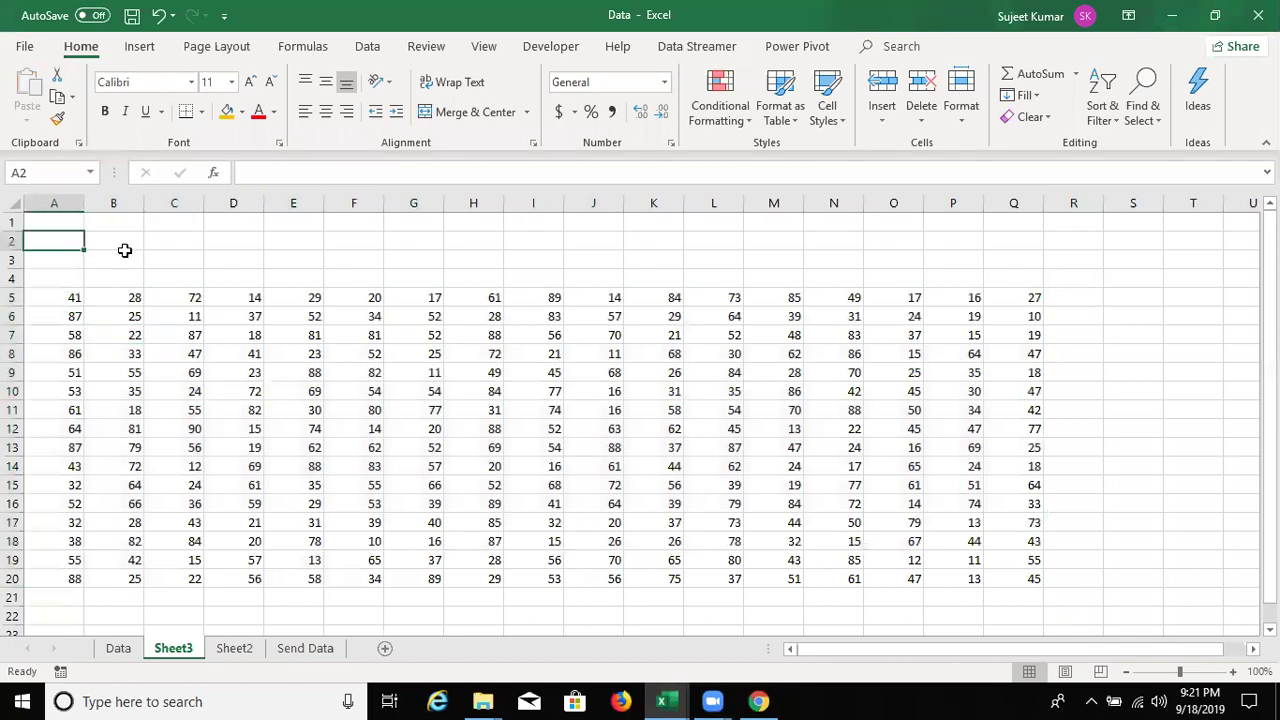
{"action": "type", "text": "Saer"}
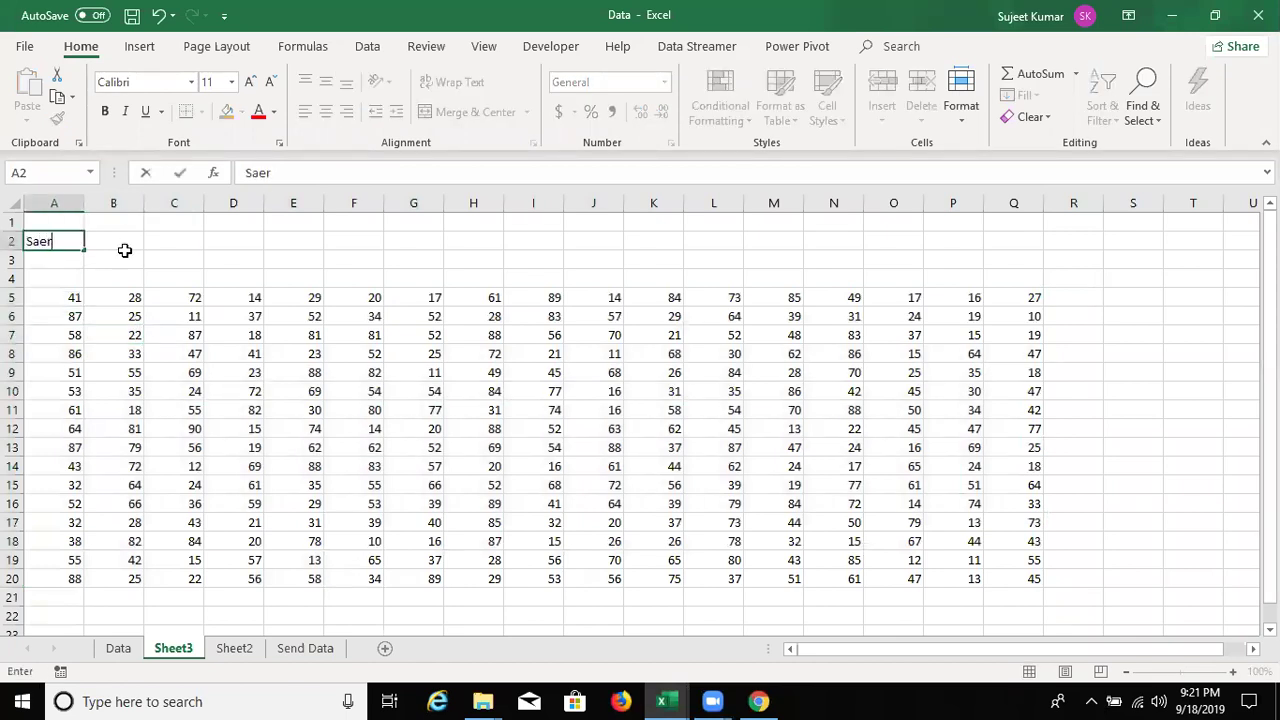
{"action": "type", "text": "ch"}
{"action": "left_click", "coordinate": [134, 237]}
{"action": "type", "text": "50"}
{"action": "left_click", "coordinate": [413, 316]}
{"action": "left_click", "coordinate": [880, 450]}
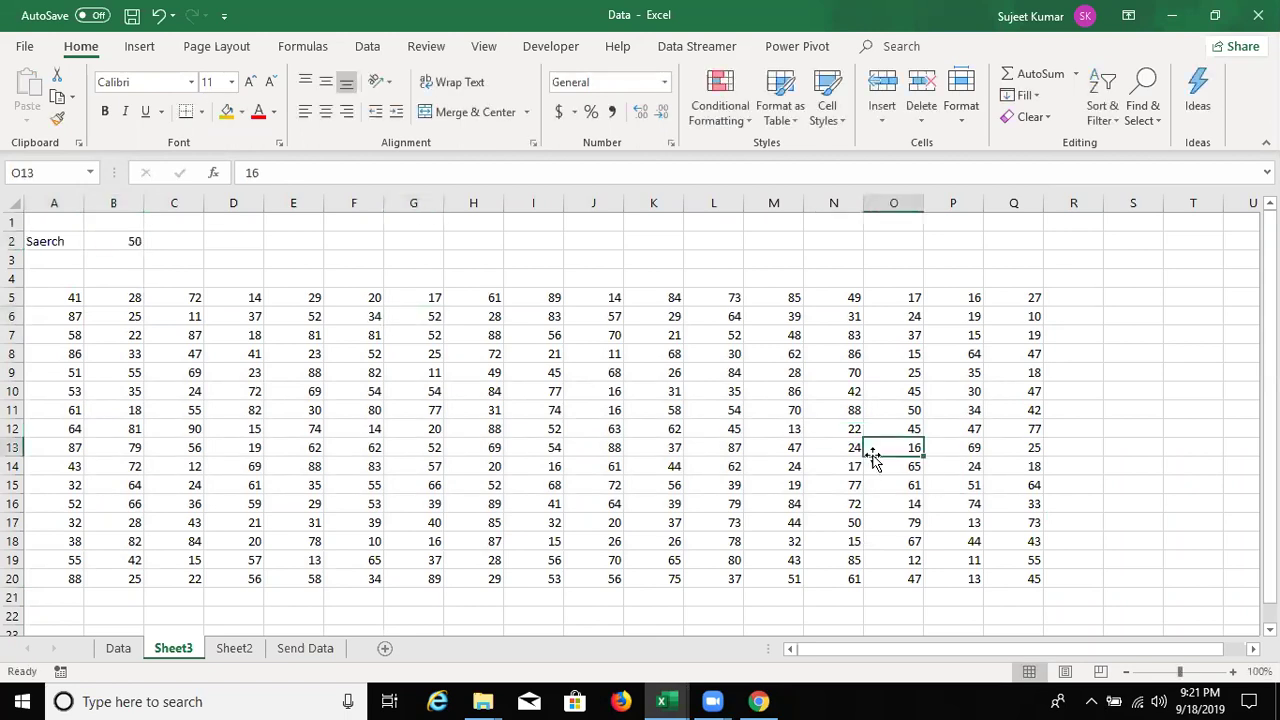
{"action": "left_click", "coordinate": [126, 242]}
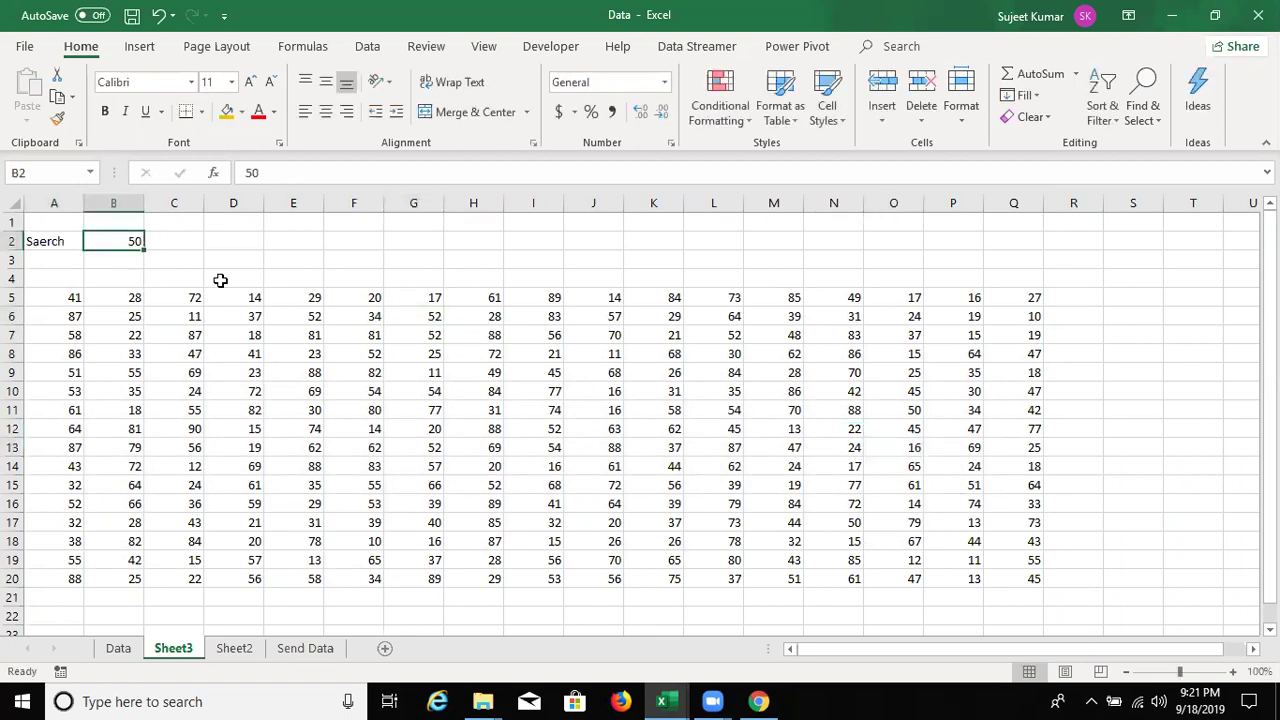
{"action": "key", "text": "BackSpace"}
{"action": "key", "text": "BackSpace"}
{"action": "type", "text": "70"}
{"action": "key", "text": "Return"}
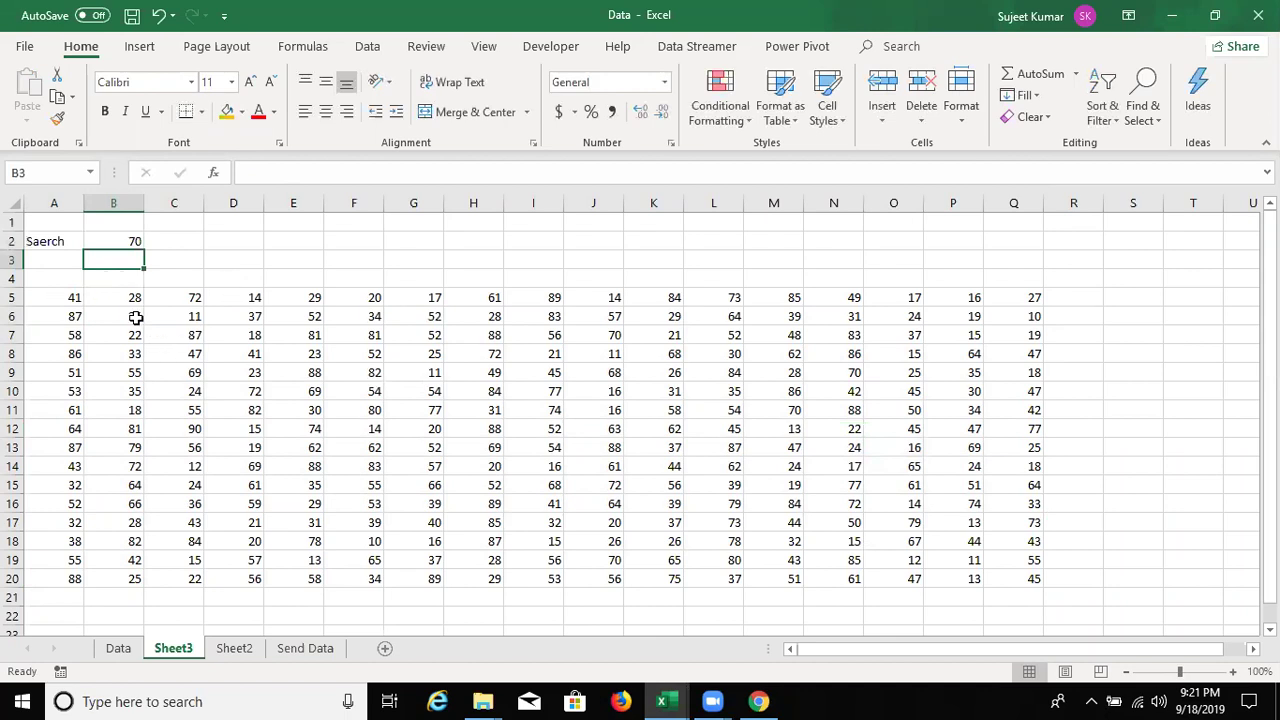
{"action": "left_click_drag", "start_coordinate": [60, 297], "coordinate": [1020, 571]}
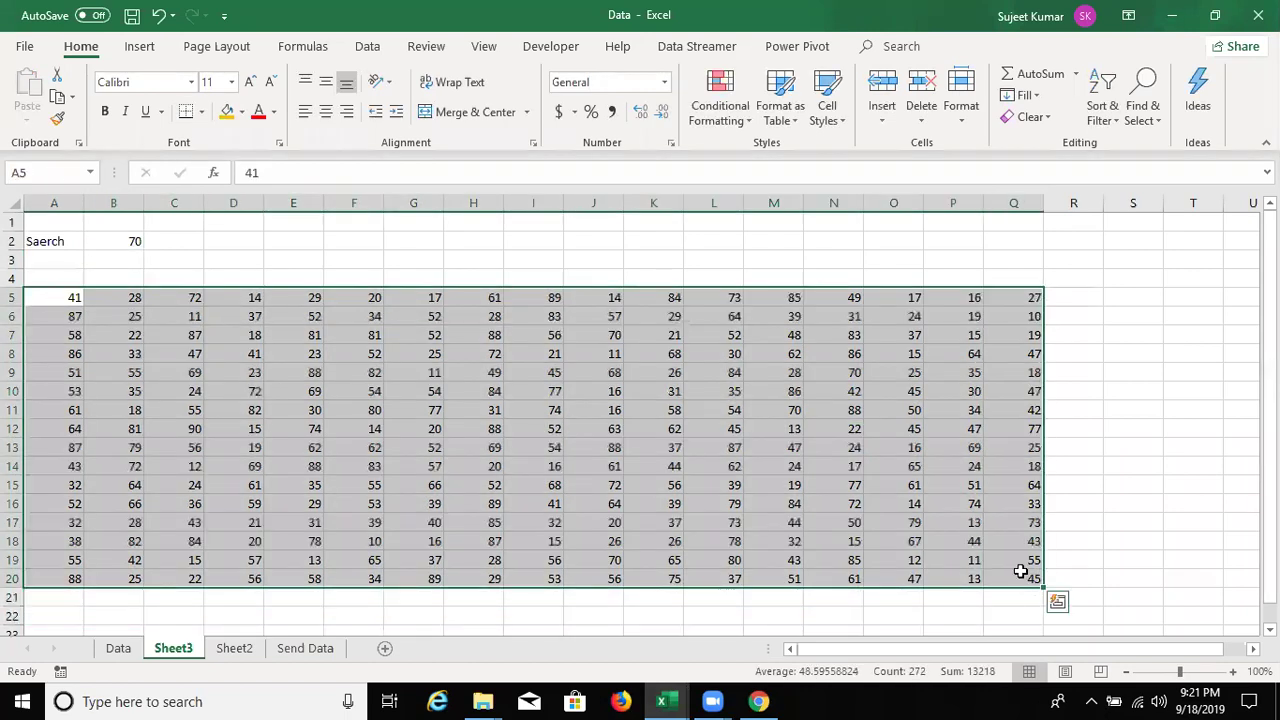
Add an Equal To rule highlighting A5:Q20 cells matching B2 in light red
{"action": "left_click", "coordinate": [730, 112]}
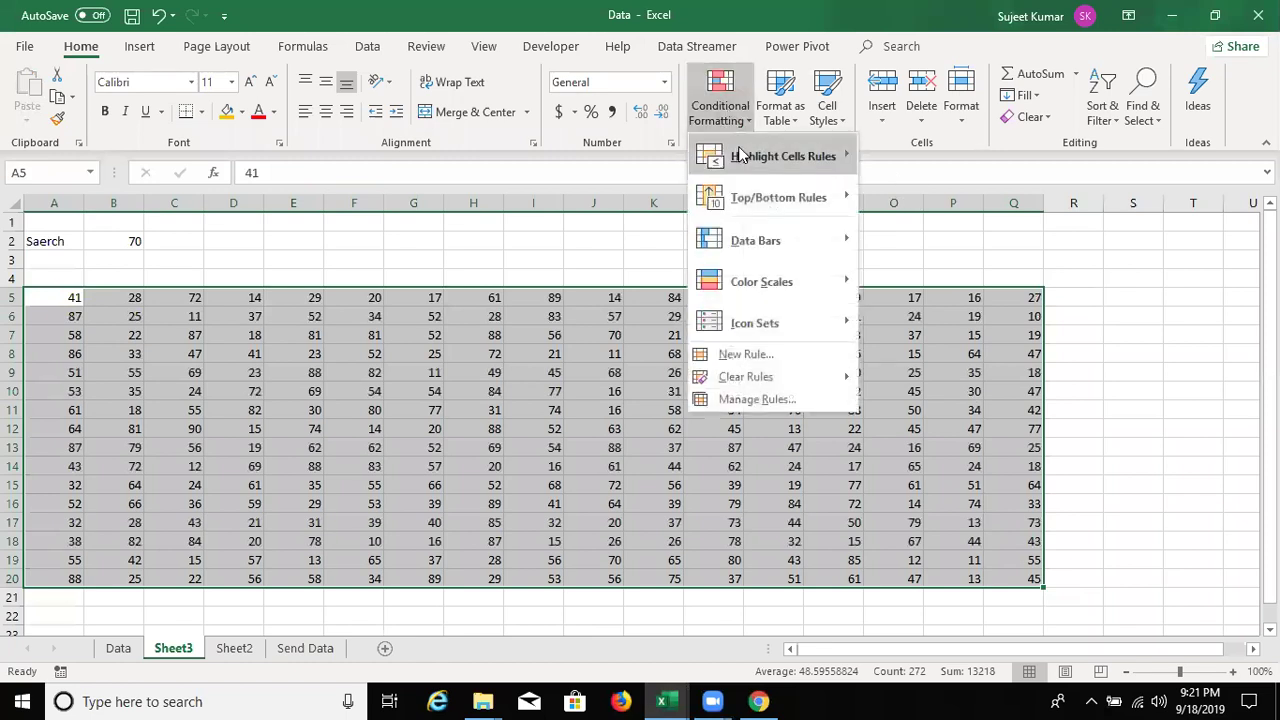
{"action": "mouse_move", "coordinate": [740, 155]}
{"action": "left_click", "coordinate": [906, 281]}
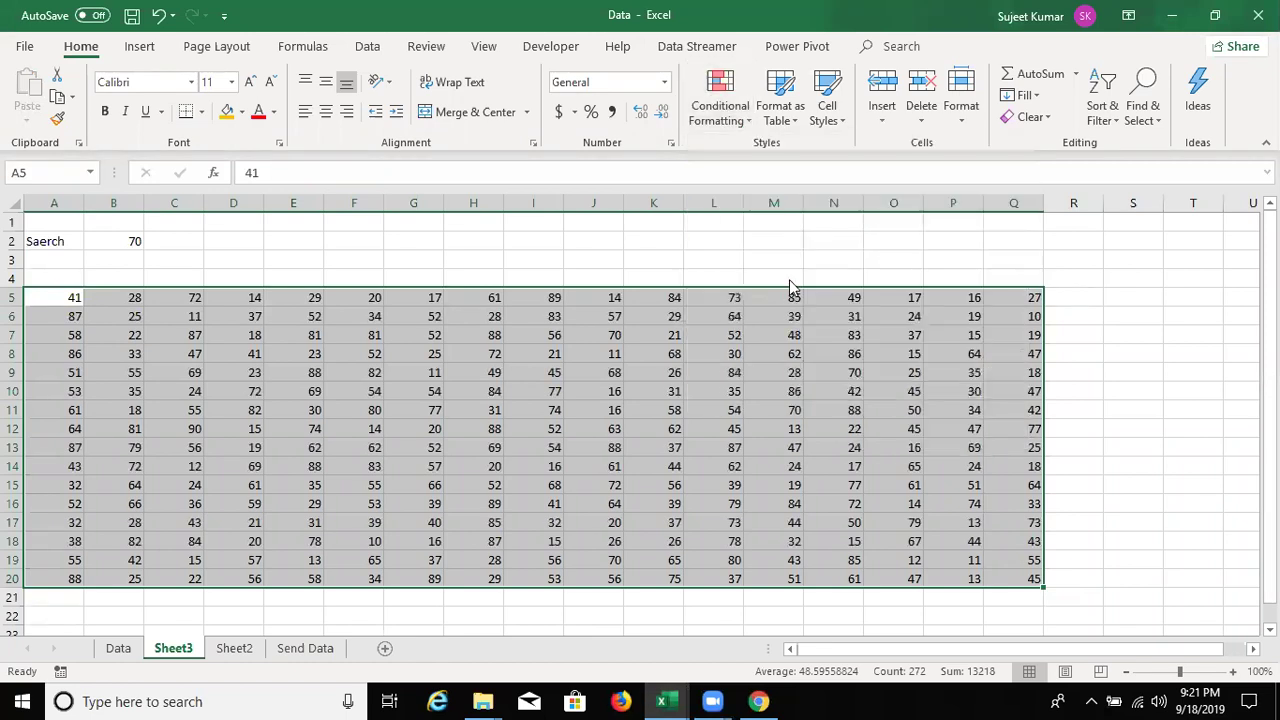
{"action": "type", "text": "5052"}
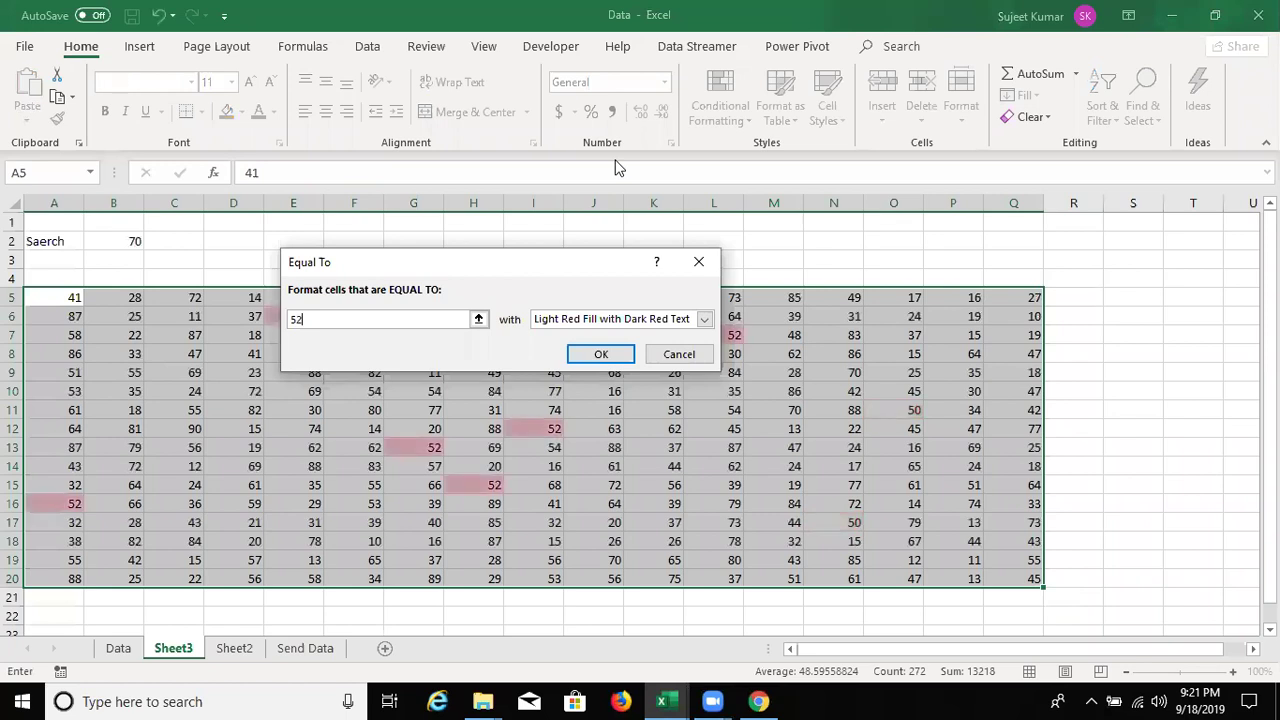
{"action": "key", "text": "BackSpace"}
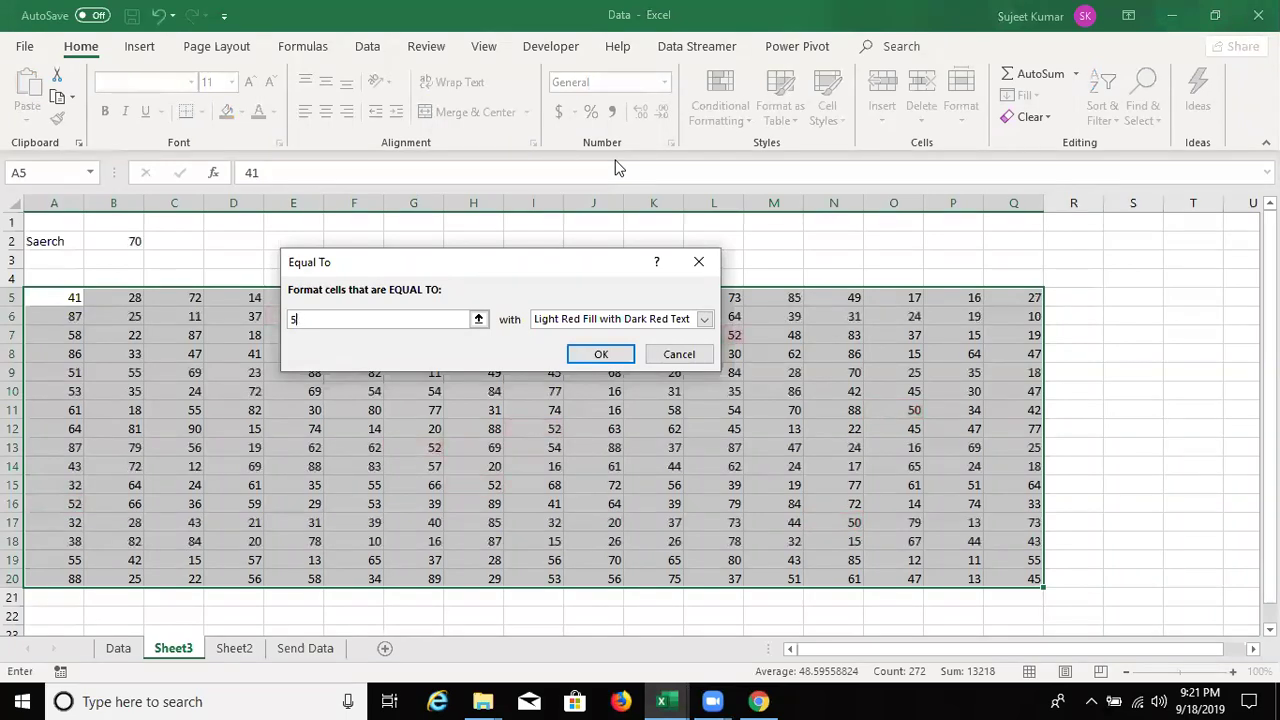
{"action": "left_click", "coordinate": [98, 241]}
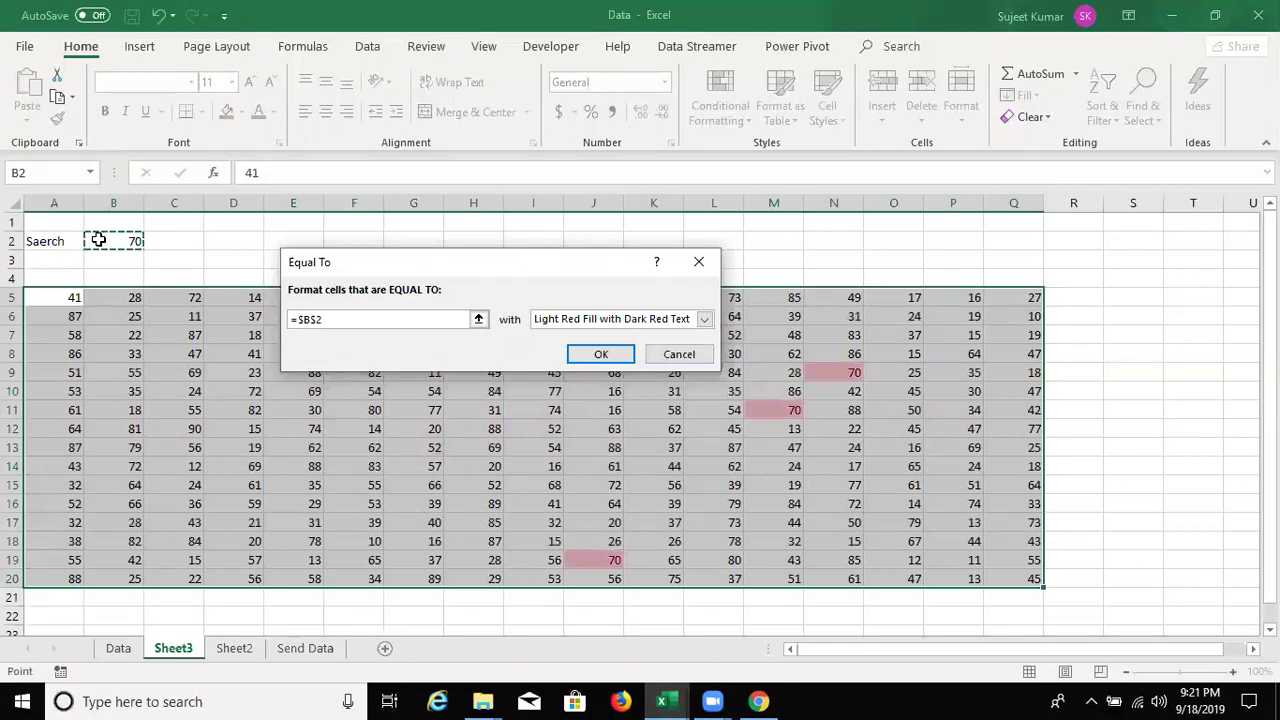
{"action": "key", "text": "Return"}
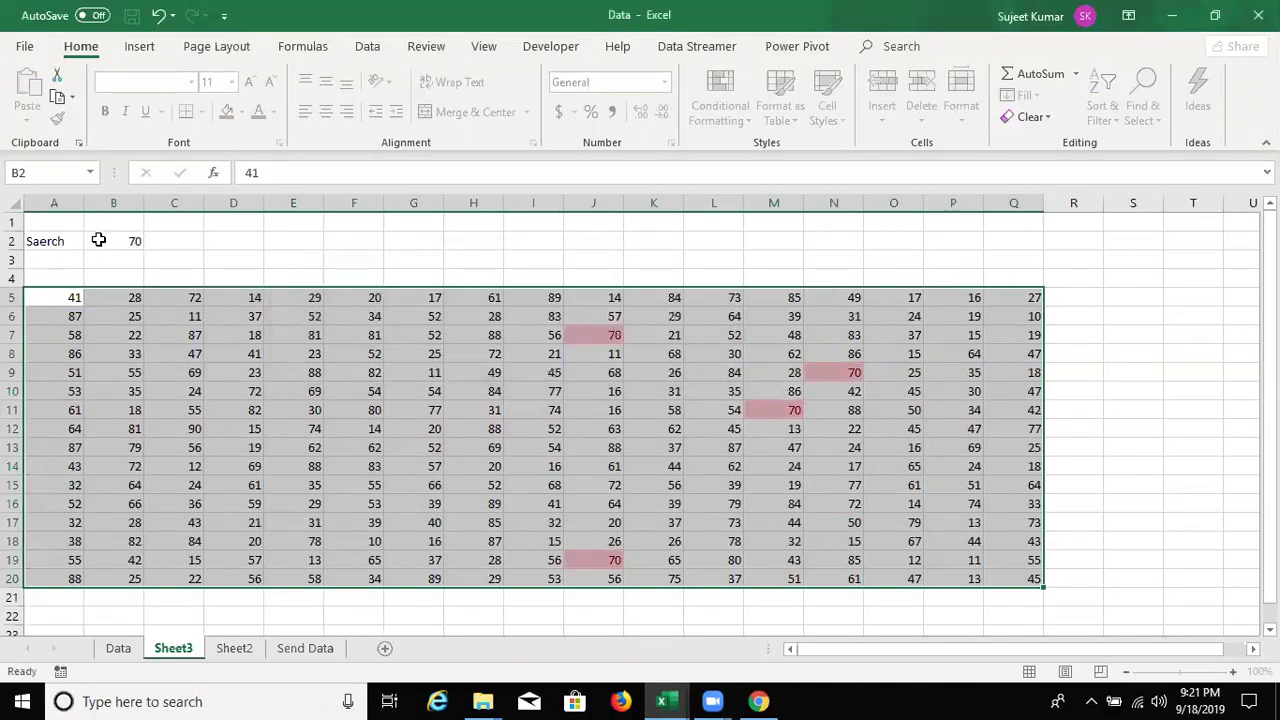
Try 80, 90 and 743 as B2's search value, then correct it to 74
{"action": "key", "text": "Up"}
{"action": "key", "text": "Up"}
{"action": "key", "text": "Up"}
{"action": "key", "text": "Right"}
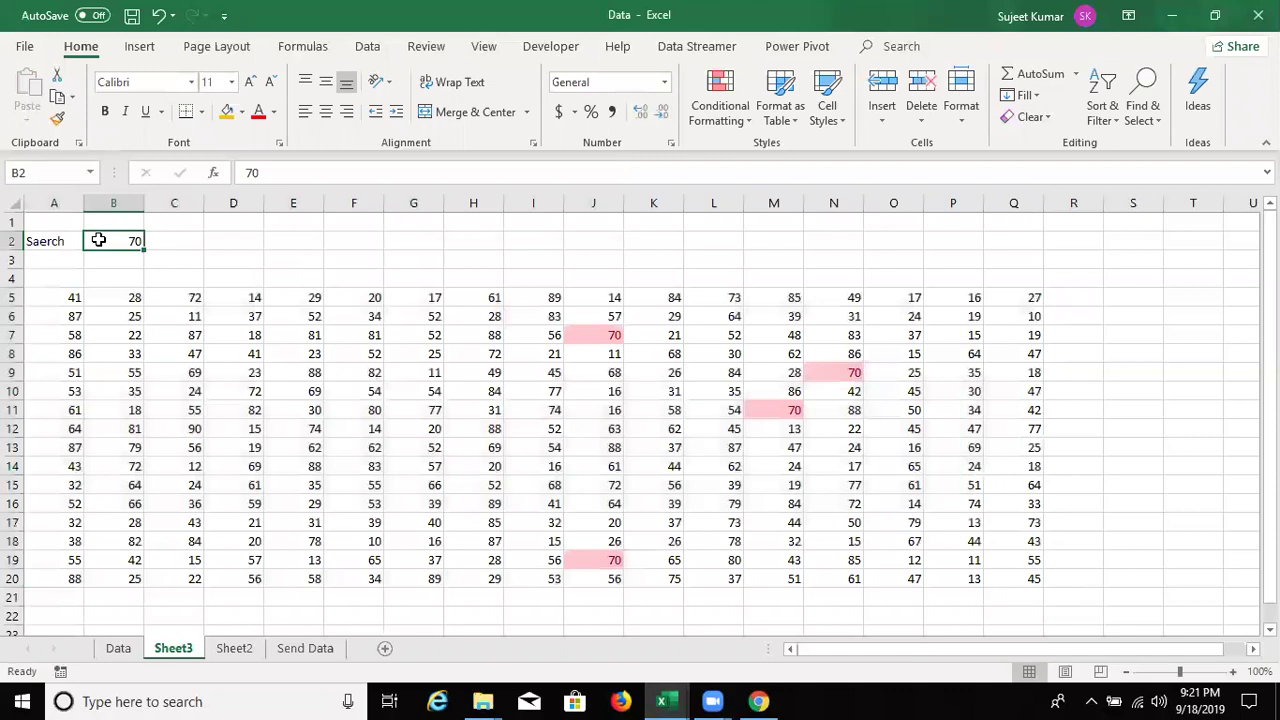
{"action": "type", "text": "80"}
{"action": "key", "text": "Return"}
{"action": "left_click", "coordinate": [100, 234]}
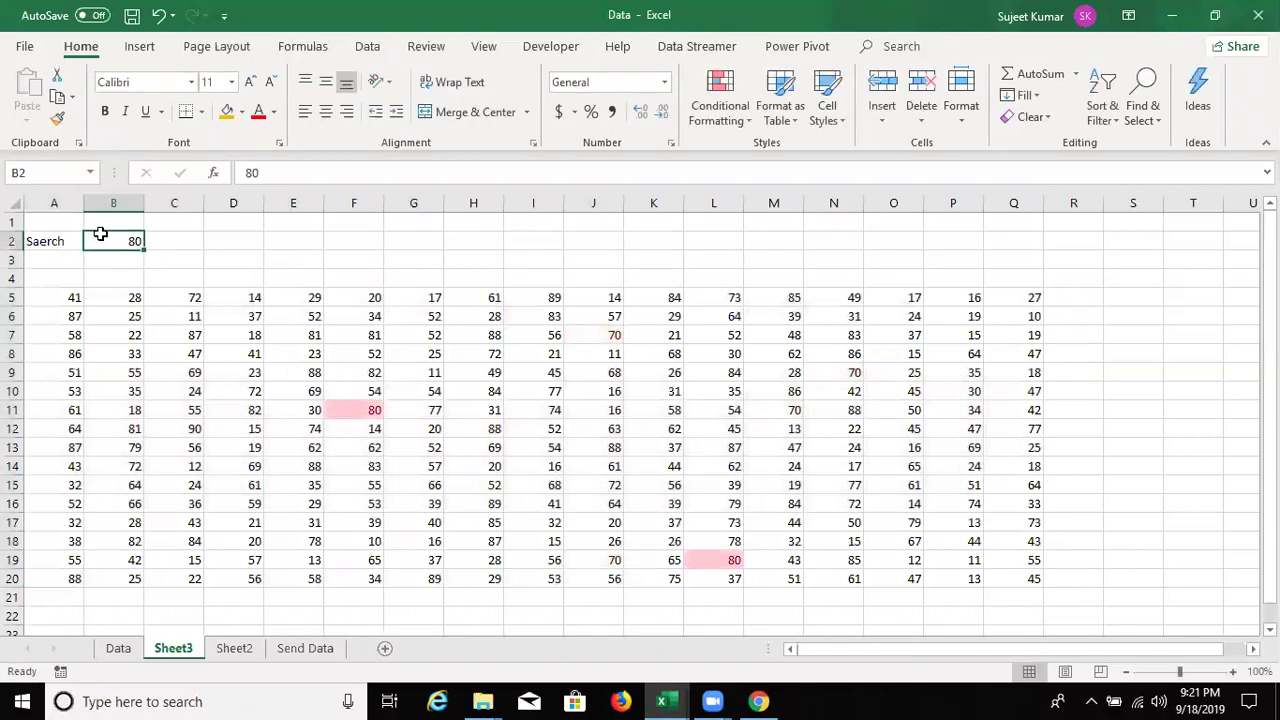
{"action": "type", "text": "90"}
{"action": "key", "text": "Return"}
{"action": "left_click", "coordinate": [100, 234]}
{"action": "type", "text": "743"}
{"action": "key", "text": "Return"}
{"action": "left_click", "coordinate": [100, 234]}
{"action": "key", "text": "F2"}
{"action": "key", "text": "BackSpace"}
{"action": "key", "text": "Return"}
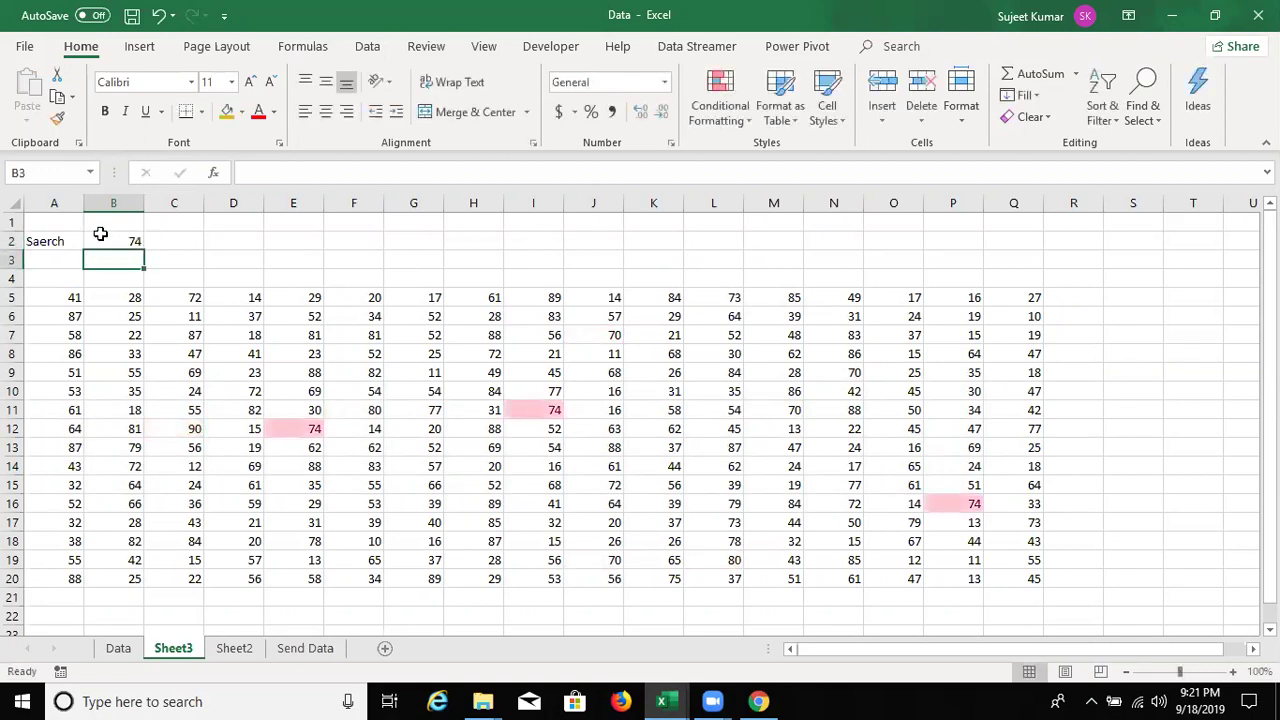
On the Data sheet, read the status-bar sums of D2:F2, D4:F4, D16:F16 and D19:F19
{"action": "left_click", "coordinate": [116, 650]}
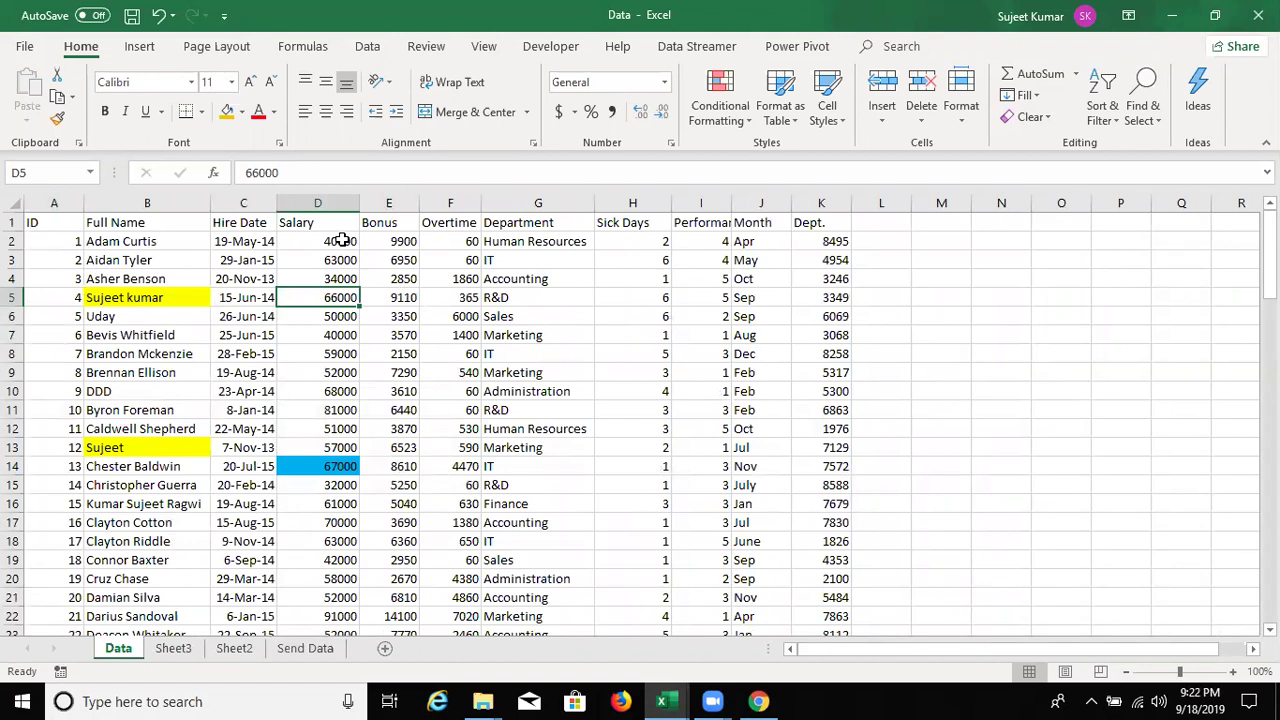
{"action": "left_click", "coordinate": [342, 241]}
{"action": "left_click_drag", "start_coordinate": [342, 241], "coordinate": [433, 241]}
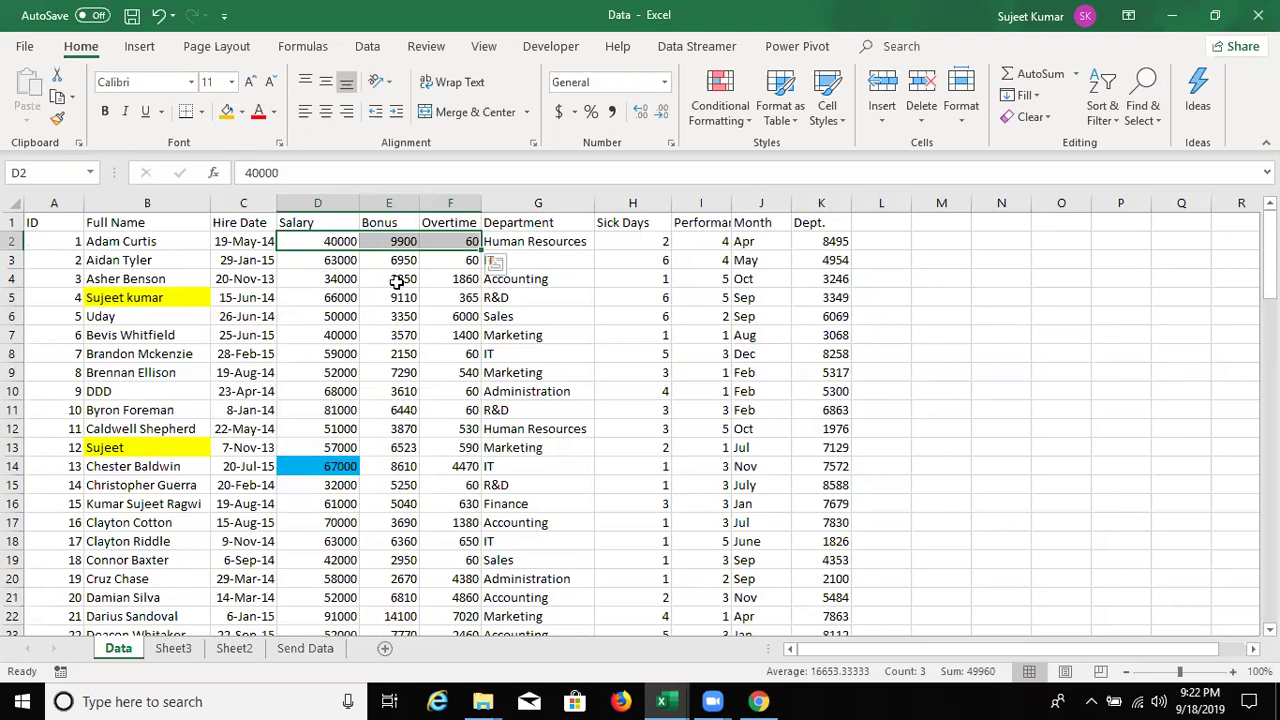
{"action": "left_click_drag", "start_coordinate": [330, 279], "coordinate": [435, 283]}
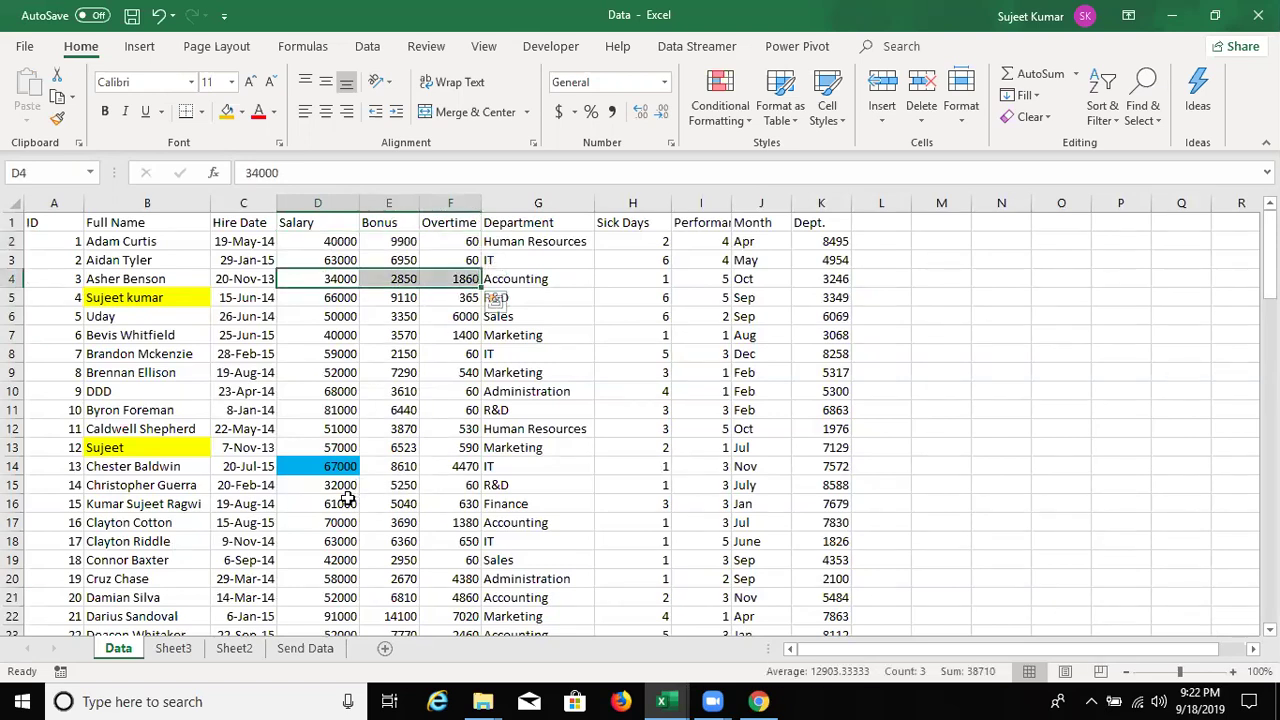
{"action": "left_click_drag", "start_coordinate": [337, 504], "coordinate": [450, 504]}
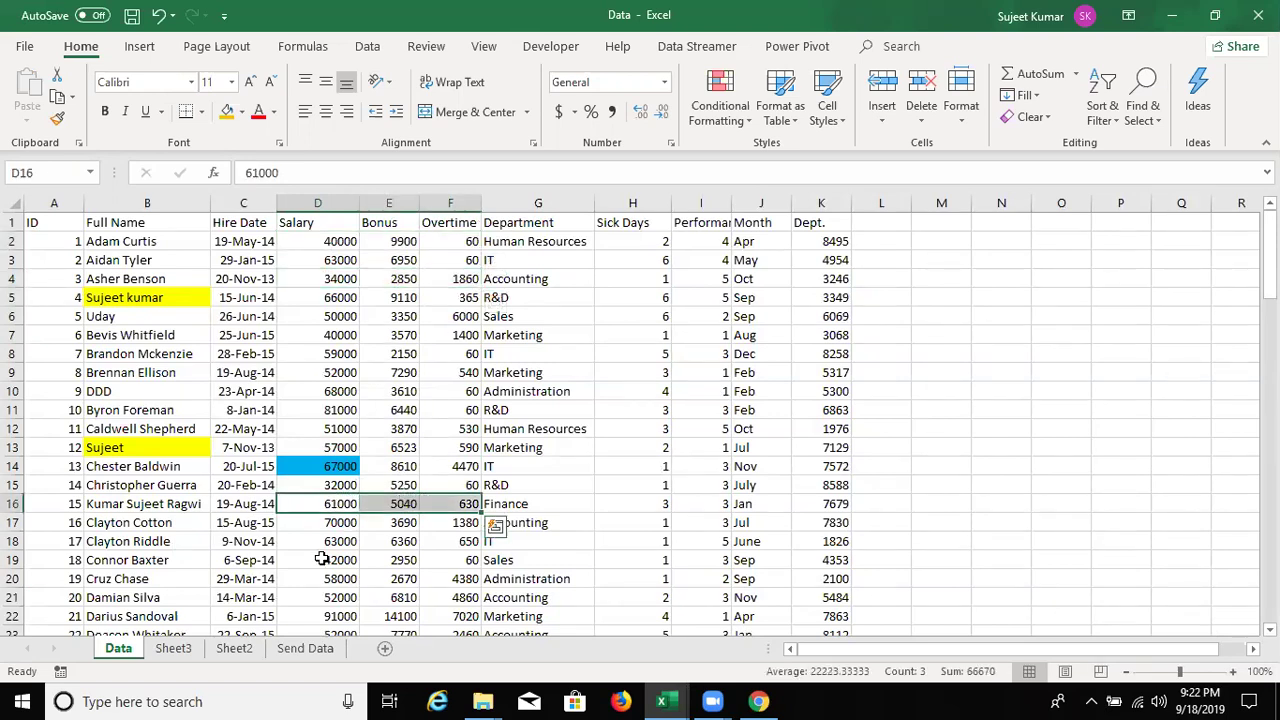
{"action": "left_click_drag", "start_coordinate": [321, 560], "coordinate": [452, 560]}
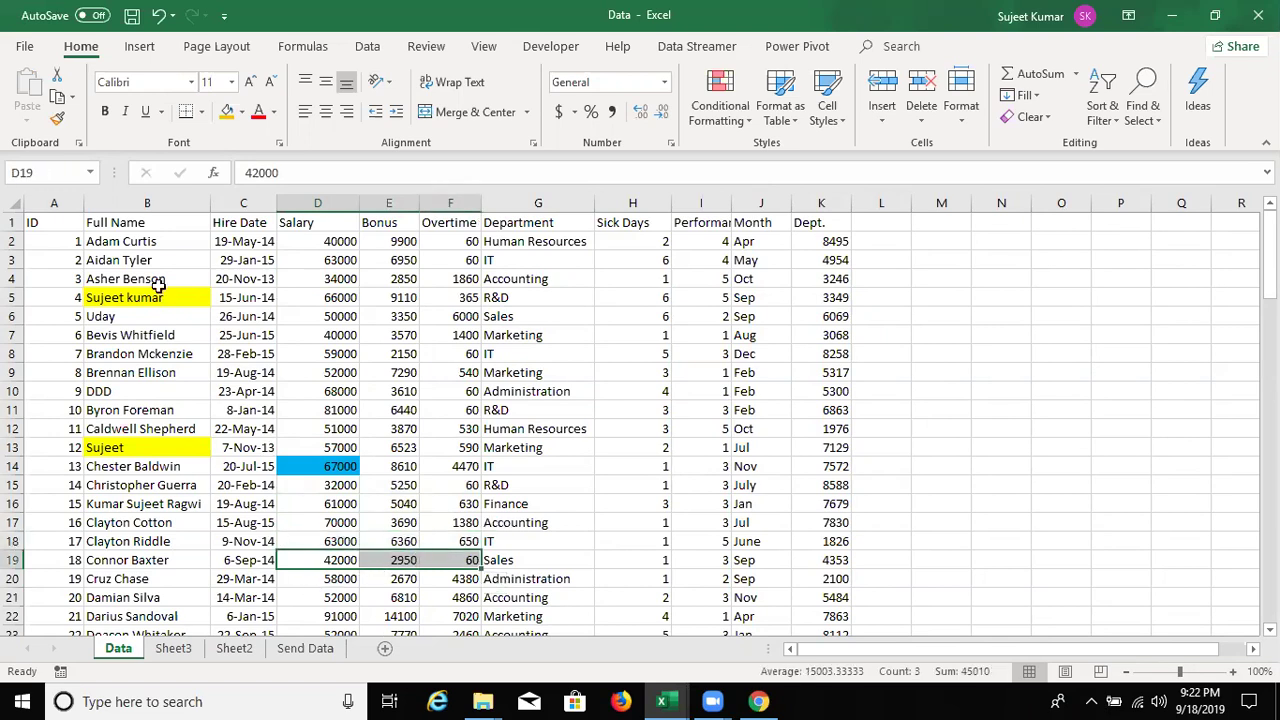
{"action": "left_click", "coordinate": [120, 241]}
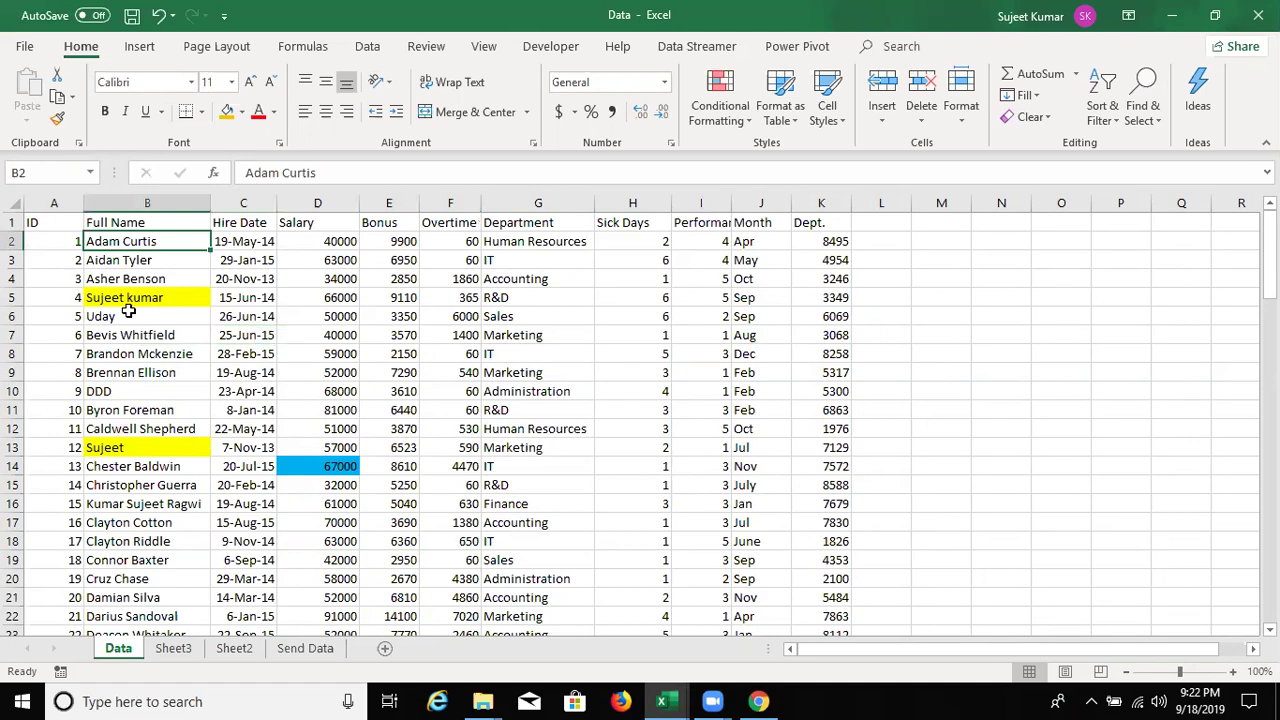
Use Clear Rules from Entire Sheet to remove every conditional format on the Data sheet
{"action": "left_click", "coordinate": [716, 108]}
{"action": "mouse_move", "coordinate": [846, 376]}
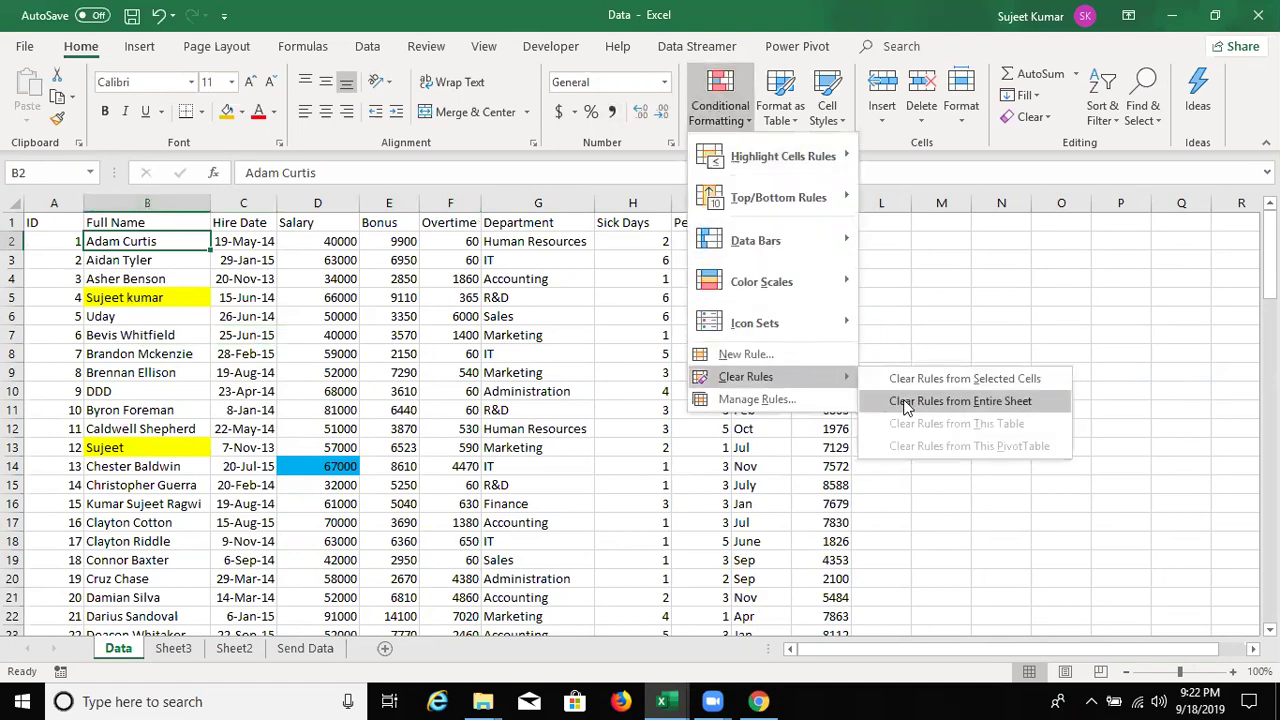
{"action": "left_click", "coordinate": [905, 401]}
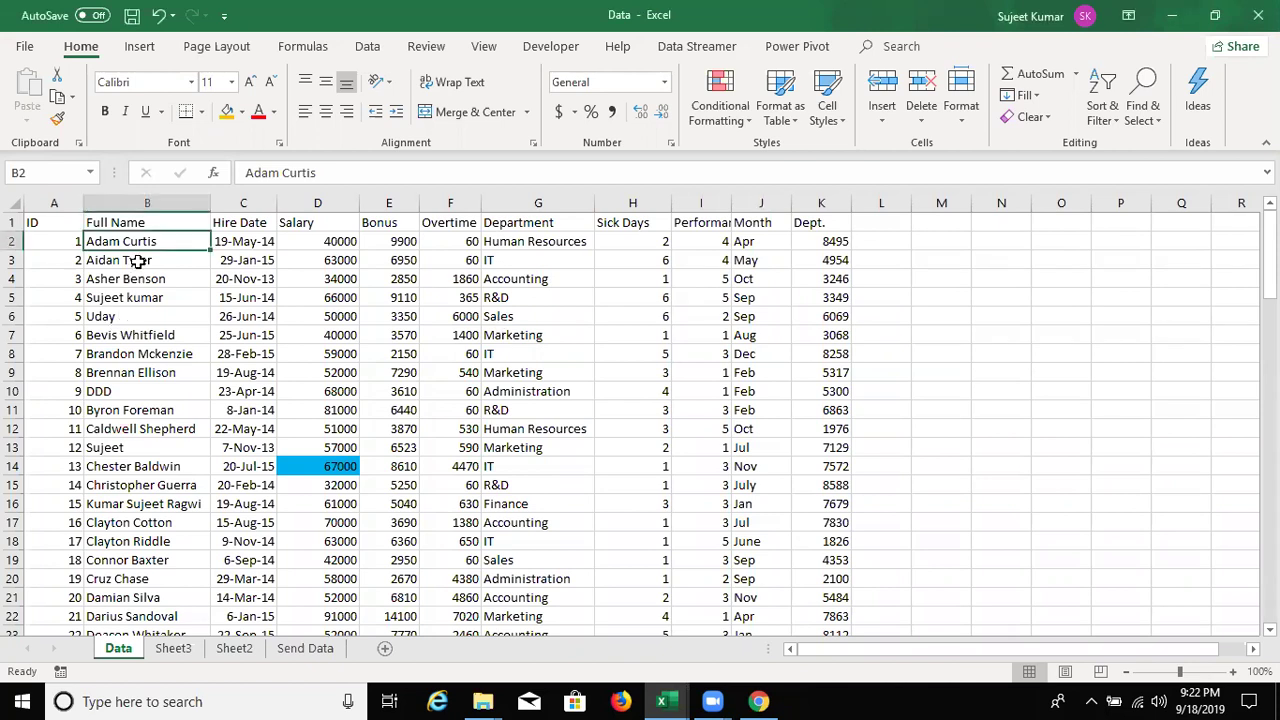
Create a formula rule =SUM($D$2:$F$2)*10%>5000 and bring up its Format Cells dialog
{"action": "left_click", "coordinate": [712, 112]}
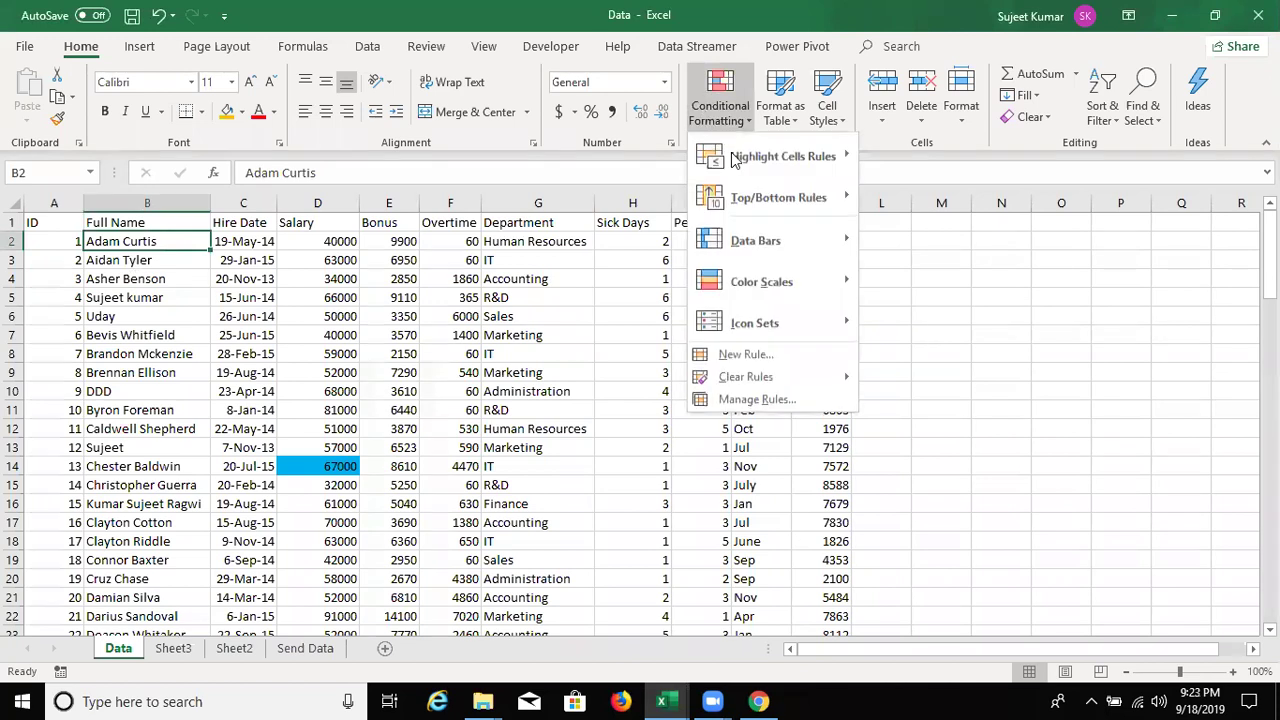
{"action": "left_click", "coordinate": [745, 354]}
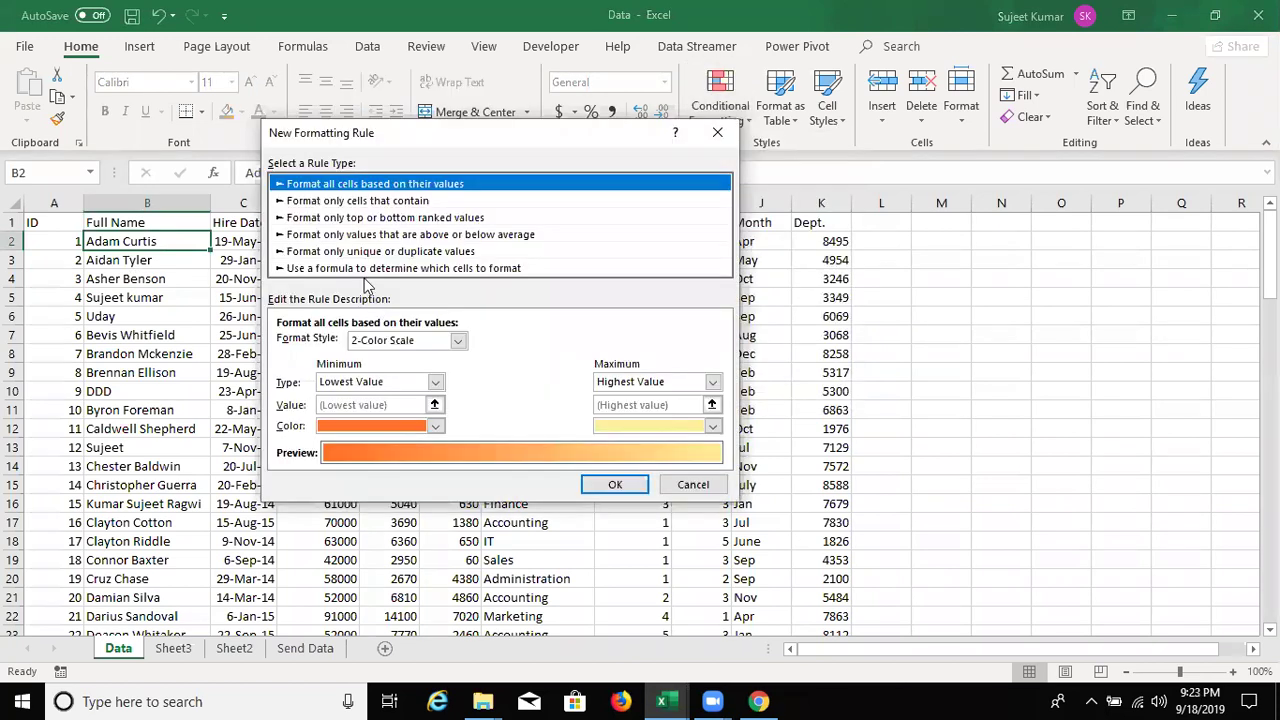
{"action": "left_click", "coordinate": [368, 268]}
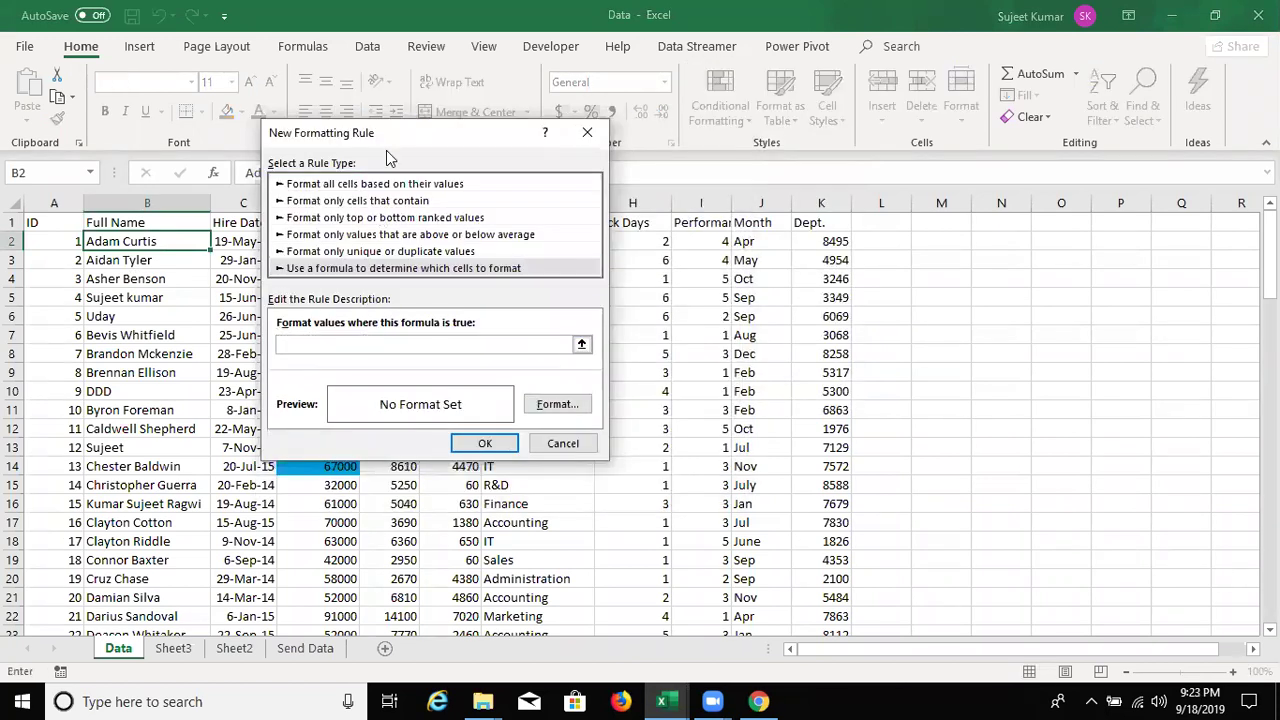
{"action": "left_click_drag", "start_coordinate": [392, 140], "coordinate": [772, 152]}
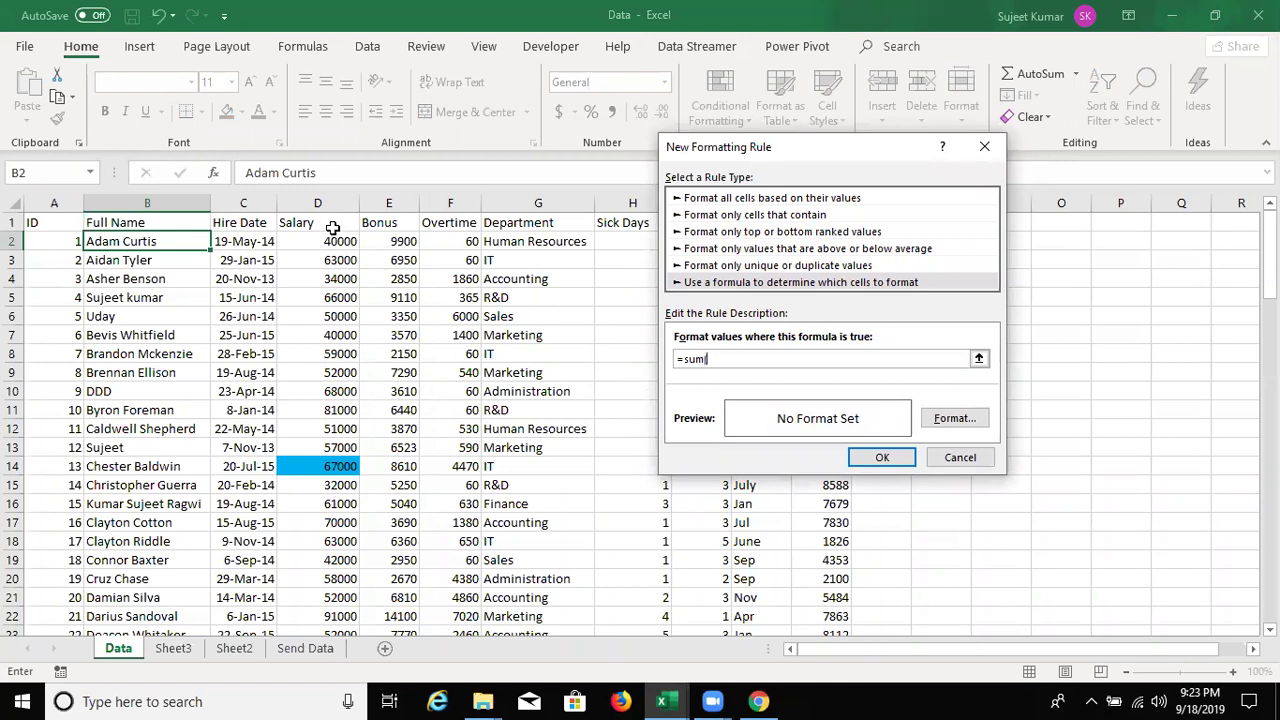
{"action": "left_click_drag", "start_coordinate": [338, 241], "coordinate": [468, 241]}
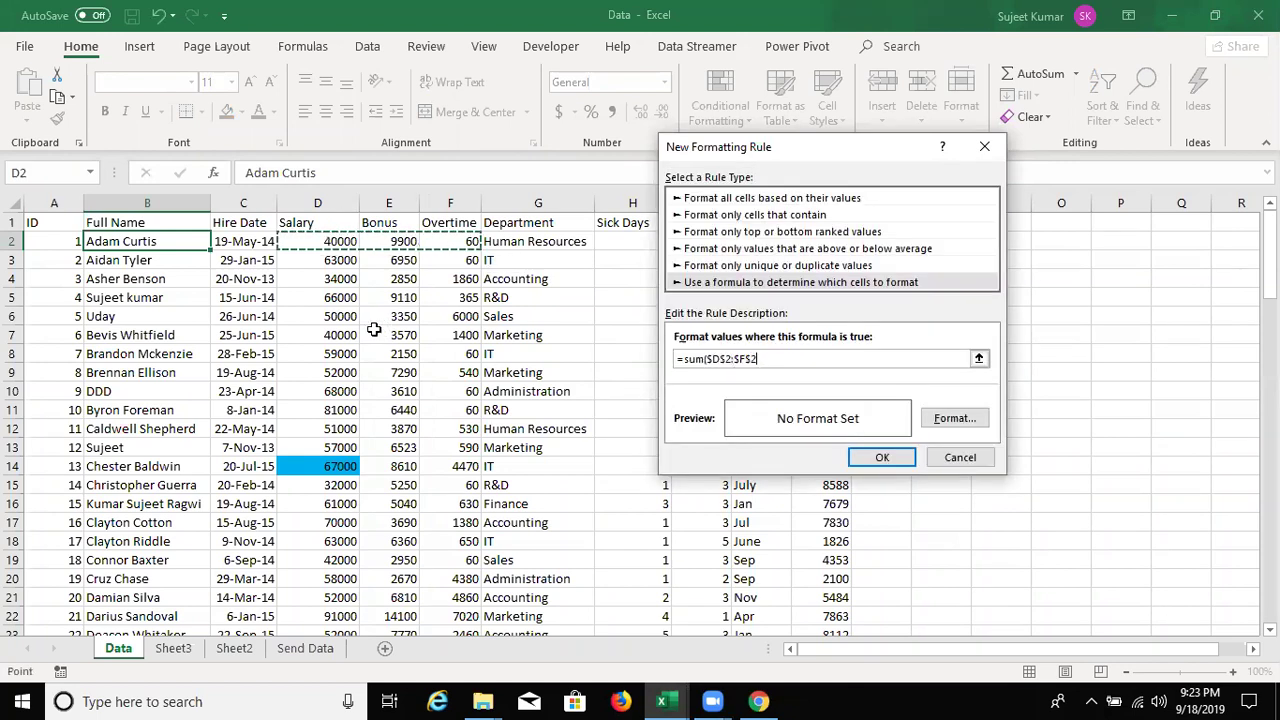
{"action": "type", "text": ")"}
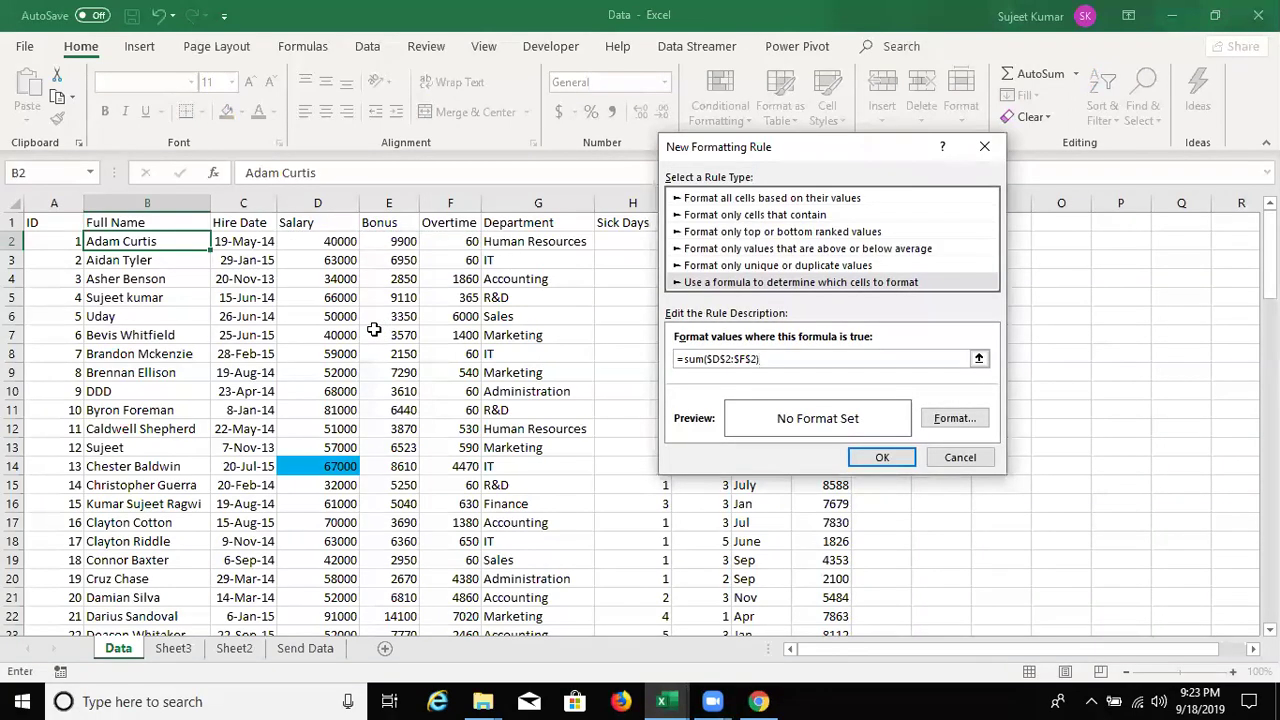
{"action": "type", "text": ">5000"}
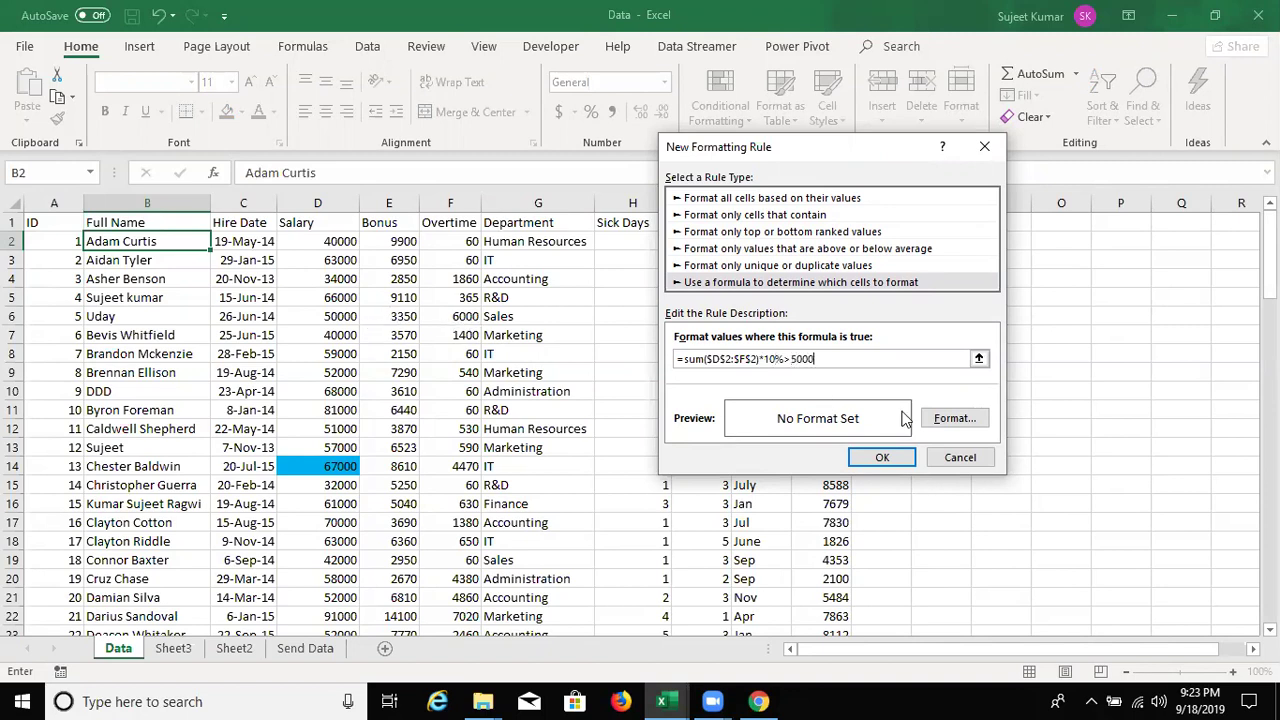
{"action": "left_click", "coordinate": [931, 418]}
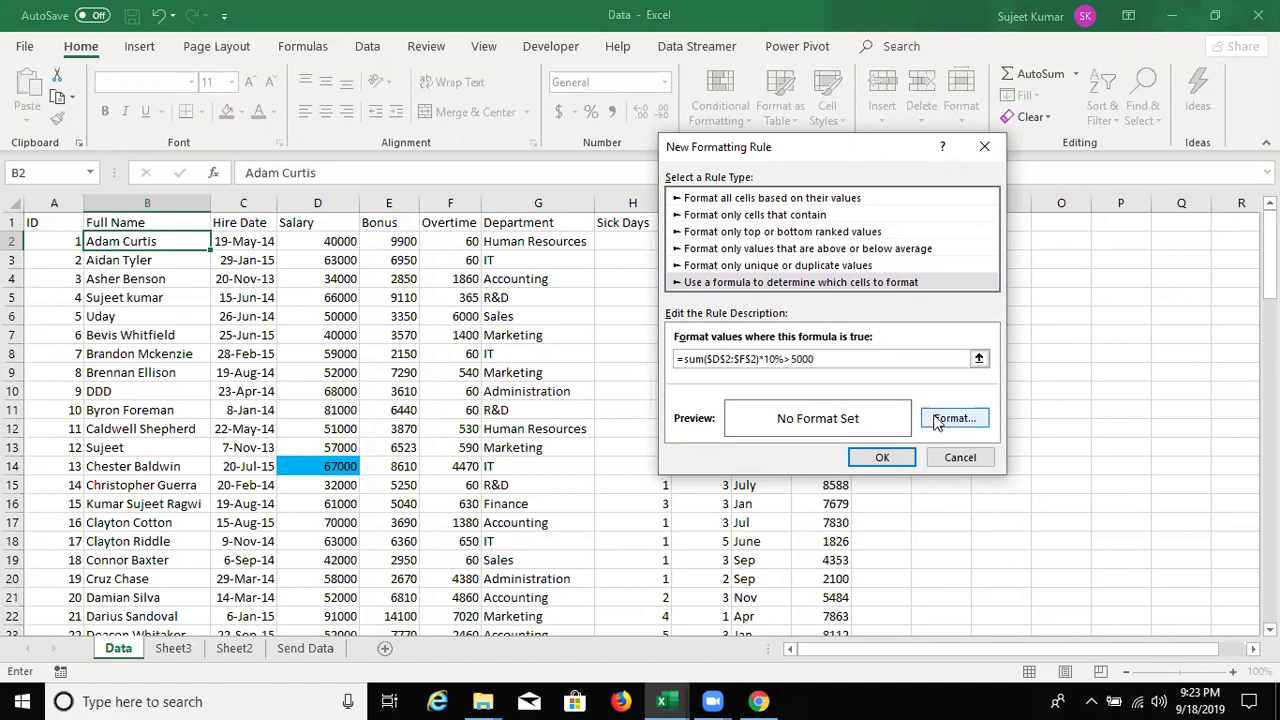
{"action": "left_click", "coordinate": [950, 418]}
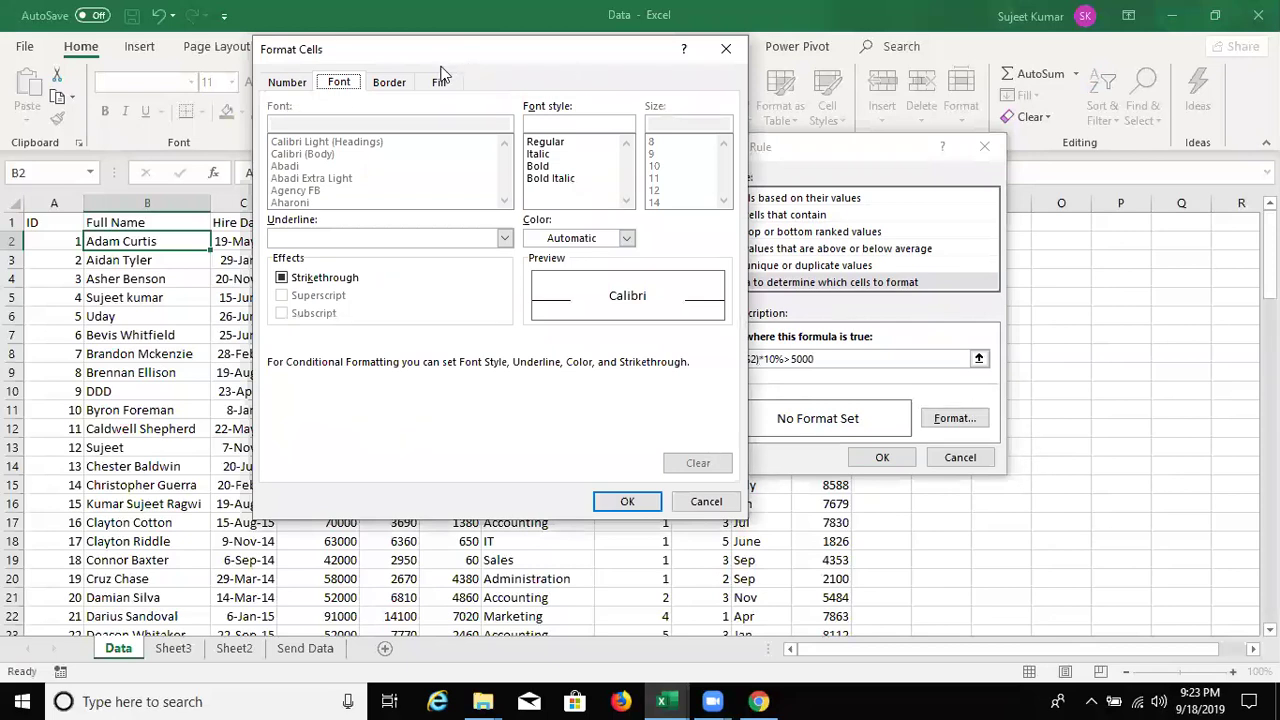
Pick the light green swatch on the Fill tab as the rule's format
{"action": "left_click", "coordinate": [441, 83]}
{"action": "left_click", "coordinate": [352, 266]}
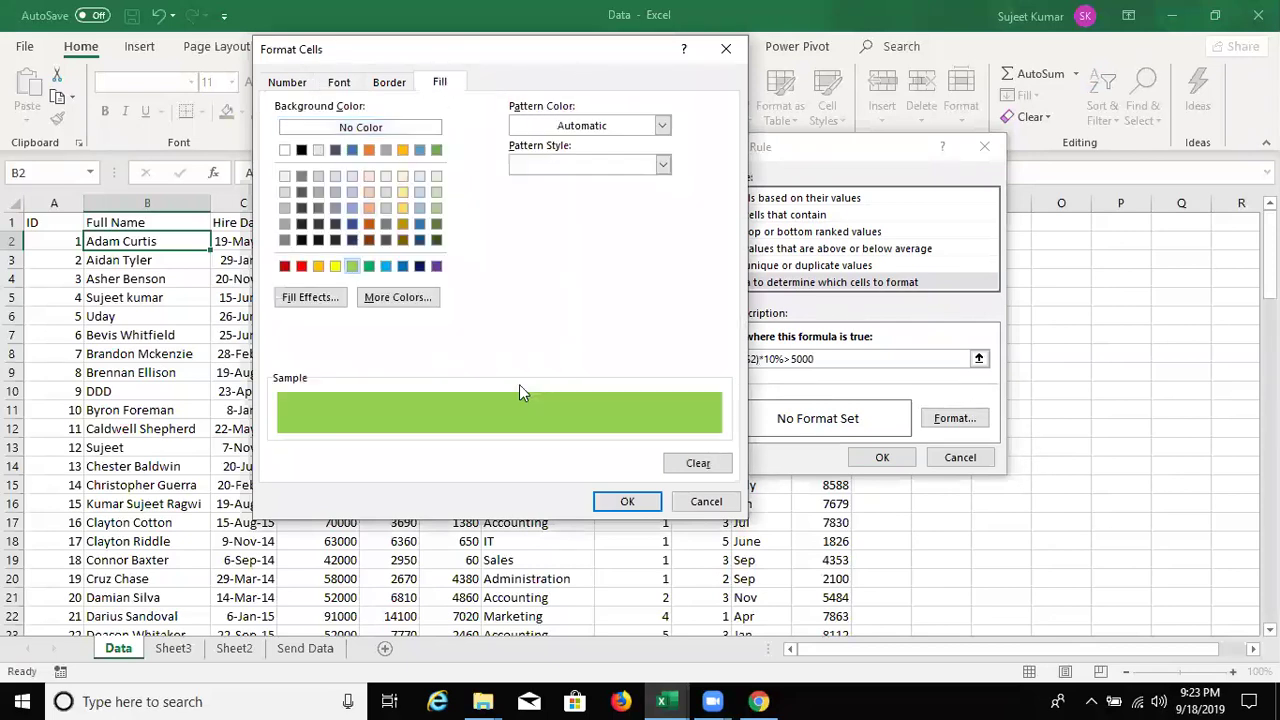
{"action": "left_click", "coordinate": [624, 502]}
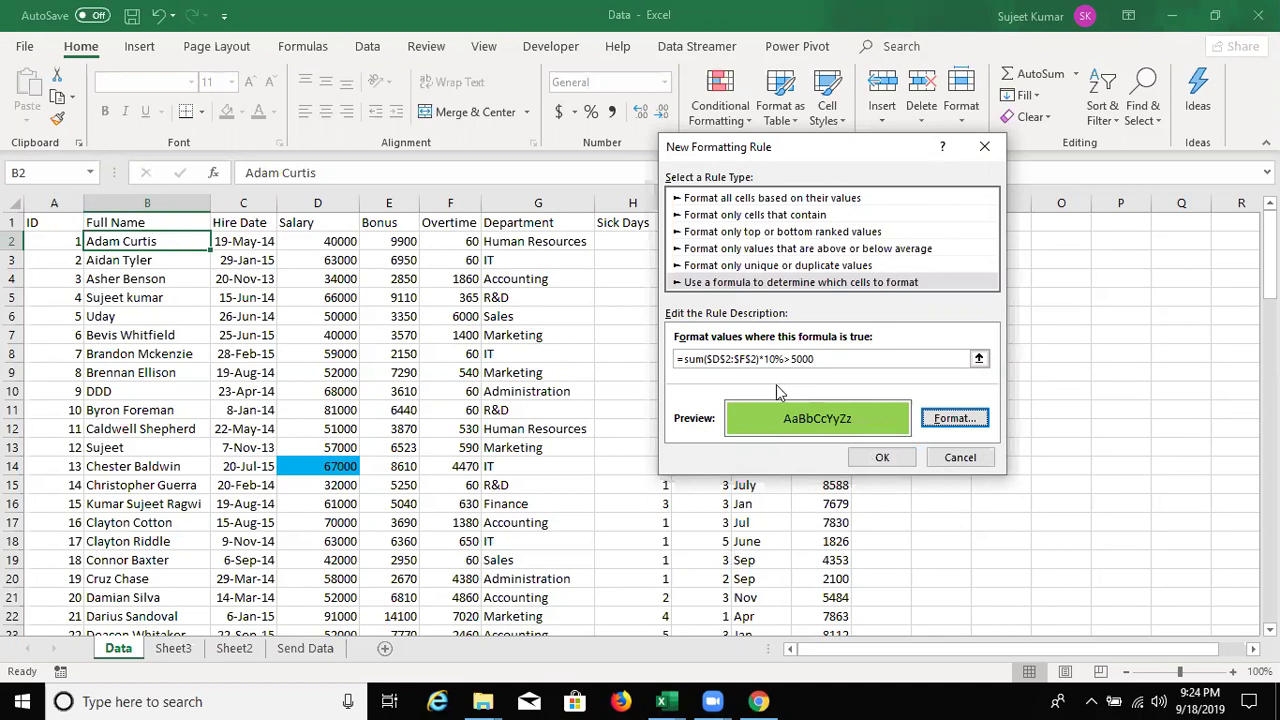
Change the rule formula to use $D2:$F2 and save the rule
{"action": "left_click", "coordinate": [751, 359]}
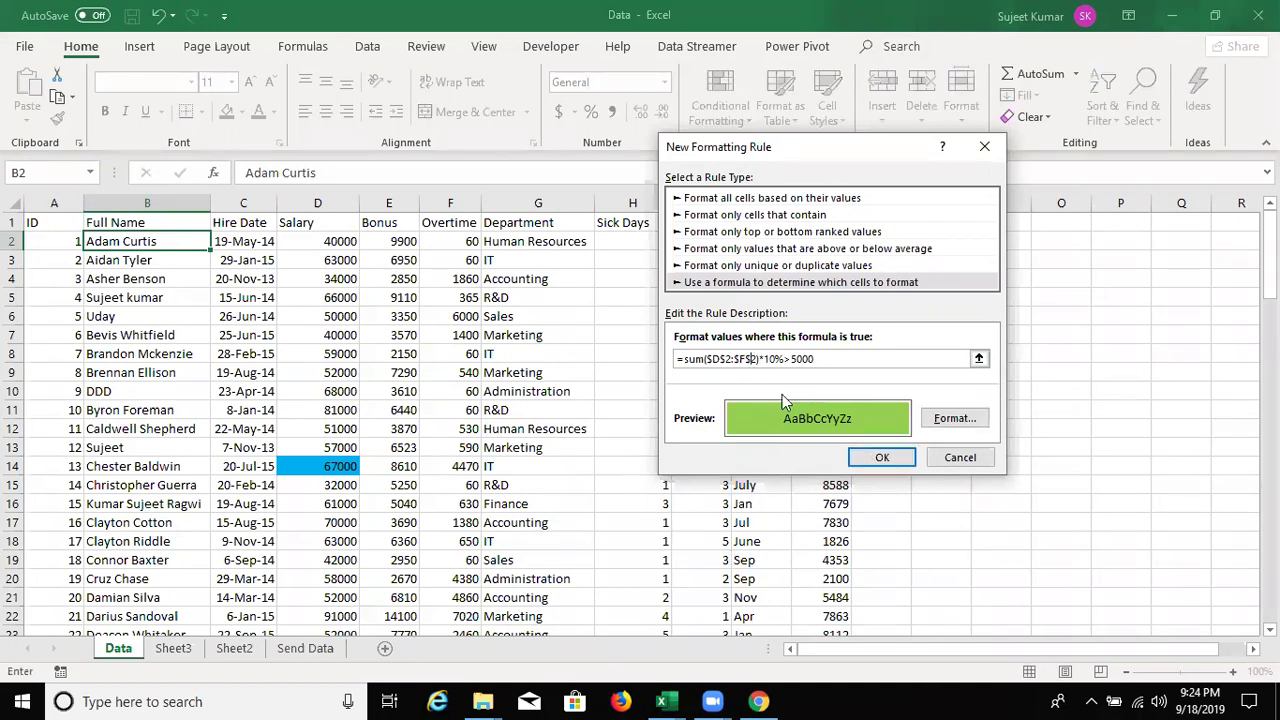
{"action": "key", "text": "BackSpace"}
{"action": "left_click", "coordinate": [728, 359]}
{"action": "key", "text": "BackSpace"}
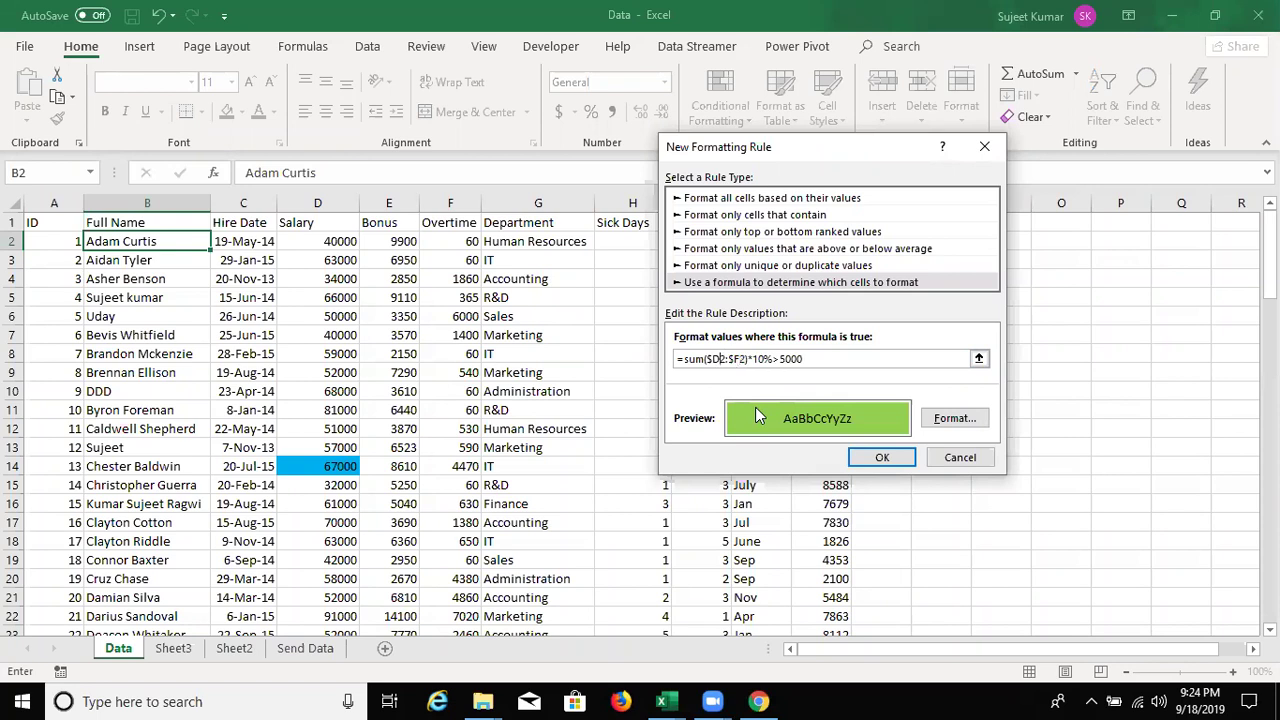
{"action": "left_click", "coordinate": [855, 460]}
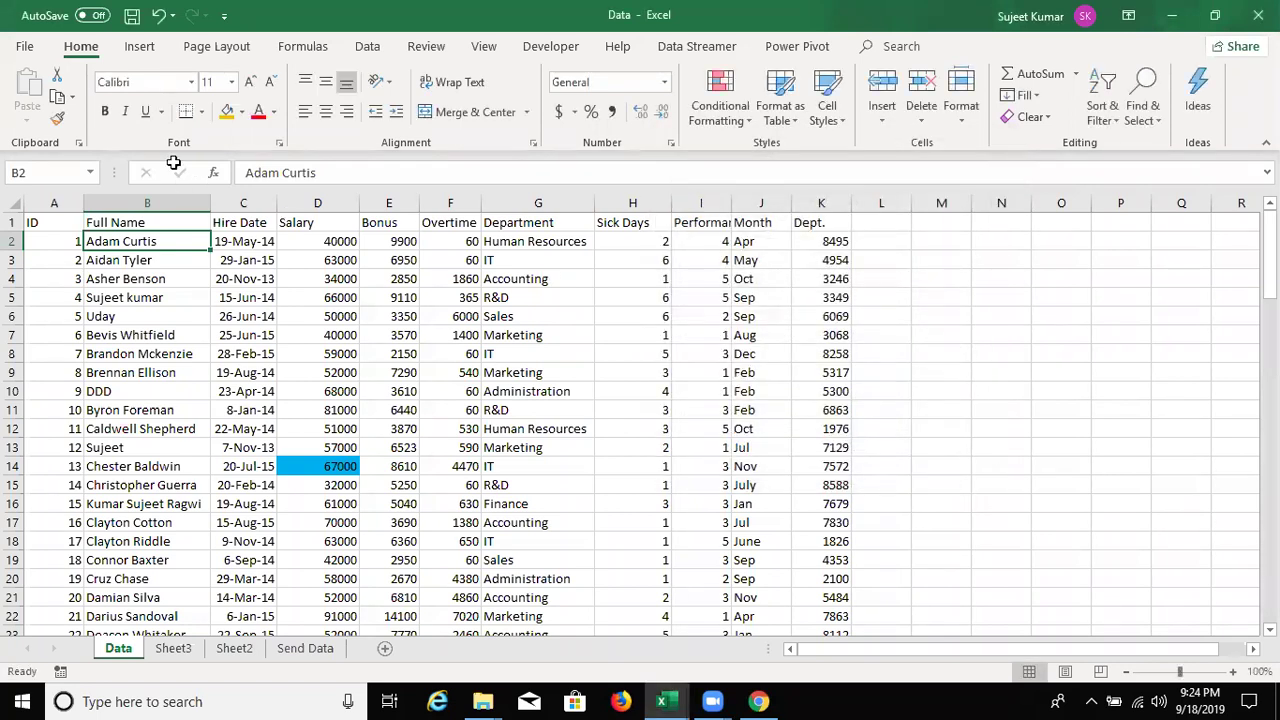
Format-paint B2's green rule across the employee table, then add a blank Sheet4
{"action": "left_click", "coordinate": [57, 121]}
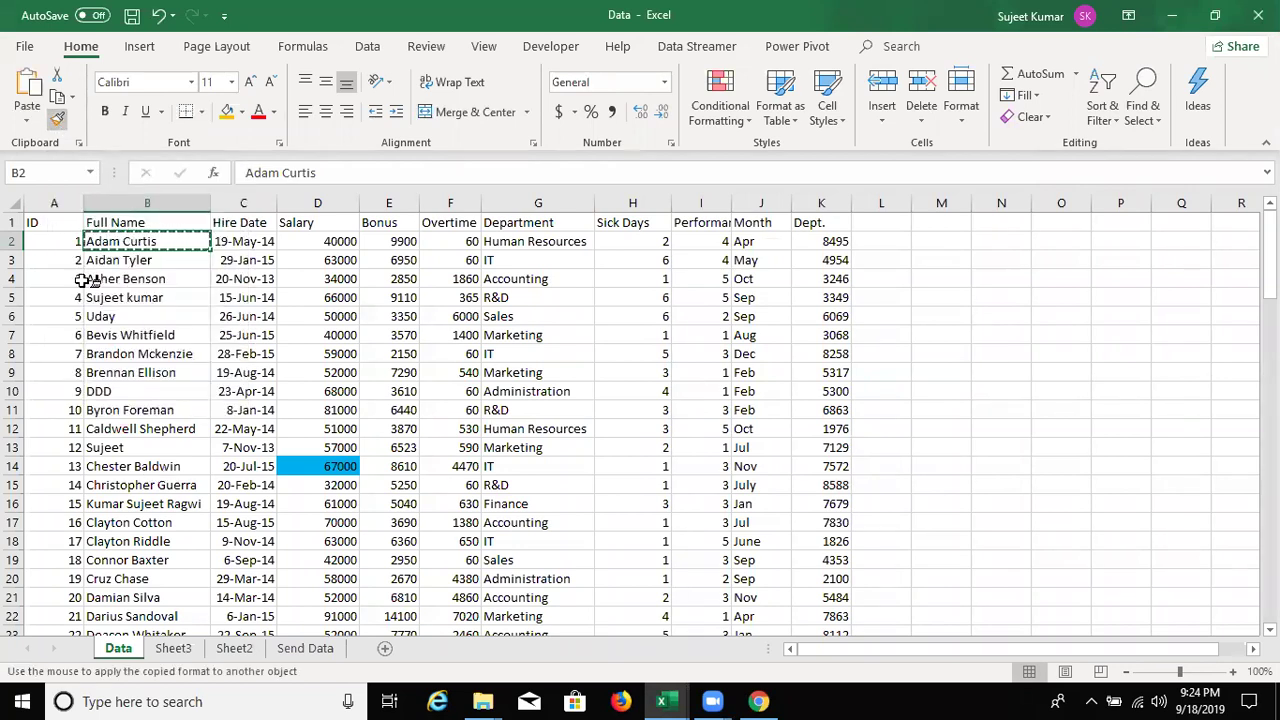
{"action": "mouse_move", "coordinate": [54, 241]}
{"action": "left_mouse_down"}
{"action": "mouse_move", "coordinate": [800, 655]}
{"action": "mouse_move", "coordinate": [823, 606]}
{"action": "left_mouse_up"}
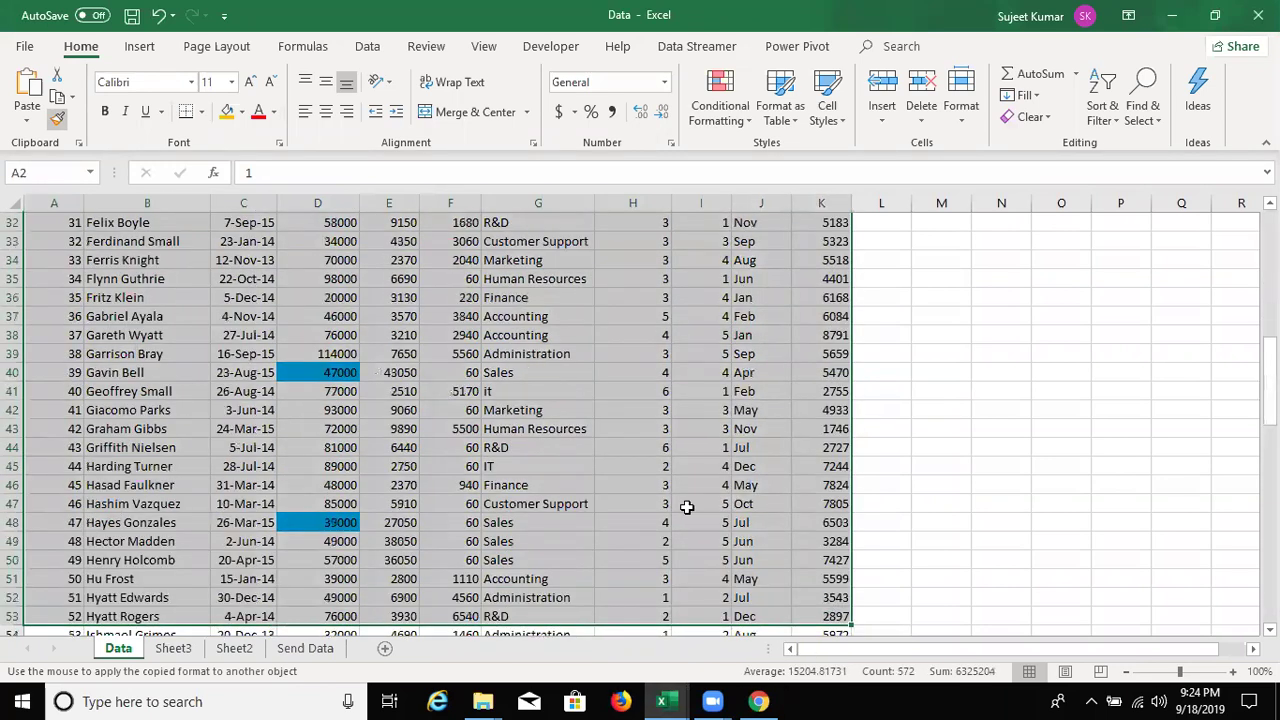
{"action": "scroll", "coordinate": [600, 450], "scroll_direction": "up", "scroll_amount": 10}
{"action": "left_click", "coordinate": [469, 372]}
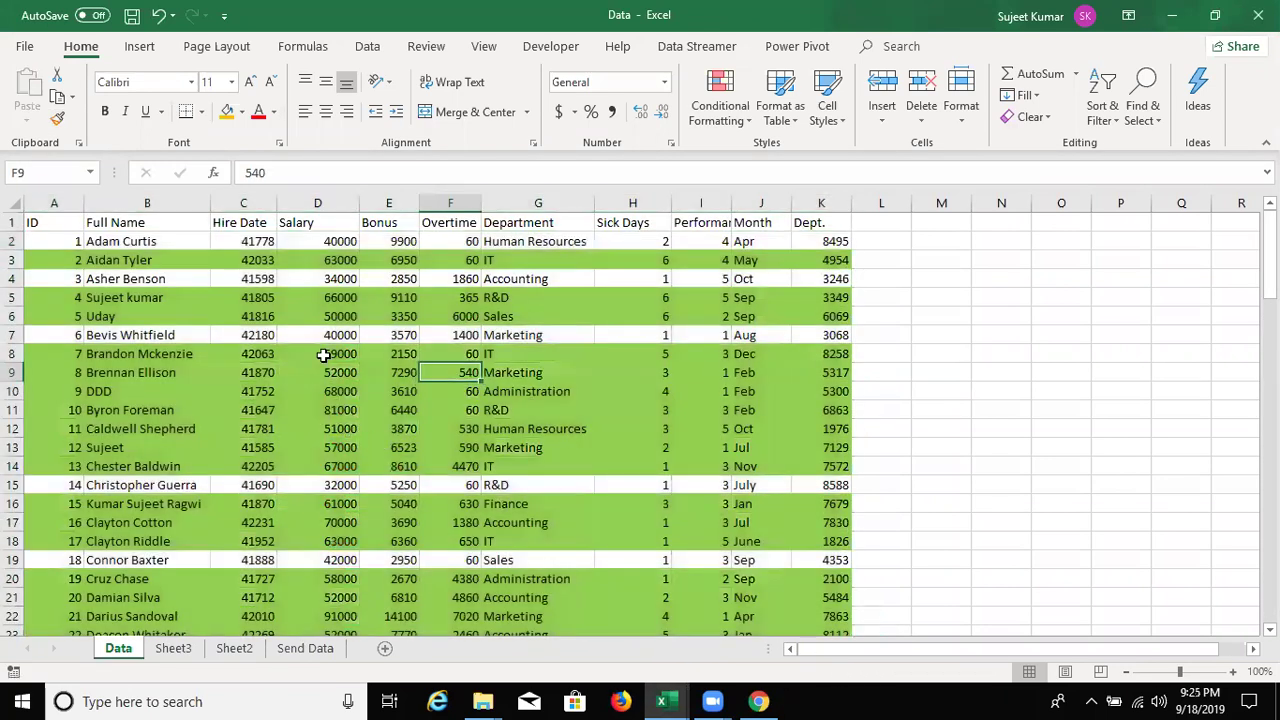
{"action": "left_click_drag", "start_coordinate": [450, 353], "coordinate": [141, 352]}
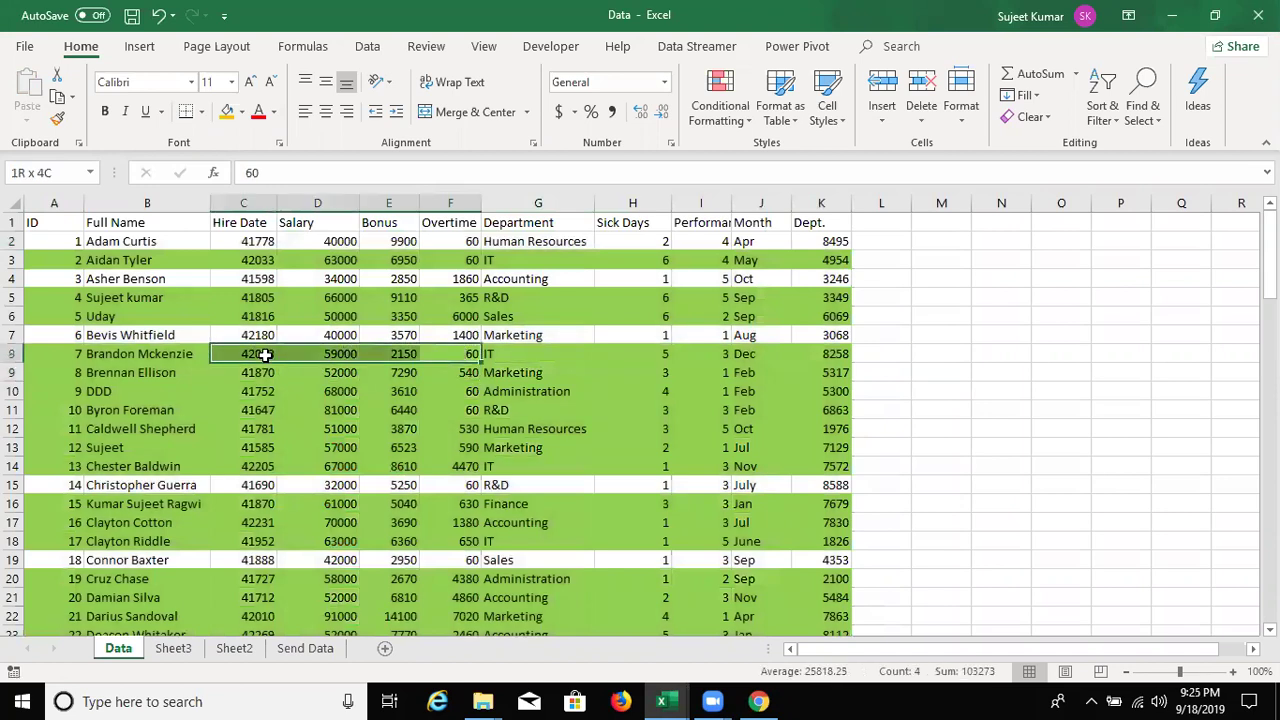
{"action": "left_click", "coordinate": [141, 352]}
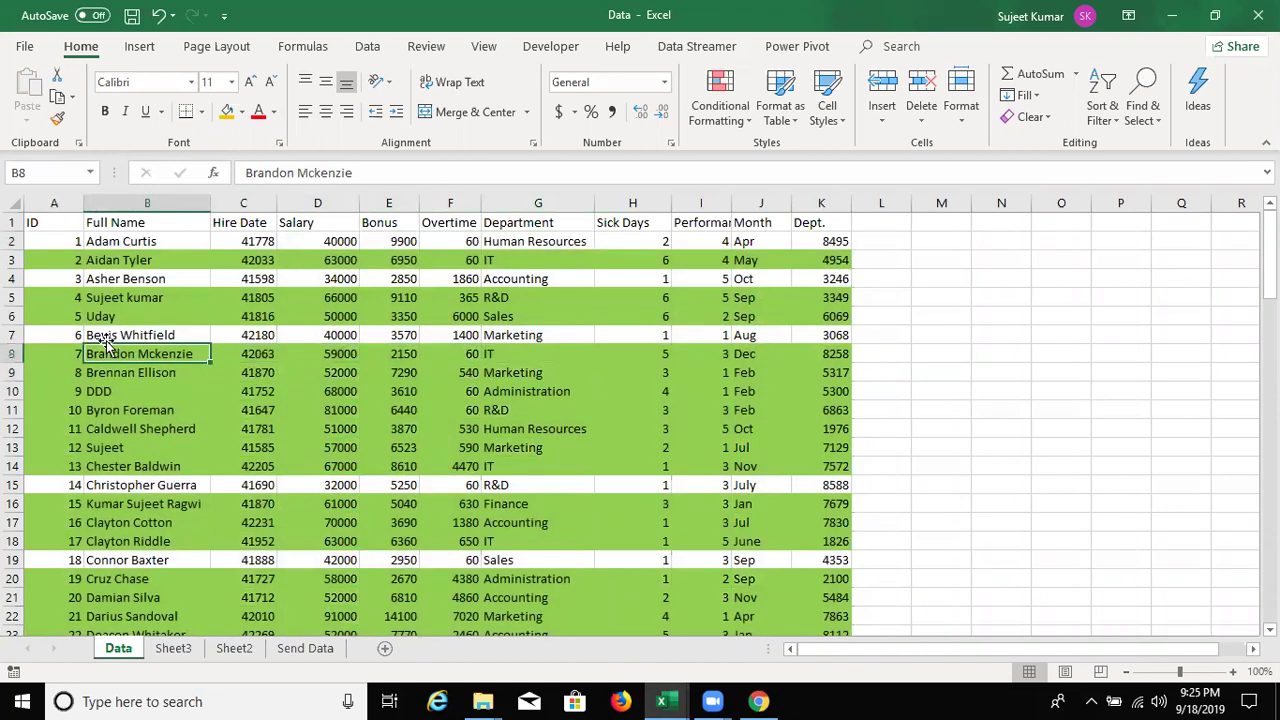
{"action": "left_click", "coordinate": [384, 650]}
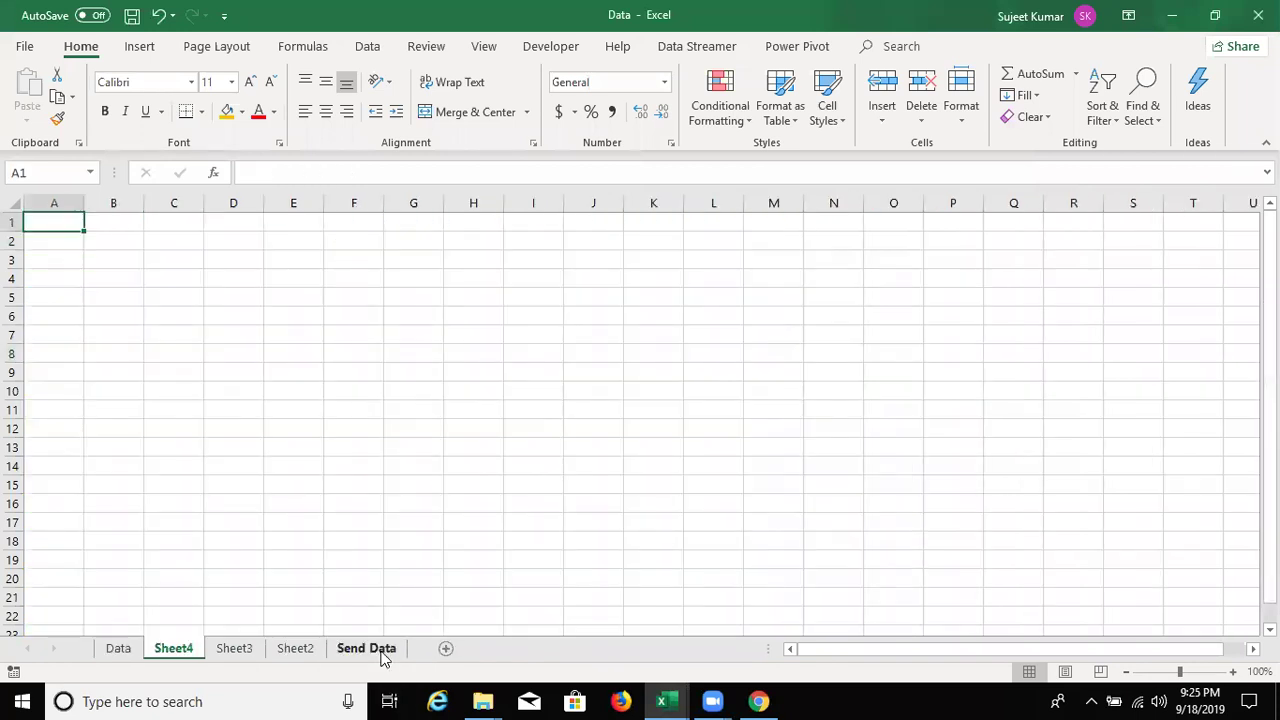
Head column A 'mobile' and apply a light red Duplicate Values rule to the column
{"action": "left_click_drag", "start_coordinate": [84, 203], "coordinate": [98, 216]}
{"action": "type", "text": "mobile"}
{"action": "key", "text": "Return"}
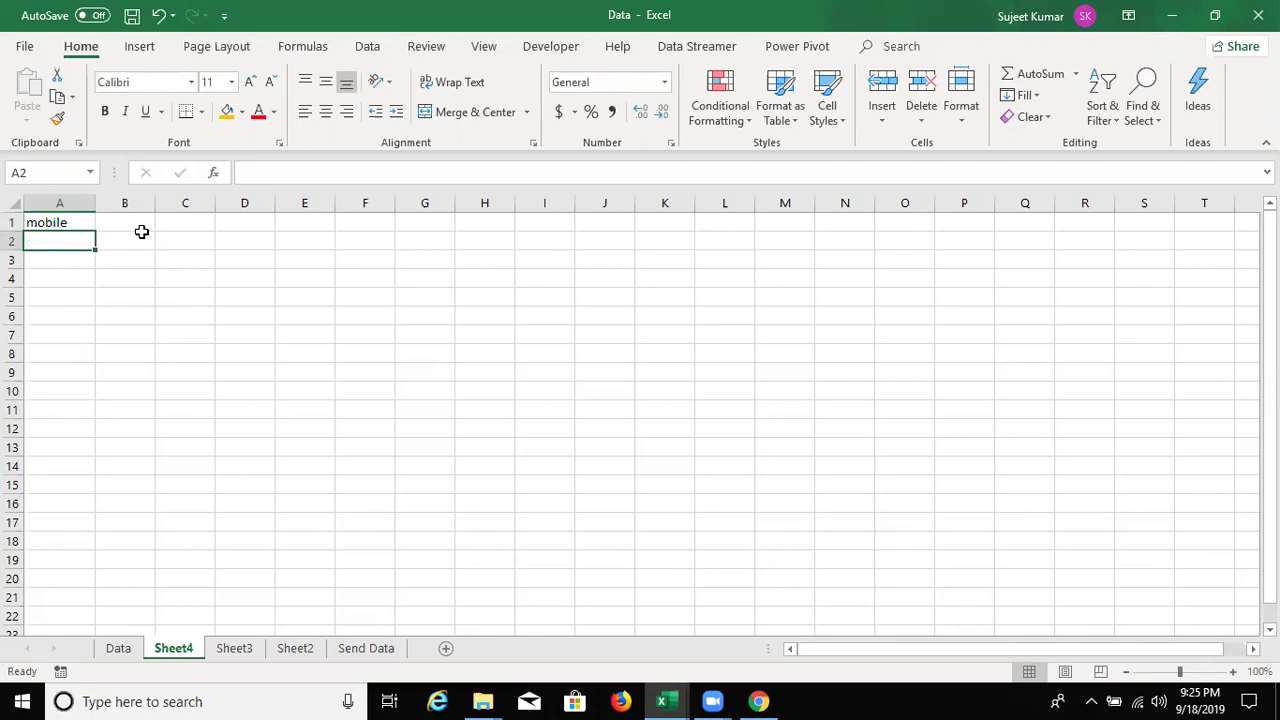
{"action": "left_click", "coordinate": [80, 203]}
{"action": "left_click", "coordinate": [710, 92]}
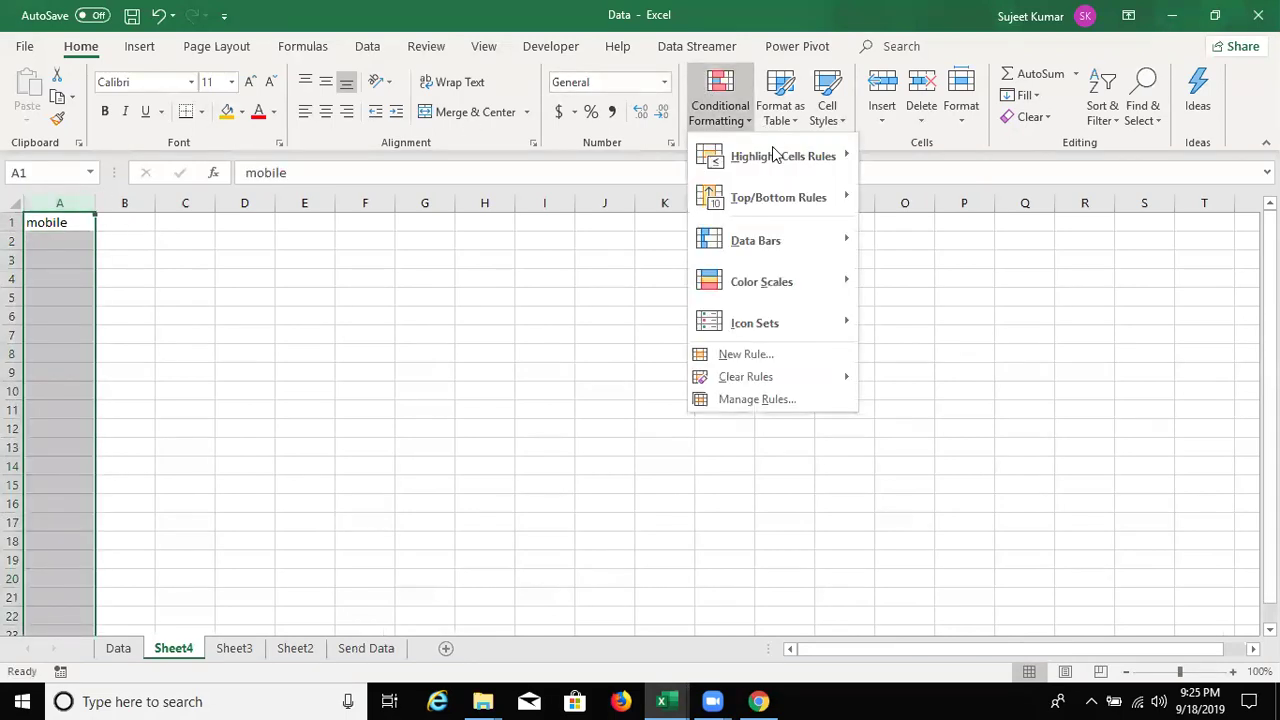
{"action": "mouse_move", "coordinate": [814, 157]}
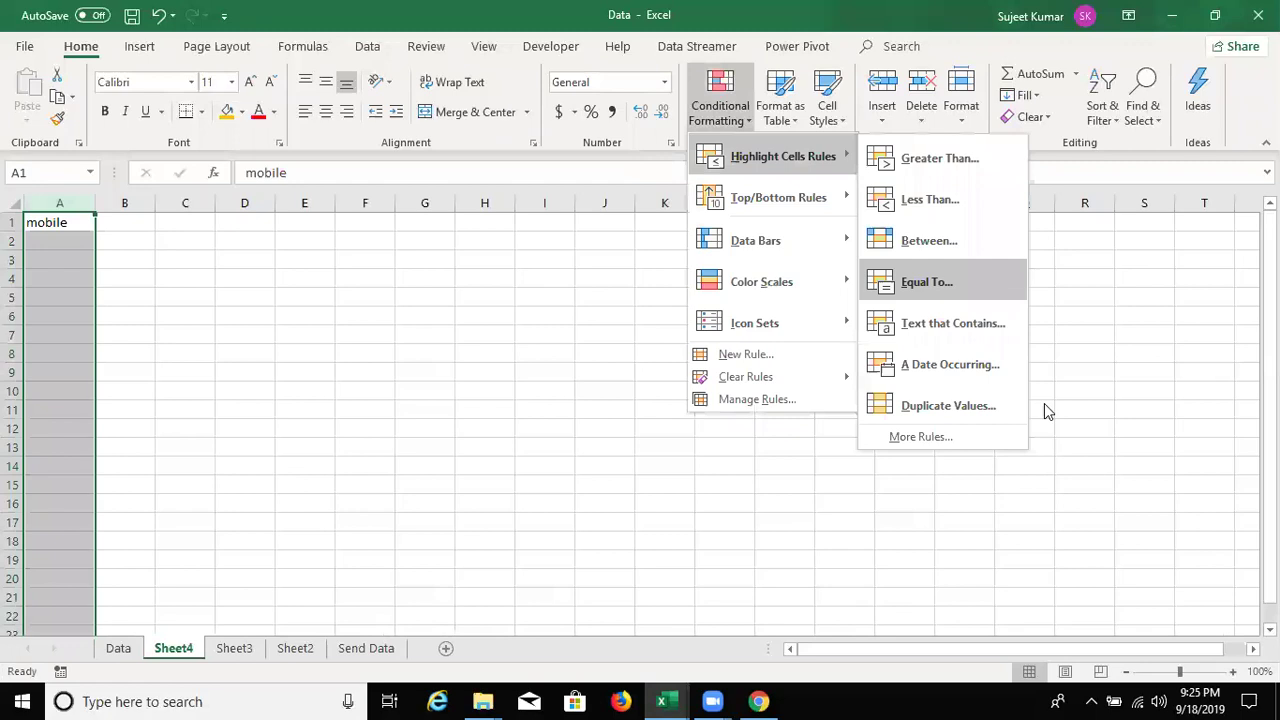
{"action": "left_click", "coordinate": [946, 410]}
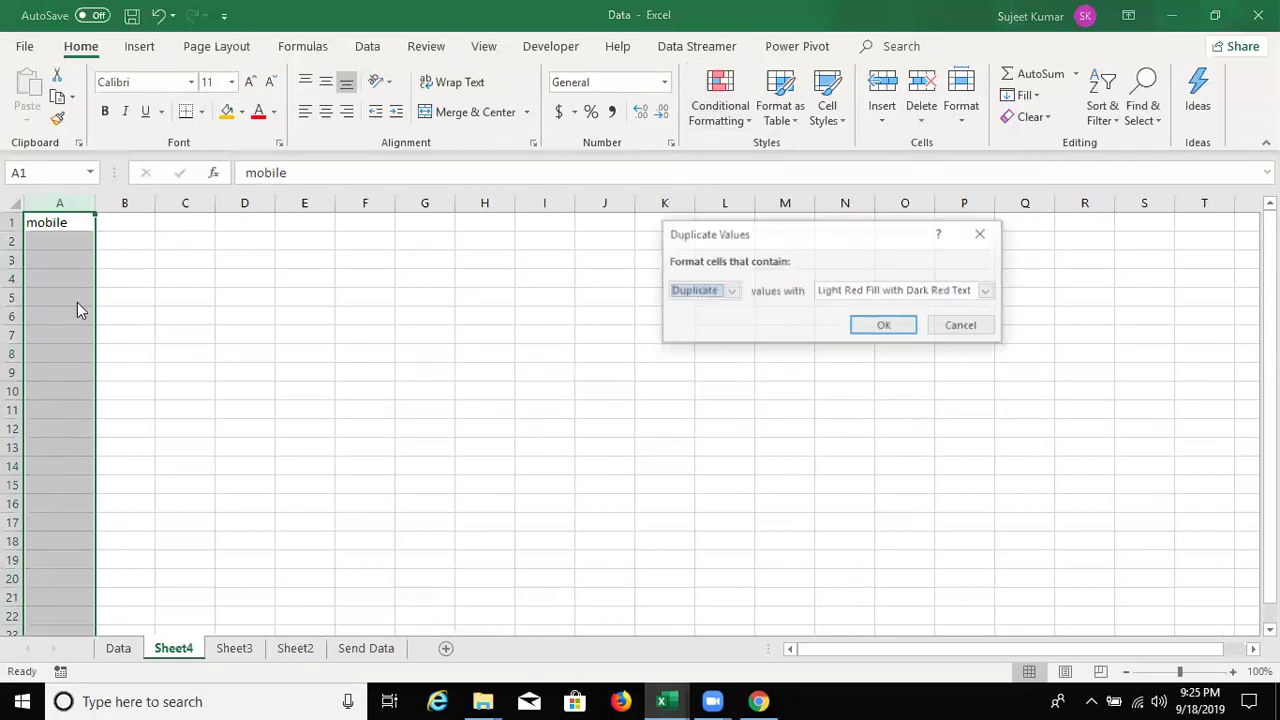
{"action": "left_click", "coordinate": [880, 328]}
{"action": "left_click", "coordinate": [84, 241]}
{"action": "key", "text": "Return"}
{"action": "left_click", "coordinate": [60, 420]}
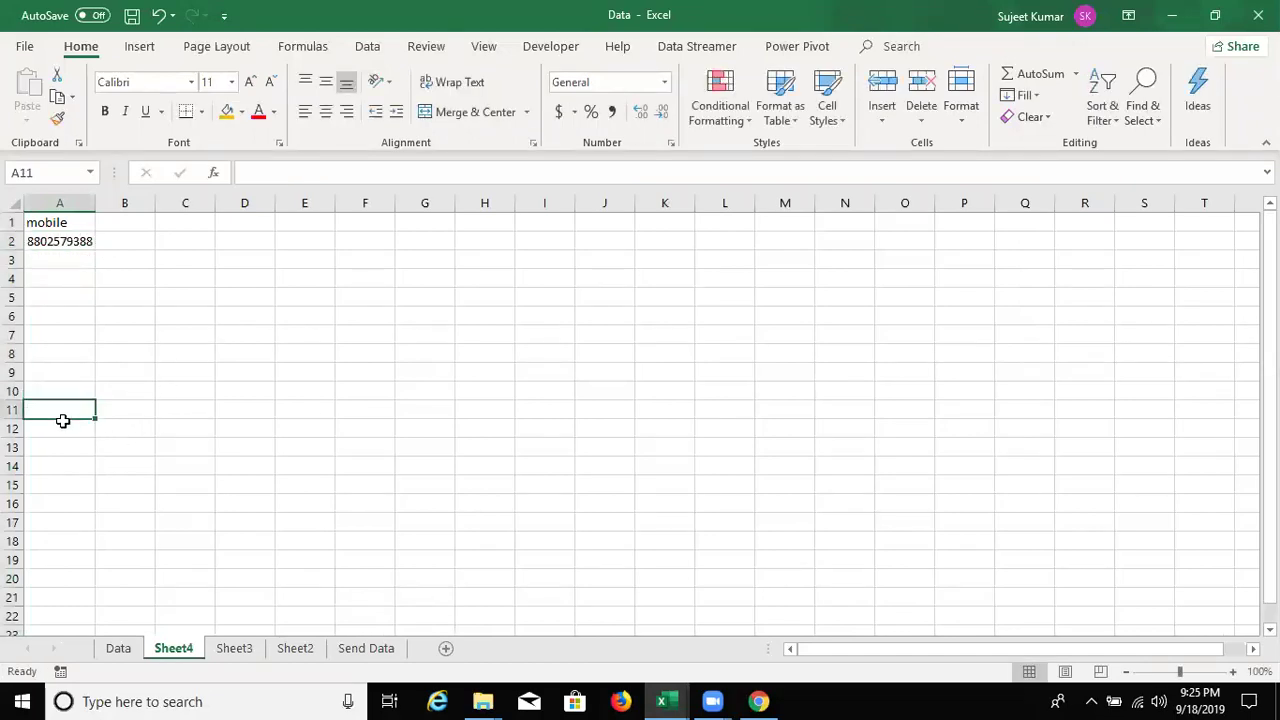
{"action": "left_click", "coordinate": [70, 553]}
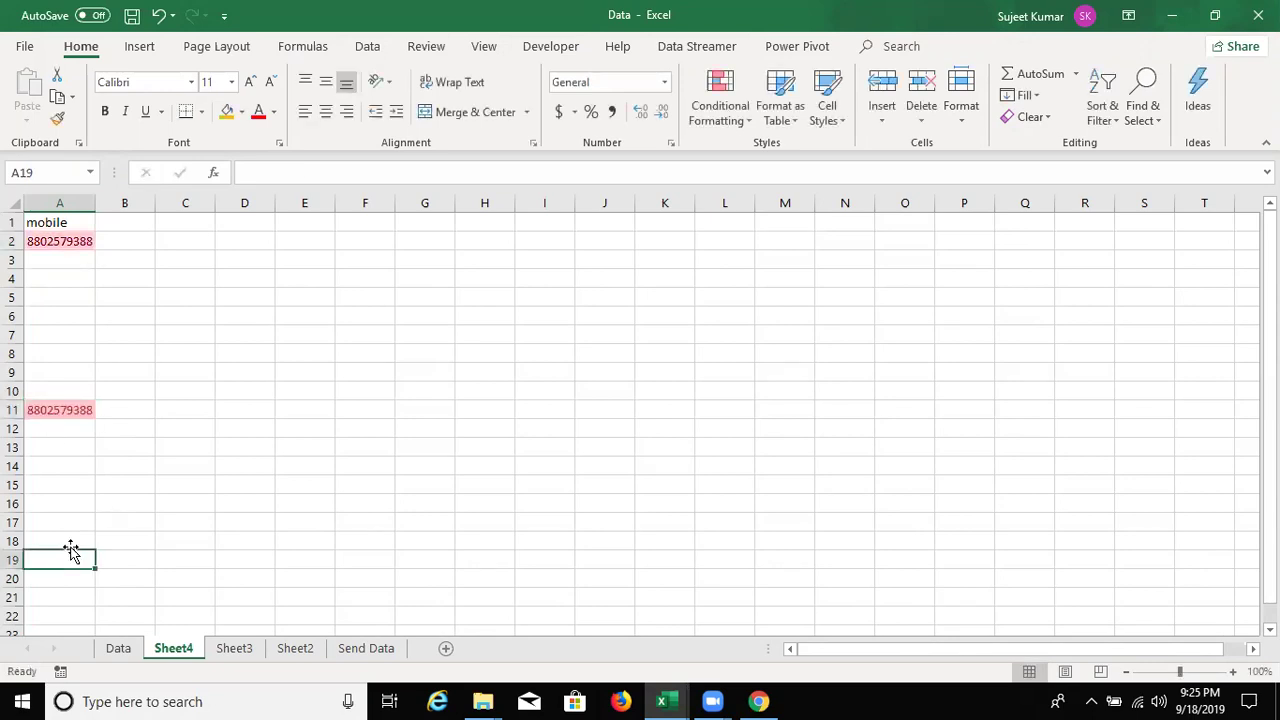
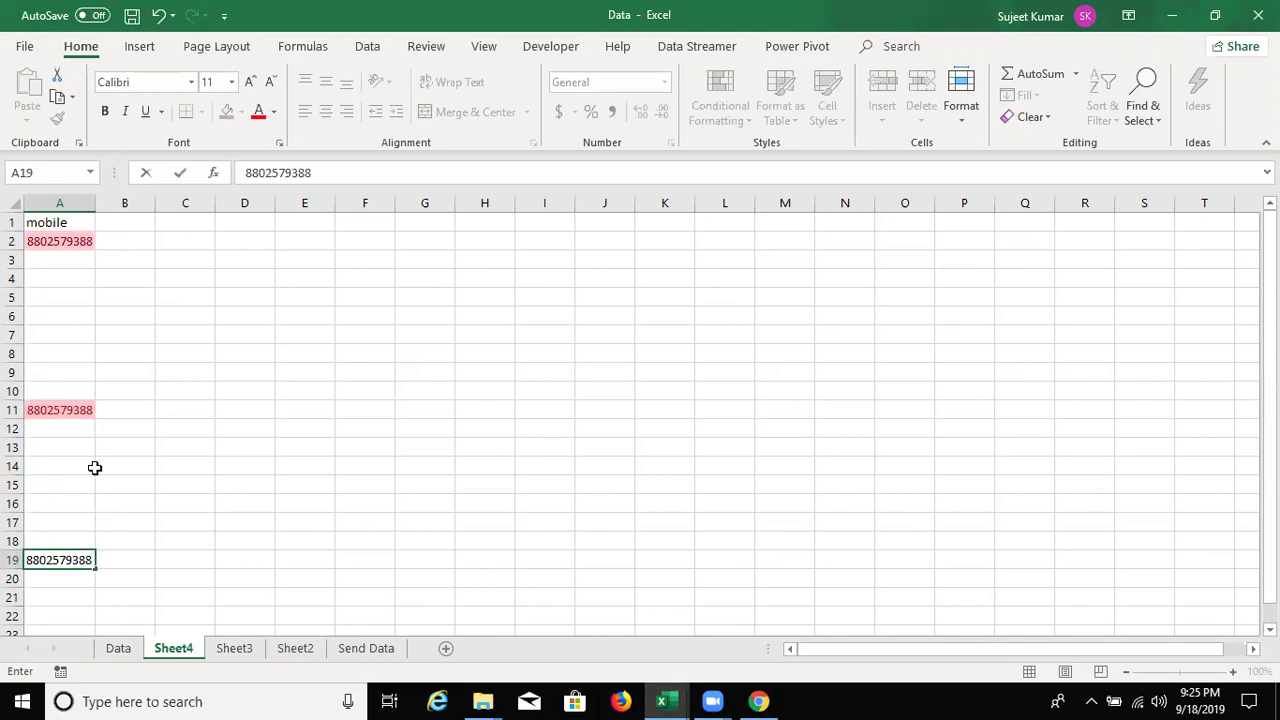
{"action": "left_click", "coordinate": [60, 485]}
{"action": "left_click", "coordinate": [60, 241]}
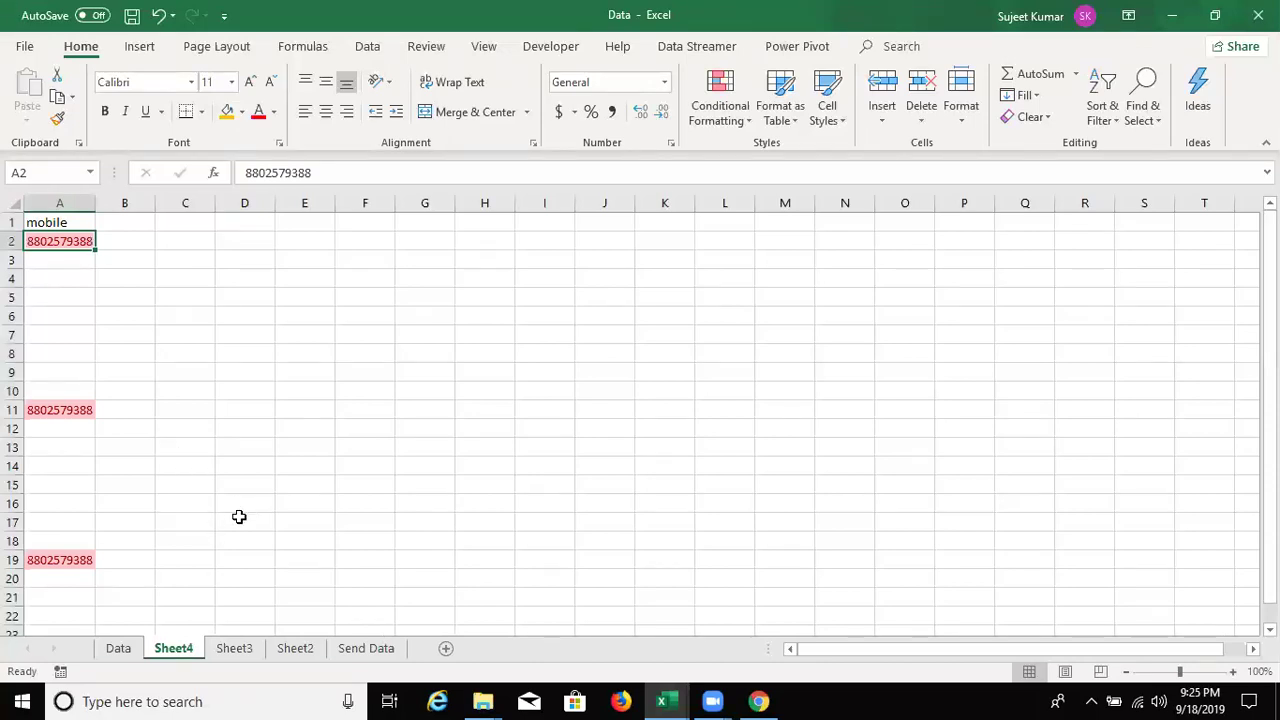
{"action": "left_click", "coordinate": [61, 278]}
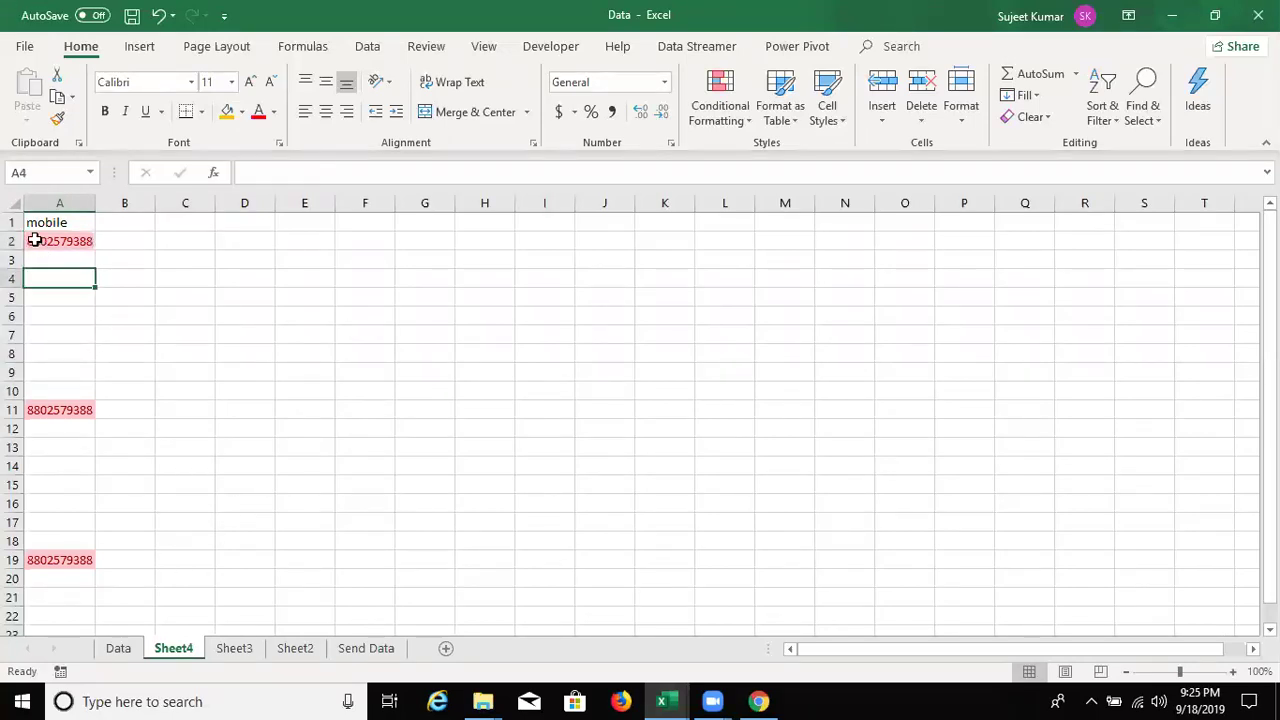
{"action": "left_click", "coordinate": [35, 241]}
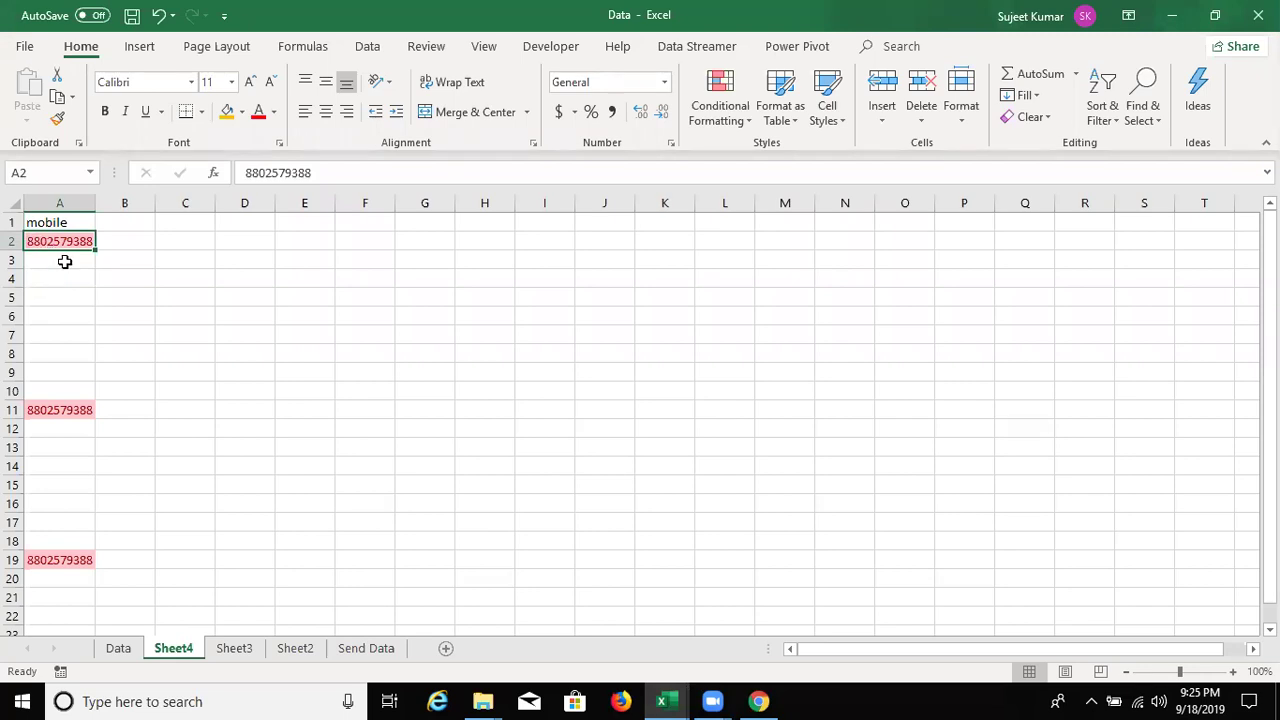
{"action": "left_click_drag", "start_coordinate": [66, 408], "coordinate": [74, 561]}
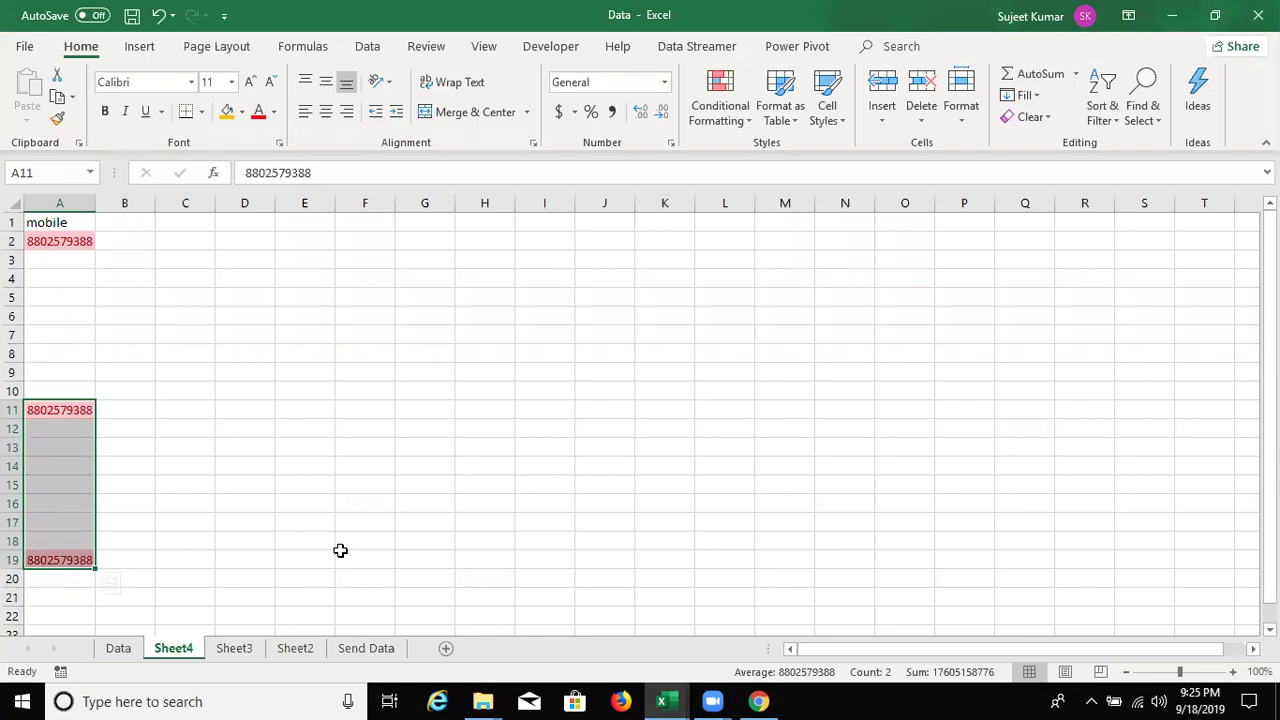
Clear all conditional formatting rules from the entire sheet
{"action": "left_click", "coordinate": [718, 100]}
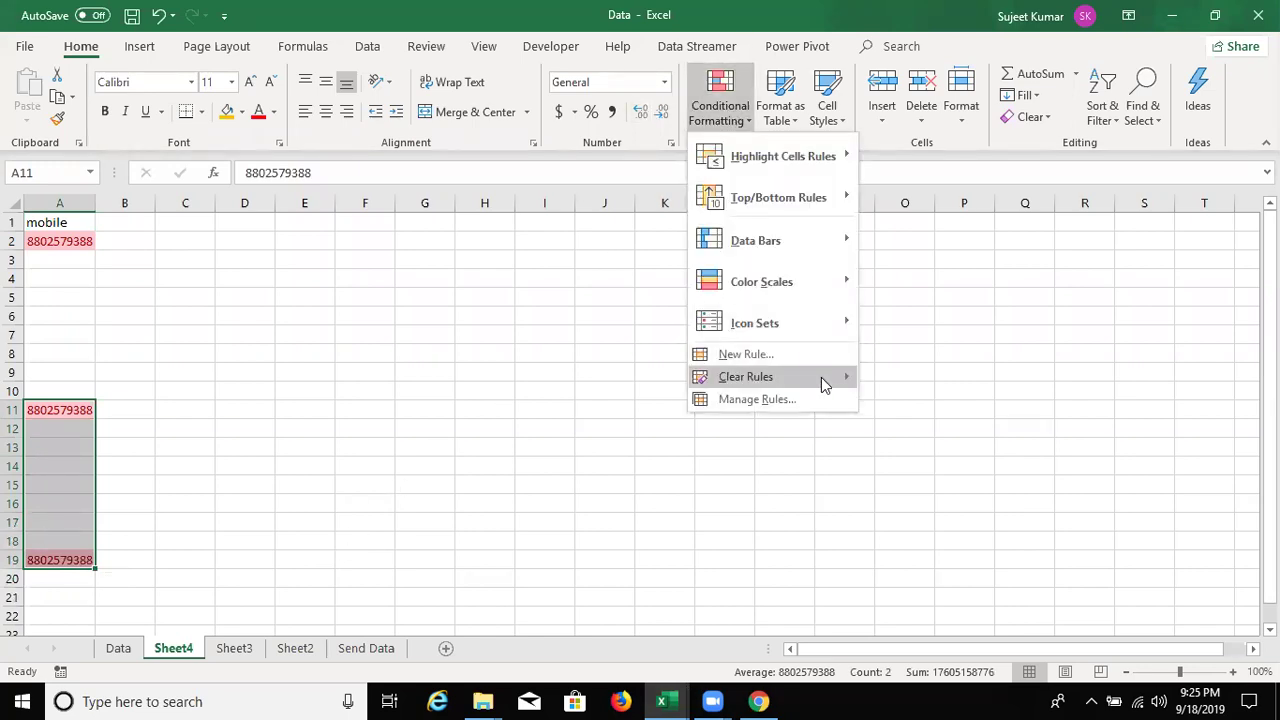
{"action": "mouse_move", "coordinate": [824, 385]}
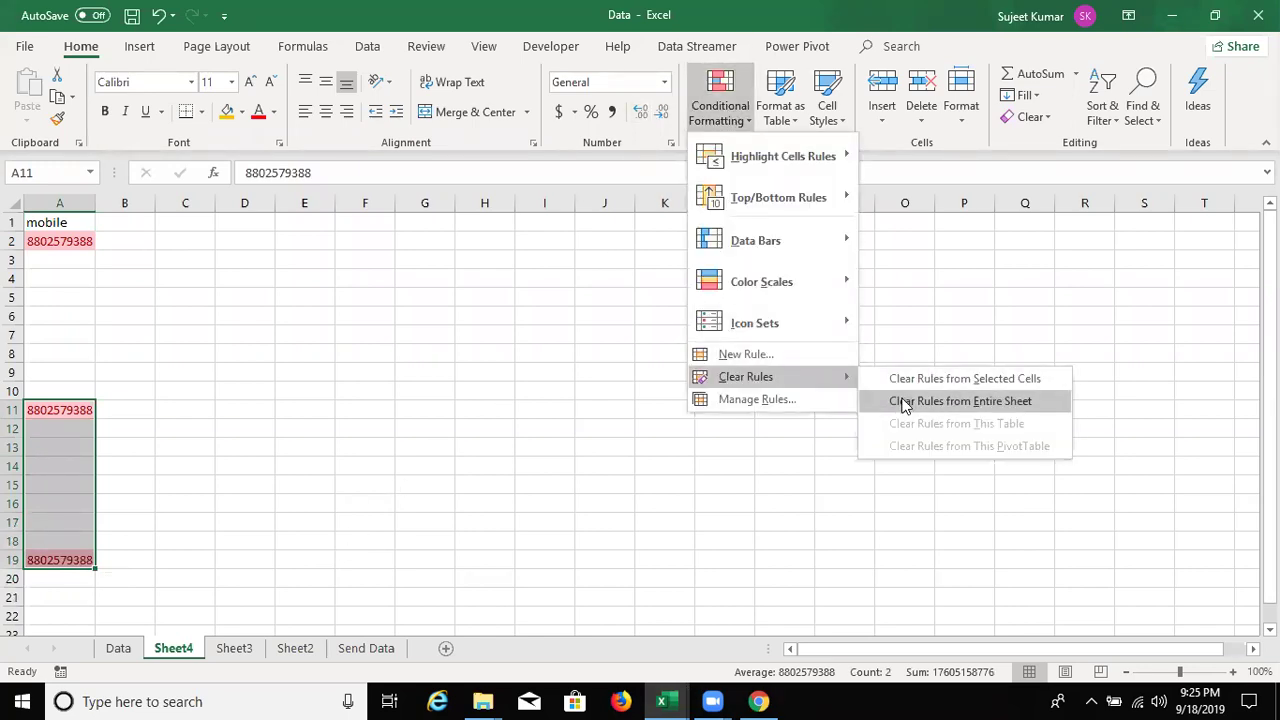
{"action": "left_click", "coordinate": [903, 403]}
{"action": "left_click", "coordinate": [420, 335]}
Give cells A11 and A19 an orange fill
{"action": "left_click", "coordinate": [70, 412]}
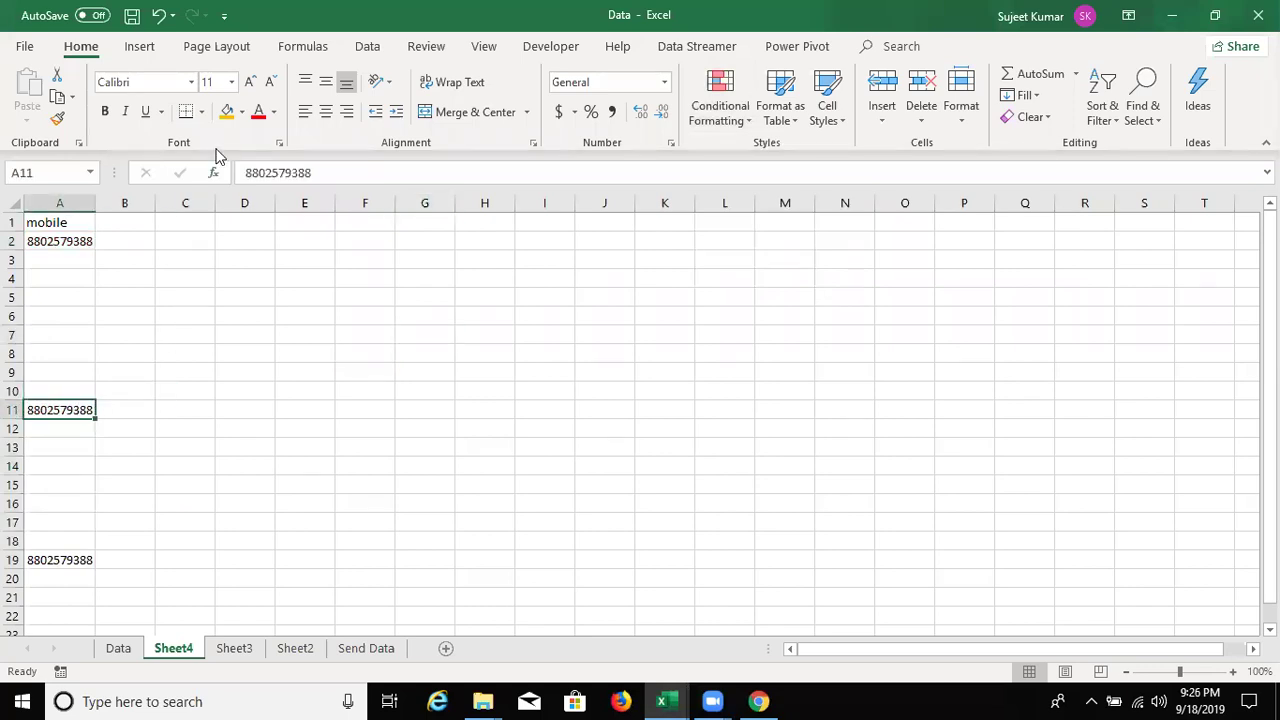
{"action": "left_click", "coordinate": [227, 111]}
{"action": "left_click", "coordinate": [70, 556]}
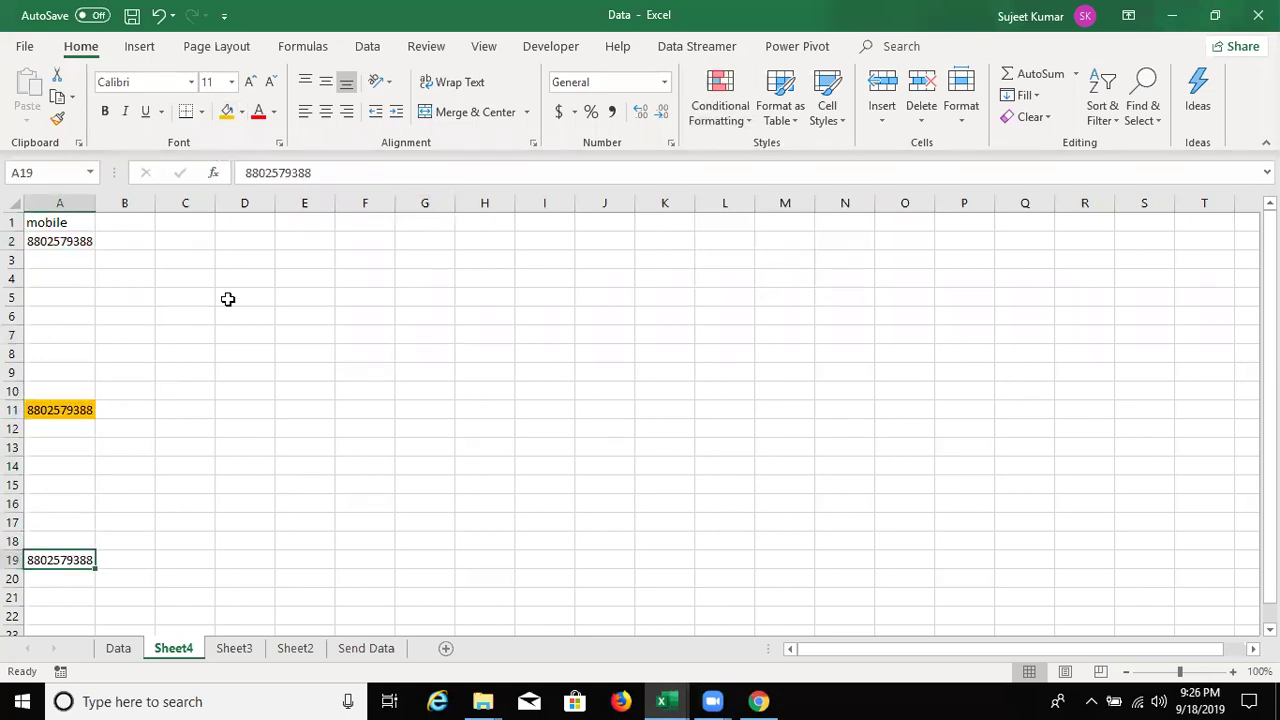
{"action": "left_click", "coordinate": [227, 111]}
{"action": "left_click", "coordinate": [72, 241]}
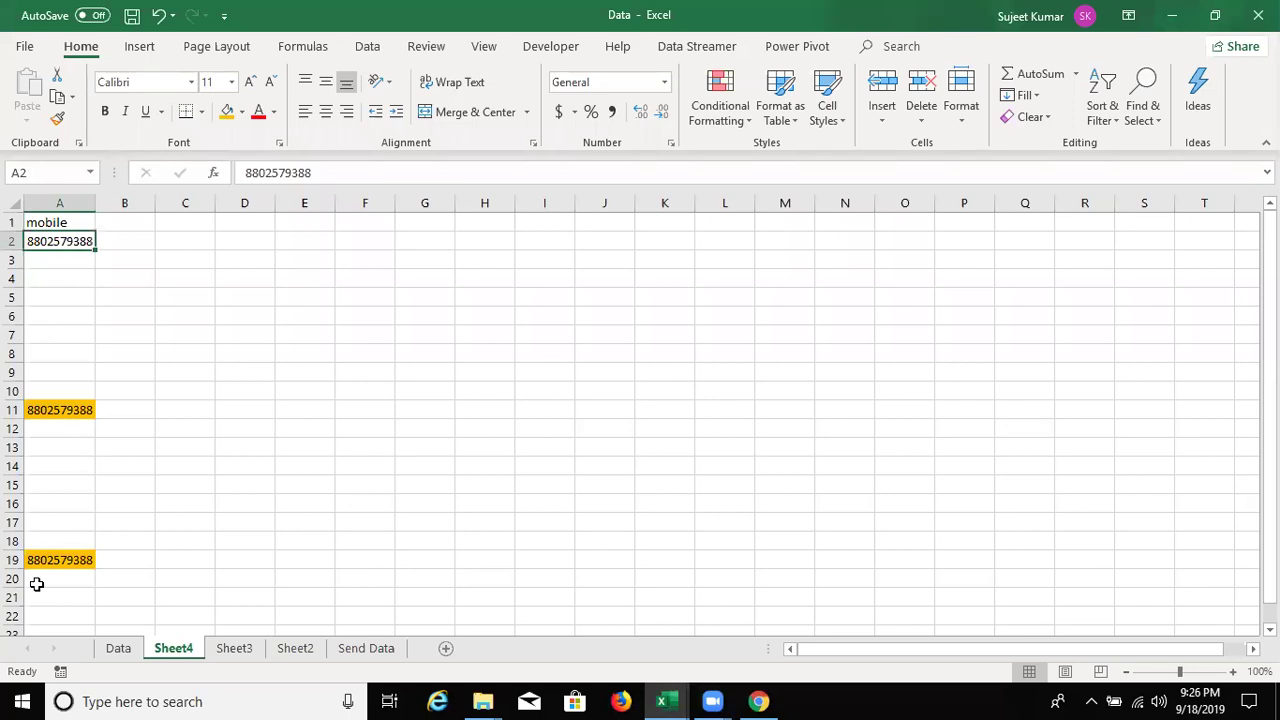
{"action": "left_click", "coordinate": [52, 285]}
{"action": "key", "text": "Return"}
{"action": "key", "text": "Down"}
{"action": "key", "text": "Down"}
{"action": "key", "text": "Down"}
{"action": "key", "text": "Down"}
{"action": "key", "text": "Down"}
{"action": "key", "text": "Down"}
{"action": "key", "text": "Down"}
{"action": "key", "text": "Down"}
{"action": "key", "text": "Down"}
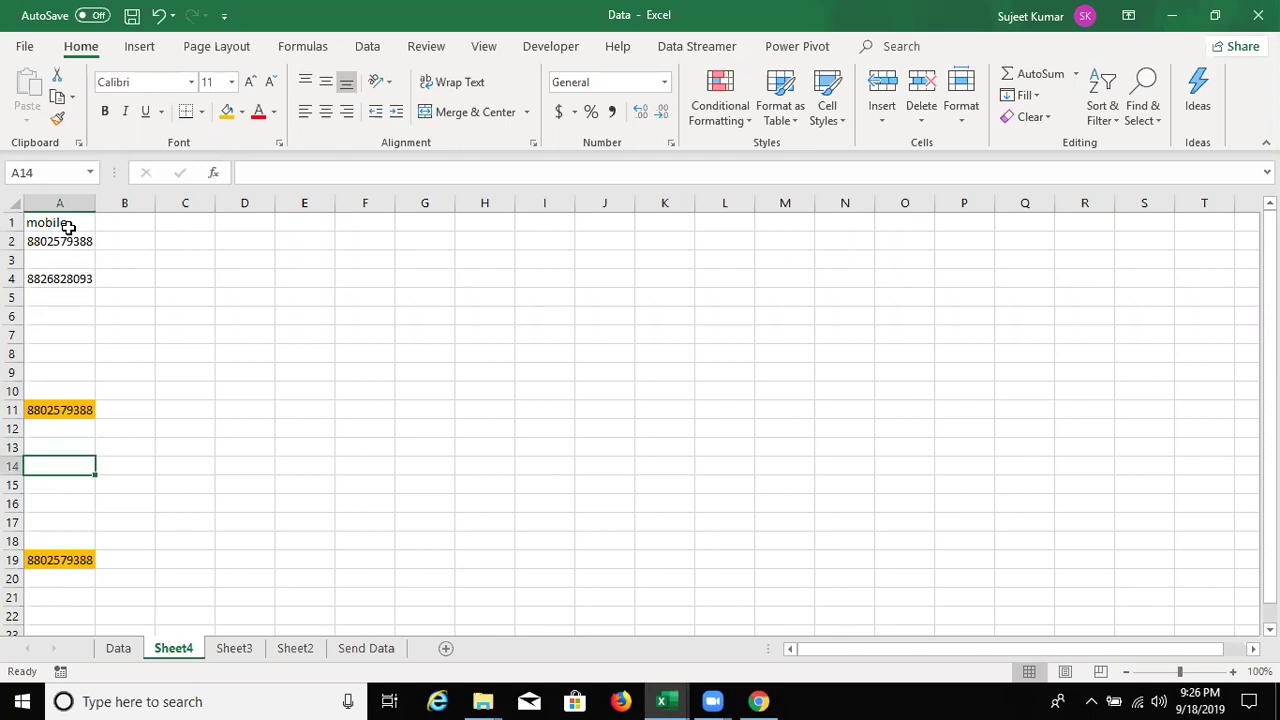
{"action": "key", "text": "Return"}
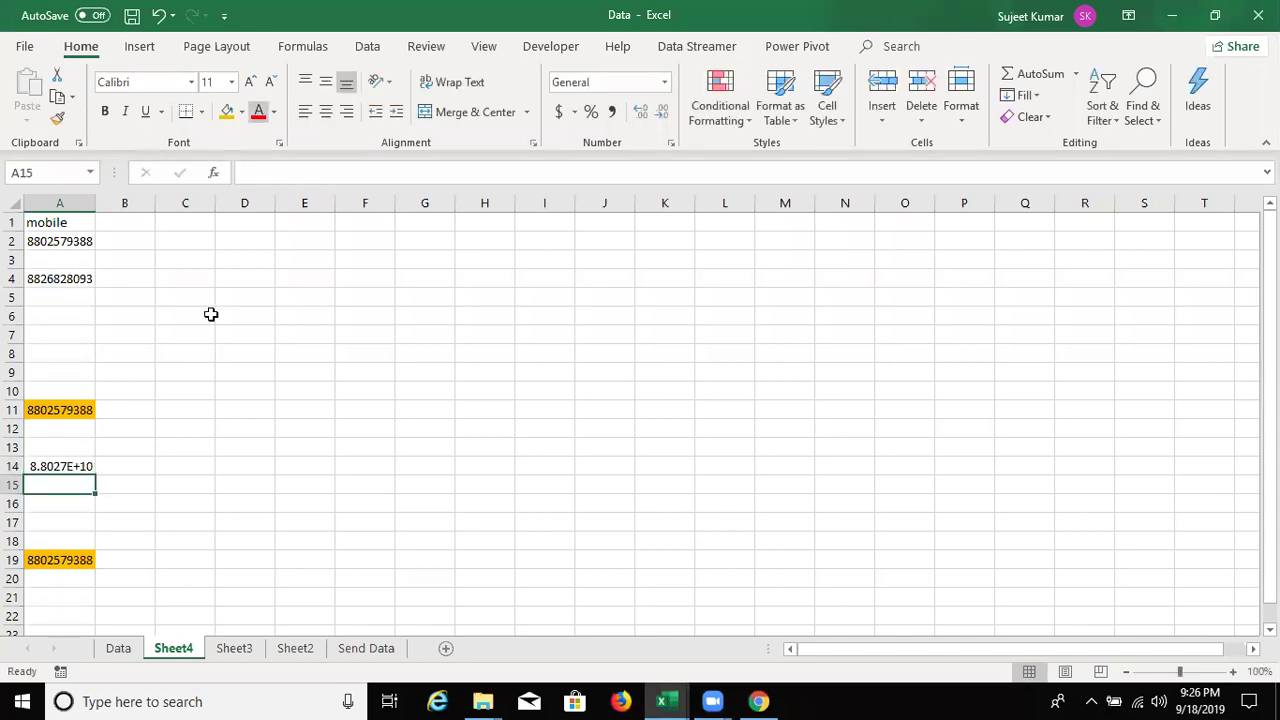
{"action": "left_click", "coordinate": [62, 466]}
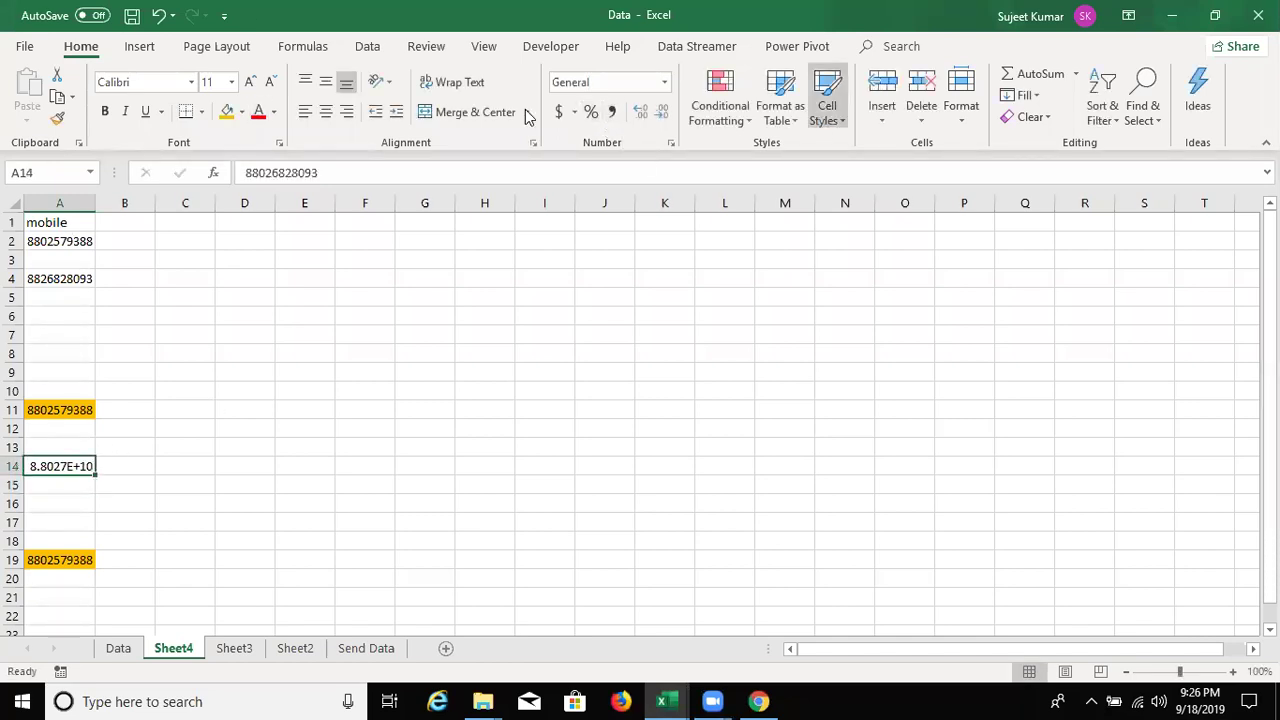
{"action": "left_click", "coordinate": [227, 111]}
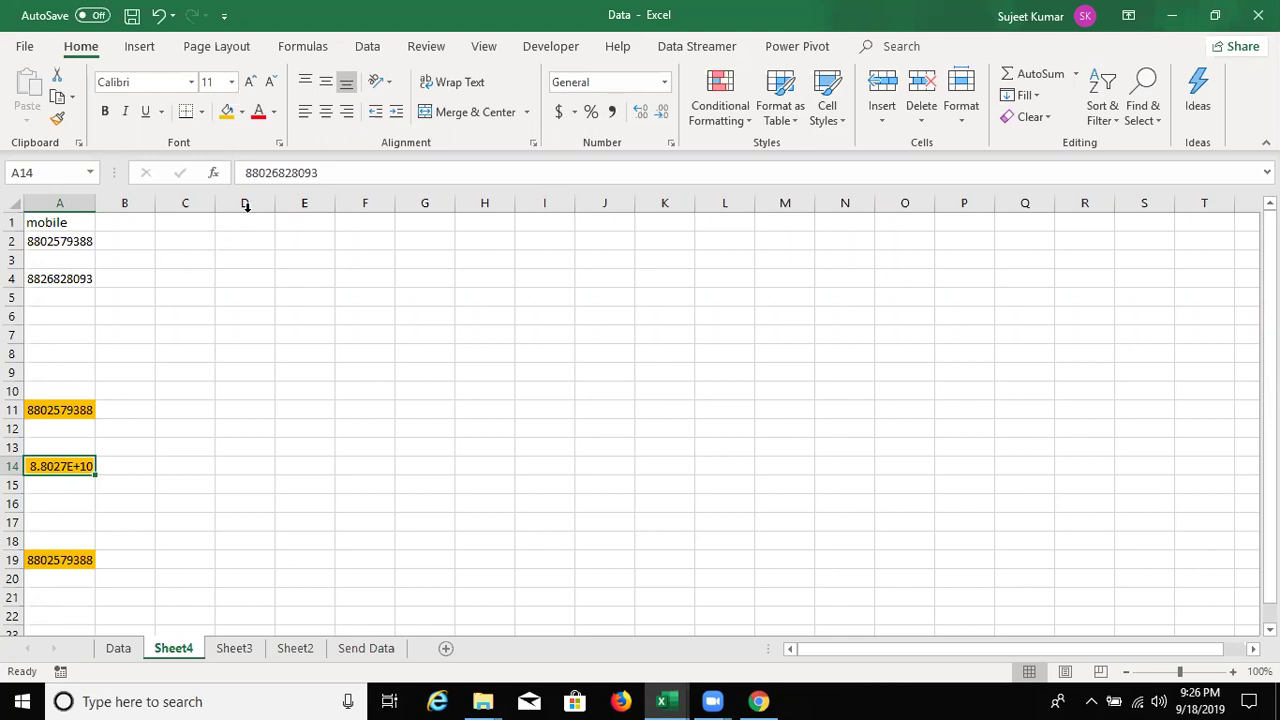
{"action": "left_click", "coordinate": [266, 173]}
{"action": "key", "text": "BackSpace"}
{"action": "key", "text": "Return"}
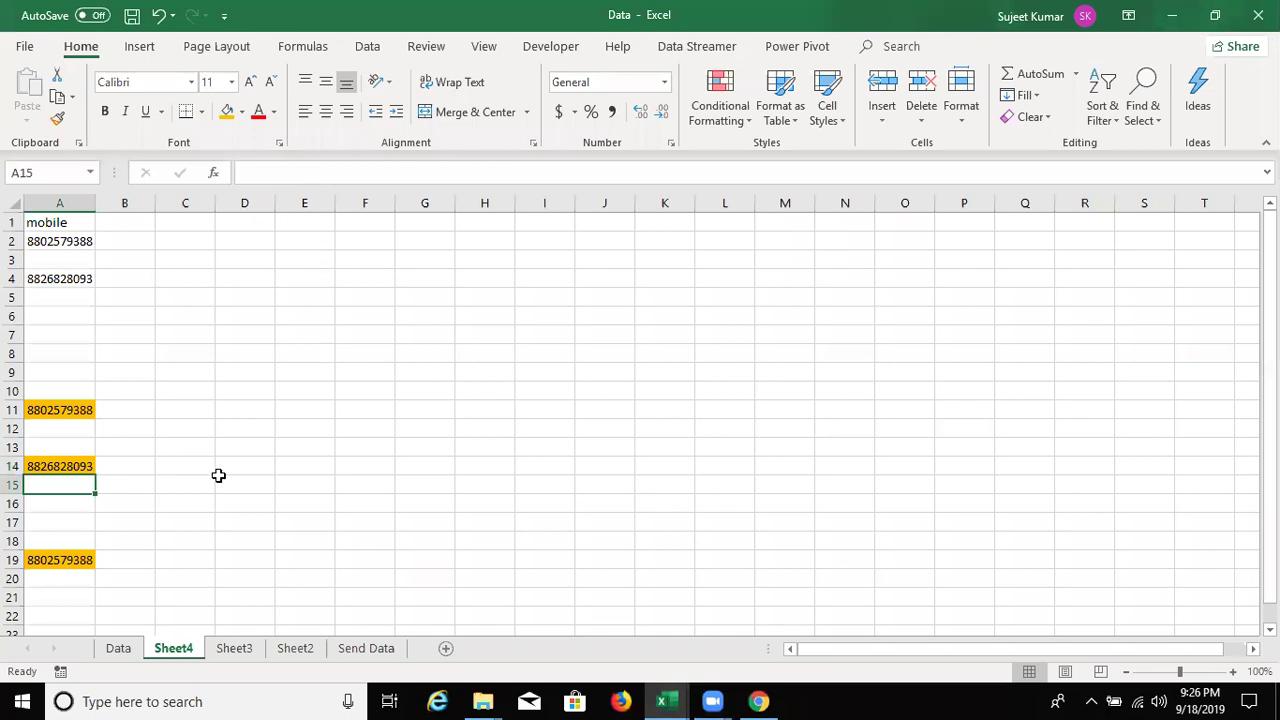
{"action": "left_click", "coordinate": [79, 463]}
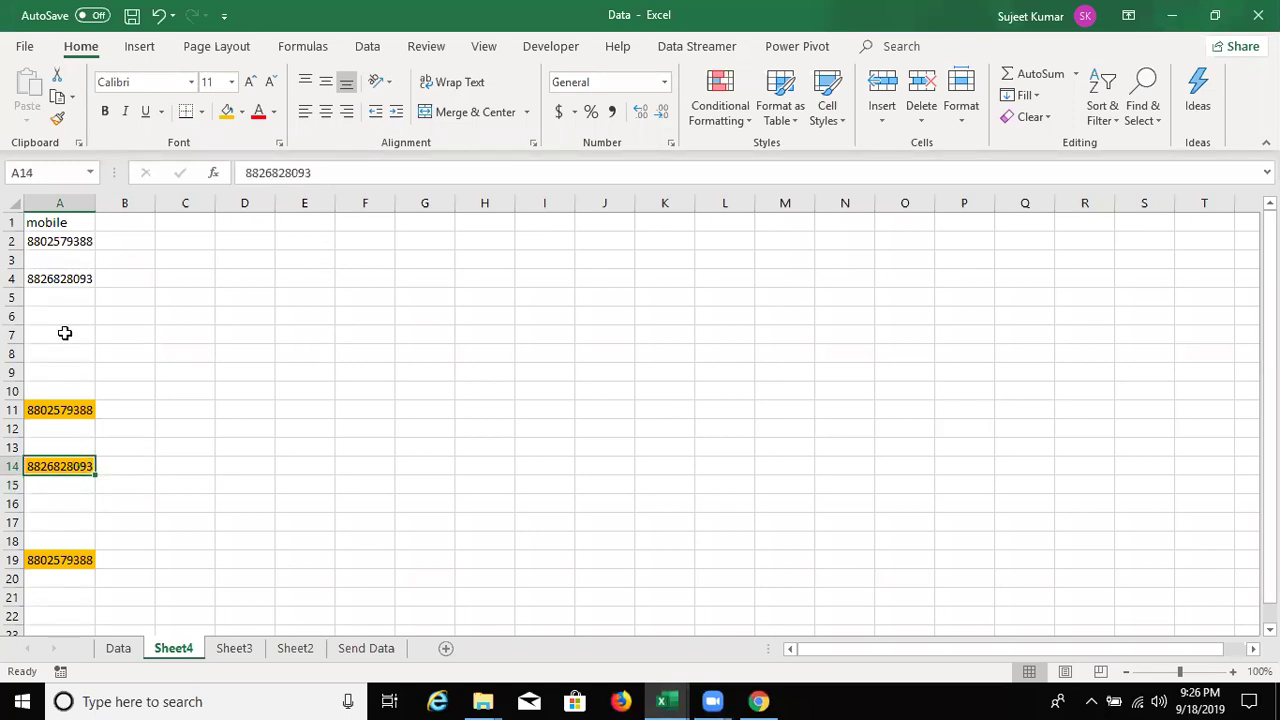
Remove the fill colour from cells A6:A20
{"action": "left_click_drag", "start_coordinate": [40, 318], "coordinate": [66, 581]}
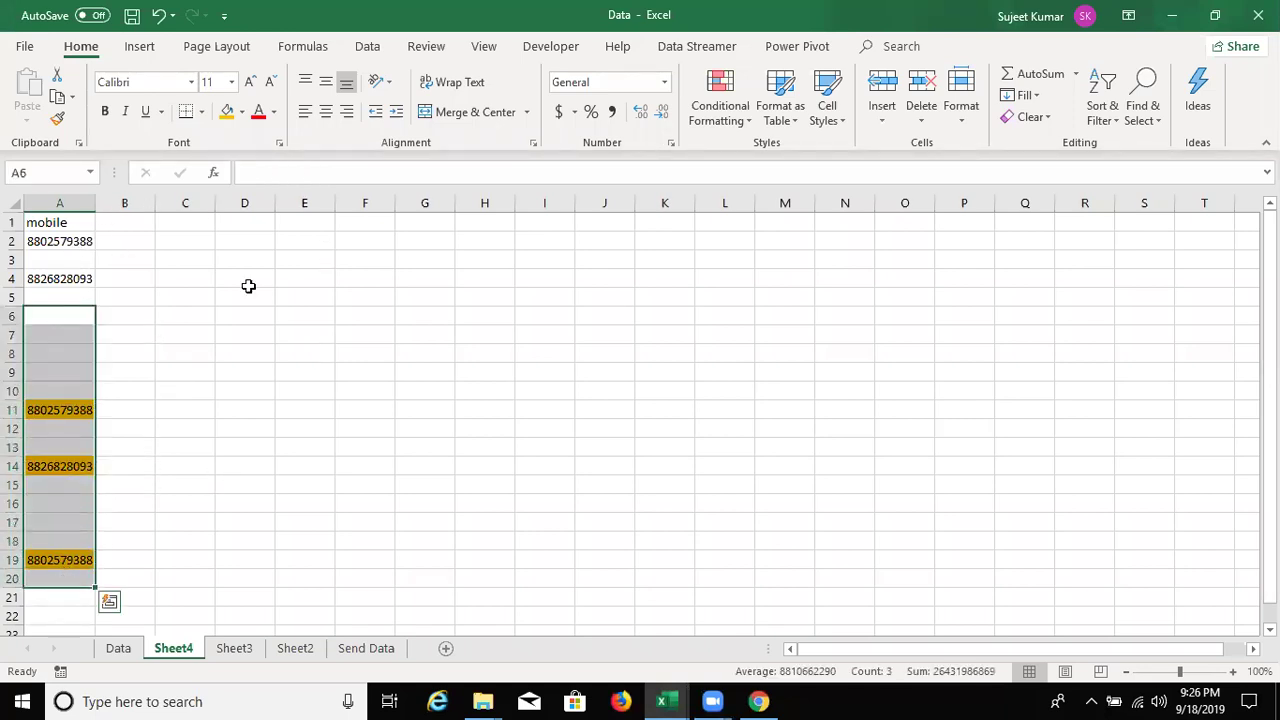
{"action": "left_click", "coordinate": [242, 111]}
{"action": "left_click", "coordinate": [251, 276]}
Enter a COUNTIF formula in B2 counting A2's number across column A
{"action": "left_click", "coordinate": [154, 317]}
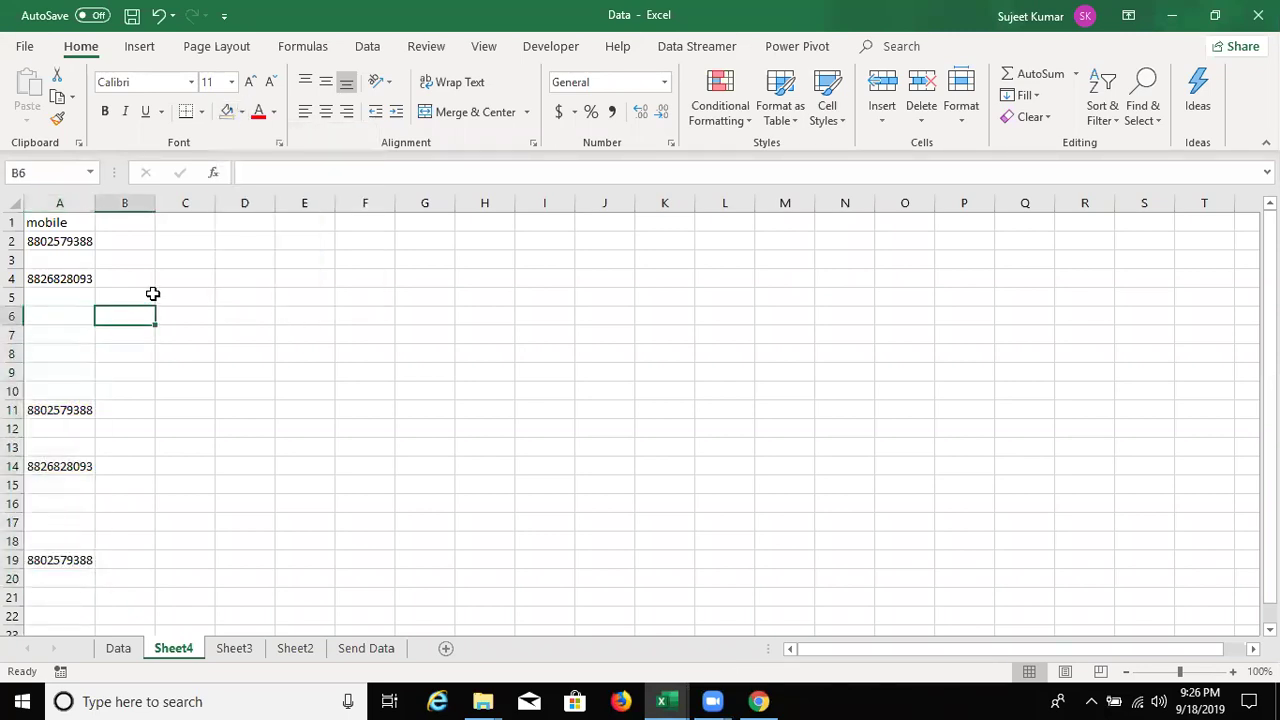
{"action": "left_click", "coordinate": [120, 241]}
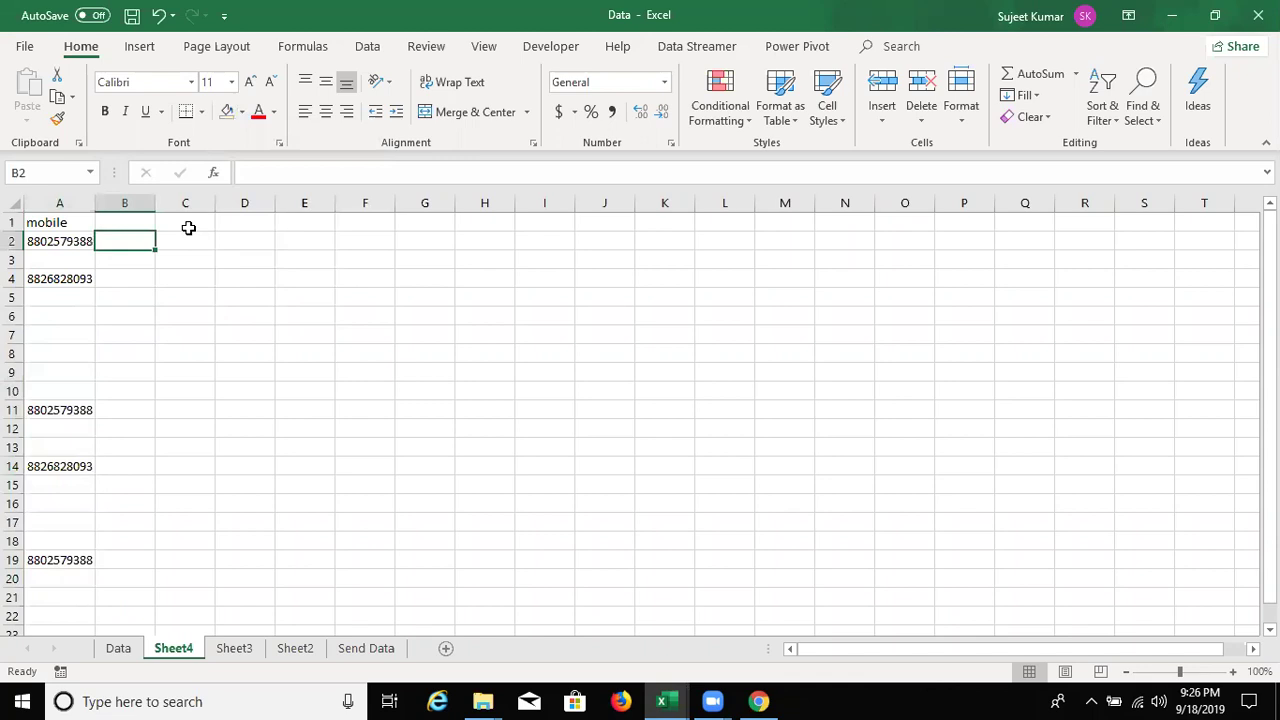
{"action": "type", "text": "=coun"}
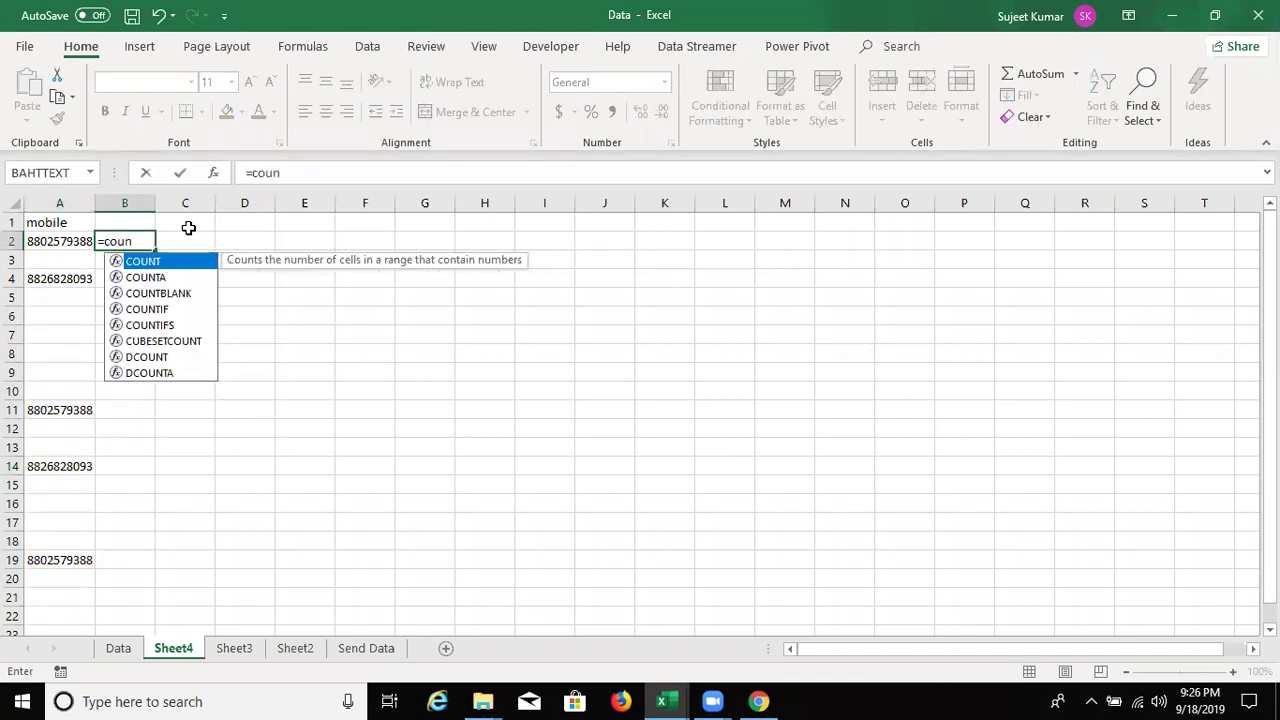
{"action": "key", "text": "Down"}
{"action": "key", "text": "Down"}
{"action": "key", "text": "Down"}
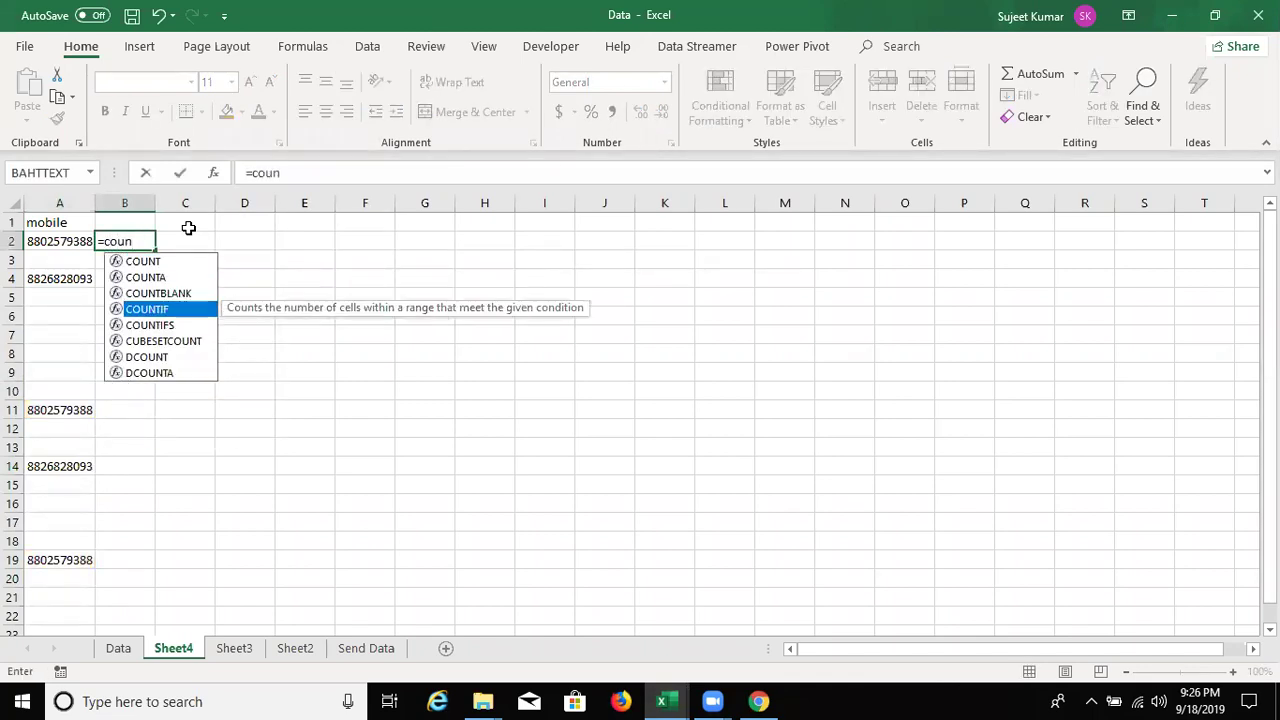
{"action": "key", "text": "Tab"}
{"action": "left_click", "coordinate": [60, 202]}
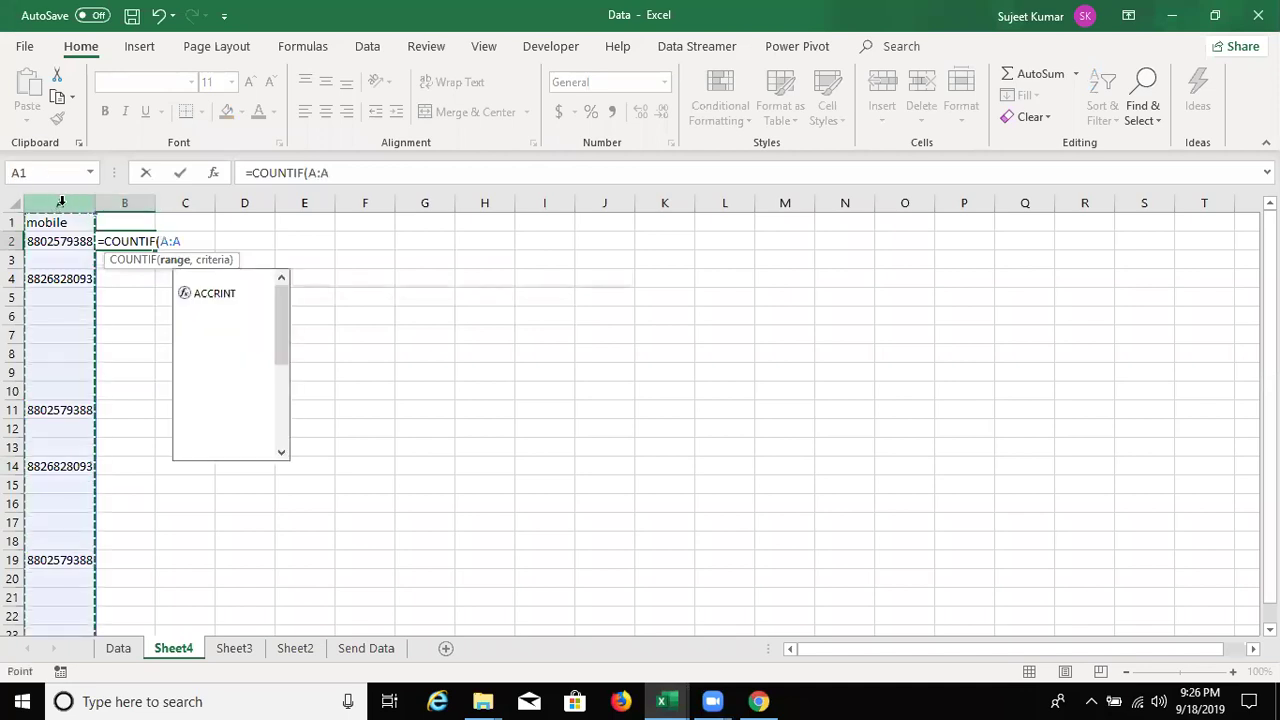
{"action": "type", "text": ","}
{"action": "left_click", "coordinate": [35, 245]}
{"action": "key", "text": "Return"}
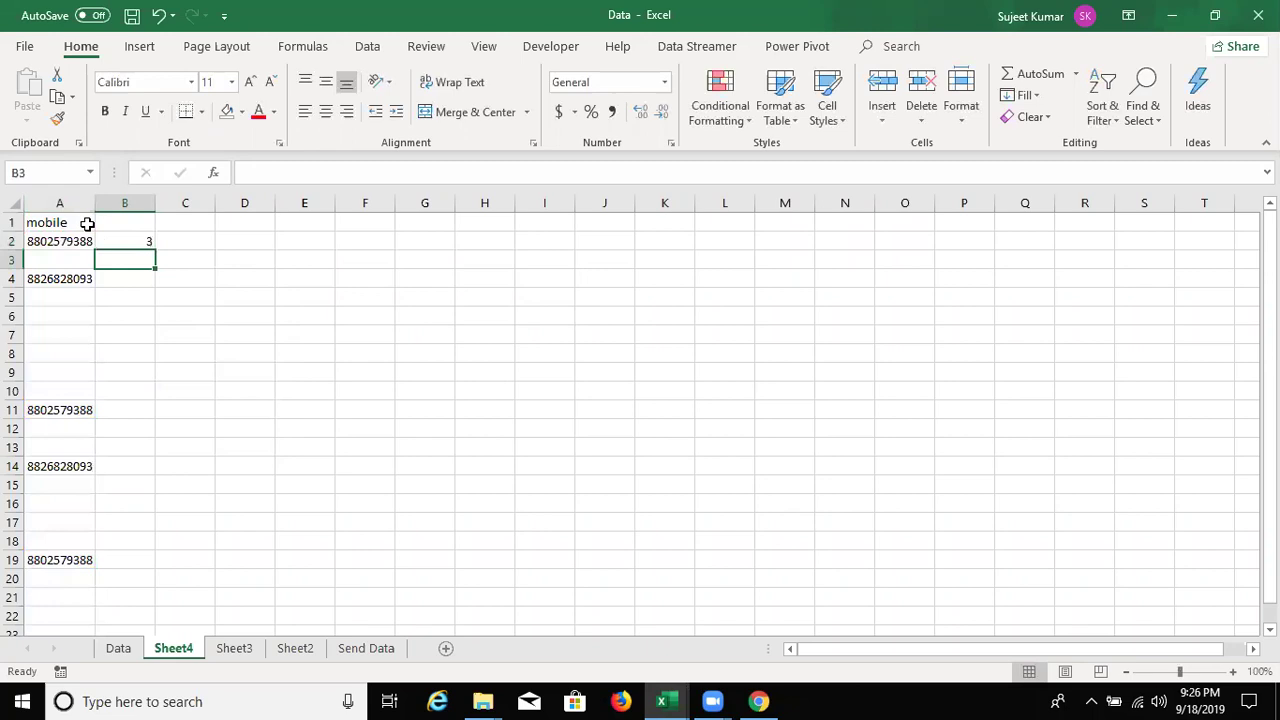
Copy the B2 count formula into B4, B11, B14 and B19
{"action": "key", "text": "Up"}
{"action": "key", "text": "ctrl+c"}
{"action": "key", "text": "Down"}
{"action": "key", "text": "Down"}
{"action": "key", "text": "ctrl+v"}
{"action": "key", "text": "Down"}
{"action": "key", "text": "Down"}
{"action": "key", "text": "Down"}
{"action": "key", "text": "Down"}
{"action": "key", "text": "Down"}
{"action": "key", "text": "Down"}
{"action": "key", "text": "Down"}
{"action": "key", "text": "Return"}
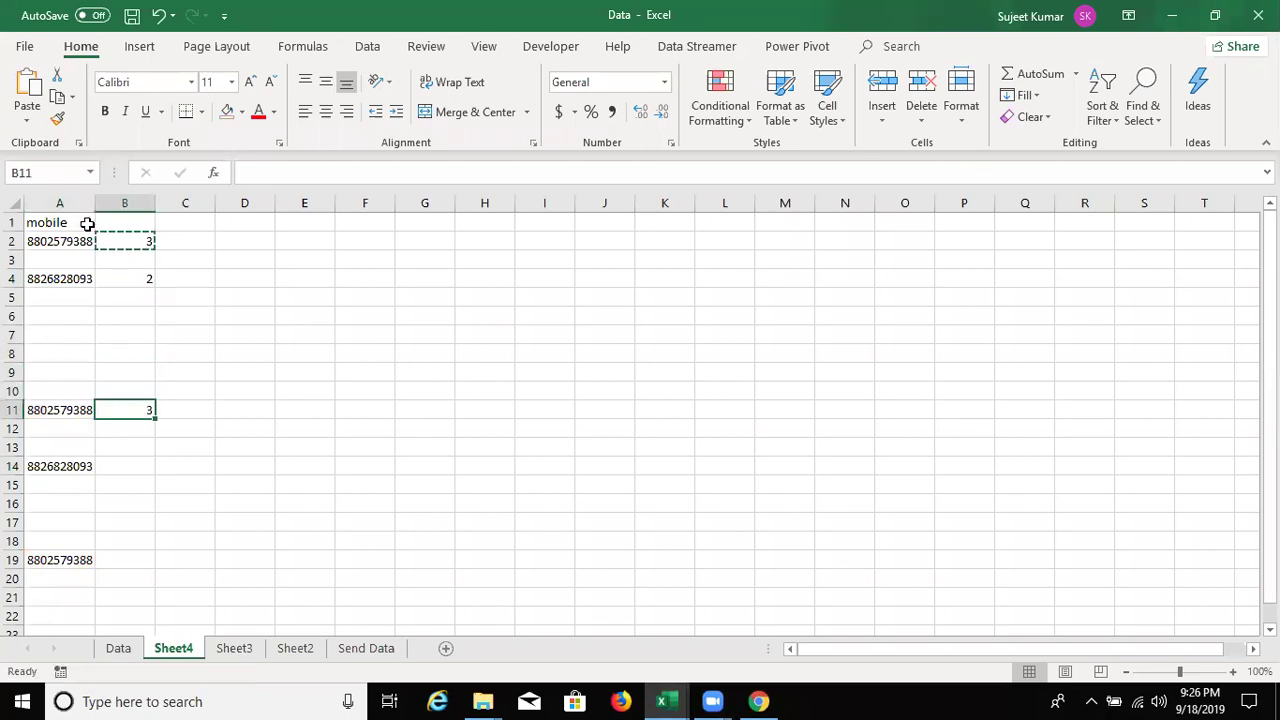
{"action": "key", "text": "ctrl+v"}
{"action": "key", "text": "Down"}
{"action": "key", "text": "Down"}
{"action": "key", "text": "Down"}
{"action": "key", "text": "Down"}
{"action": "key", "text": "Up"}
{"action": "key", "text": "ctrl+v"}
{"action": "key", "text": "Down"}
{"action": "key", "text": "Down"}
{"action": "key", "text": "Down"}
{"action": "key", "text": "Down"}
{"action": "key", "text": "Down"}
{"action": "key", "text": "ctrl+v"}
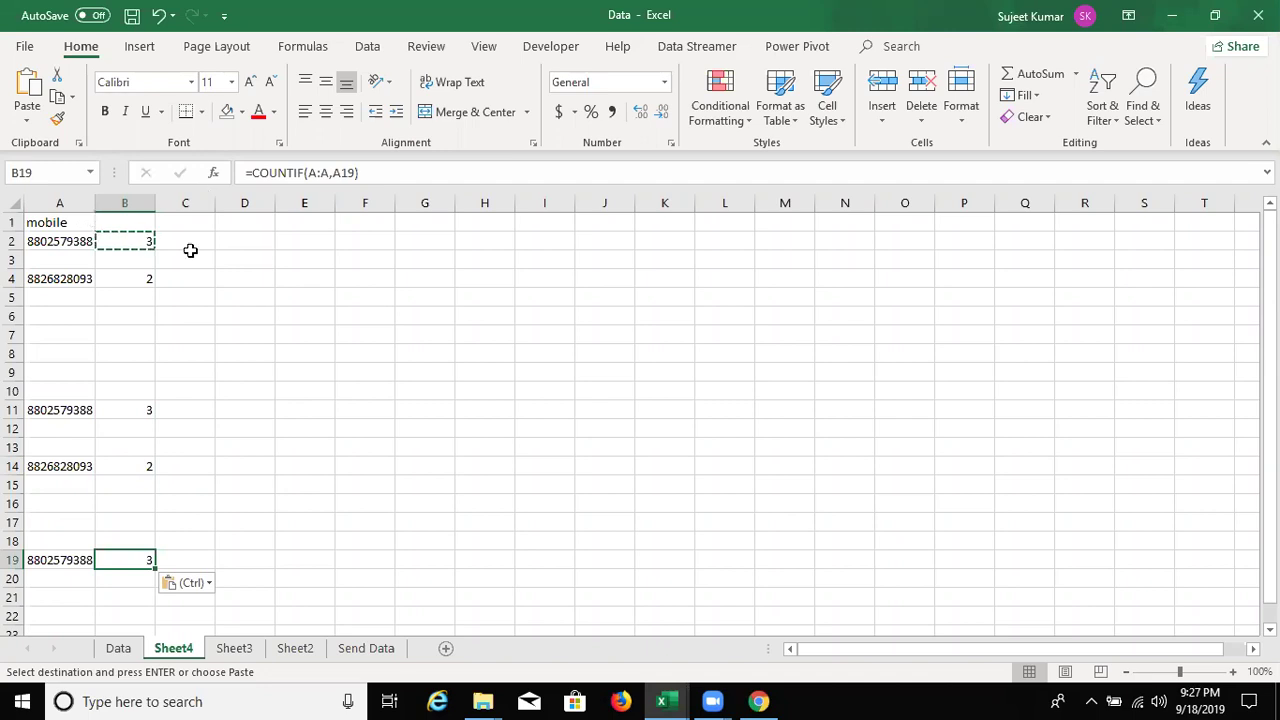
Type running counts 1, 1 and 2 into B2, B4 and B11, then select A4:B19
{"action": "left_click", "coordinate": [133, 243]}
{"action": "key", "text": "Return"}
{"action": "key", "text": "Down"}
{"action": "type", "text": "1"}
{"action": "key", "text": "Return"}
{"action": "key", "text": "Down"}
{"action": "key", "text": "Down"}
{"action": "key", "text": "Down"}
{"action": "key", "text": "Down"}
{"action": "key", "text": "Down"}
{"action": "key", "text": "Down"}
{"action": "type", "text": "2"}
{"action": "key", "text": "Return"}
{"action": "key", "text": "Down"}
{"action": "key", "text": "Down"}
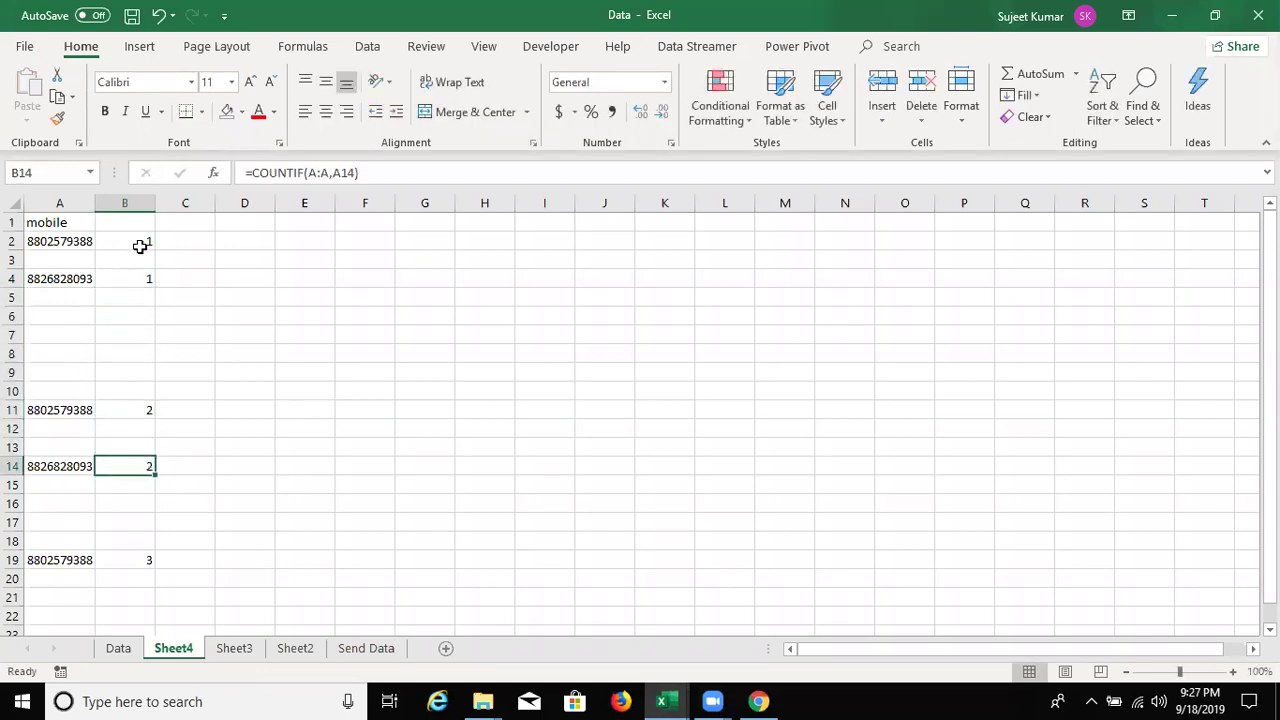
{"action": "key", "text": "Down"}
{"action": "key", "text": "Down"}
{"action": "key", "text": "Down"}
{"action": "key", "text": "Down"}
{"action": "key", "text": "Down"}
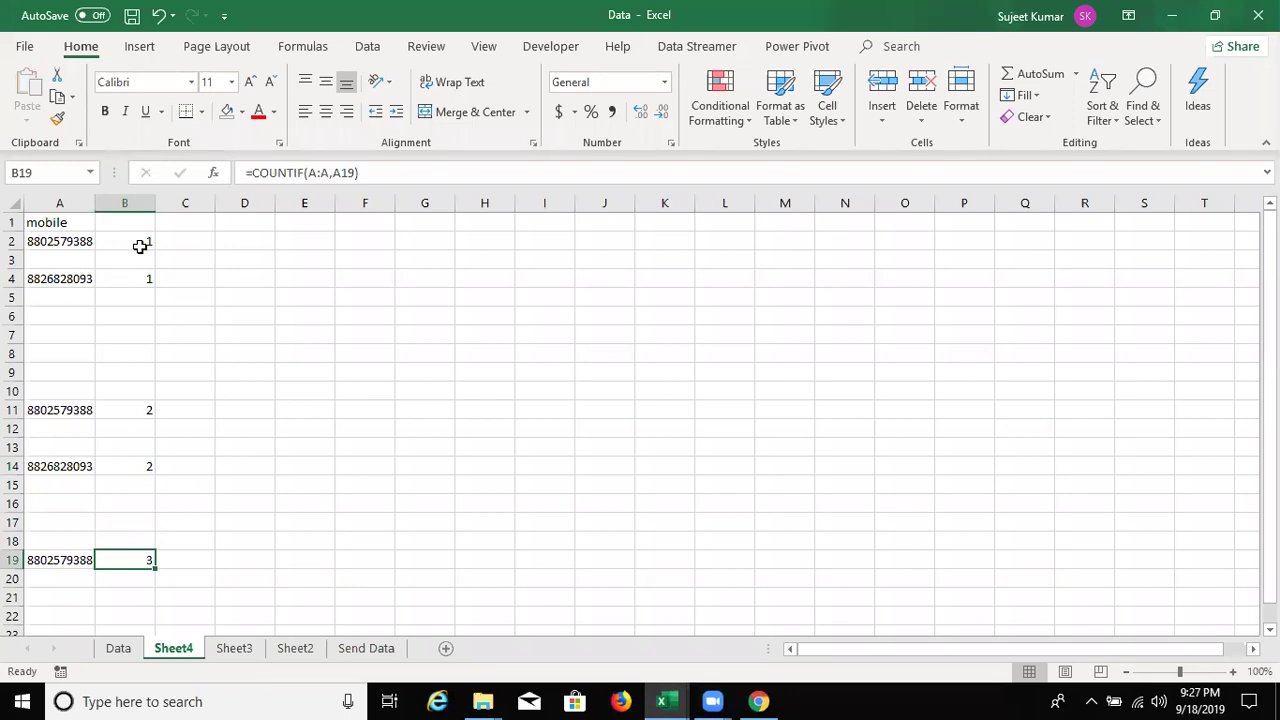
{"action": "mouse_move", "coordinate": [84, 279]}
{"action": "left_mouse_down"}
{"action": "mouse_move", "coordinate": [133, 674]}
{"action": "mouse_move", "coordinate": [129, 580]}
{"action": "left_mouse_up"}
{"action": "scroll", "coordinate": [129, 580], "scroll_direction": "up", "scroll_amount": 6}
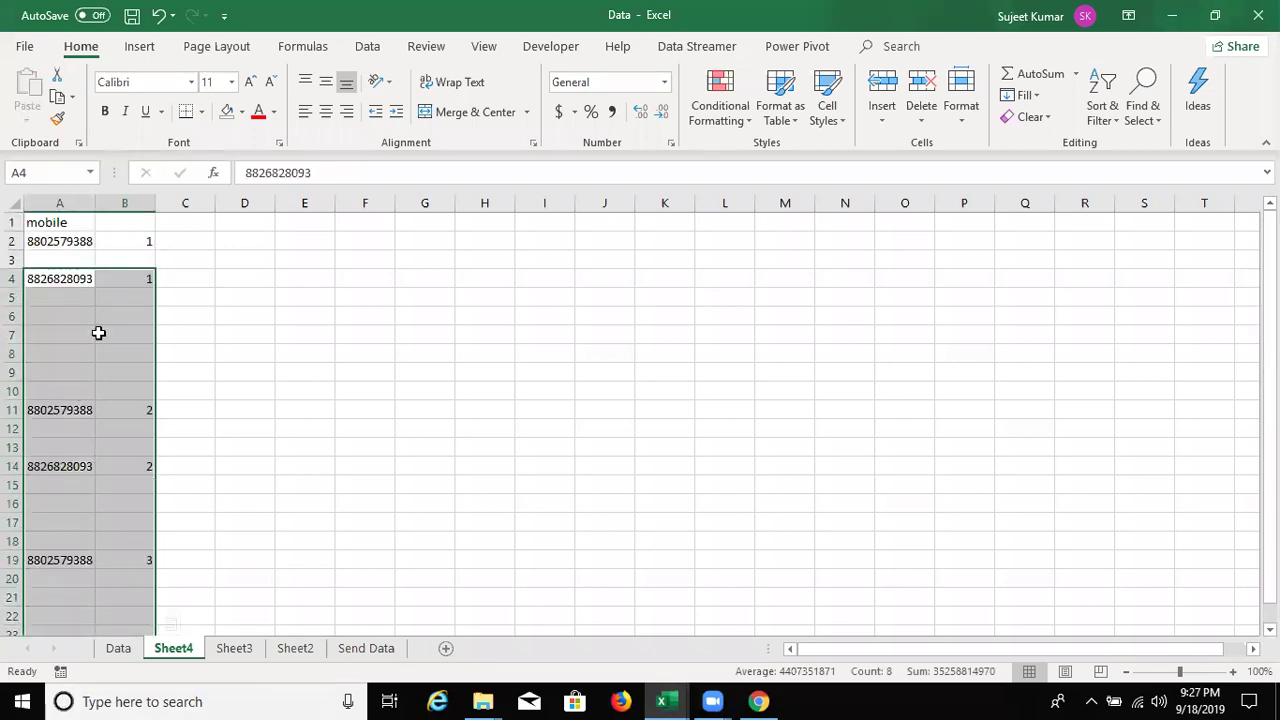
Enter =COUNTIF(A2:A2,A2) in cell B2
{"action": "left_click", "coordinate": [129, 241]}
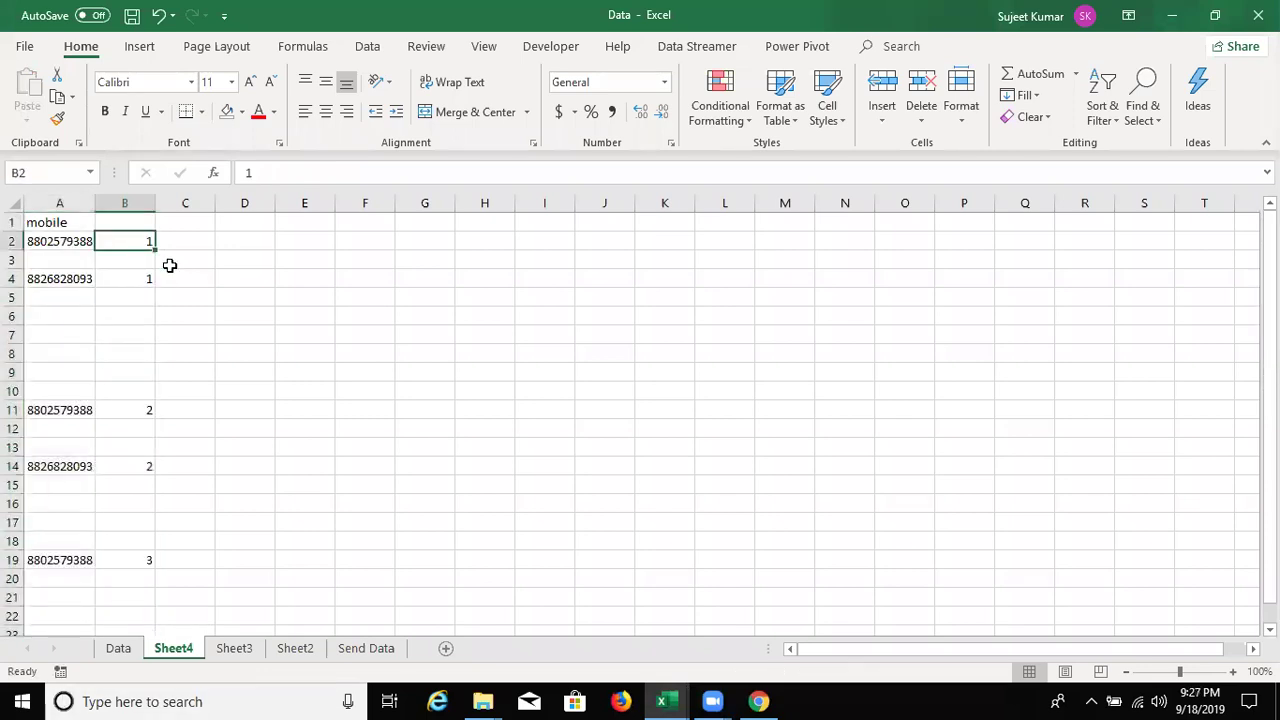
{"action": "type", "text": "=cou"}
{"action": "left_click", "coordinate": [172, 276]}
{"action": "key", "text": "Down"}
{"action": "key", "text": "Down"}
{"action": "key", "text": "Tab"}
{"action": "key", "text": "Left"}
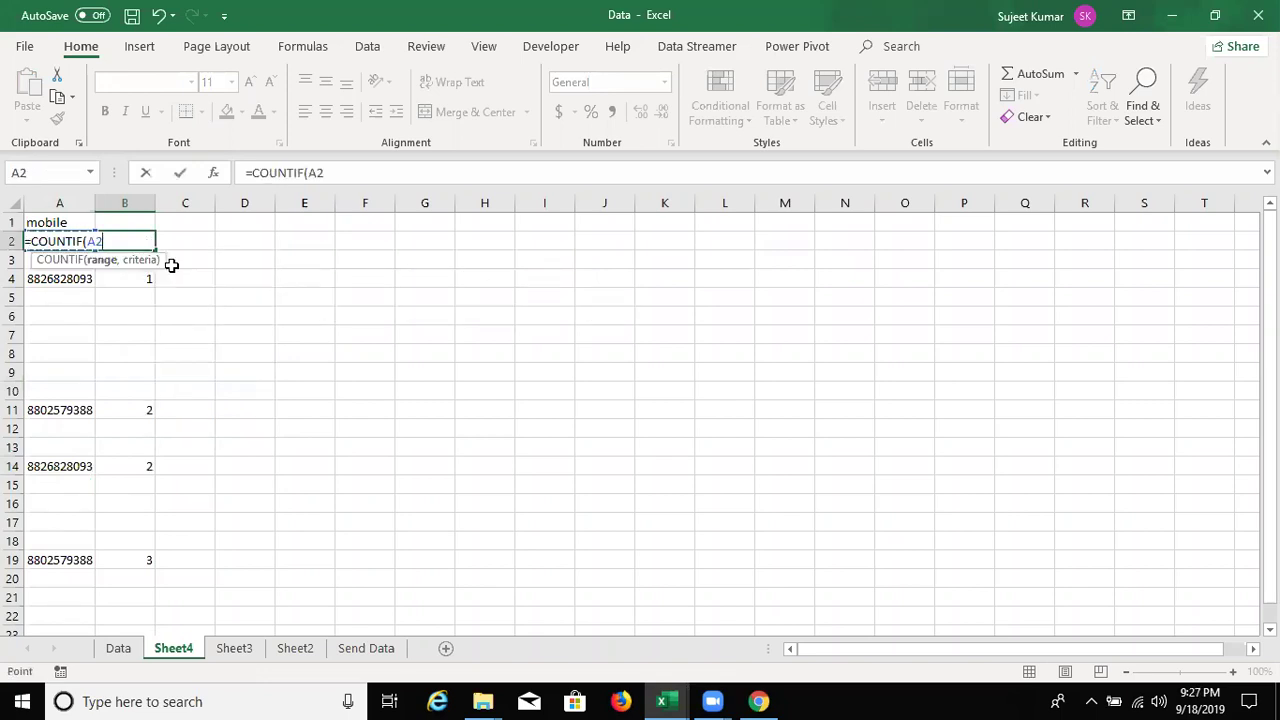
{"action": "key", "text": "F2"}
{"action": "type", "text": ":A"}
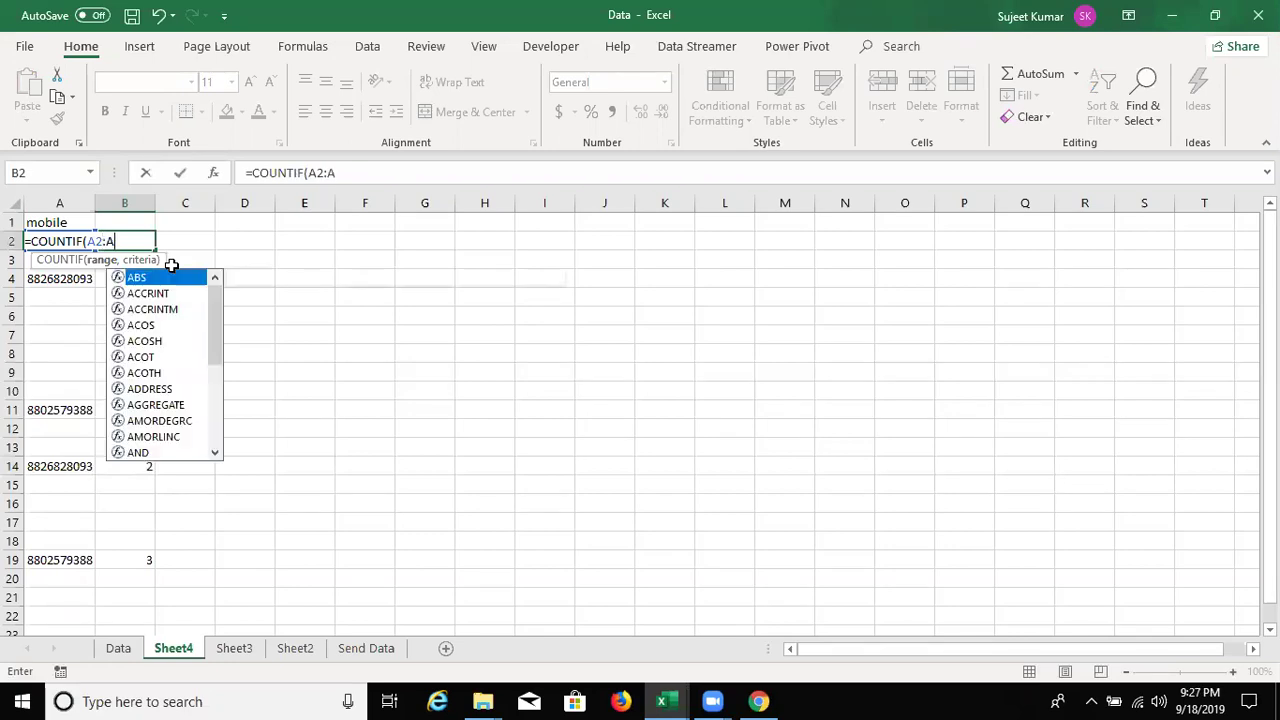
{"action": "type", "text": "2,"}
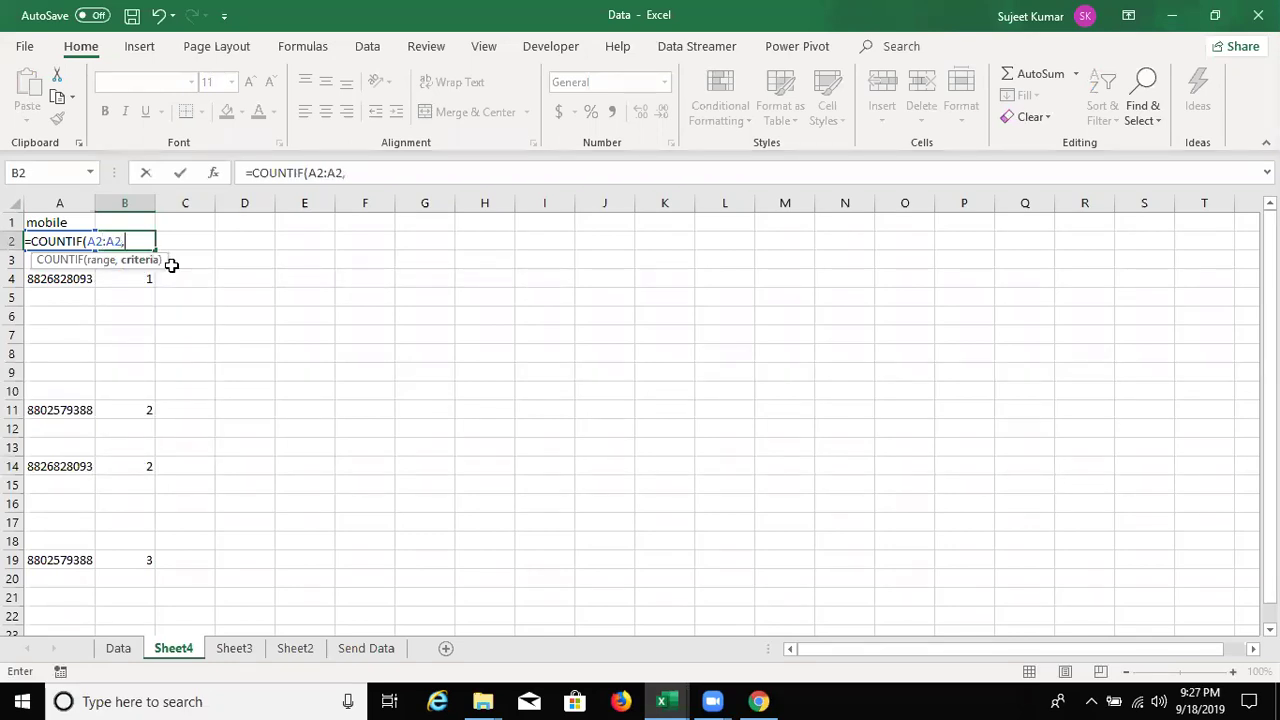
{"action": "type", "text": "A2"}
{"action": "key", "text": "ctrl+Return"}
Anchor the range start as $A$2, copy B2 and select B3:B20 for pasting
{"action": "left_click", "coordinate": [309, 173]}
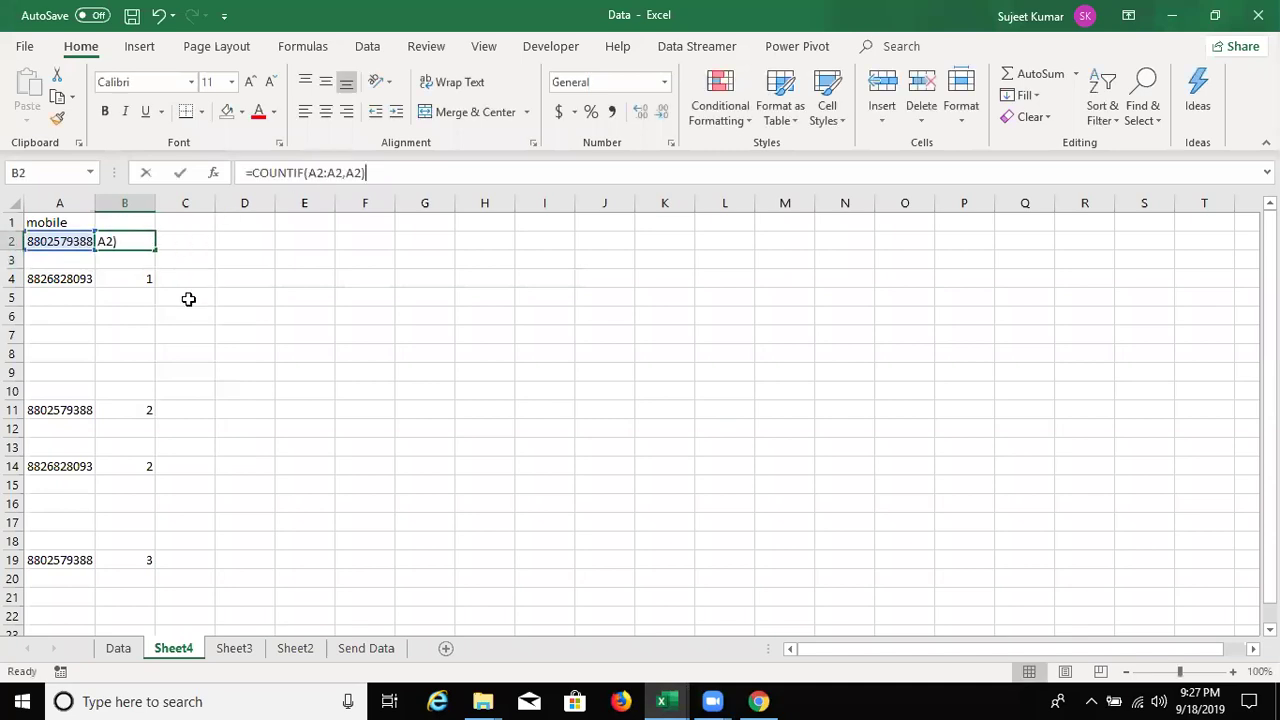
{"action": "key", "text": "Escape"}
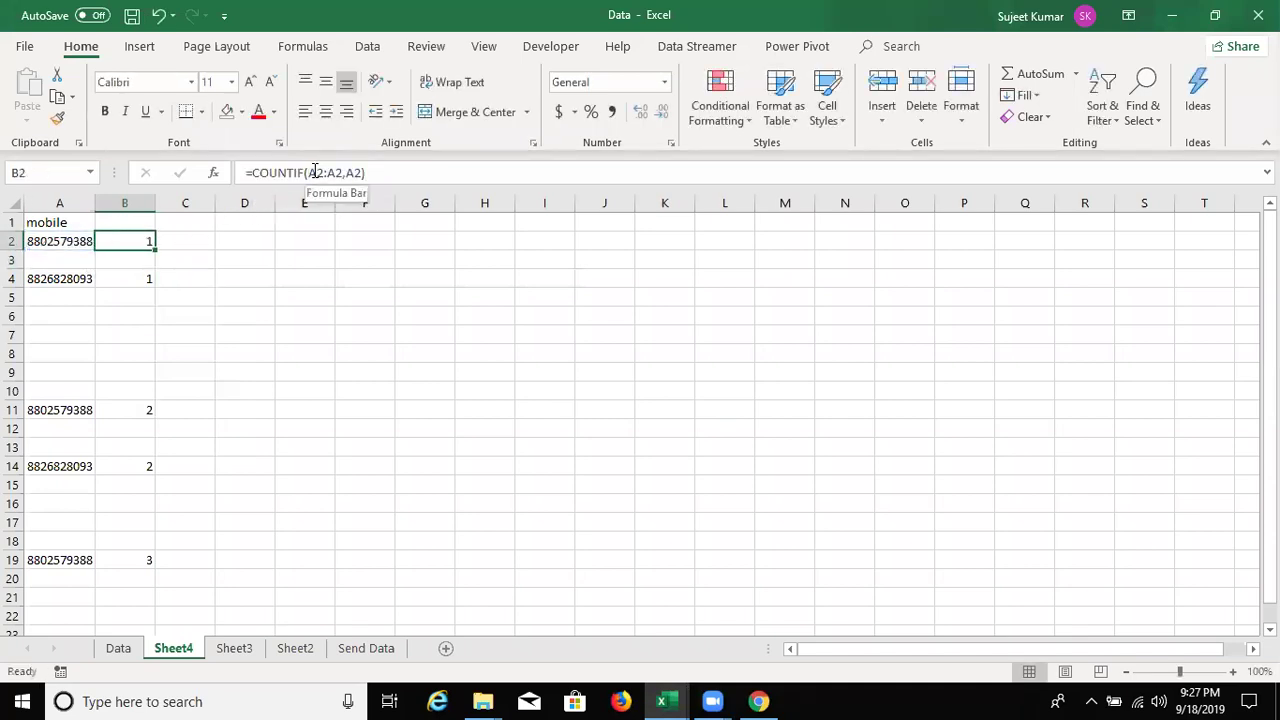
{"action": "left_click_drag", "start_coordinate": [317, 172], "coordinate": [352, 172]}
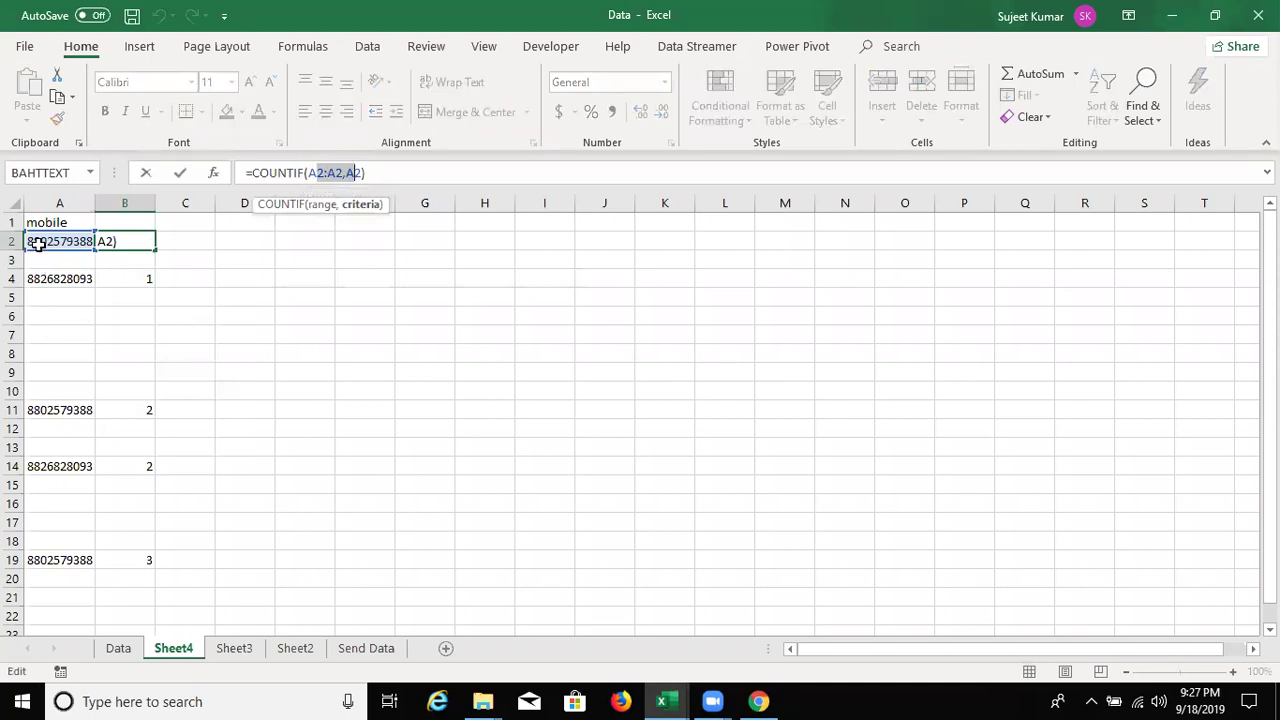
{"action": "left_click", "coordinate": [313, 172]}
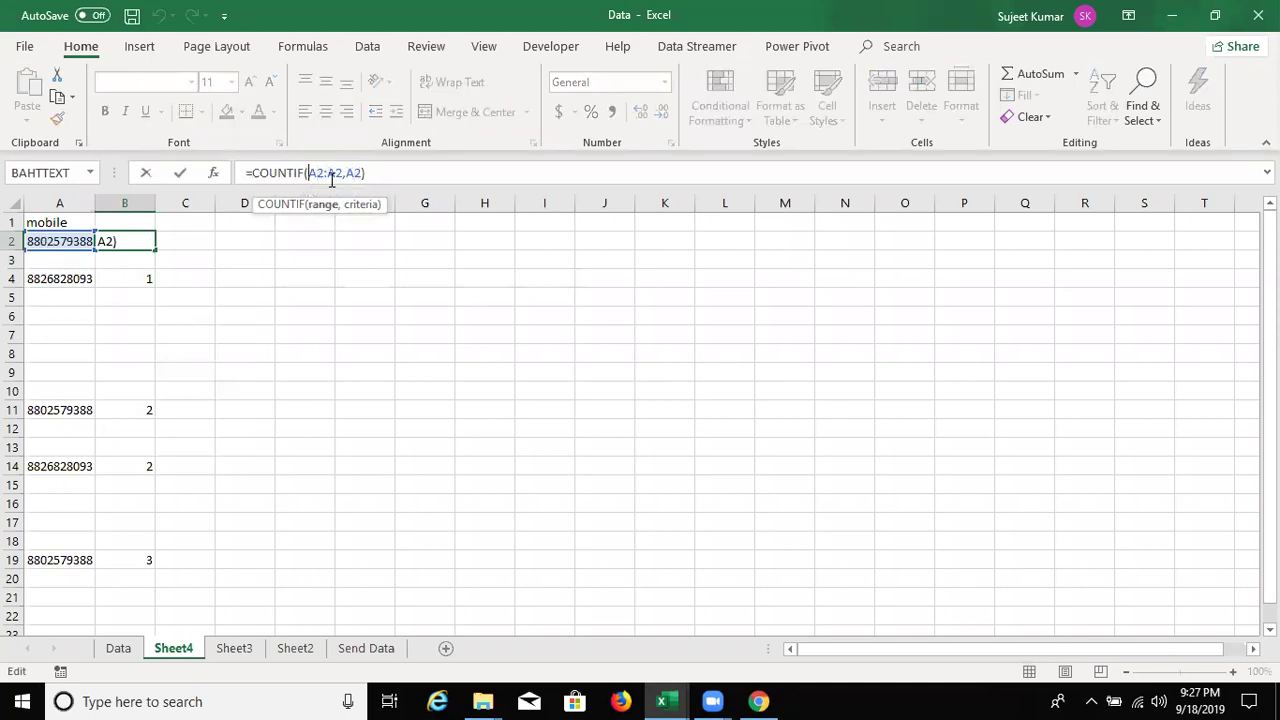
{"action": "key", "text": "F4"}
{"action": "key", "text": "ctrl+Return"}
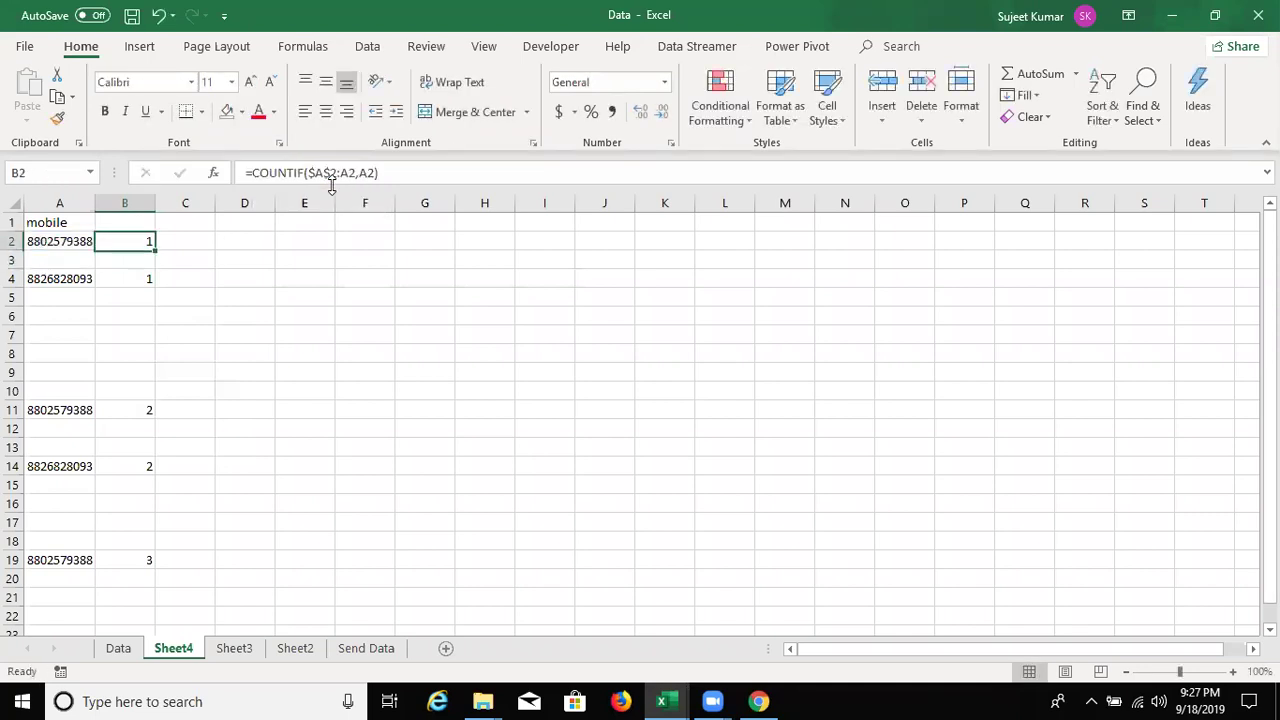
{"action": "key", "text": "ctrl+c"}
{"action": "key", "text": "Down"}
{"action": "key", "text": "shift+Down"}
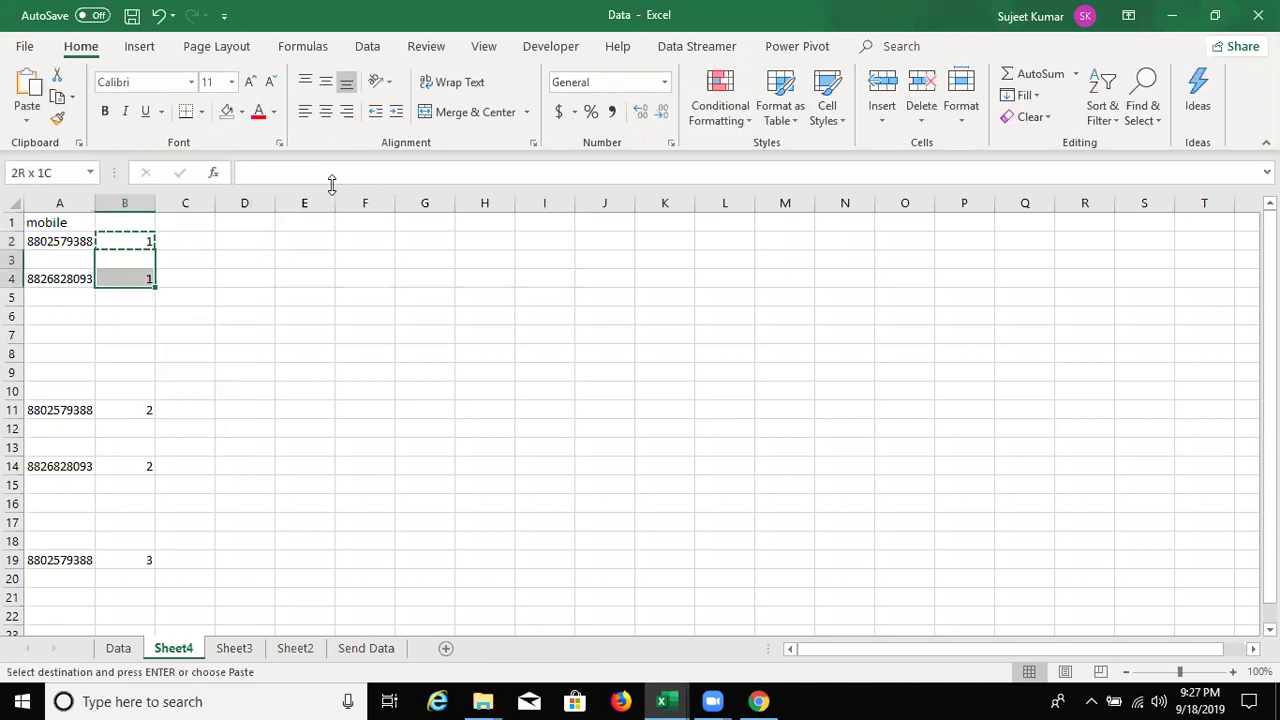
{"action": "key", "text": "shift+Down"}
{"action": "key", "text": "shift+Down"}
{"action": "key", "text": "shift+Down"}
{"action": "key", "text": "shift+Down"}
{"action": "key", "text": "shift+Down"}
{"action": "key", "text": "shift+Down"}
{"action": "key", "text": "ctrl+v"}
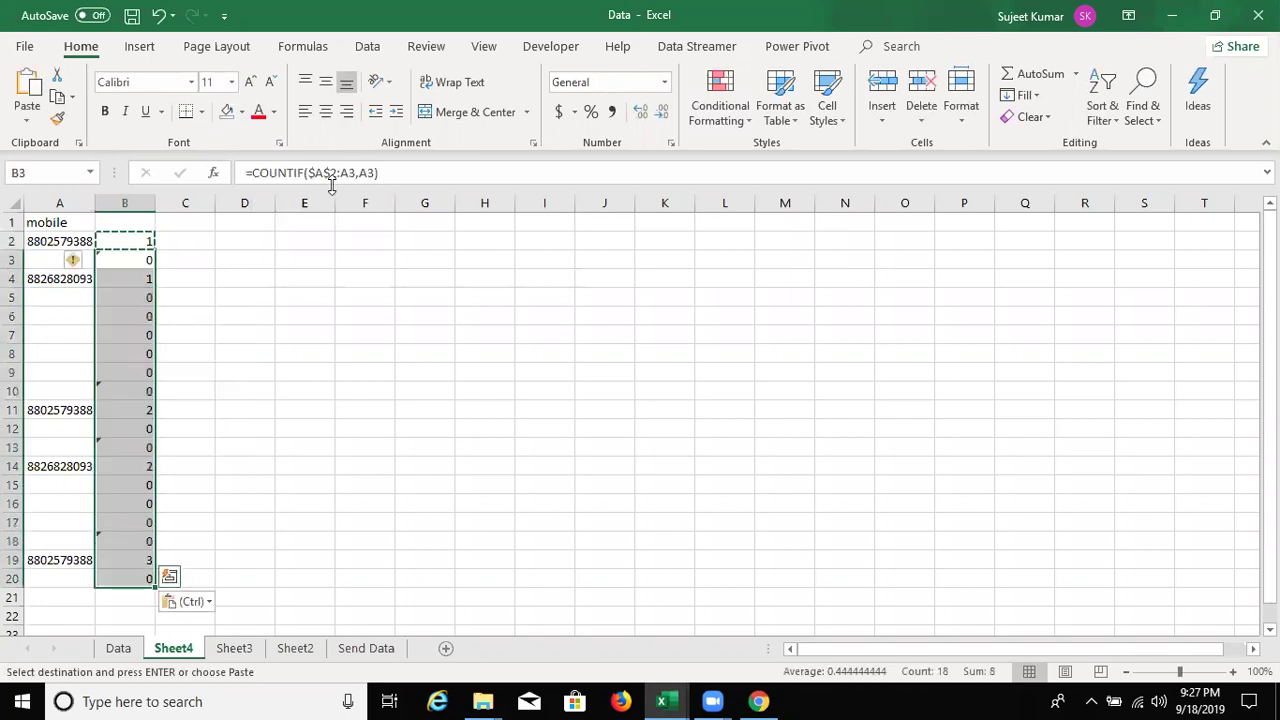
{"action": "key", "text": "Up"}
{"action": "key", "text": "Escape"}
{"action": "key", "text": "Down"}
{"action": "key", "text": "Down"}
{"action": "key", "text": "Down"}
{"action": "key", "text": "Down"}
{"action": "key", "text": "Down"}
{"action": "key", "text": "Down"}
{"action": "key", "text": "Down"}
{"action": "key", "text": "Down"}
{"action": "key", "text": "Down"}
{"action": "key", "text": "Up"}
{"action": "key", "text": "F2"}
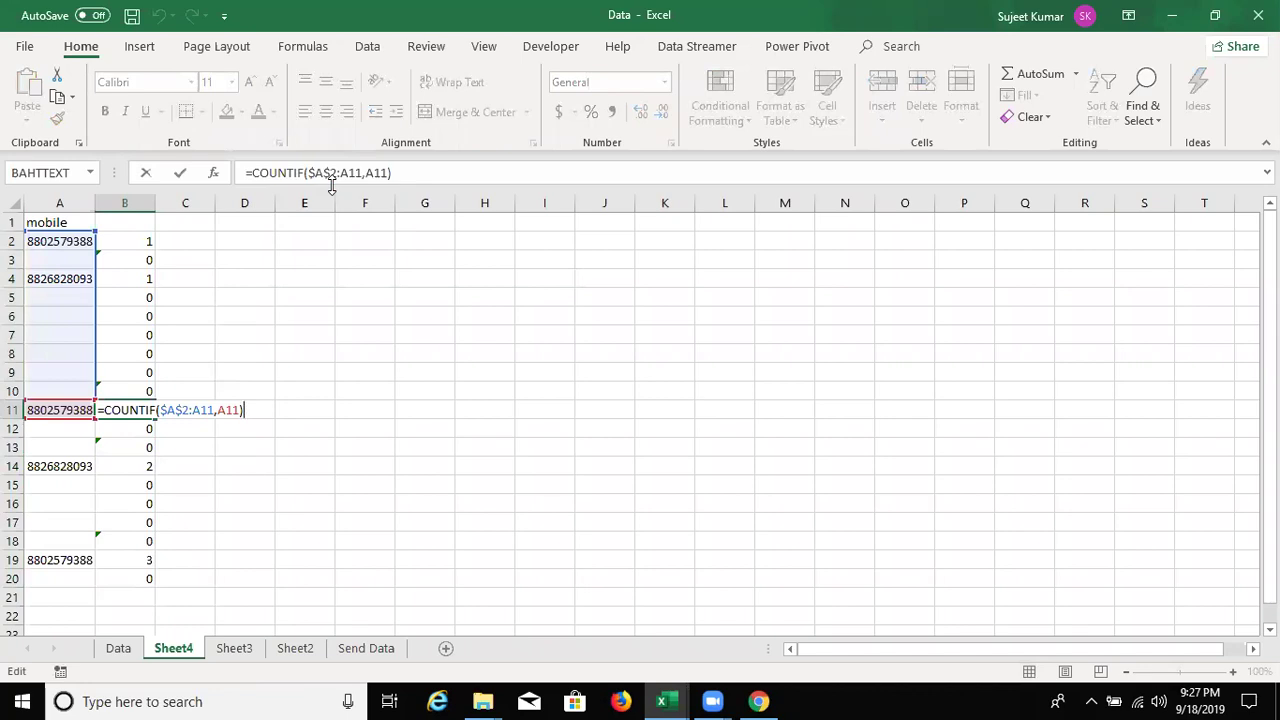
{"action": "key", "text": "Escape"}
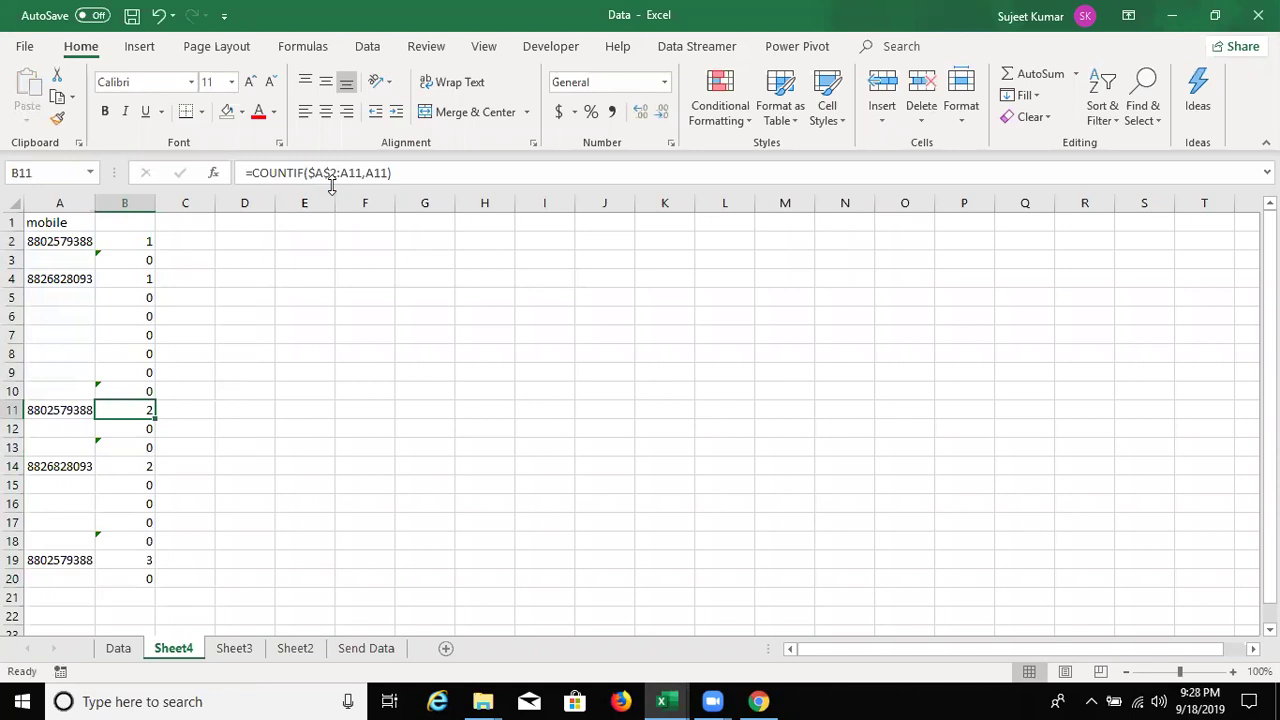
{"action": "key", "text": "Up"}
{"action": "key", "text": "Up"}
{"action": "key", "text": "Up"}
{"action": "key", "text": "Up"}
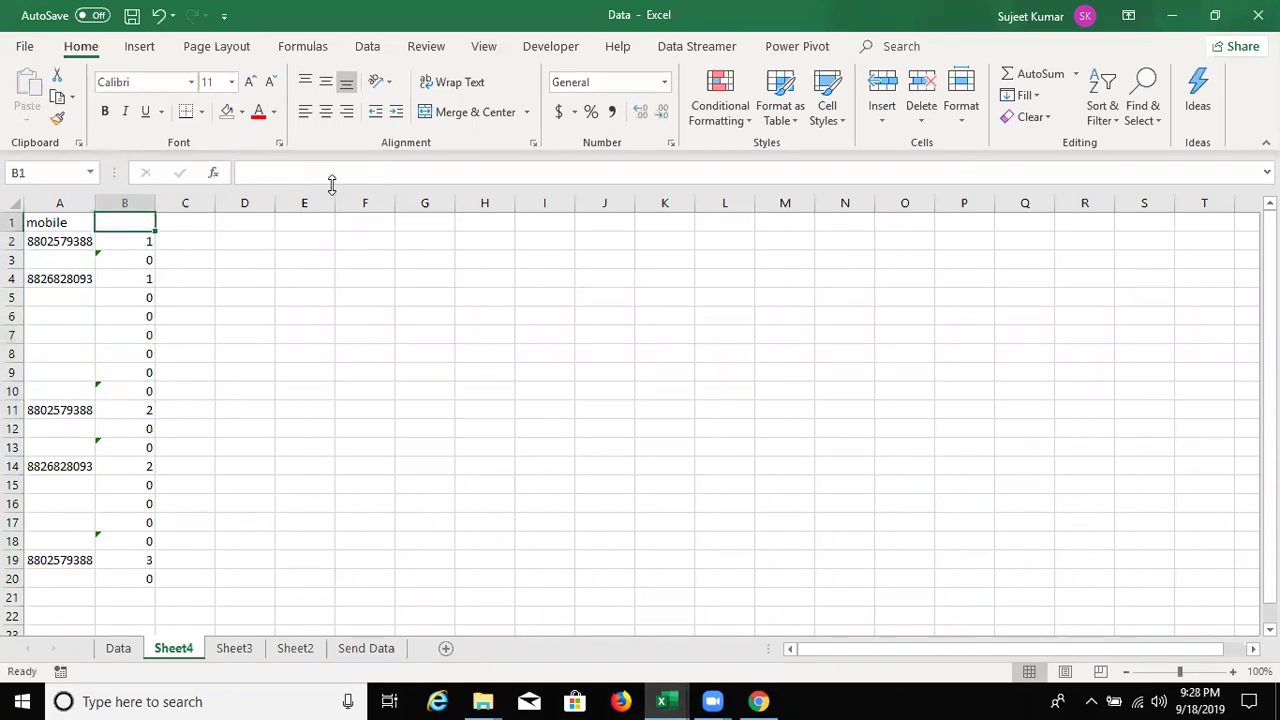
{"action": "key", "text": "Down"}
{"action": "key", "text": "Down"}
{"action": "key", "text": "F2"}
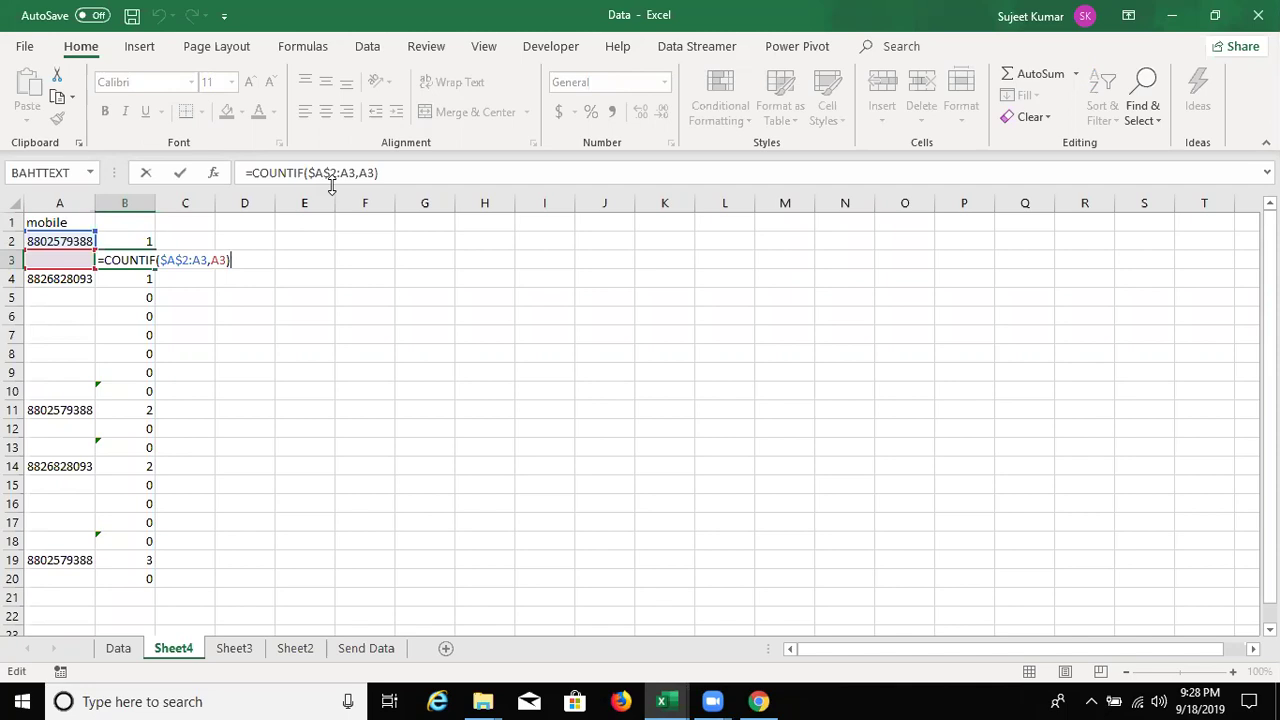
{"action": "key", "text": "Return"}
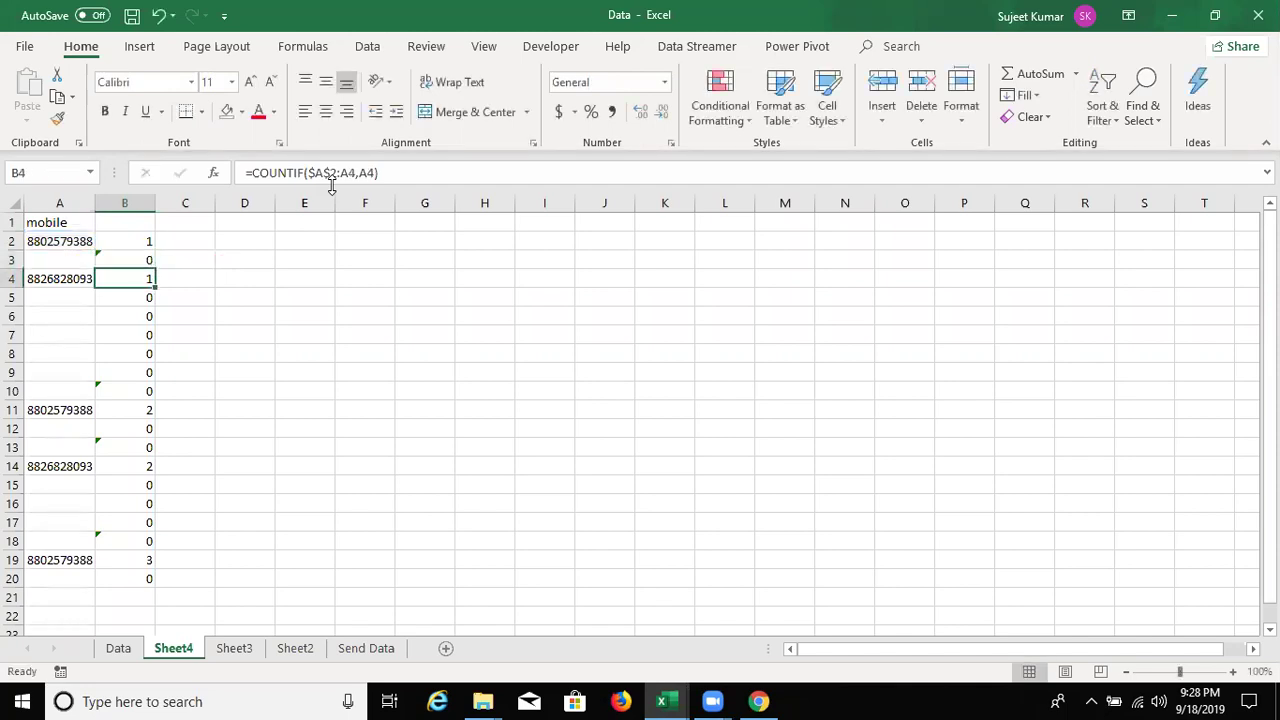
{"action": "key", "text": "F2"}
{"action": "key", "text": "Escape"}
{"action": "key", "text": "Up"}
{"action": "key", "text": "Up"}
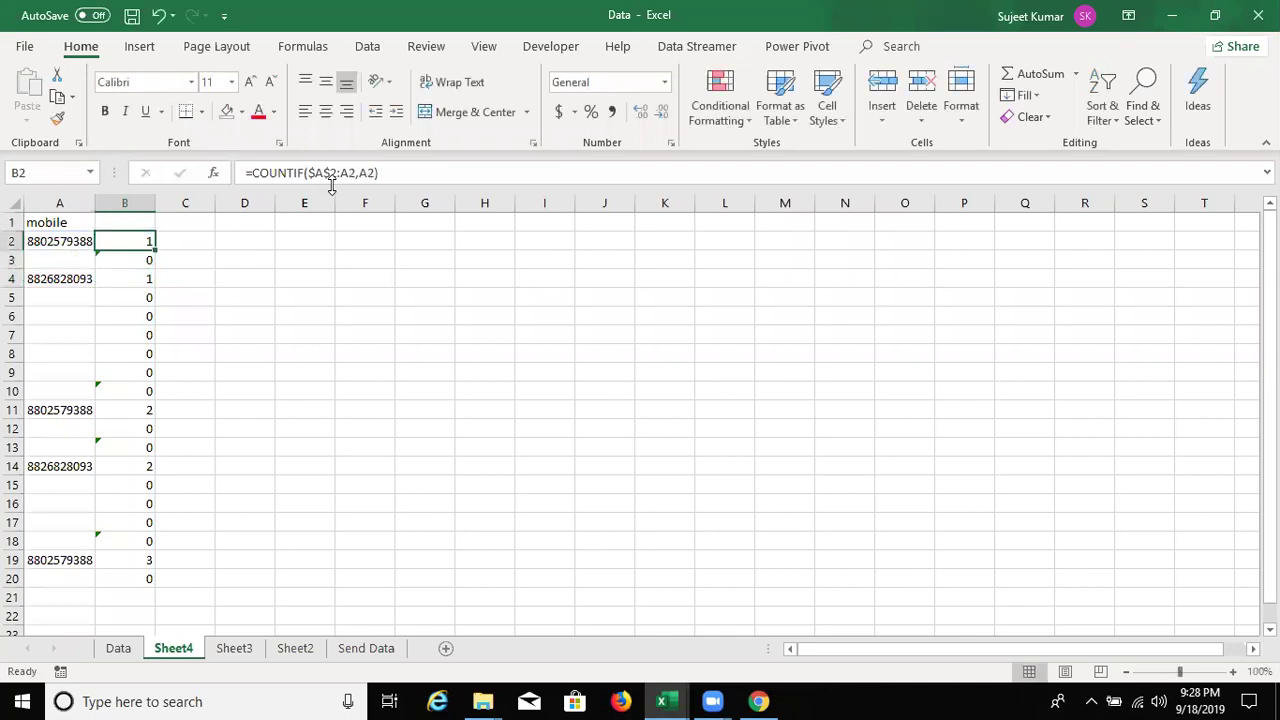
{"action": "left_click_drag", "start_coordinate": [386, 174], "coordinate": [249, 174]}
Start a formula rule on A2 using COUNTIF($A$2:A2,A2)>1
{"action": "key", "text": "Escape"}
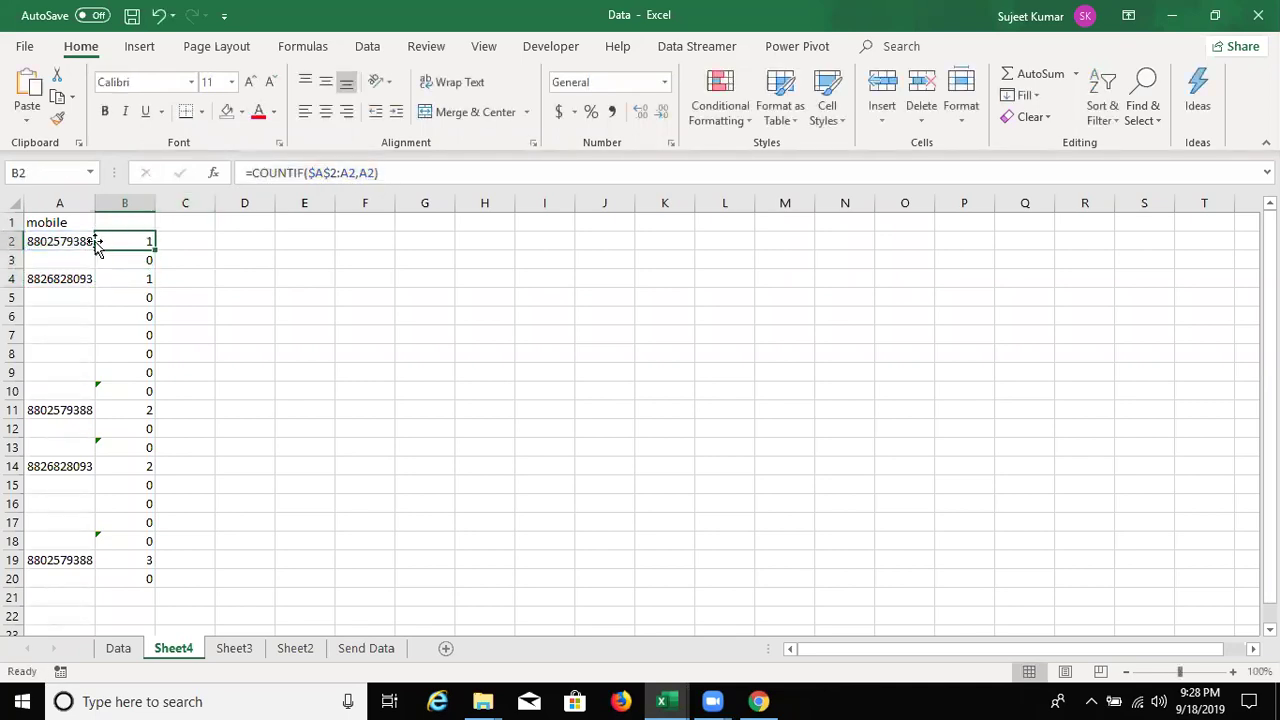
{"action": "left_click", "coordinate": [85, 241]}
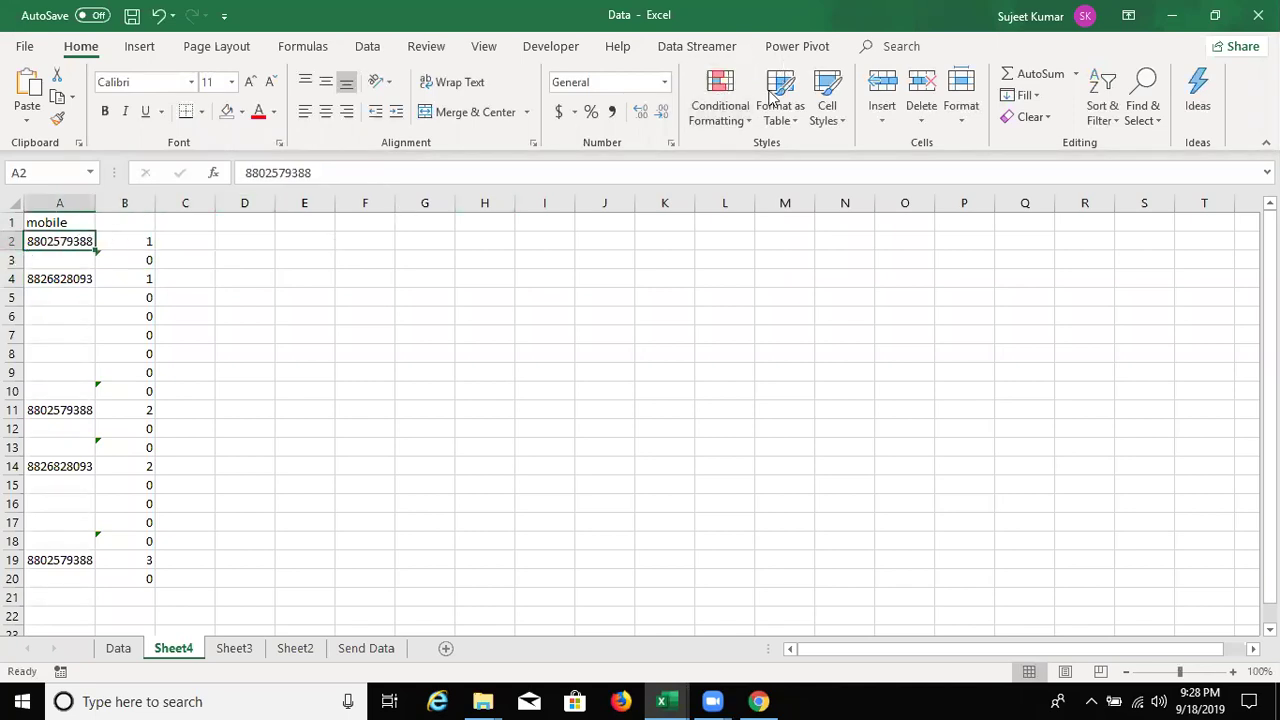
{"action": "left_click", "coordinate": [732, 116]}
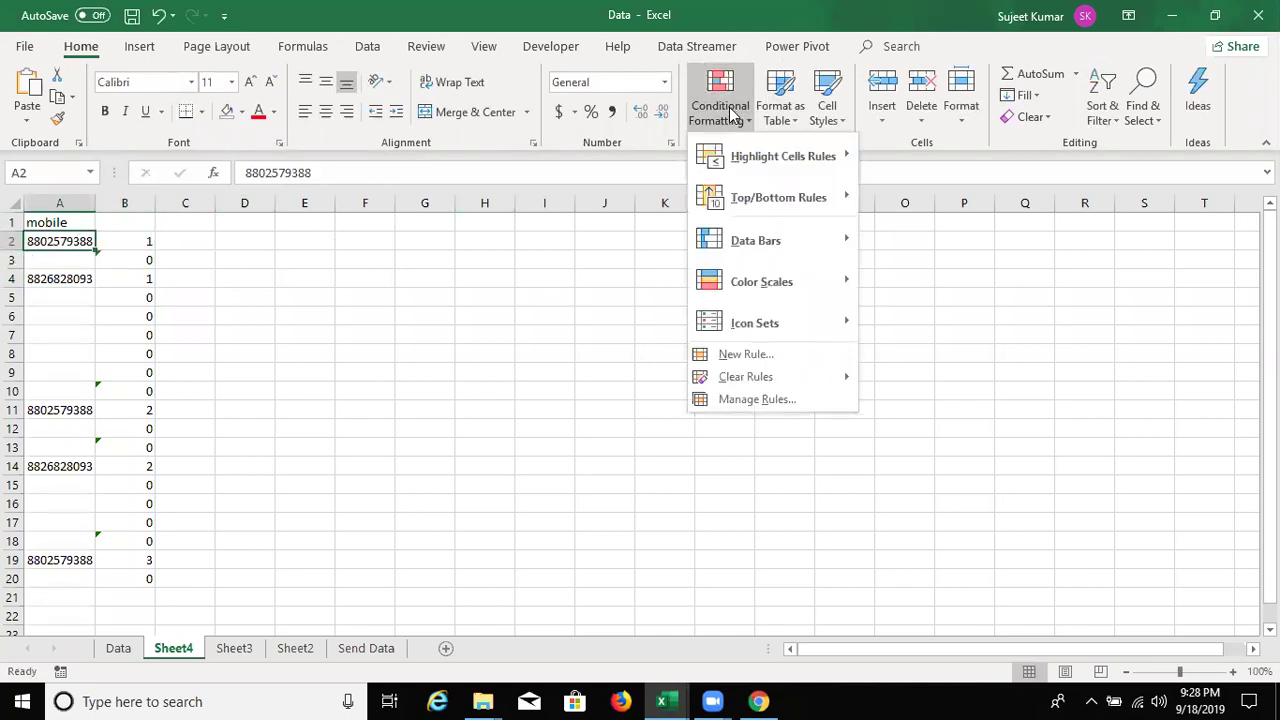
{"action": "left_click", "coordinate": [780, 354]}
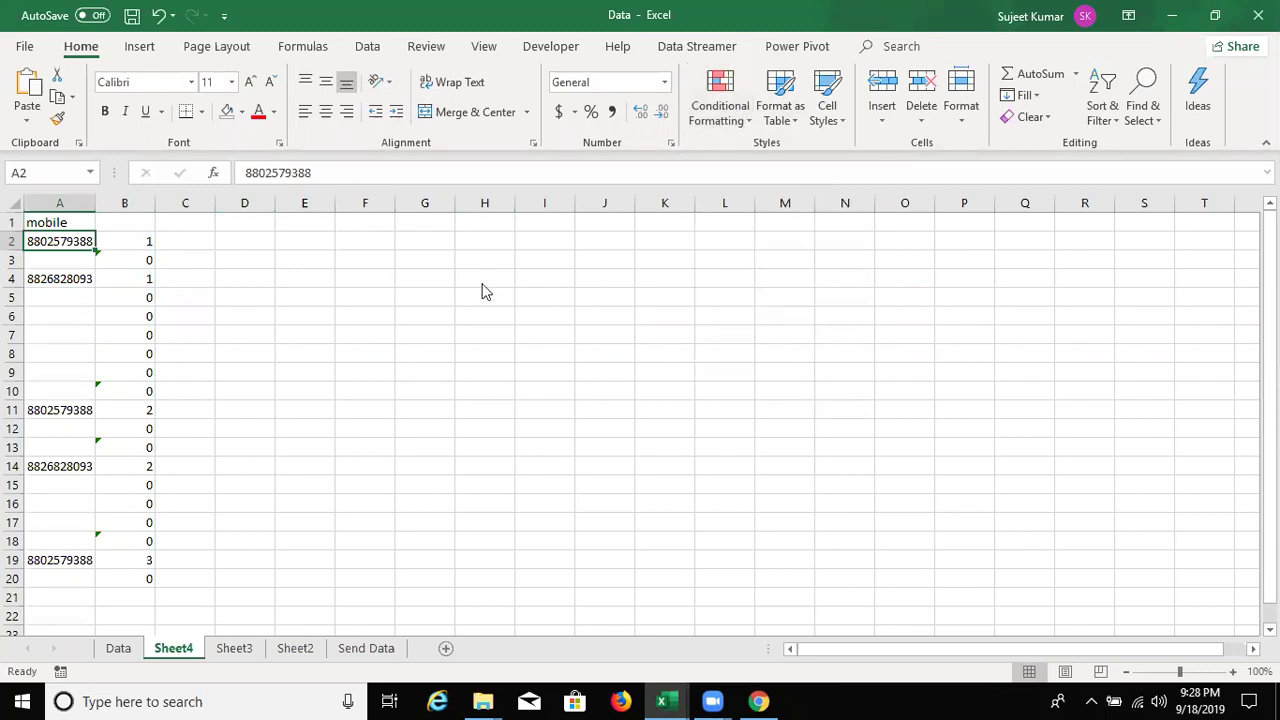
{"action": "left_click", "coordinate": [645, 261]}
{"action": "left_click", "coordinate": [646, 337]}
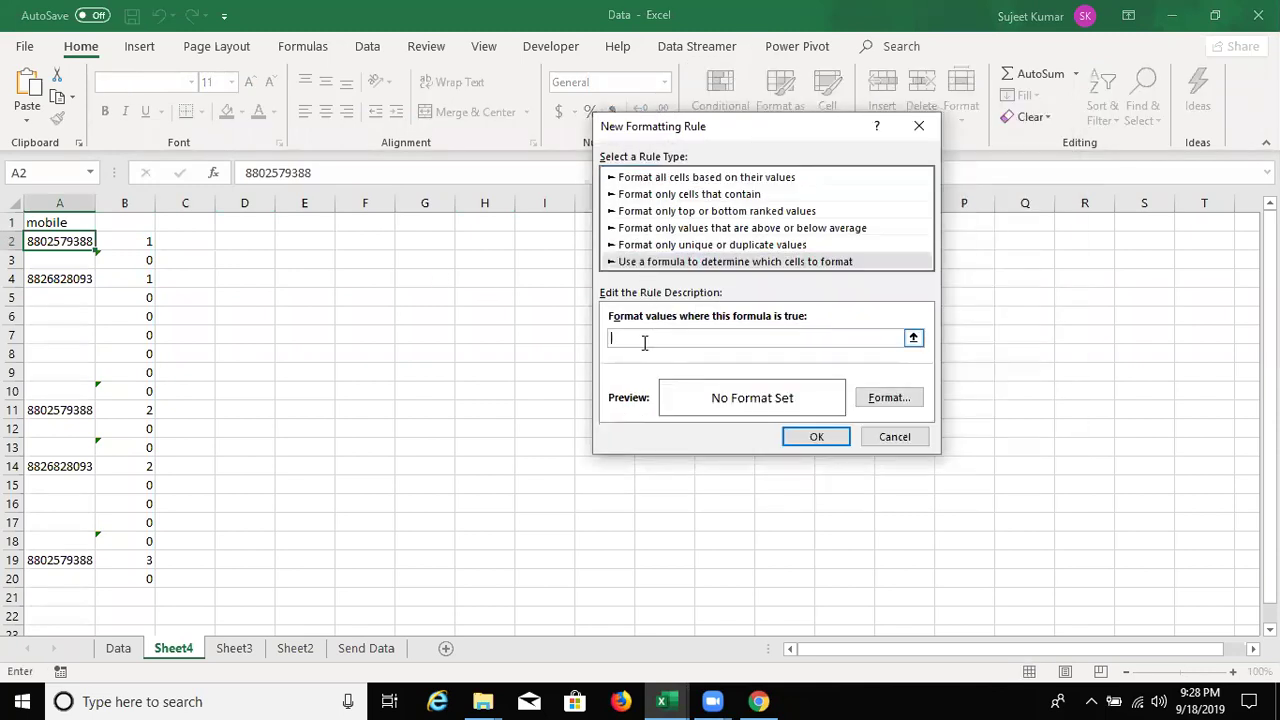
{"action": "key", "text": "ctrl+v"}
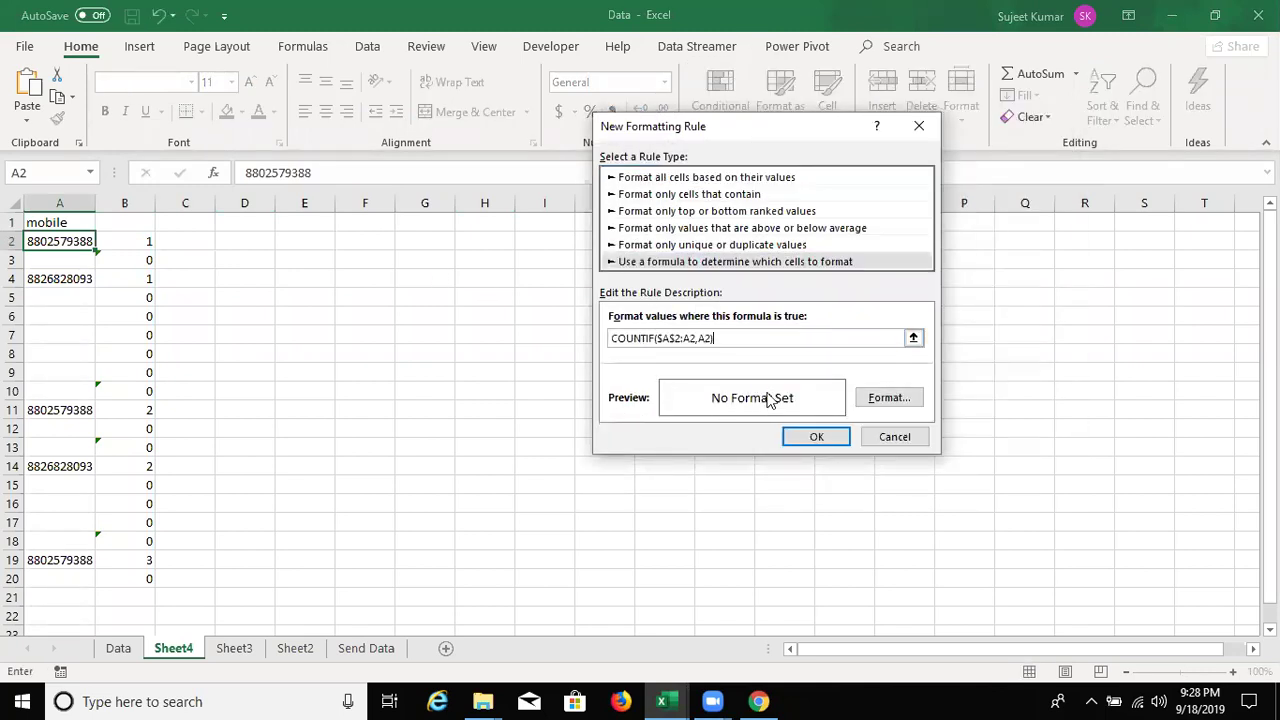
{"action": "type", "text": ">1"}
Give the repeat-mobile rule a red fill and save it
{"action": "left_click", "coordinate": [882, 403]}
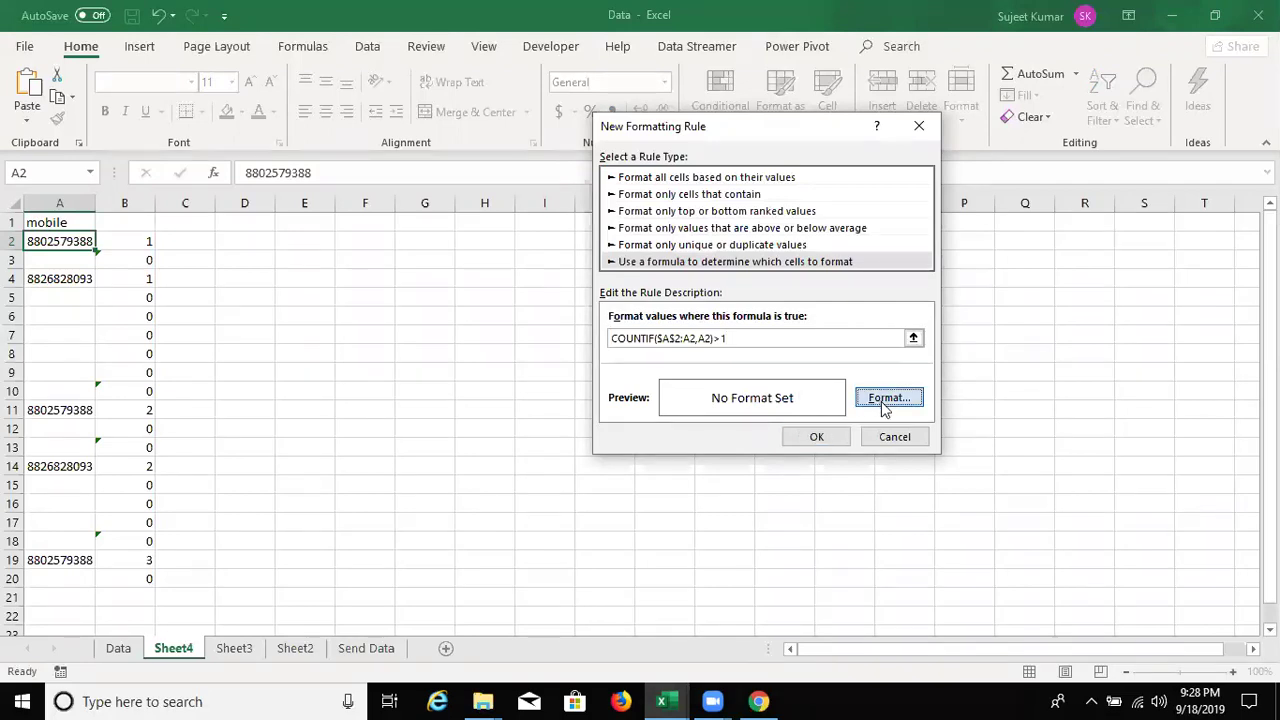
{"action": "left_click", "coordinate": [633, 260]}
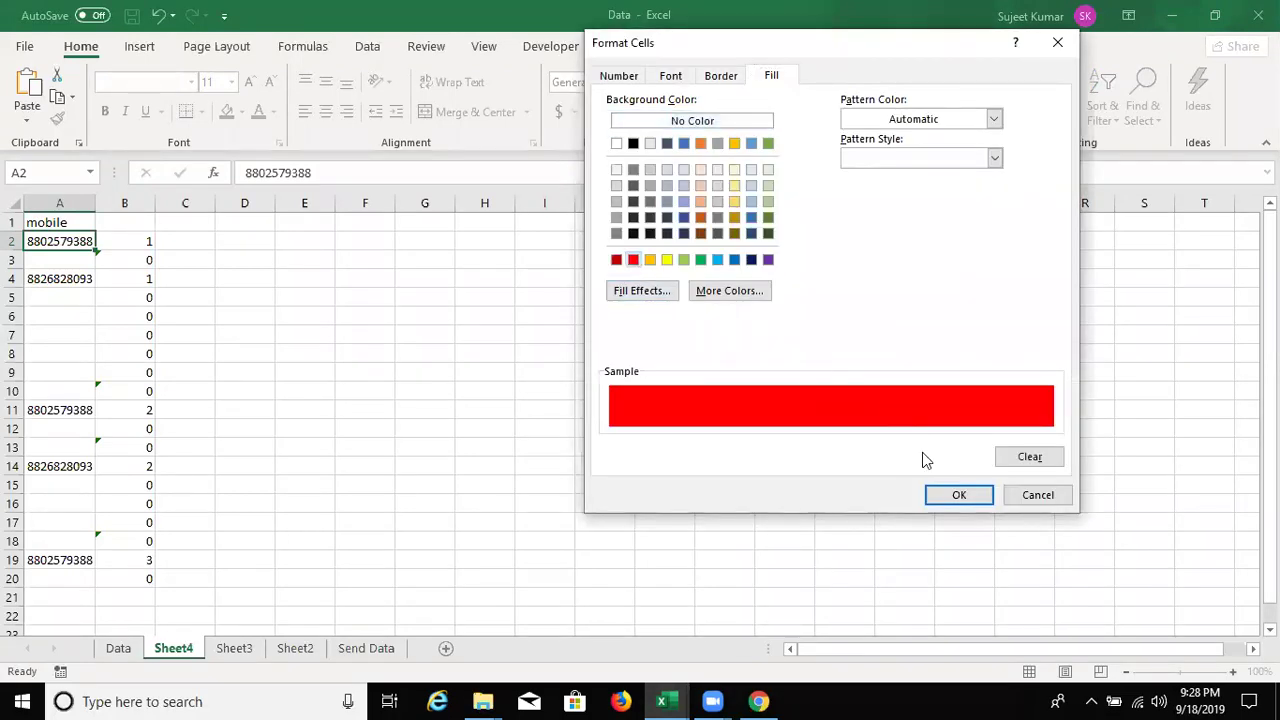
{"action": "left_click", "coordinate": [958, 494]}
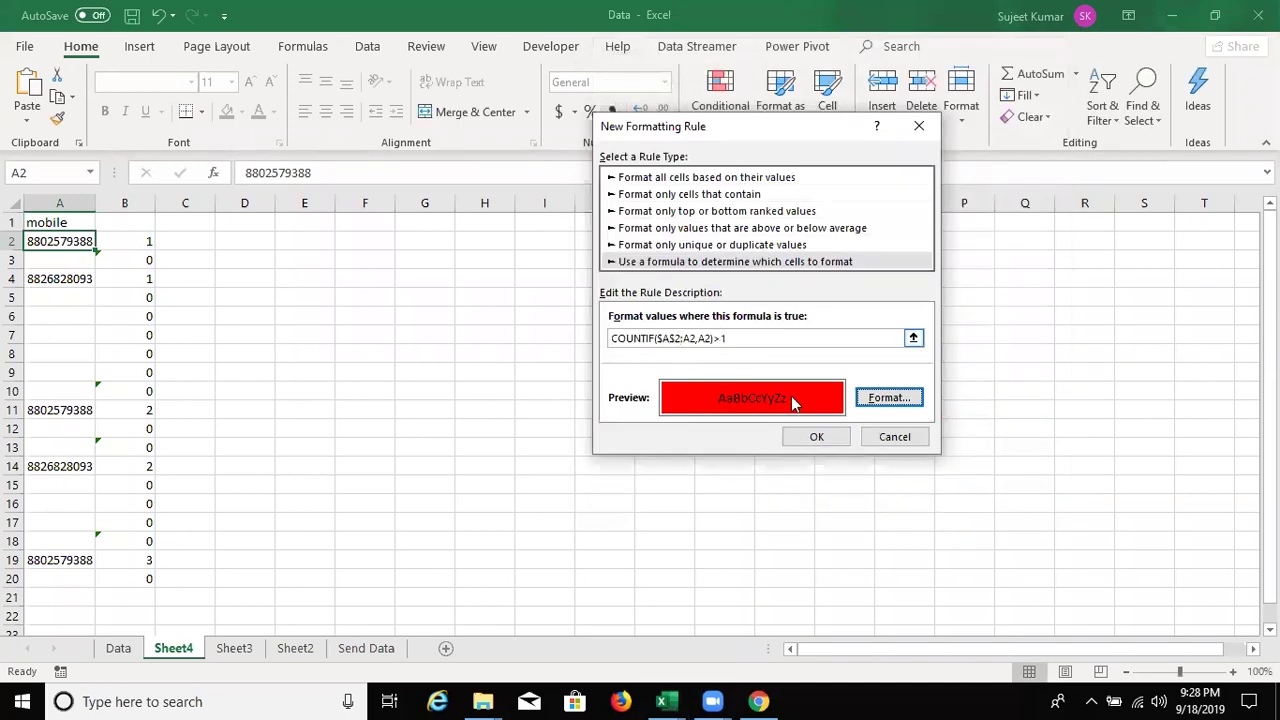
{"action": "left_click", "coordinate": [816, 437]}
{"action": "left_click", "coordinate": [57, 118]}
Edit the COUNTIF rule in Manage Rules to drop the quotes and apply it
{"action": "left_click_drag", "start_coordinate": [60, 241], "coordinate": [60, 600]}
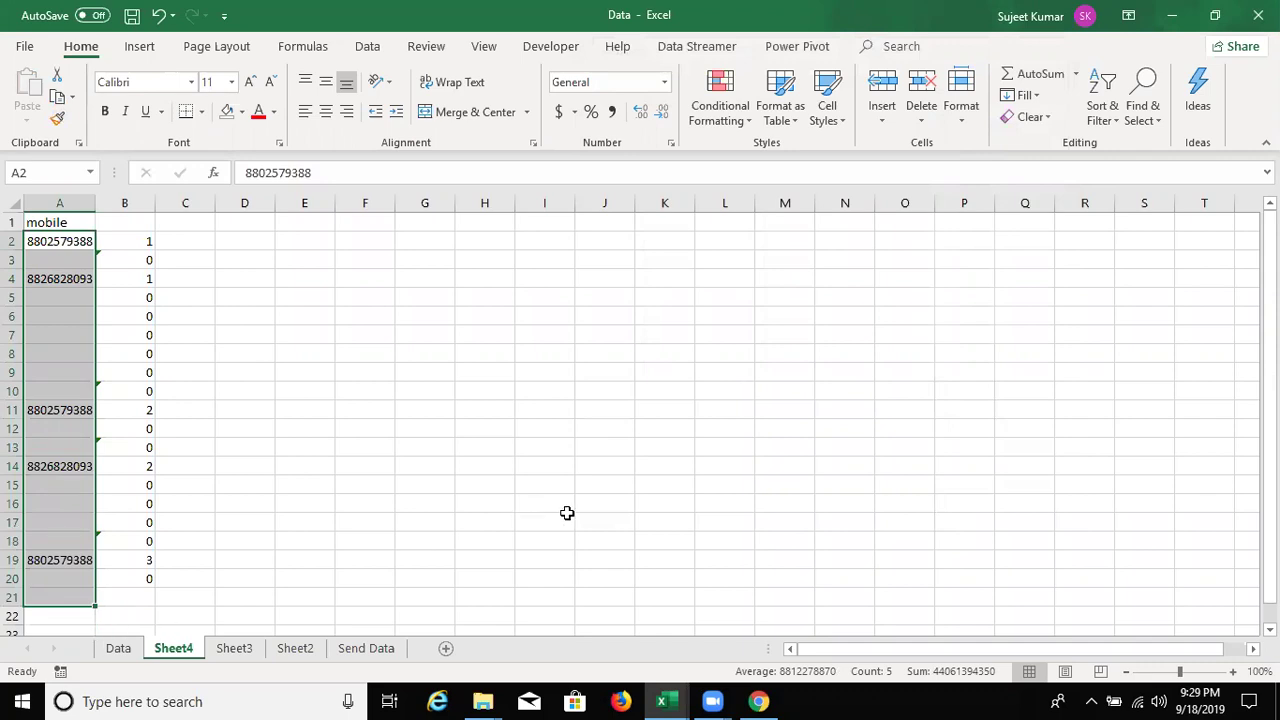
{"action": "left_click", "coordinate": [727, 113]}
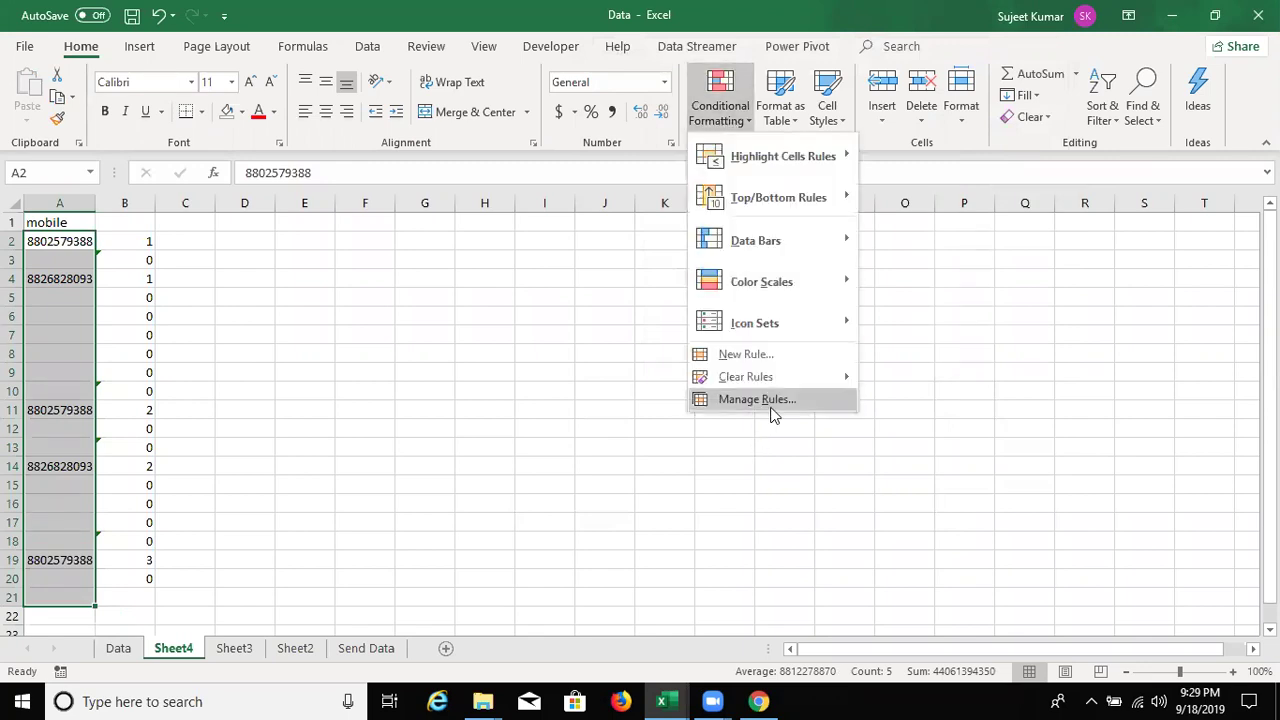
{"action": "left_click", "coordinate": [761, 403]}
{"action": "left_click", "coordinate": [624, 272]}
{"action": "double_click", "coordinate": [624, 276]}
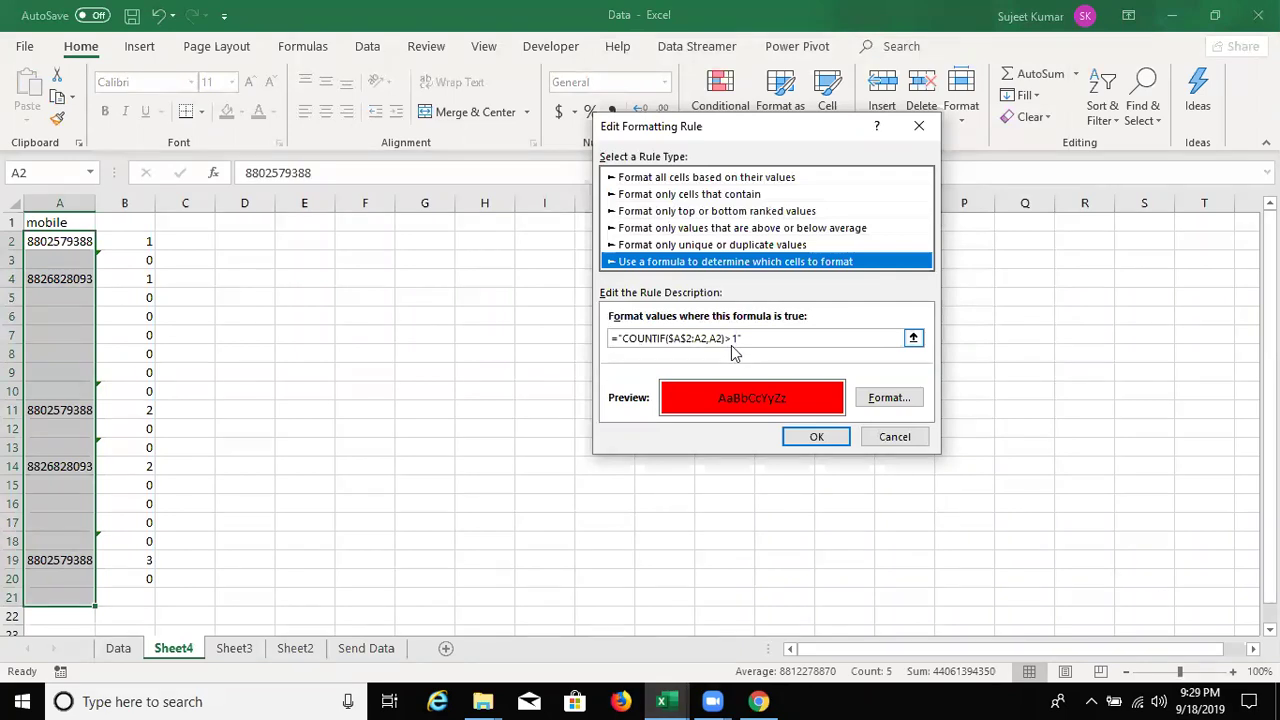
{"action": "left_click", "coordinate": [624, 338]}
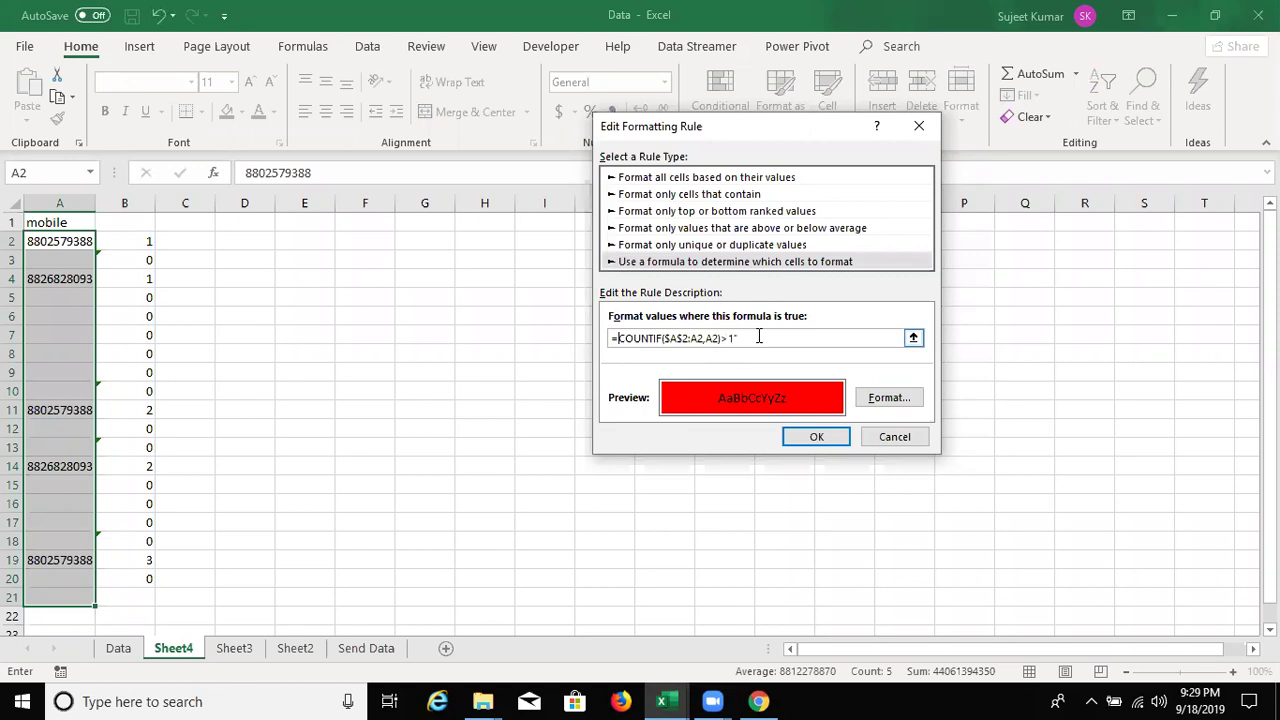
{"action": "left_click", "coordinate": [810, 440]}
{"action": "left_click", "coordinate": [1014, 408]}
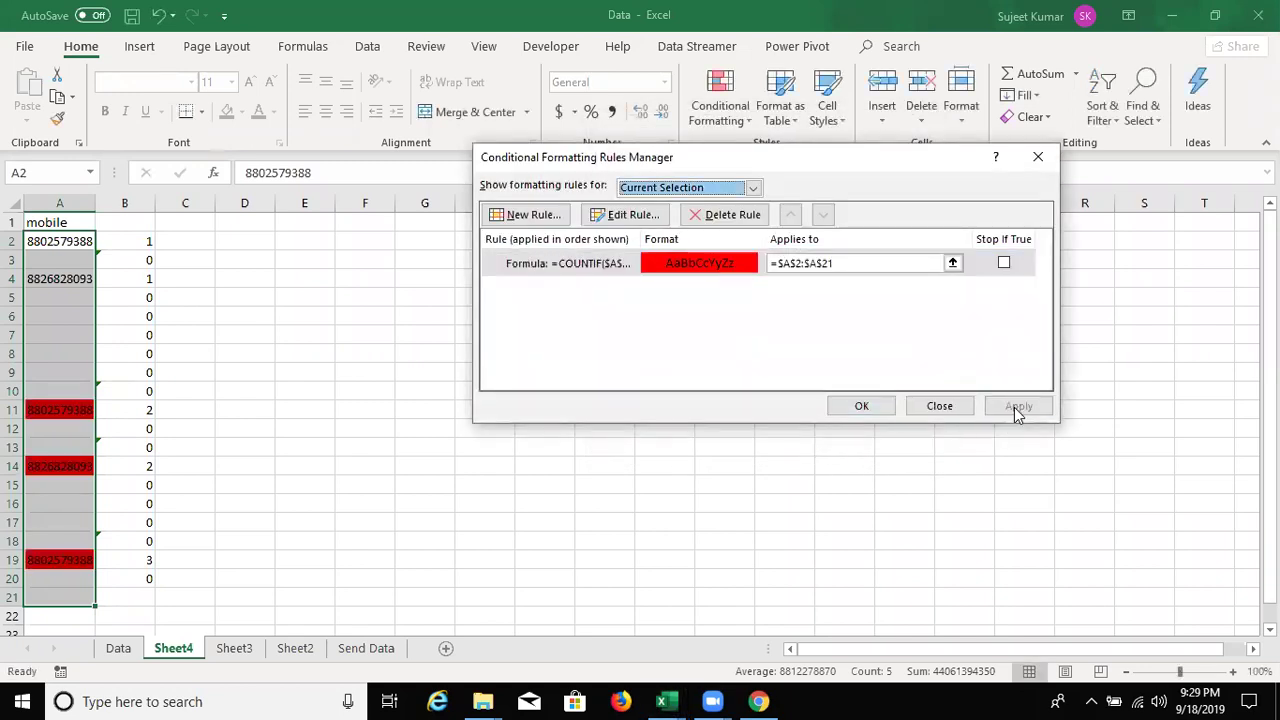
{"action": "left_click", "coordinate": [851, 405]}
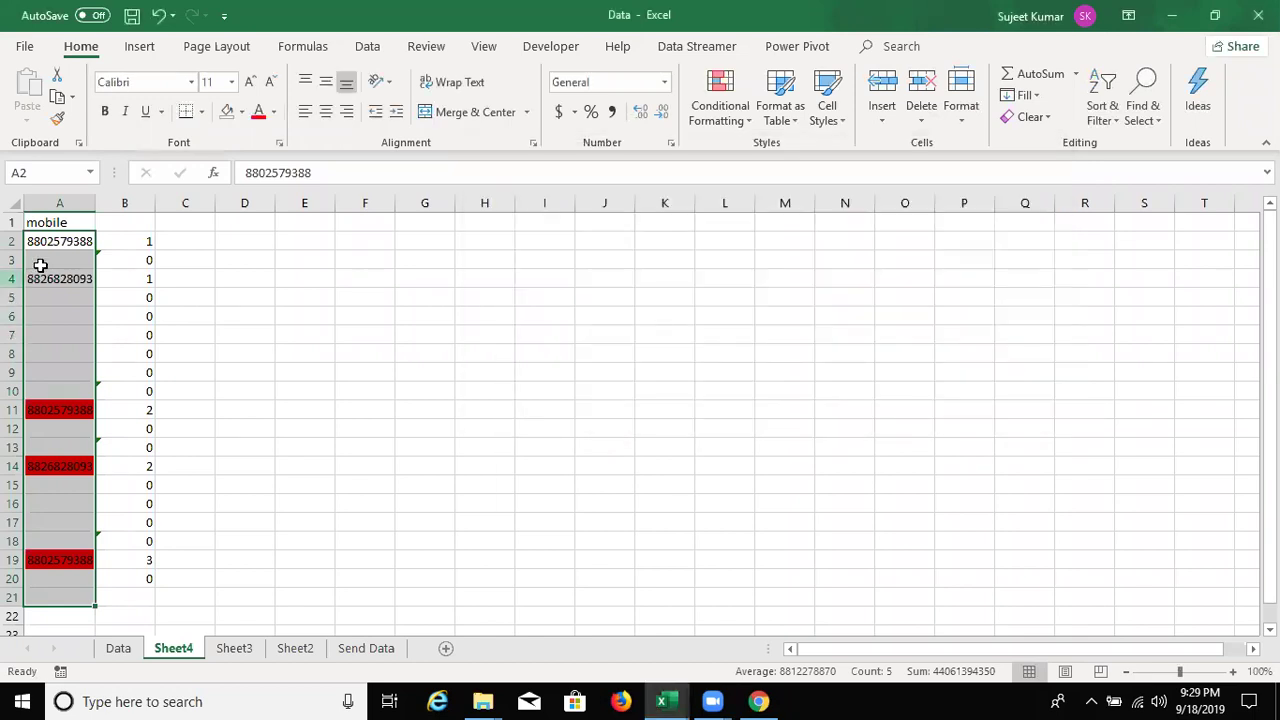
{"action": "left_click_drag", "start_coordinate": [51, 248], "coordinate": [49, 258]}
{"action": "left_click", "coordinate": [49, 272]}
{"action": "left_click_drag", "start_coordinate": [52, 350], "coordinate": [61, 597]}
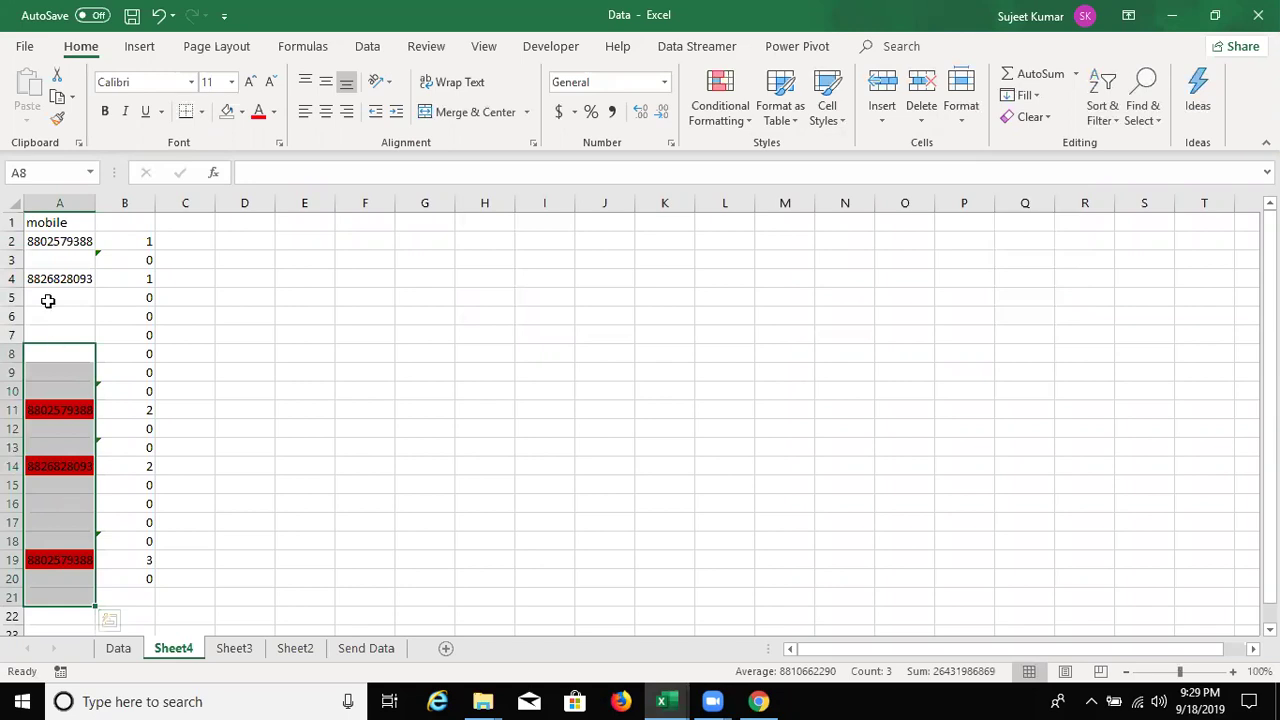
{"action": "left_click", "coordinate": [40, 267]}
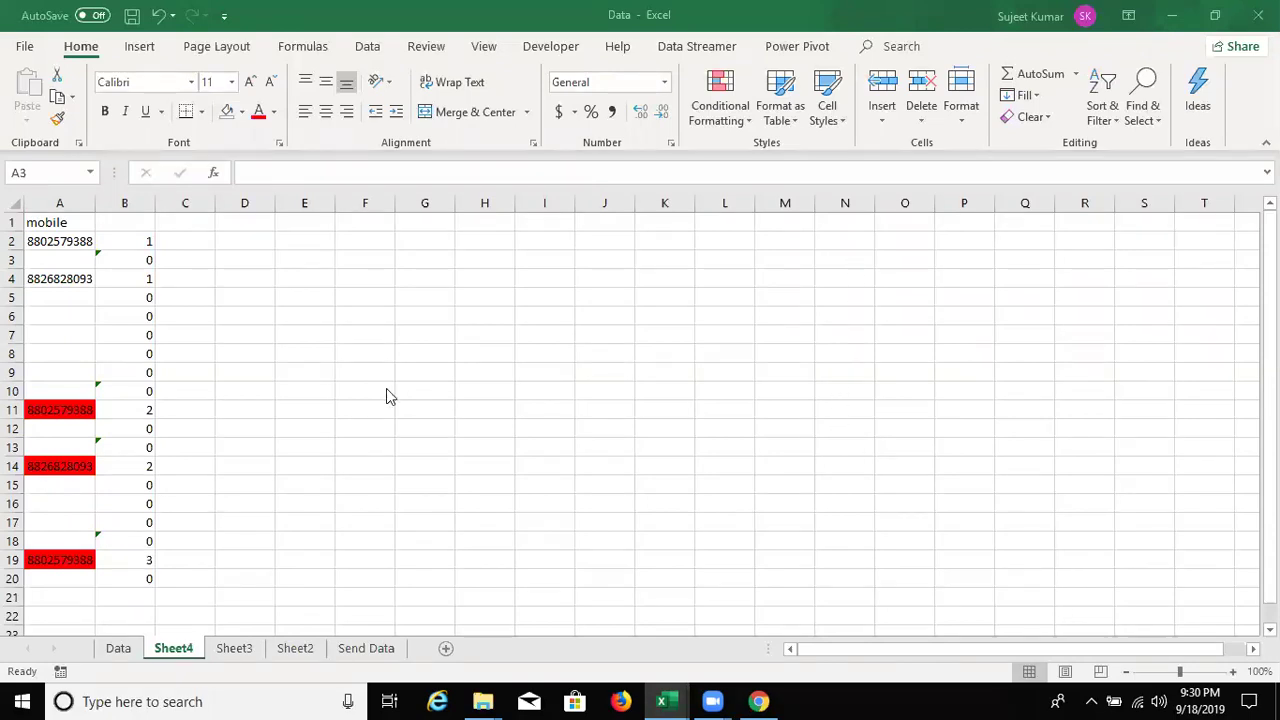
{"action": "left_click", "coordinate": [330, 223]}
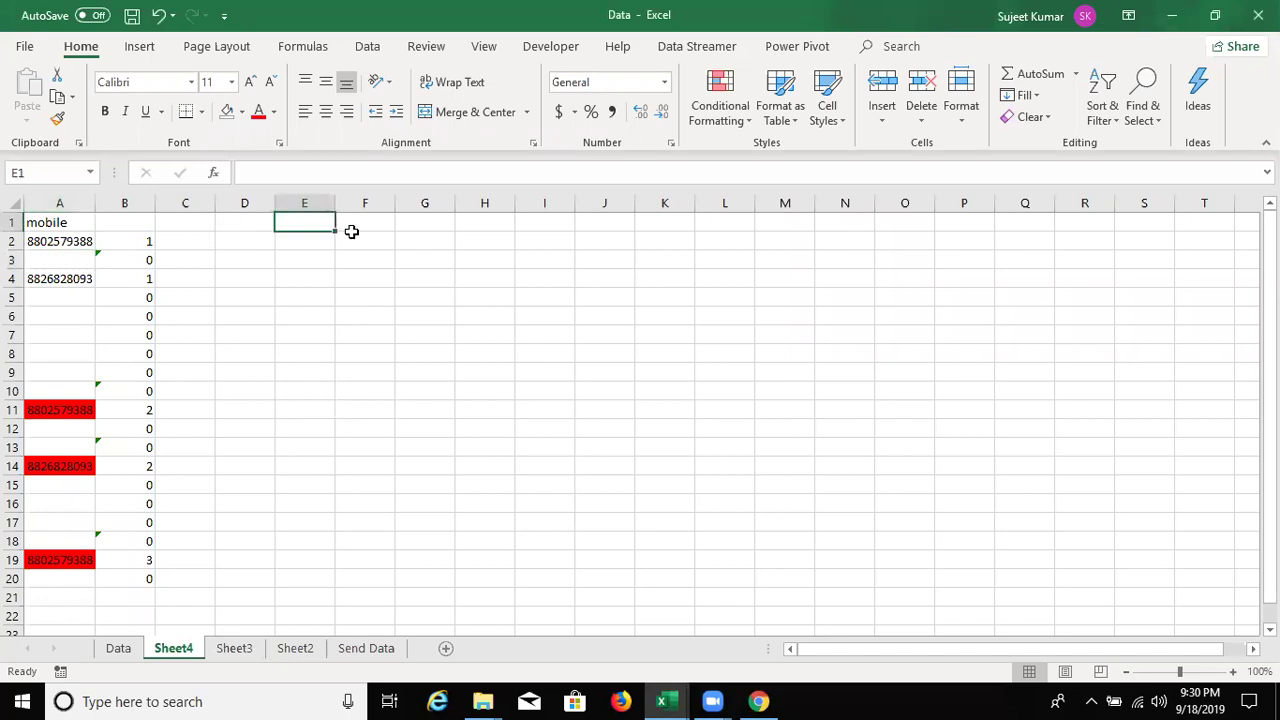
{"action": "type", "text": "B\\"}
{"action": "key", "text": "BackSpace"}
{"action": "key", "text": "BackSpace"}
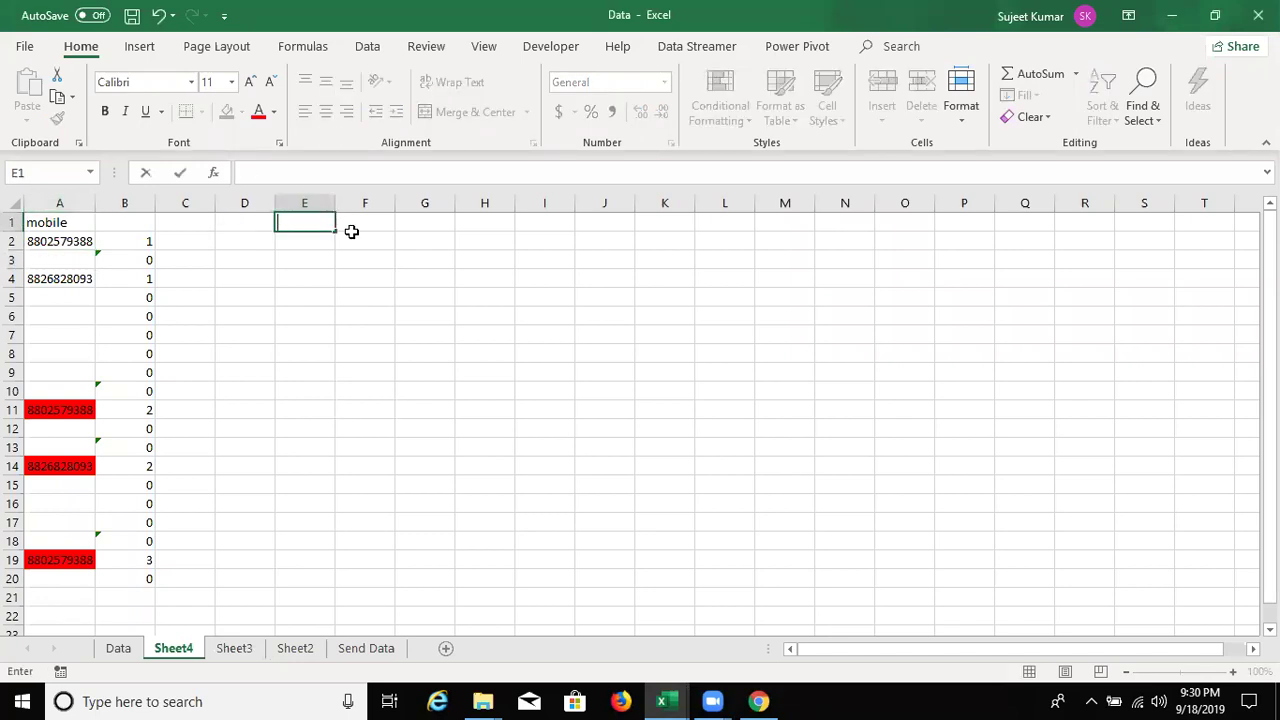
{"action": "type", "text": "Mobile"}
{"action": "key", "text": "Return"}
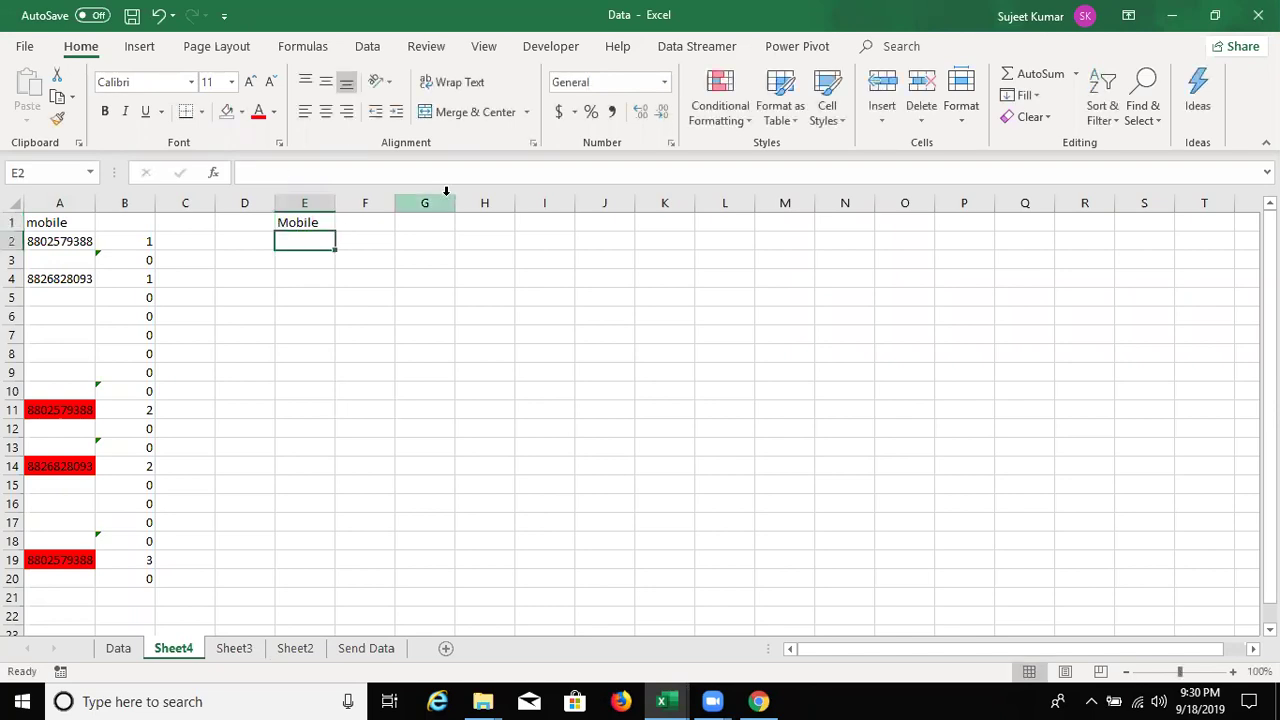
{"action": "key", "text": "Return"}
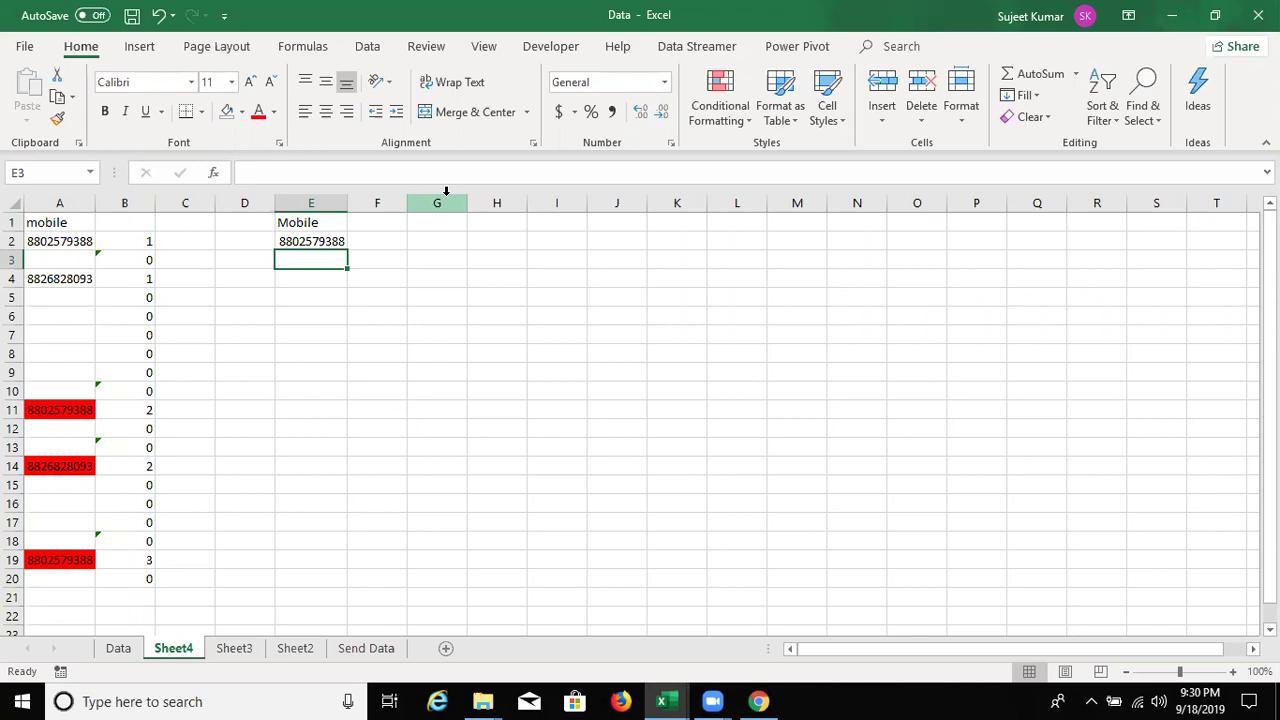
Enter =LEN(E2) in F2 to show the number's length of 10
{"action": "key", "text": "Up"}
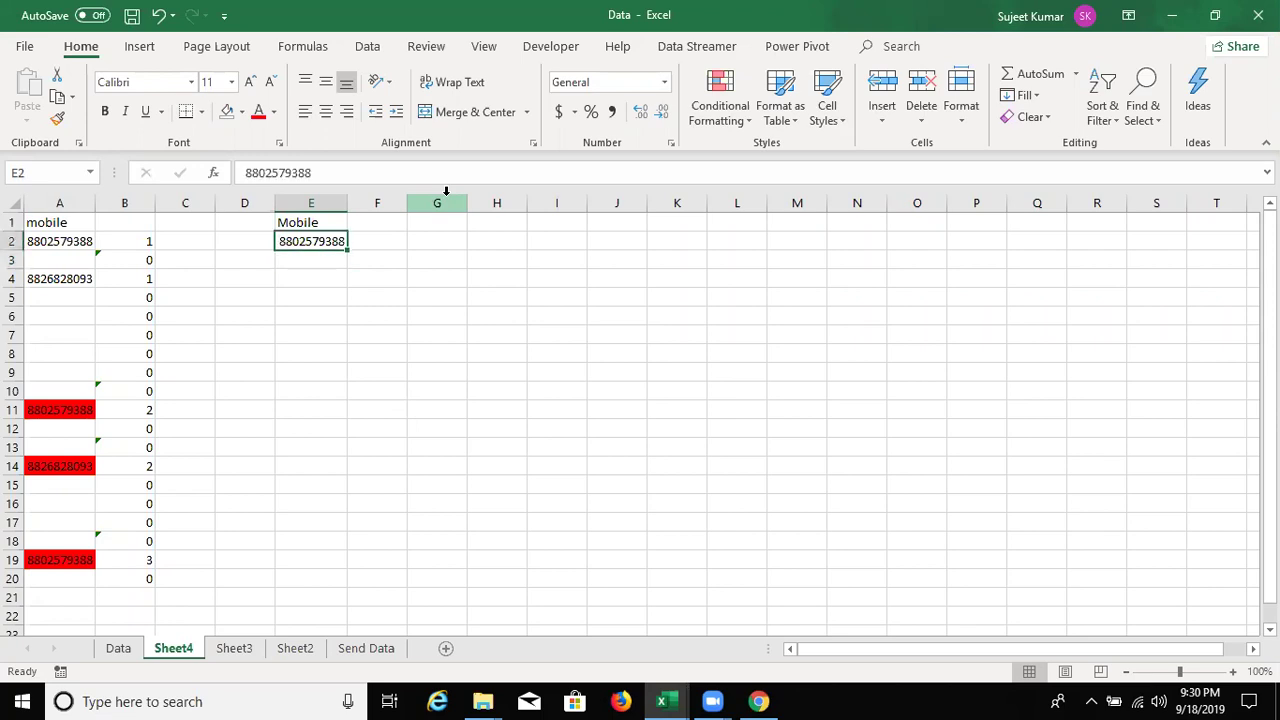
{"action": "key", "text": "Right"}
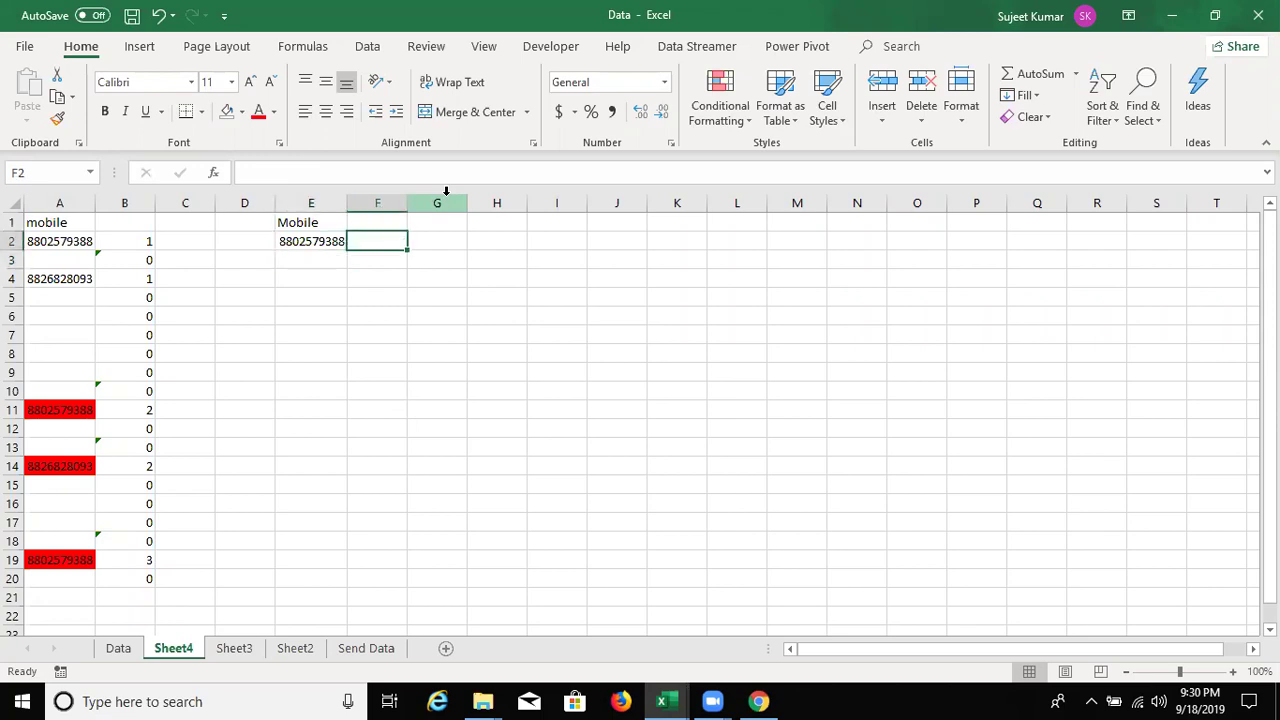
{"action": "type", "text": "=len"}
{"action": "key", "text": "Tab"}
{"action": "key", "text": "Left"}
{"action": "type", "text": ")"}
{"action": "key", "text": "ctrl+Return"}
{"action": "key", "text": "Left"}
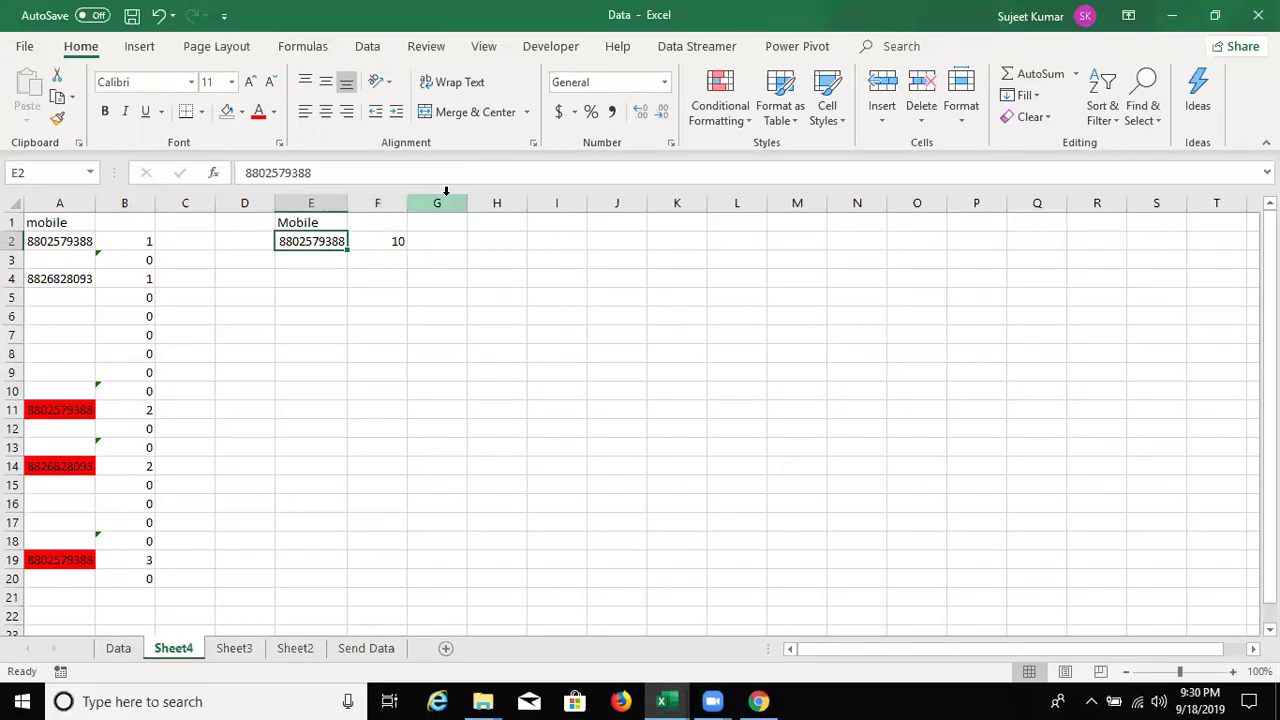
{"action": "left_click", "coordinate": [726, 130]}
Create a red-fill formula rule =len(e2)<>10 for cell E2
{"action": "left_click", "coordinate": [762, 356]}
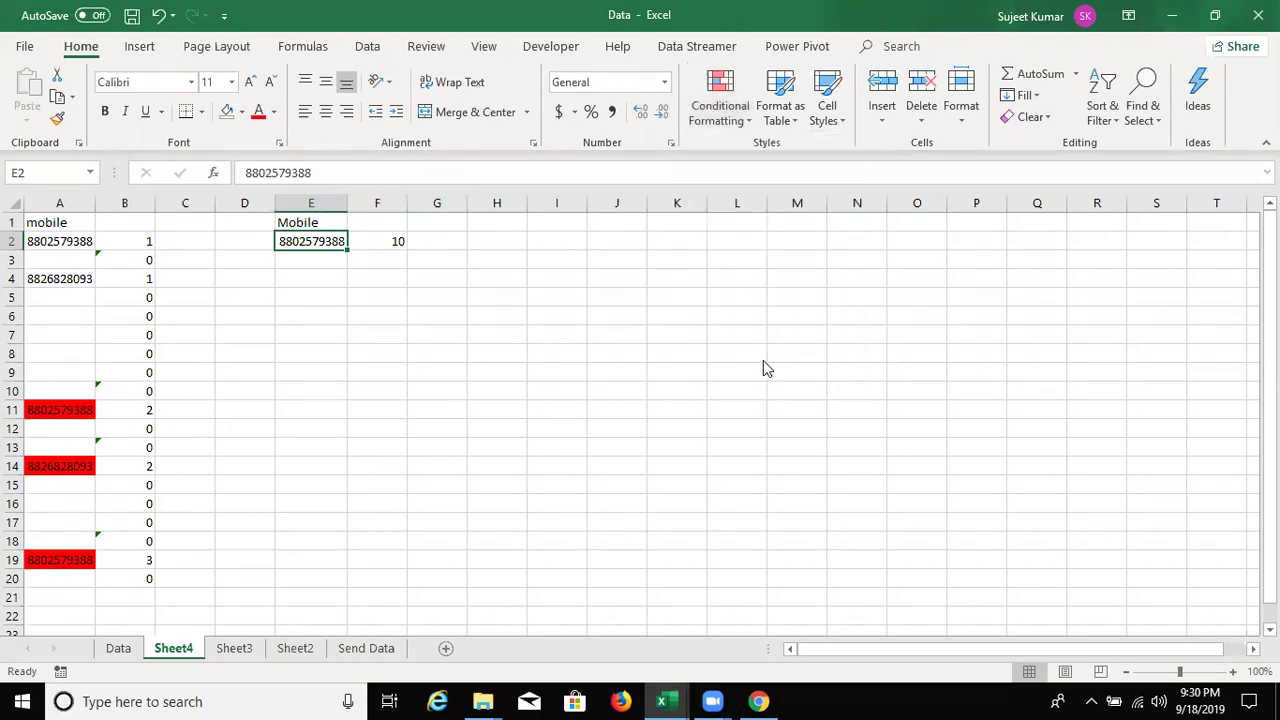
{"action": "left_click", "coordinate": [601, 241]}
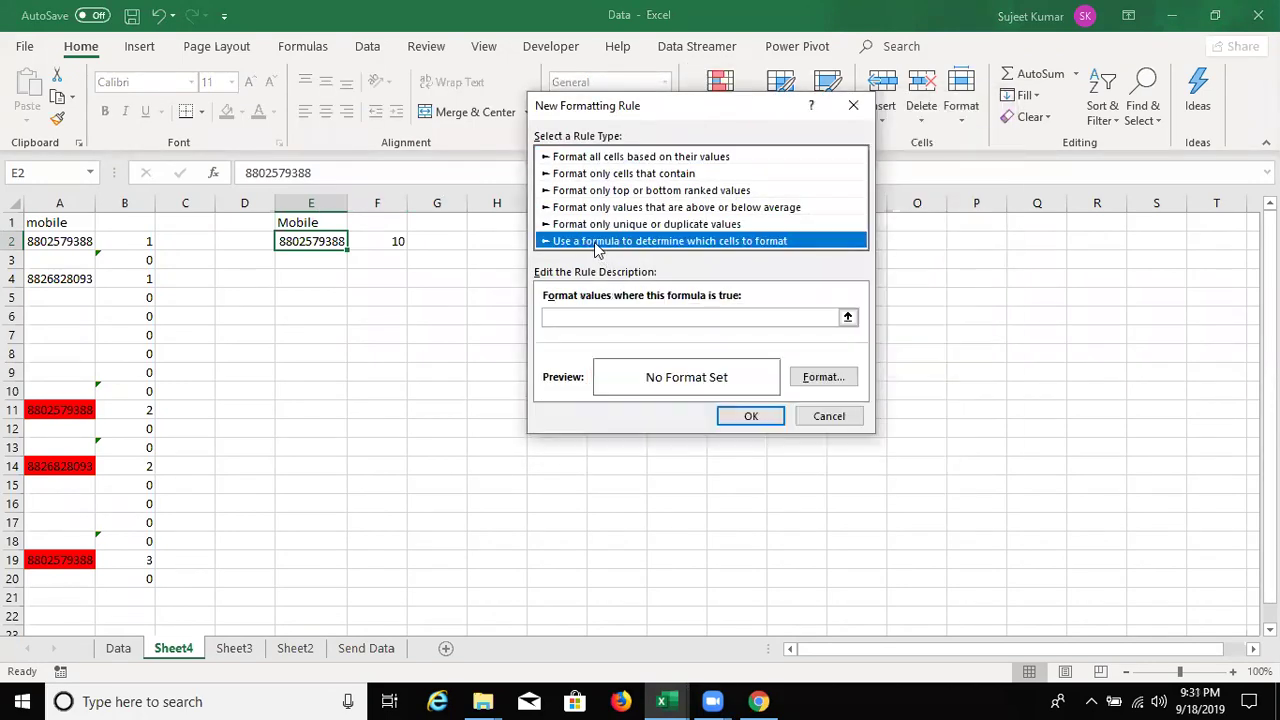
{"action": "left_click", "coordinate": [605, 317]}
{"action": "type", "text": "="}
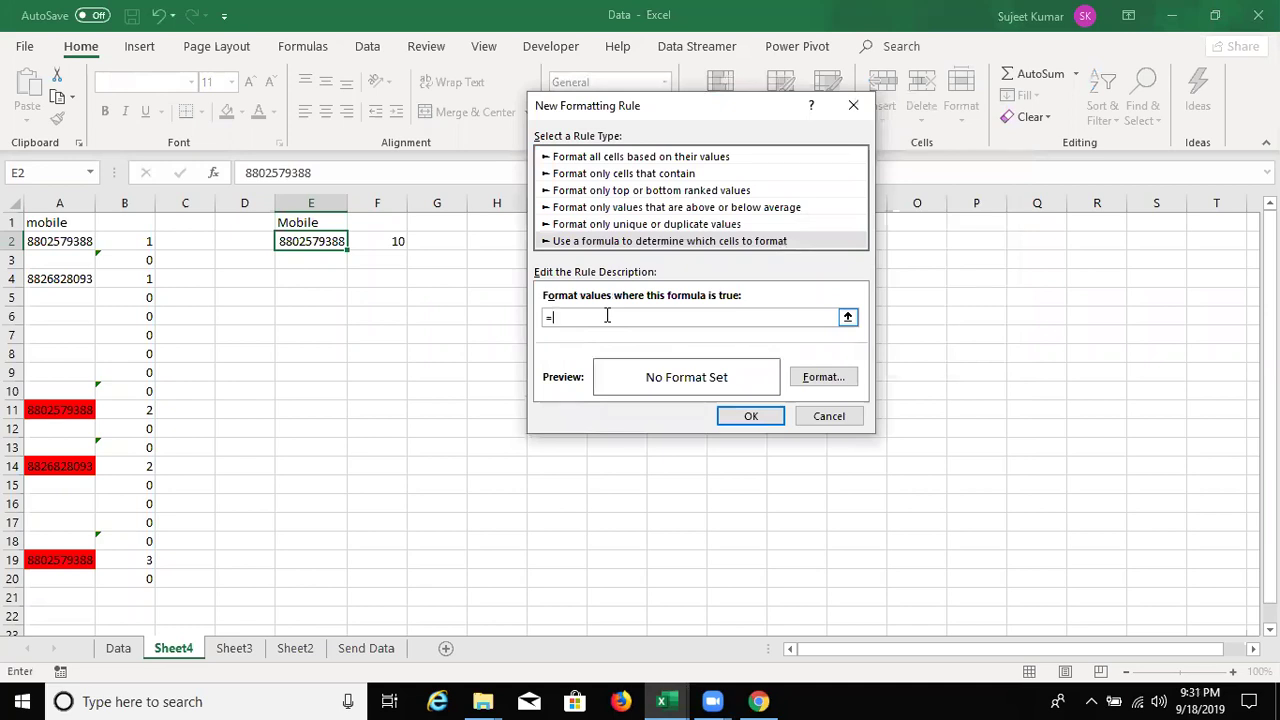
{"action": "type", "text": "len"}
{"action": "type", "text": "(e2)<>"}
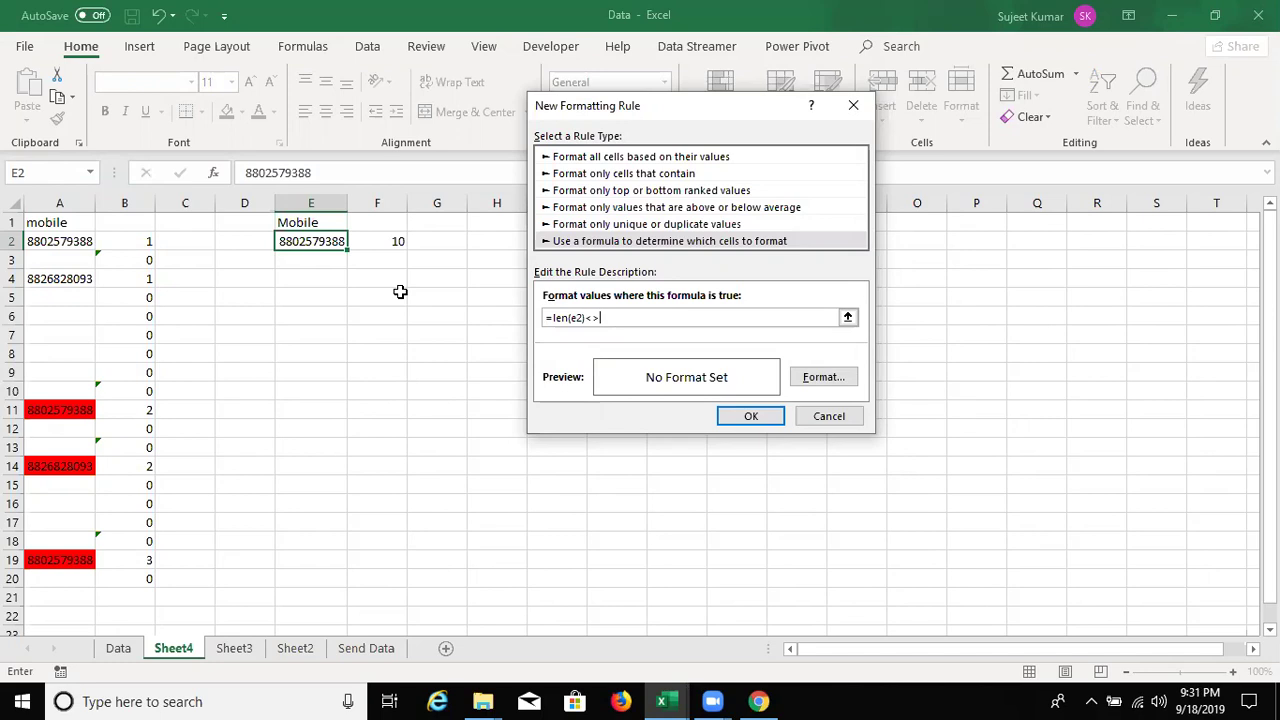
{"action": "type", "text": "10"}
{"action": "left_click", "coordinate": [833, 377]}
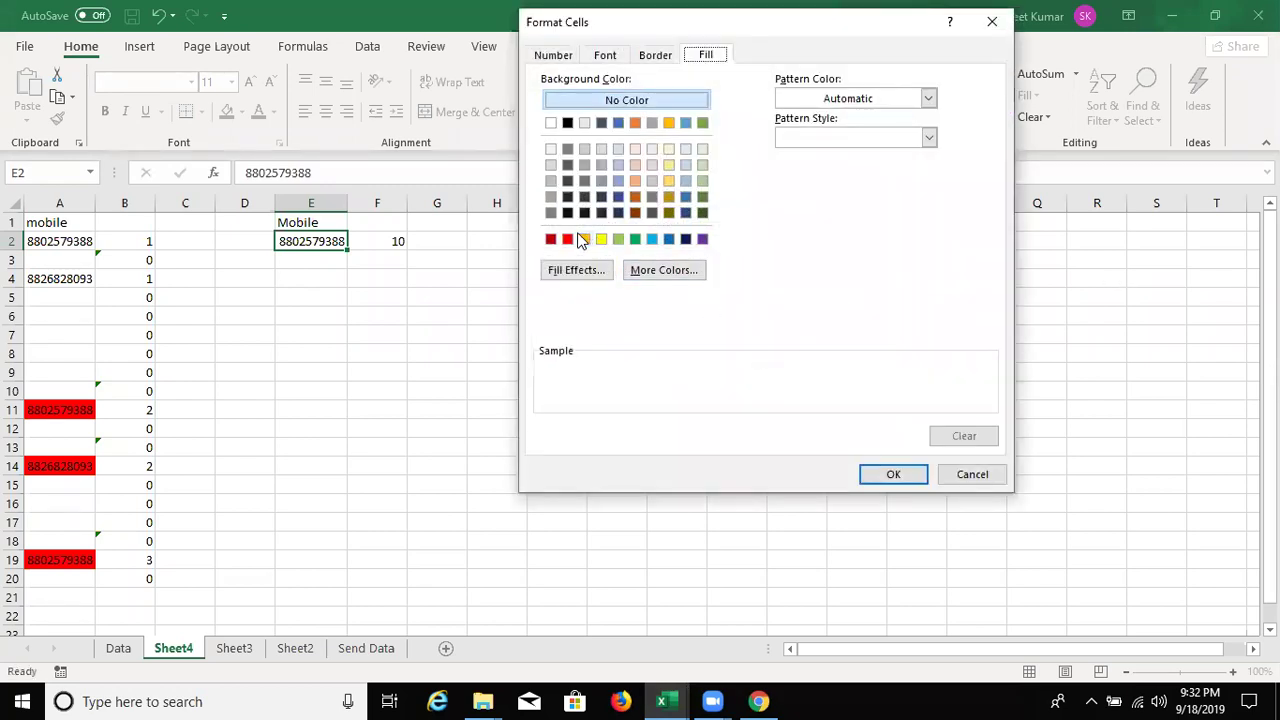
{"action": "left_click", "coordinate": [567, 239]}
{"action": "left_click", "coordinate": [893, 474]}
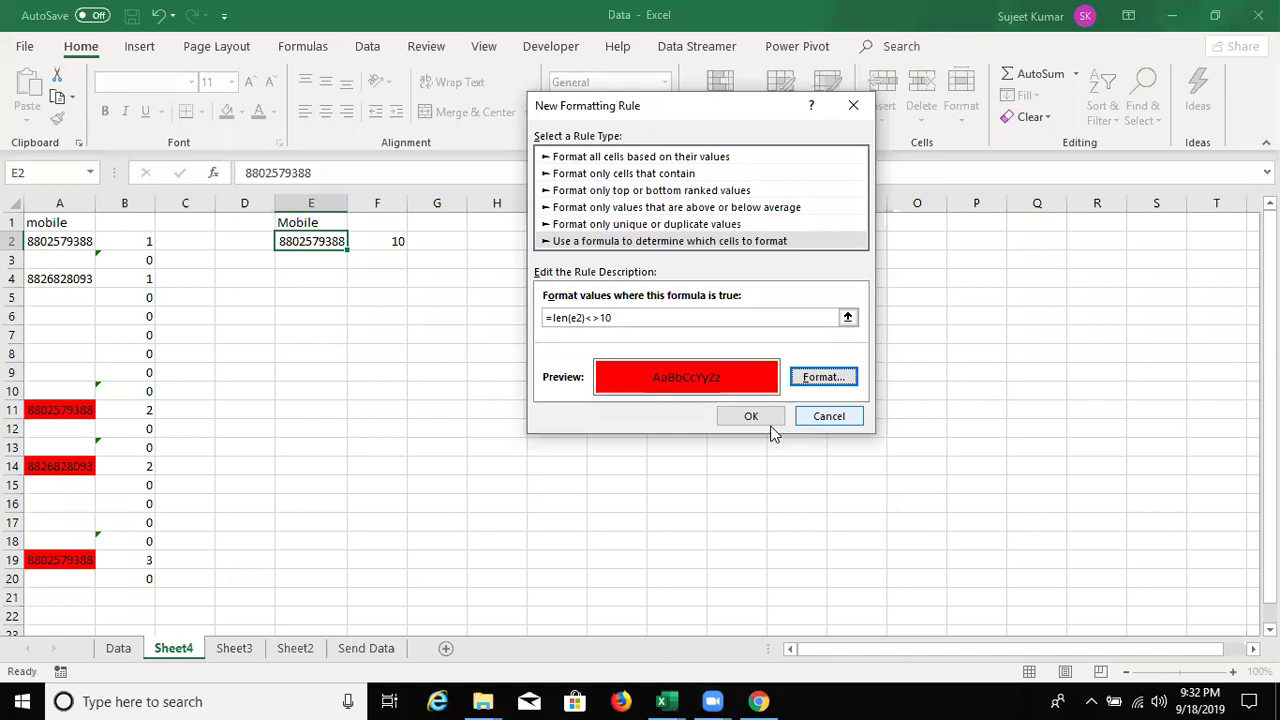
{"action": "left_click", "coordinate": [750, 416]}
Copy E2's length rule down to E3:E17 with Format Painter
{"action": "left_click", "coordinate": [57, 118]}
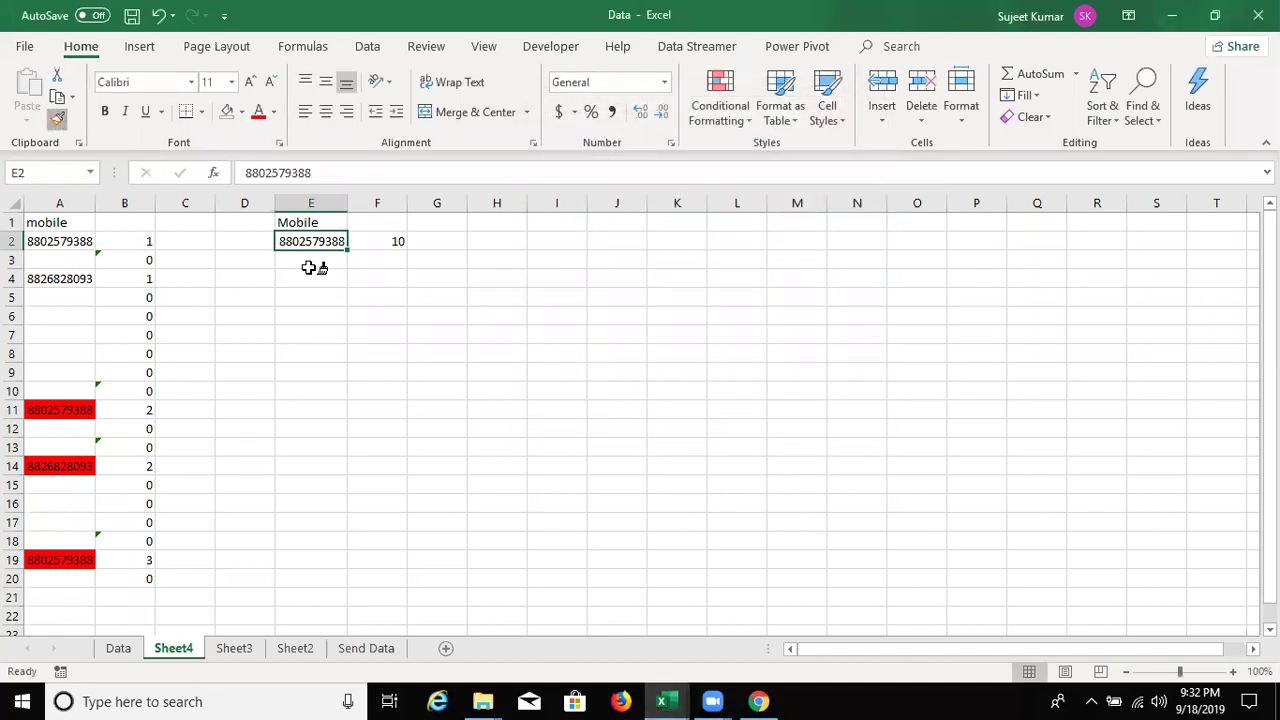
{"action": "left_click_drag", "start_coordinate": [311, 260], "coordinate": [323, 520]}
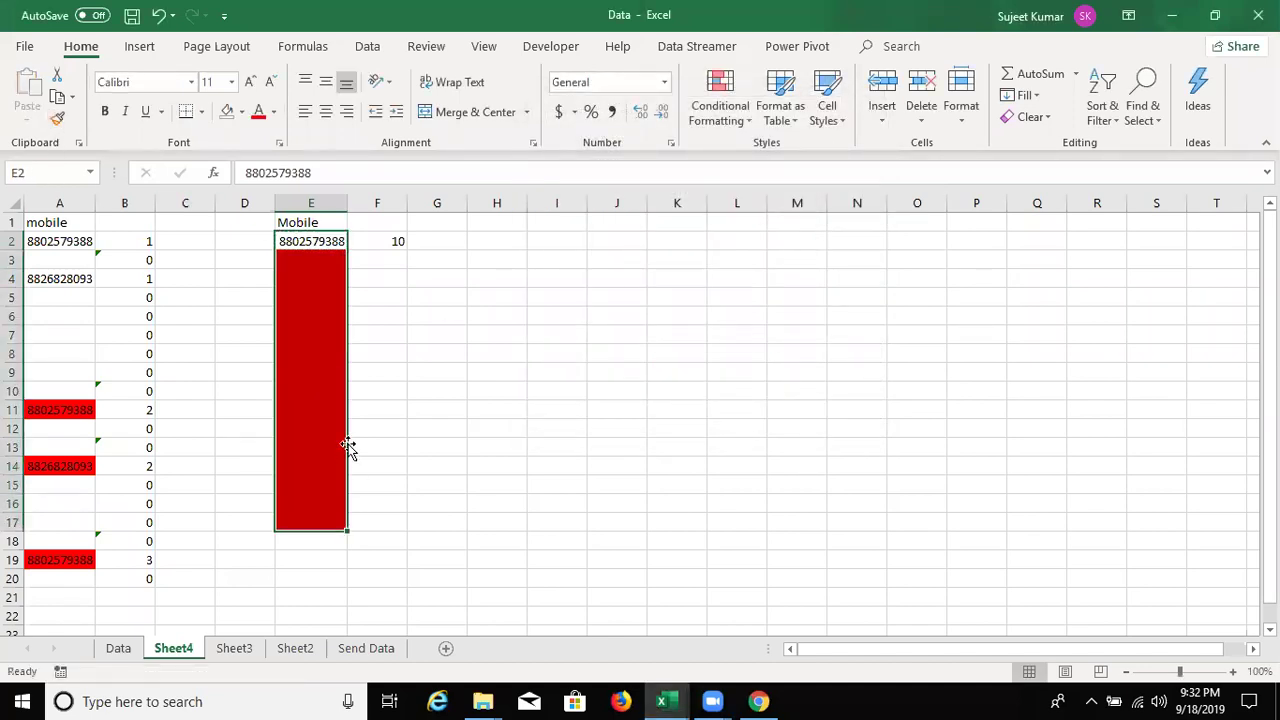
{"action": "left_click_drag", "start_coordinate": [334, 279], "coordinate": [323, 503]}
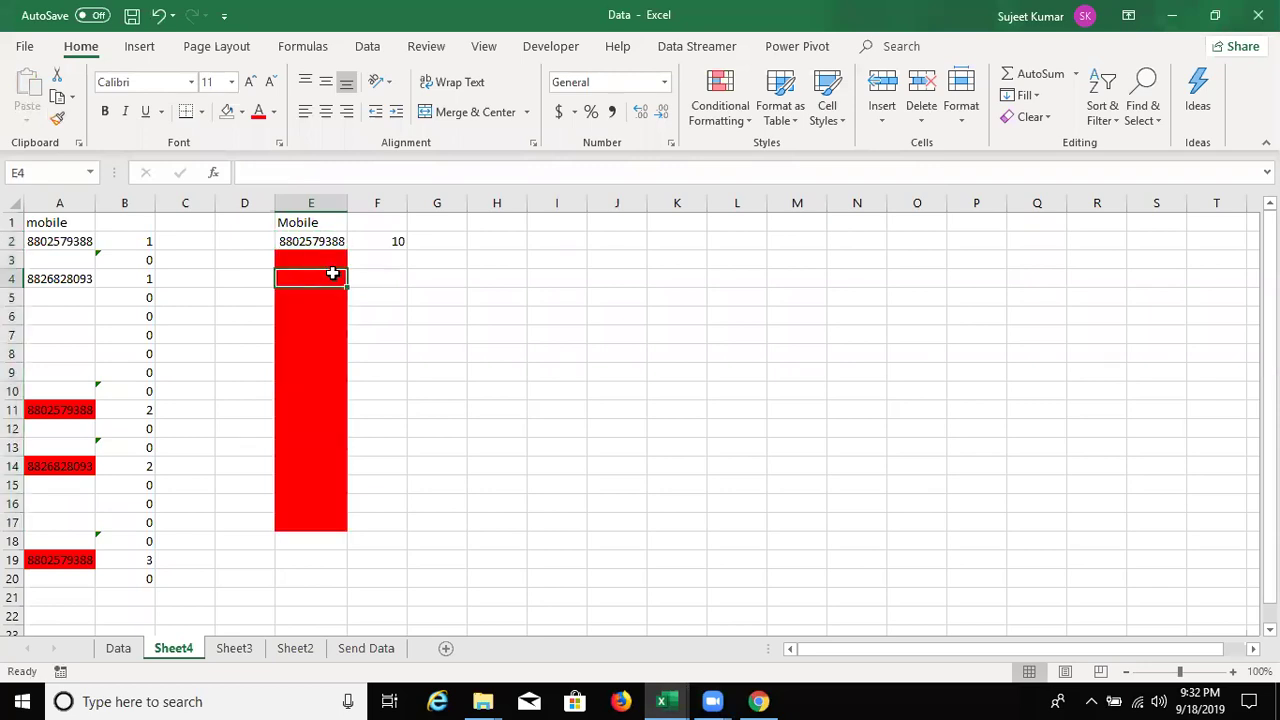
Enter =LEN(E3) in F3, returning 0, then go back to E2
{"action": "left_click", "coordinate": [393, 260]}
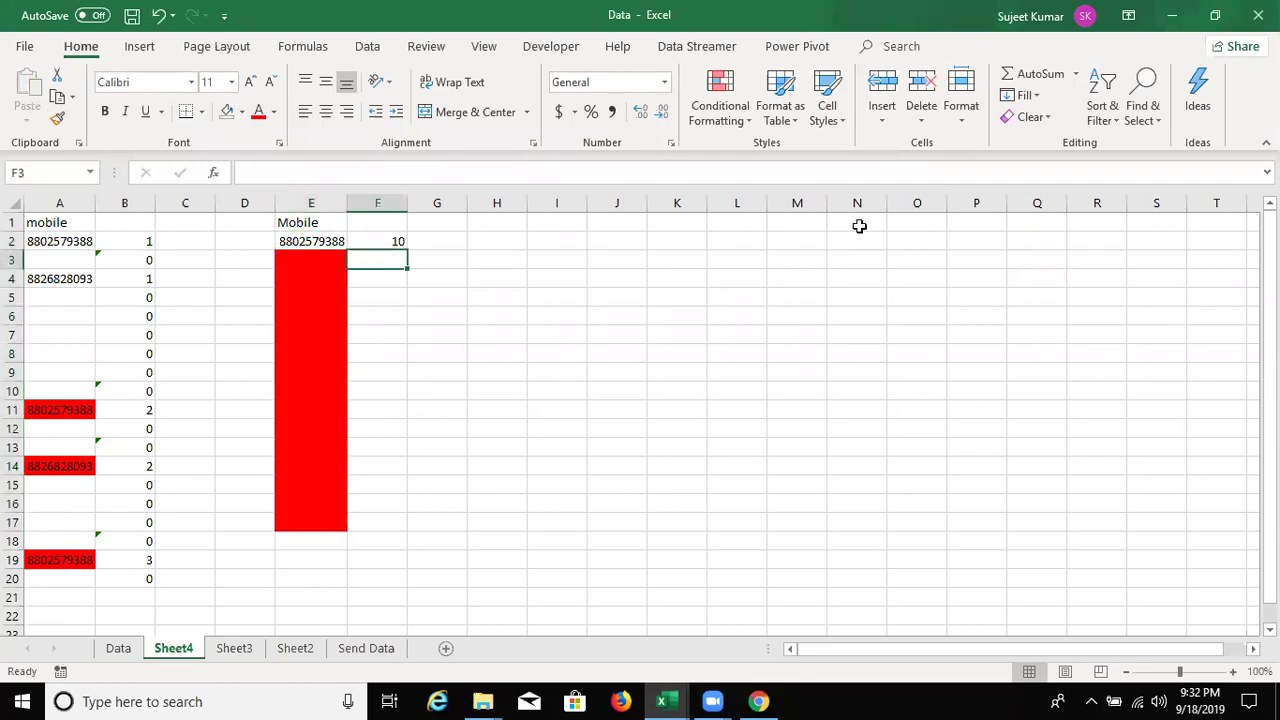
{"action": "type", "text": "=len"}
{"action": "key", "text": "Tab"}
{"action": "key", "text": "Left"}
{"action": "key", "text": "Return"}
{"action": "key", "text": "Up"}
{"action": "key", "text": "Left"}
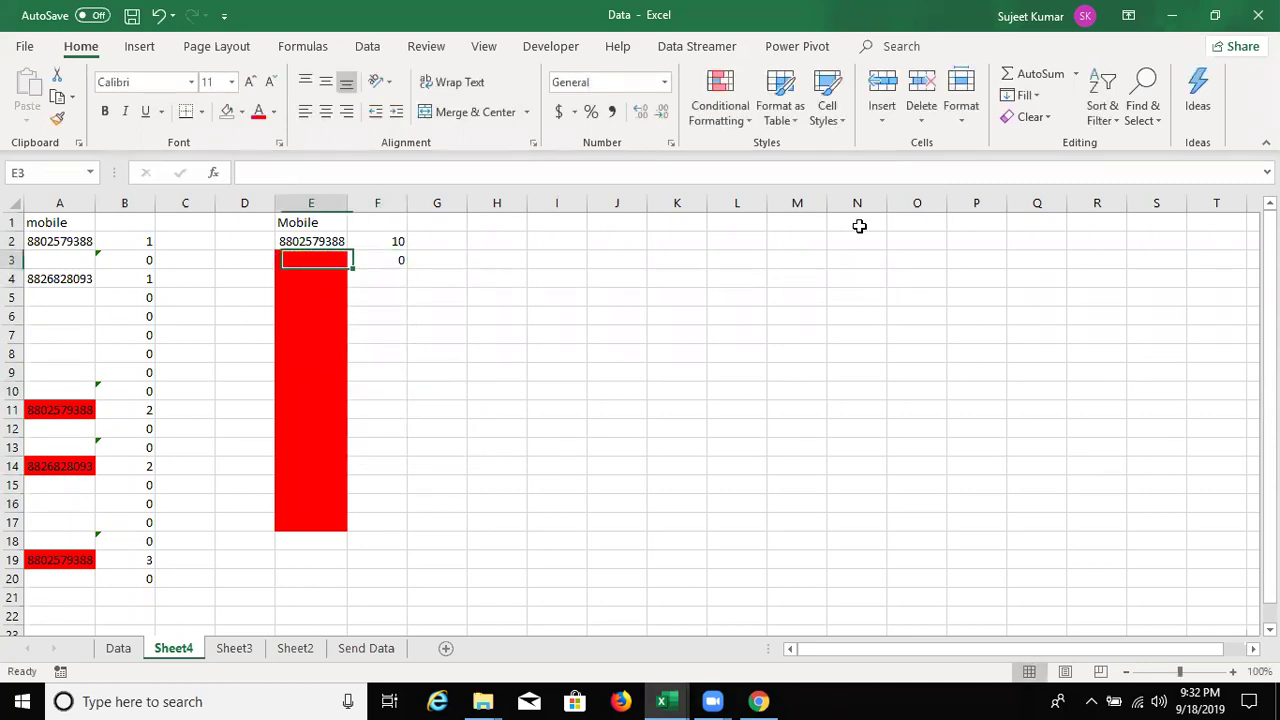
{"action": "key", "text": "Right"}
{"action": "key", "text": "Up"}
{"action": "key", "text": "Left"}
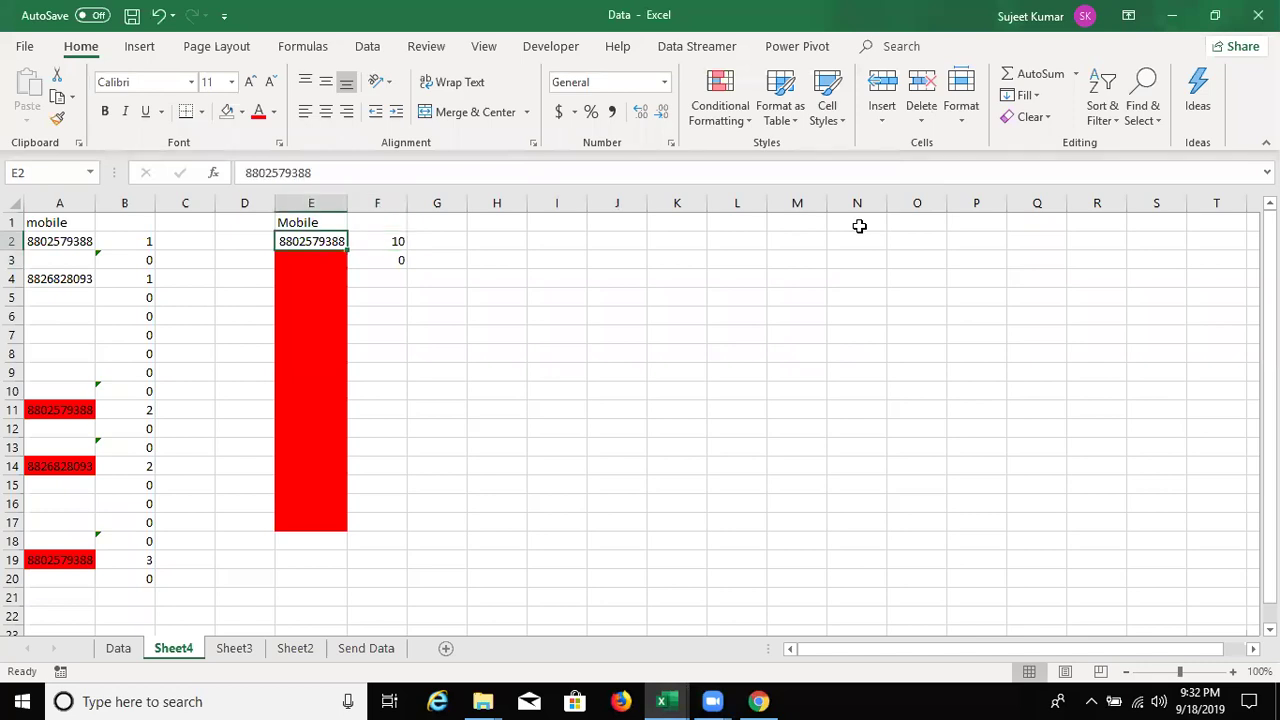
Open column E's 10-character length rule in the Conditional Formatting Rules Manager
{"action": "left_click", "coordinate": [735, 116]}
{"action": "left_click", "coordinate": [716, 401]}
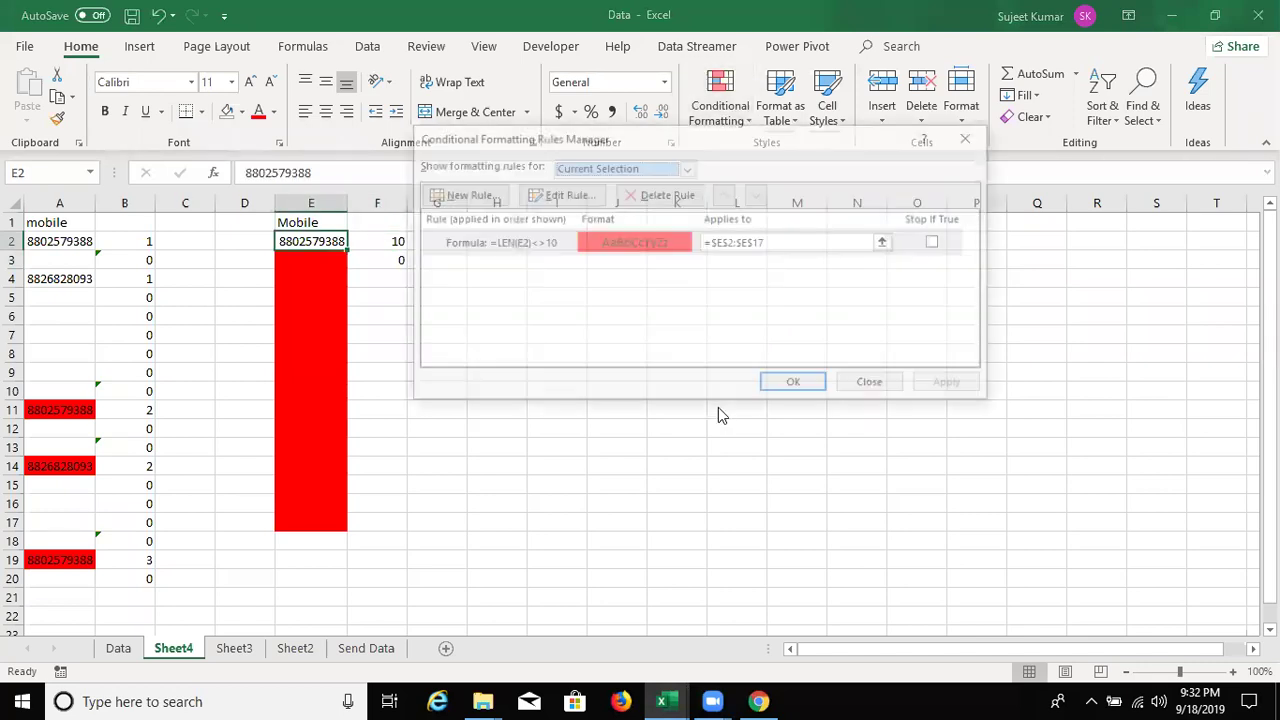
{"action": "left_click", "coordinate": [578, 250]}
{"action": "double_click", "coordinate": [578, 250]}
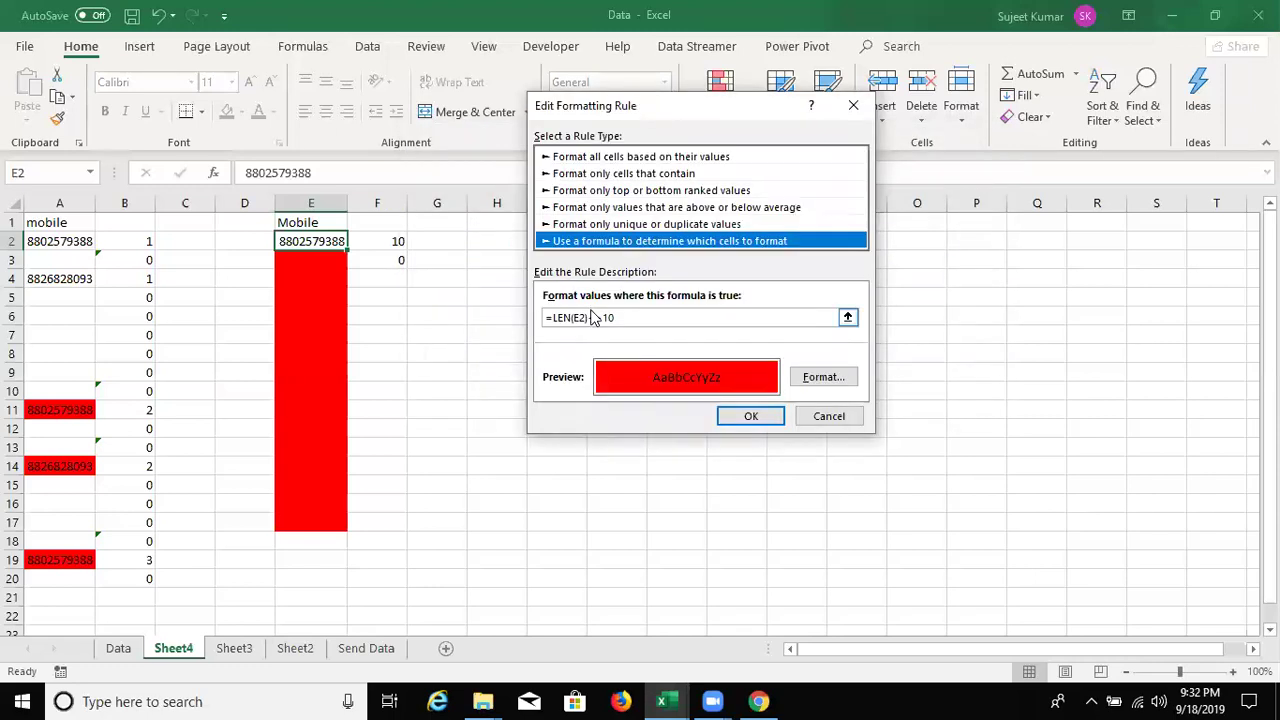
Change the rule formula to =AND(LEN(E2)<>10,LEN(E2)>0), then apply and close
{"action": "left_click", "coordinate": [555, 318]}
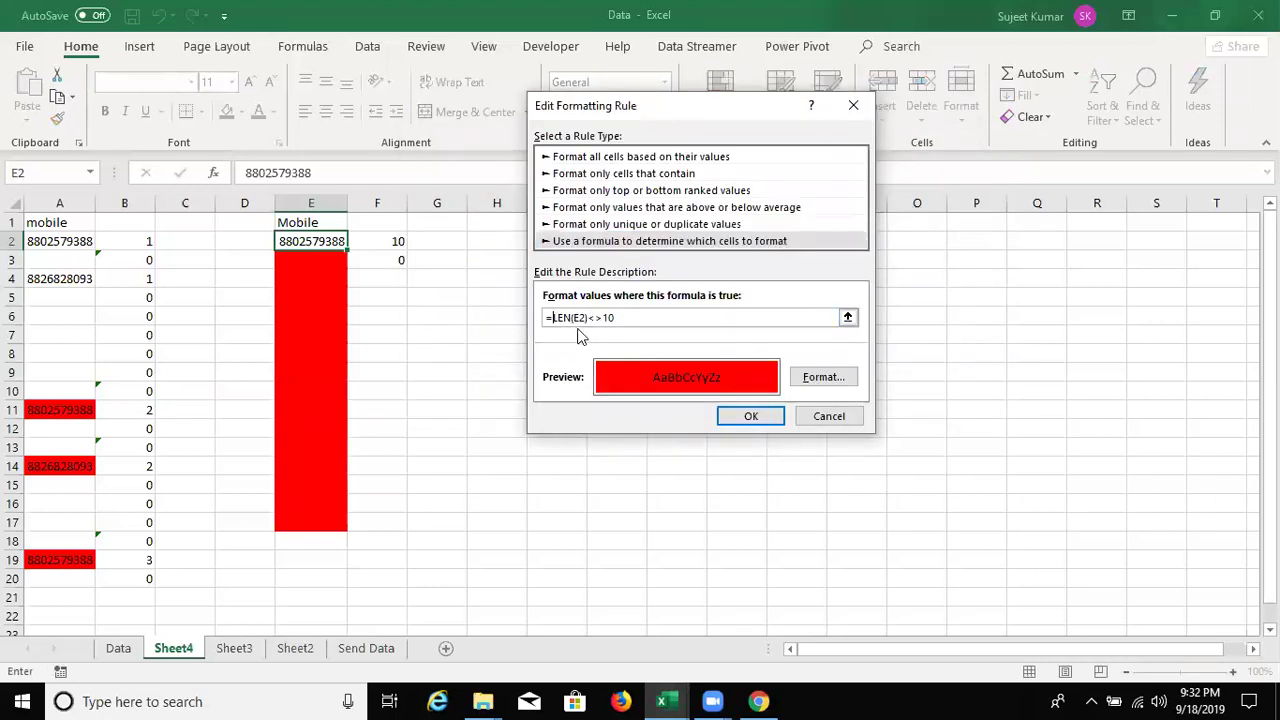
{"action": "type", "text": "and"}
{"action": "type", "text": "("}
{"action": "left_click", "coordinate": [660, 318]}
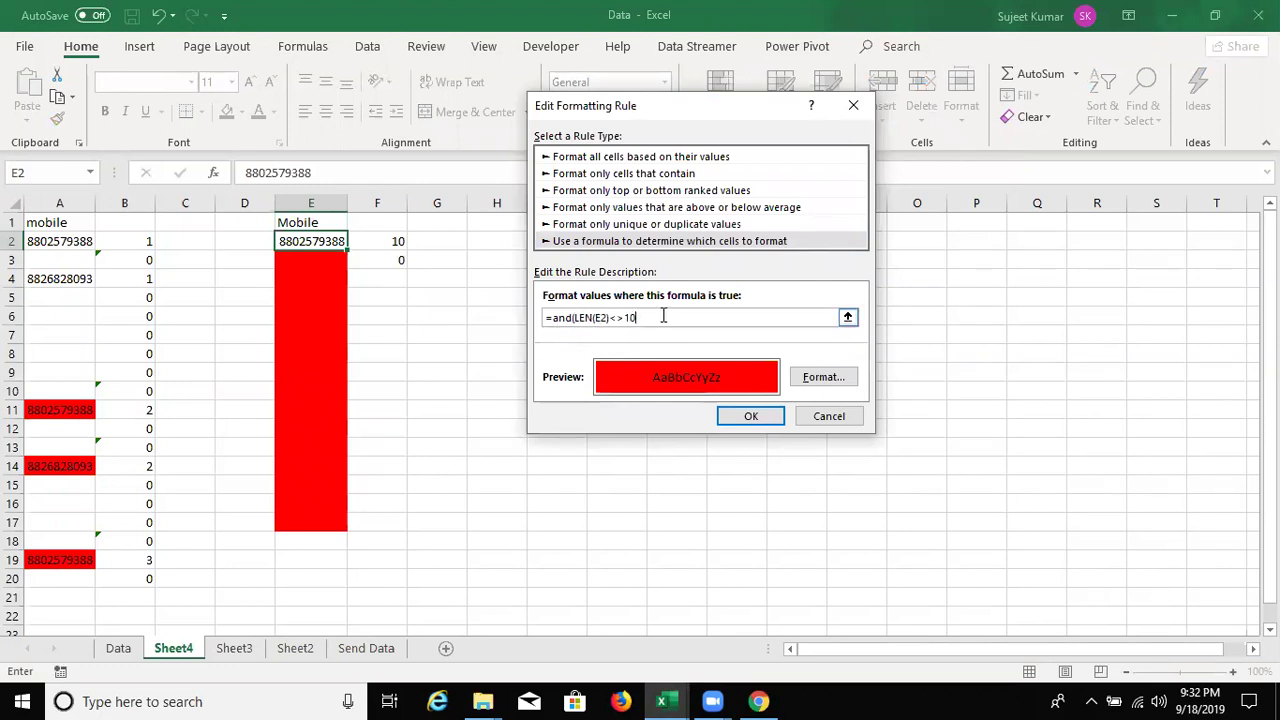
{"action": "type", "text": ",len(e"}
{"action": "type", "text": "2)"}
{"action": "type", "text": "<>"}
{"action": "key", "text": "BackSpace"}
{"action": "key", "text": "BackSpace"}
{"action": "key", "text": "BackSpace"}
{"action": "type", "text": ">0"}
{"action": "left_click", "coordinate": [772, 420]}
{"action": "left_click", "coordinate": [935, 388]}
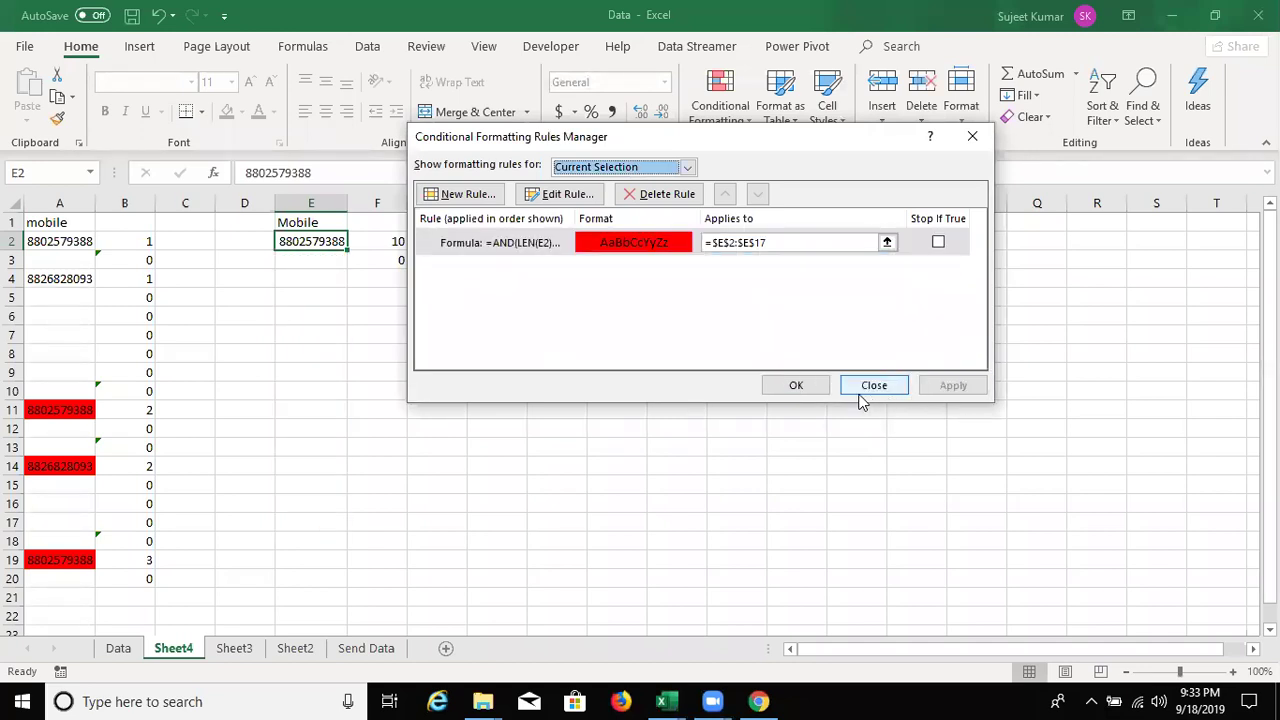
{"action": "left_click", "coordinate": [805, 388]}
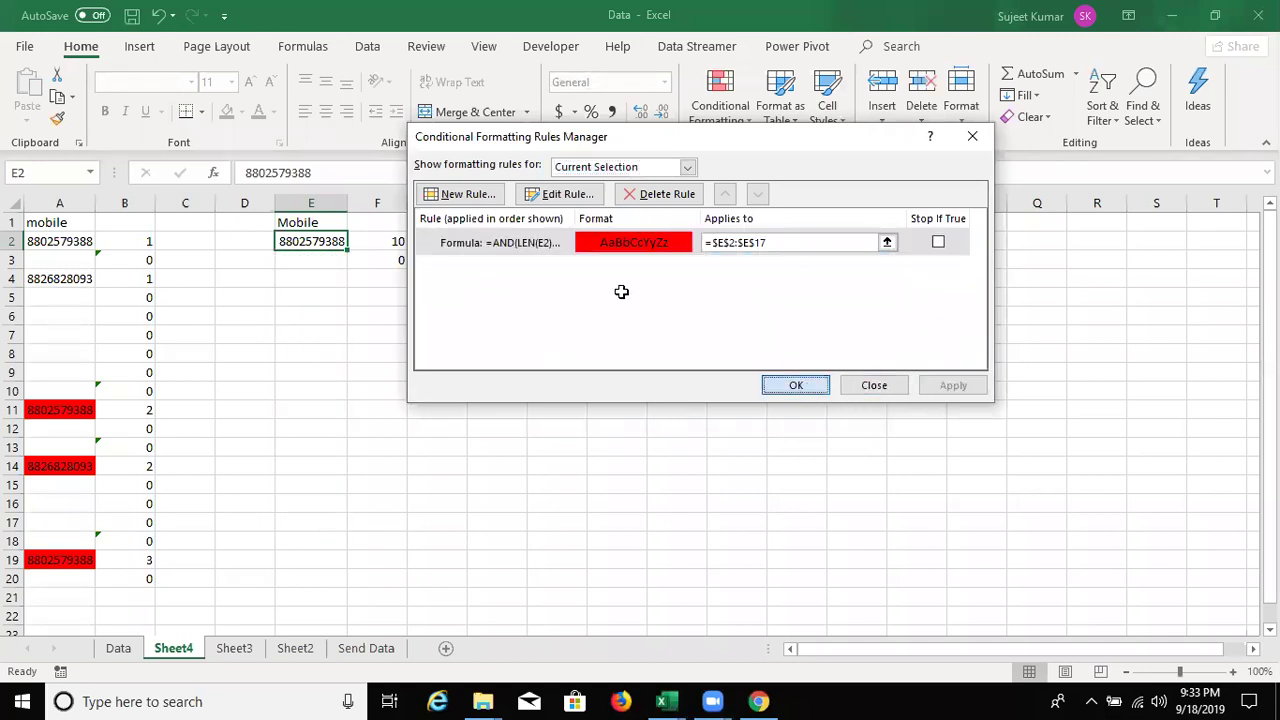
Enter the 9-digit test number 987812321 in E3
{"action": "left_click", "coordinate": [308, 260]}
{"action": "type", "text": "987812321"}
{"action": "key", "text": "Return"}
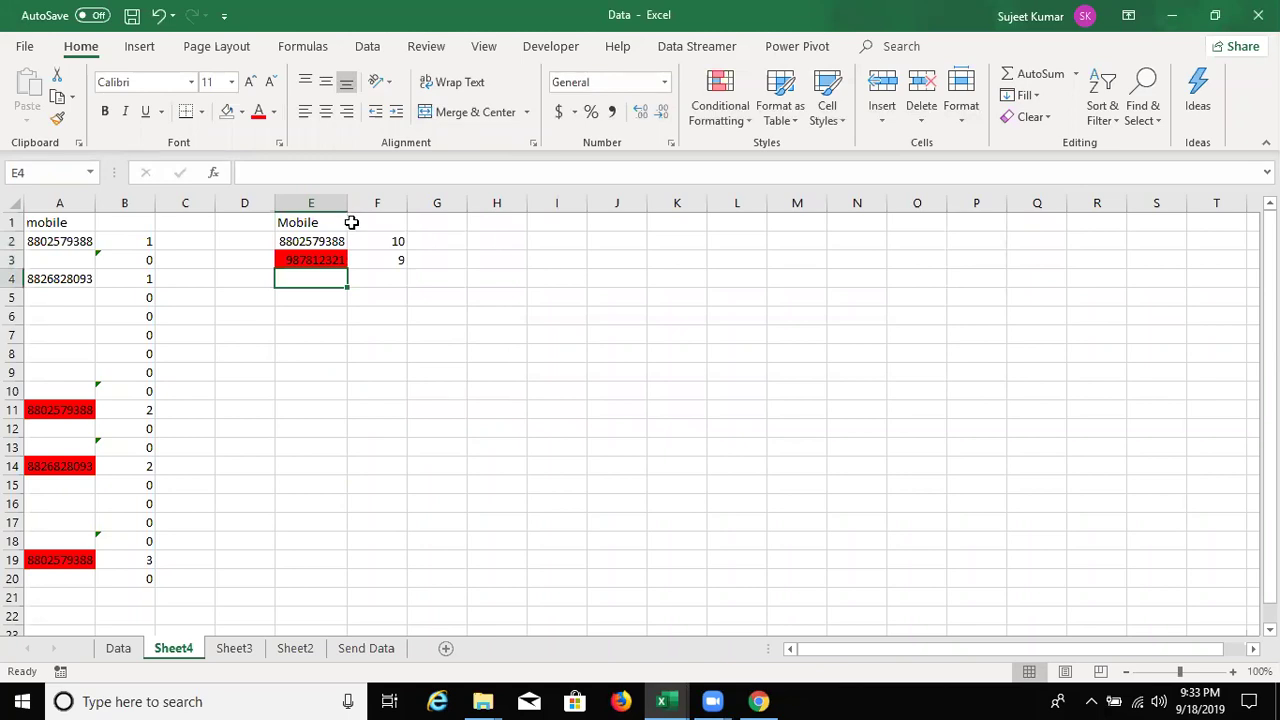
Head column H with A/c and put 15 in H2, discarding a trial text entry
{"action": "left_click", "coordinate": [503, 236]}
{"action": "left_click", "coordinate": [503, 222]}
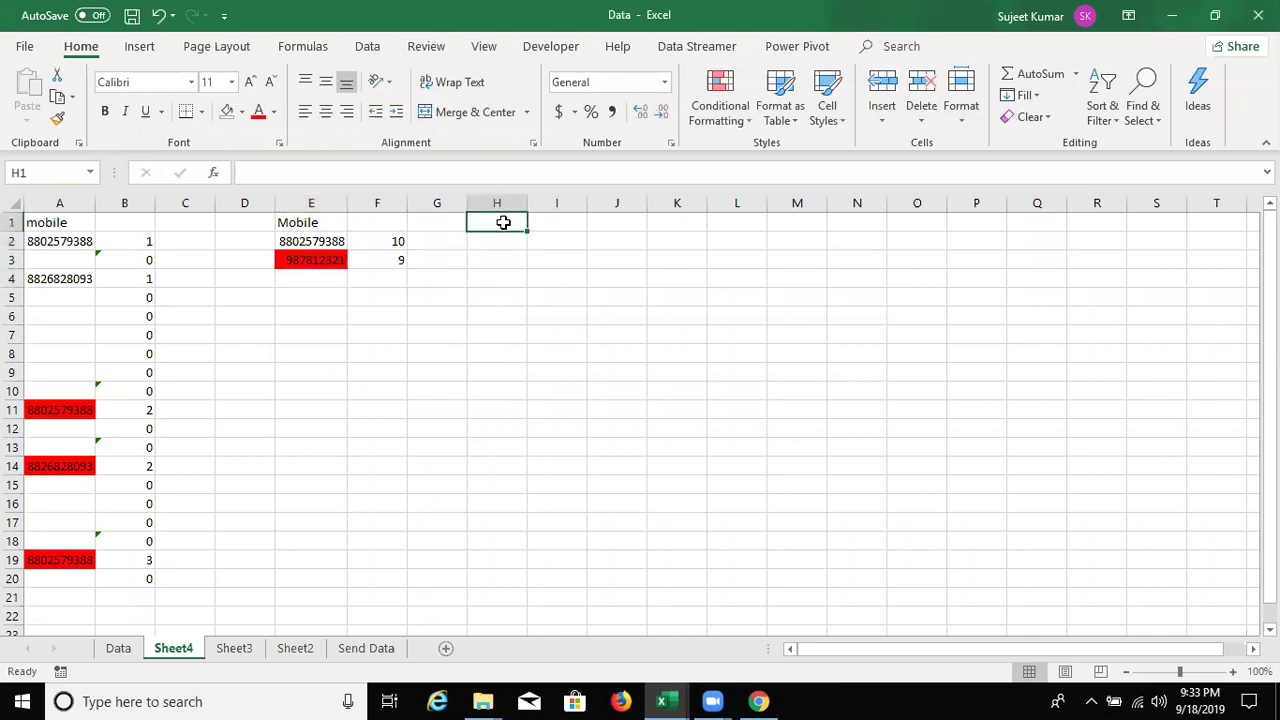
{"action": "type", "text": "A/c"}
{"action": "key", "text": "Return"}
{"action": "left_click", "coordinate": [503, 222]}
{"action": "left_click", "coordinate": [508, 240]}
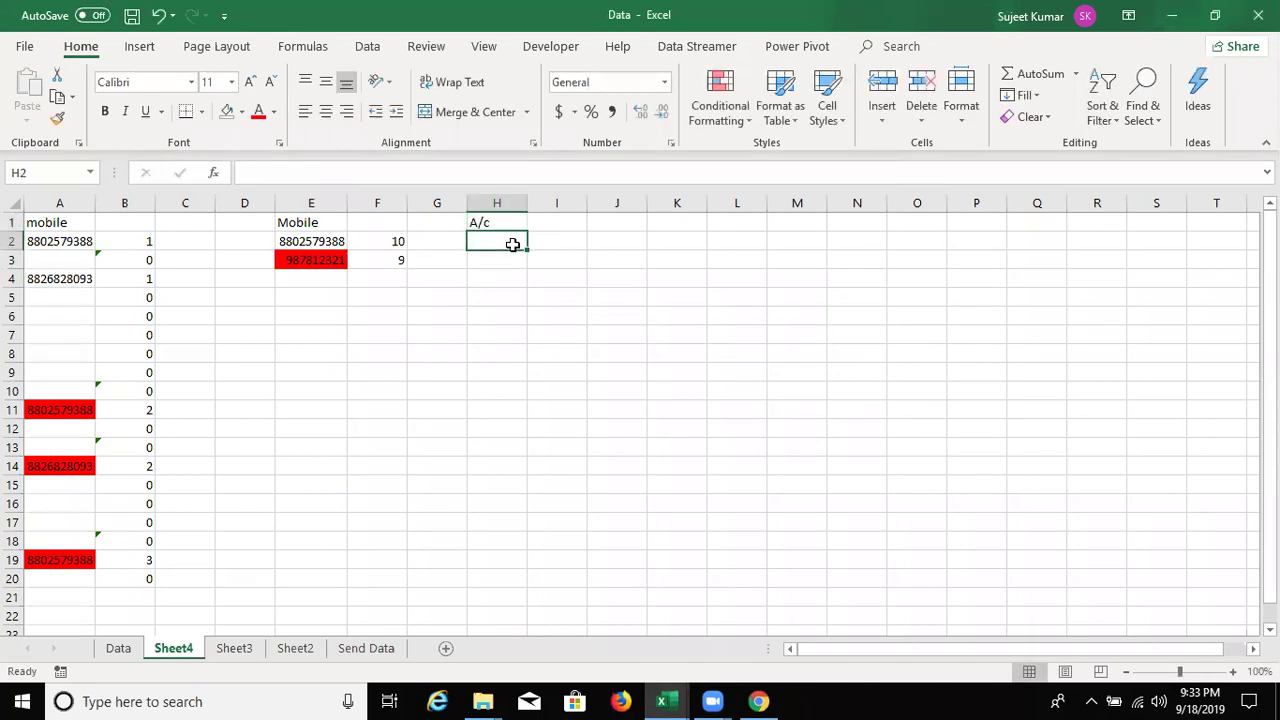
{"action": "type", "text": "15"}
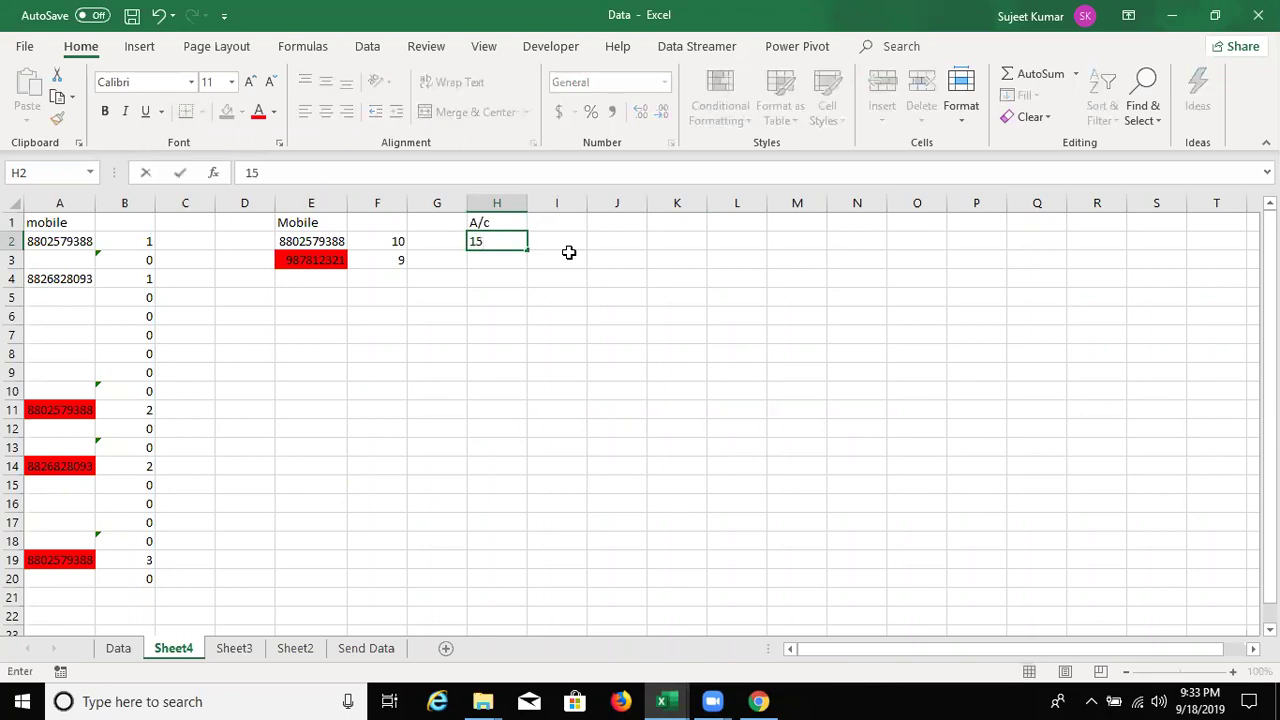
{"action": "key", "text": "Tab"}
{"action": "key", "text": "Left"}
{"action": "type", "text": "sadsa"}
{"action": "key", "text": "Escape"}
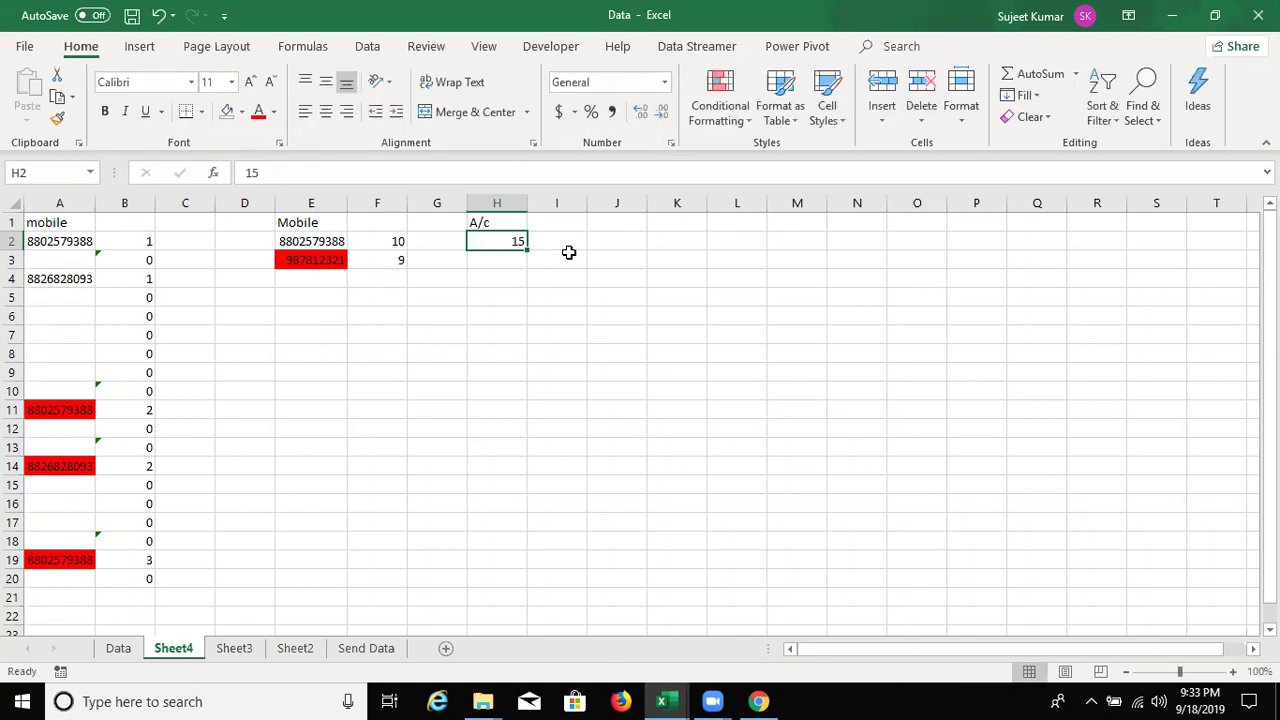
{"action": "left_click", "coordinate": [568, 252]}
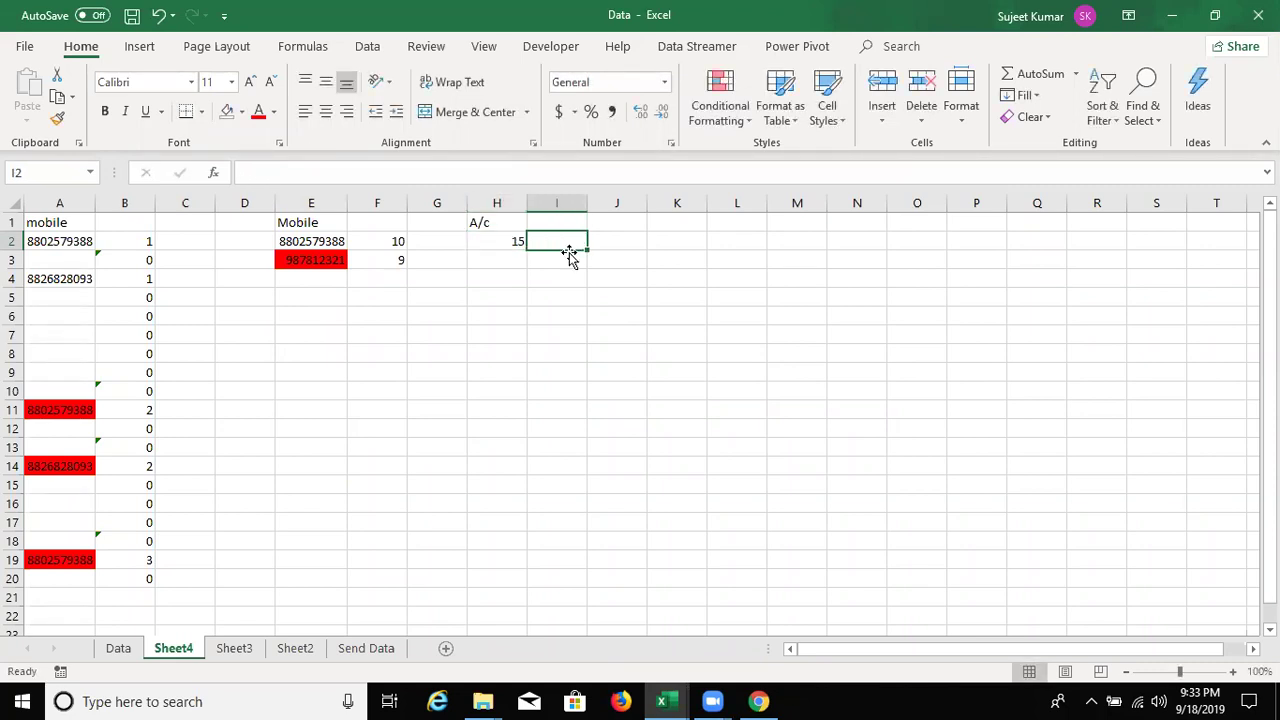
Enter the formula =ISTEXT(H2) in I2
{"action": "type", "text": "="}
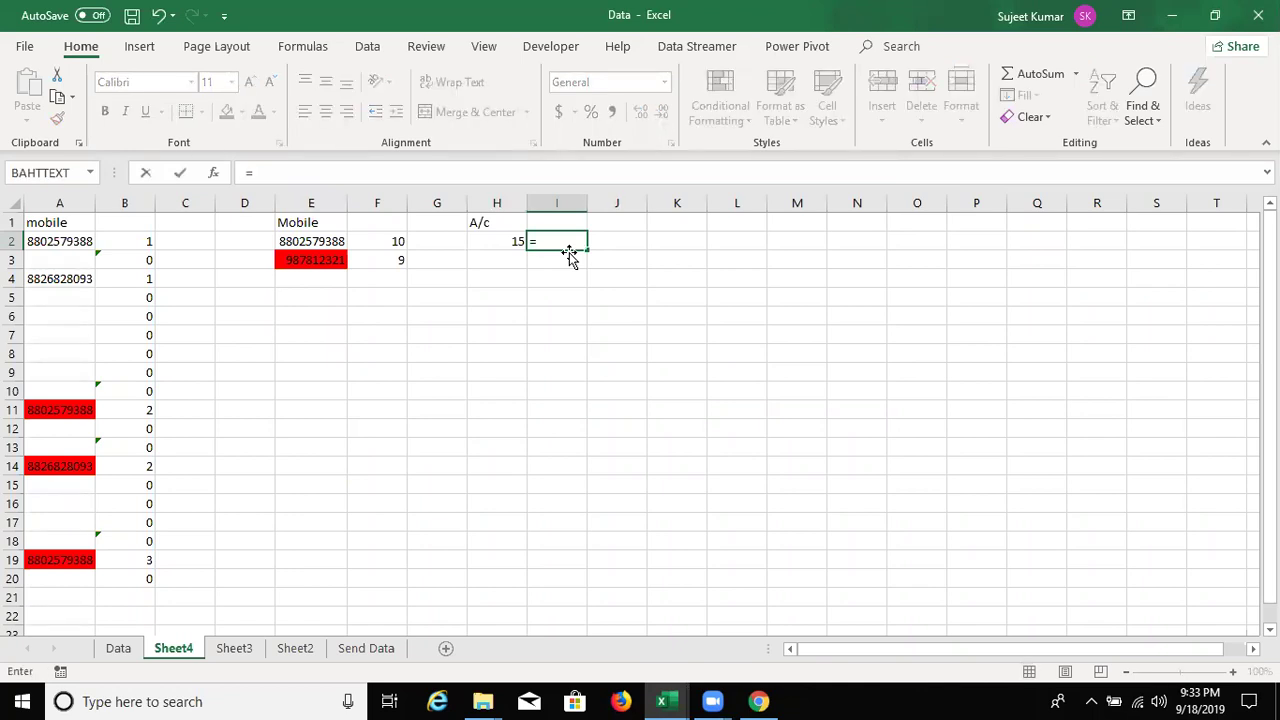
{"action": "type", "text": "is"}
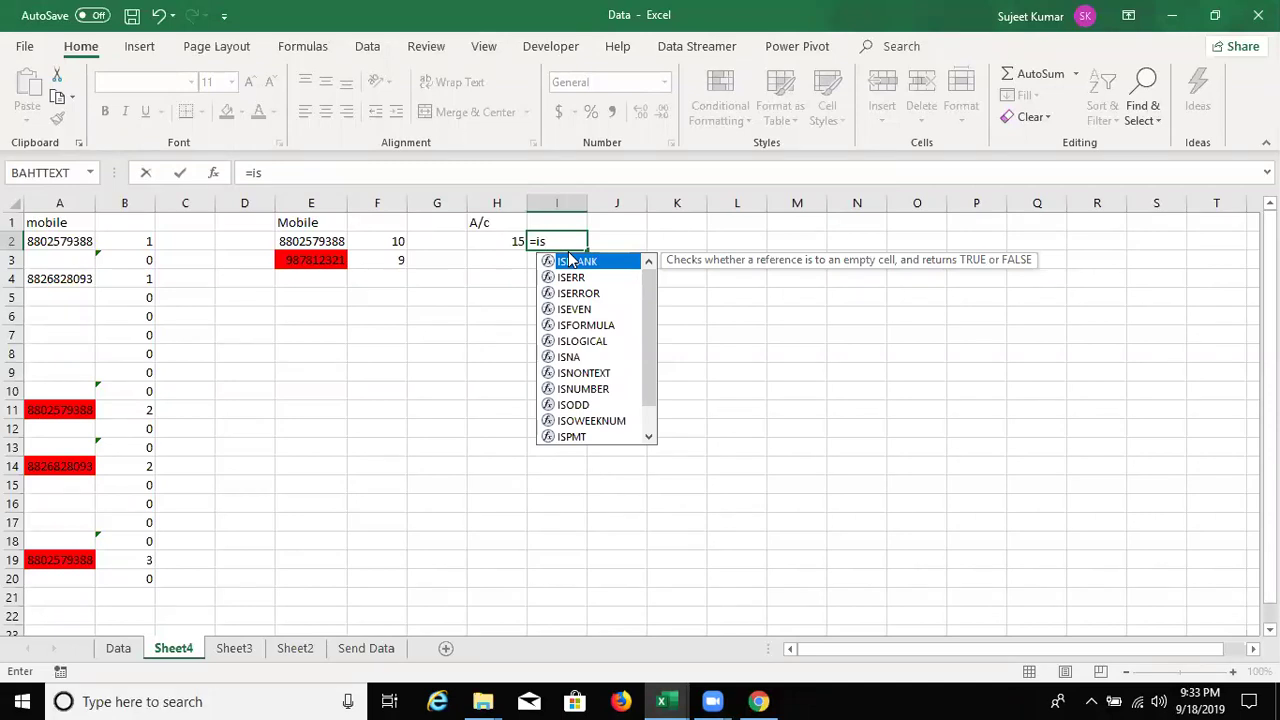
{"action": "type", "text": "t"}
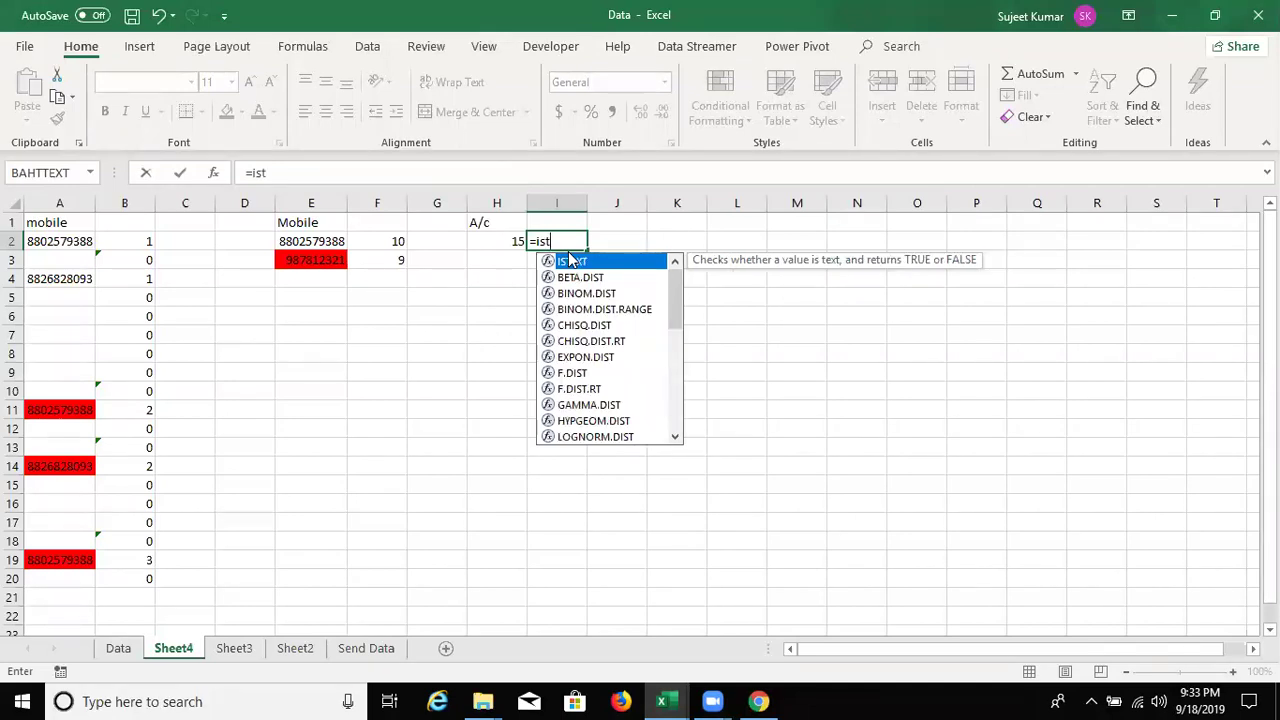
{"action": "double_click", "coordinate": [570, 258]}
{"action": "key", "text": "Left"}
{"action": "type", "text": ")"}
{"action": "key", "text": "Return"}
{"action": "left_click", "coordinate": [568, 249]}
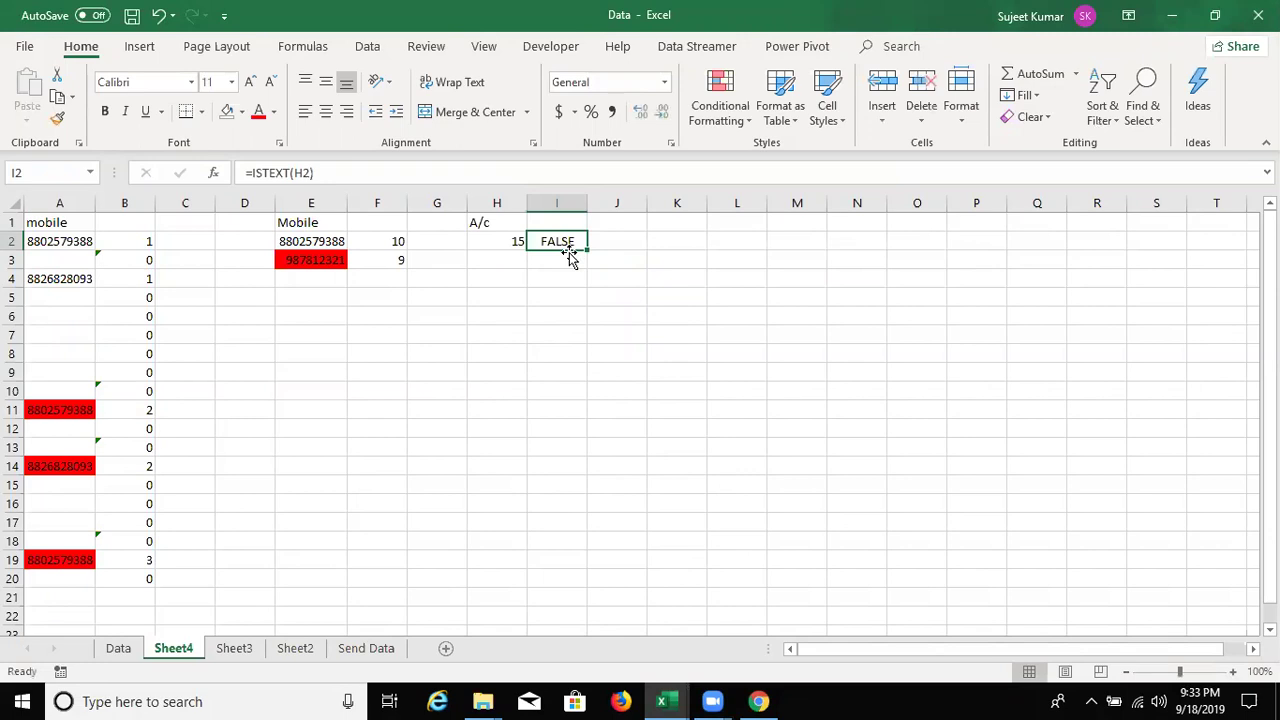
Test the check by typing asd in H2, then clear H2 again
{"action": "key", "text": "Left"}
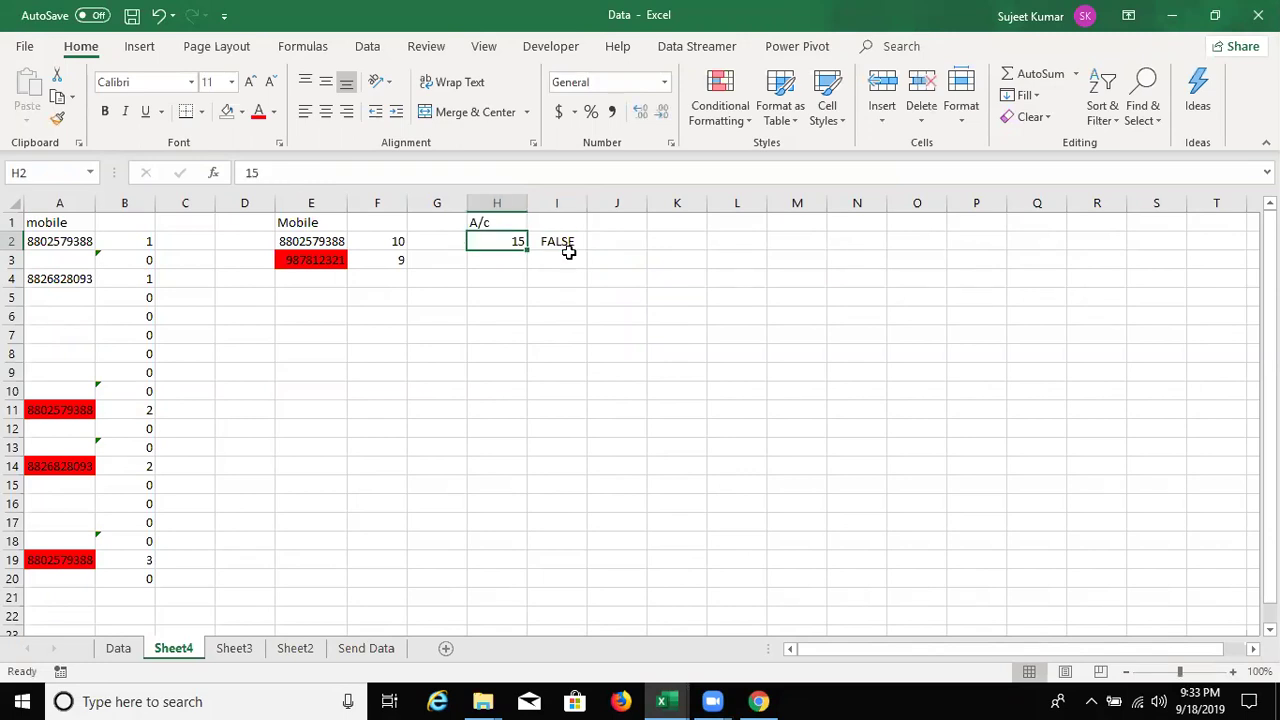
{"action": "type", "text": "asd"}
{"action": "key", "text": "Return"}
{"action": "key", "text": "Up"}
{"action": "key", "text": "Delete"}
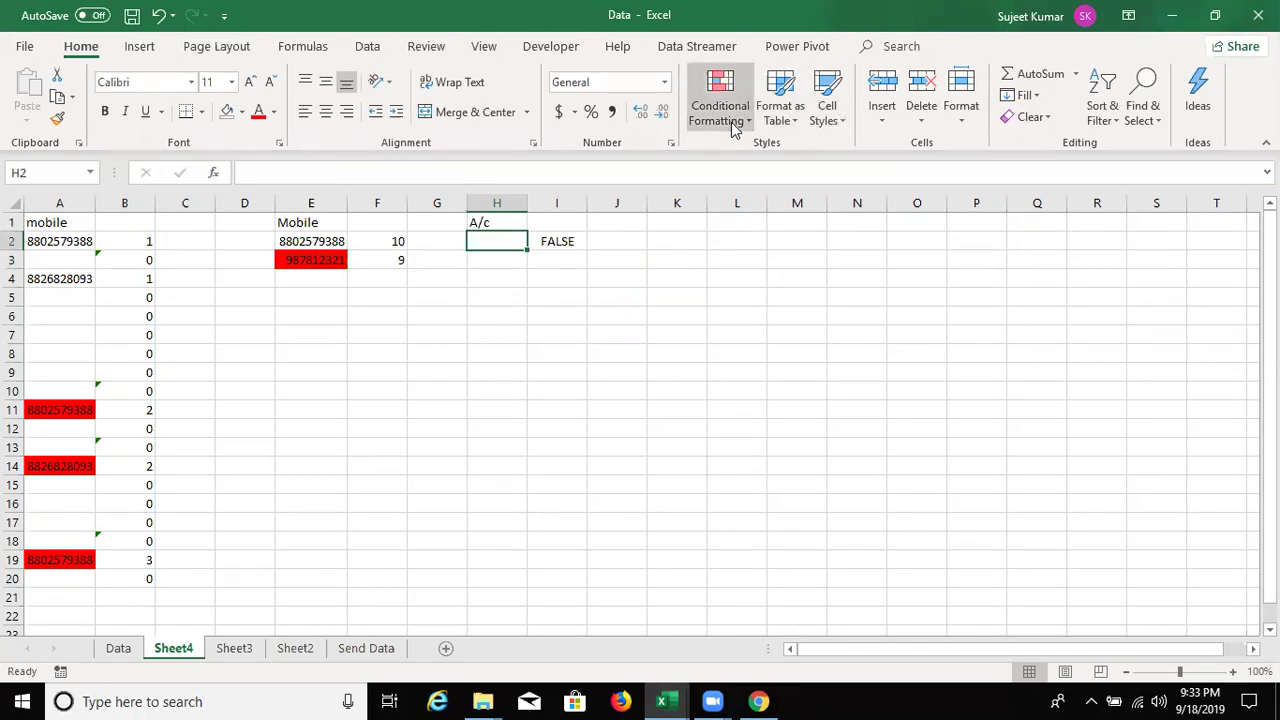
Start a new formula-based rule with the formula =ISTEXT($H2)
{"action": "left_click", "coordinate": [737, 121]}
{"action": "left_click", "coordinate": [747, 358]}
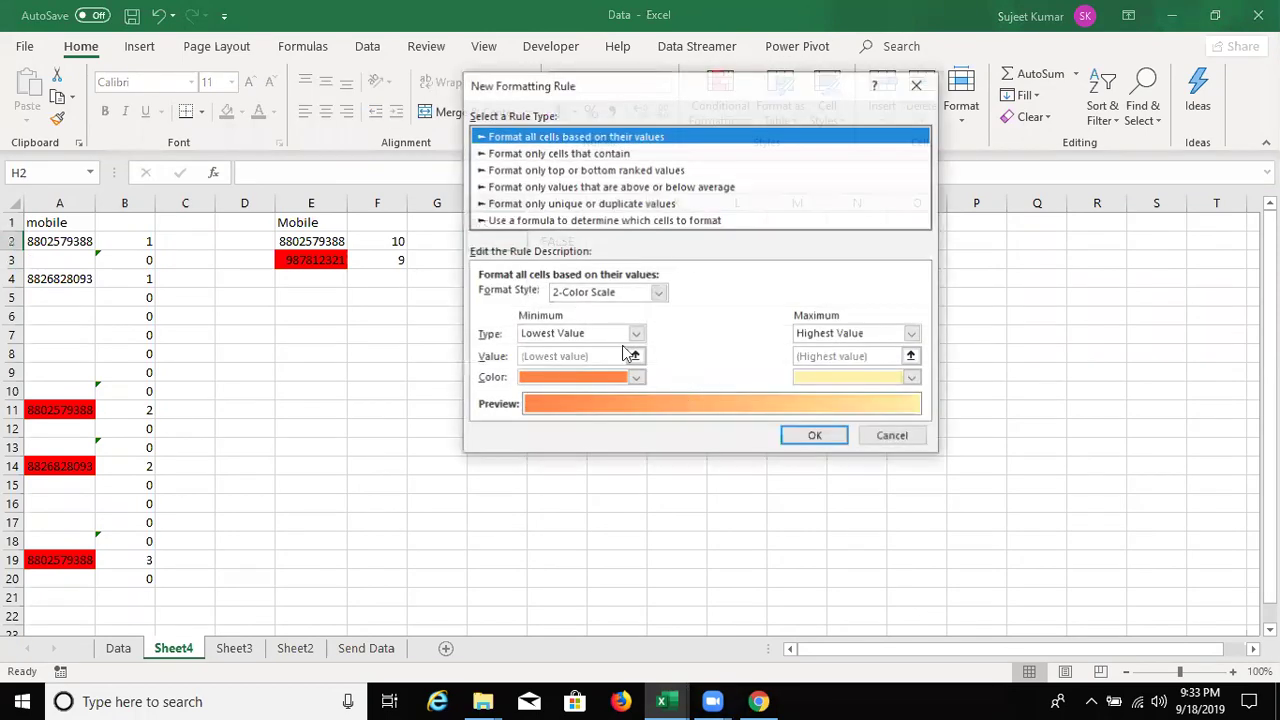
{"action": "left_click", "coordinate": [551, 225]}
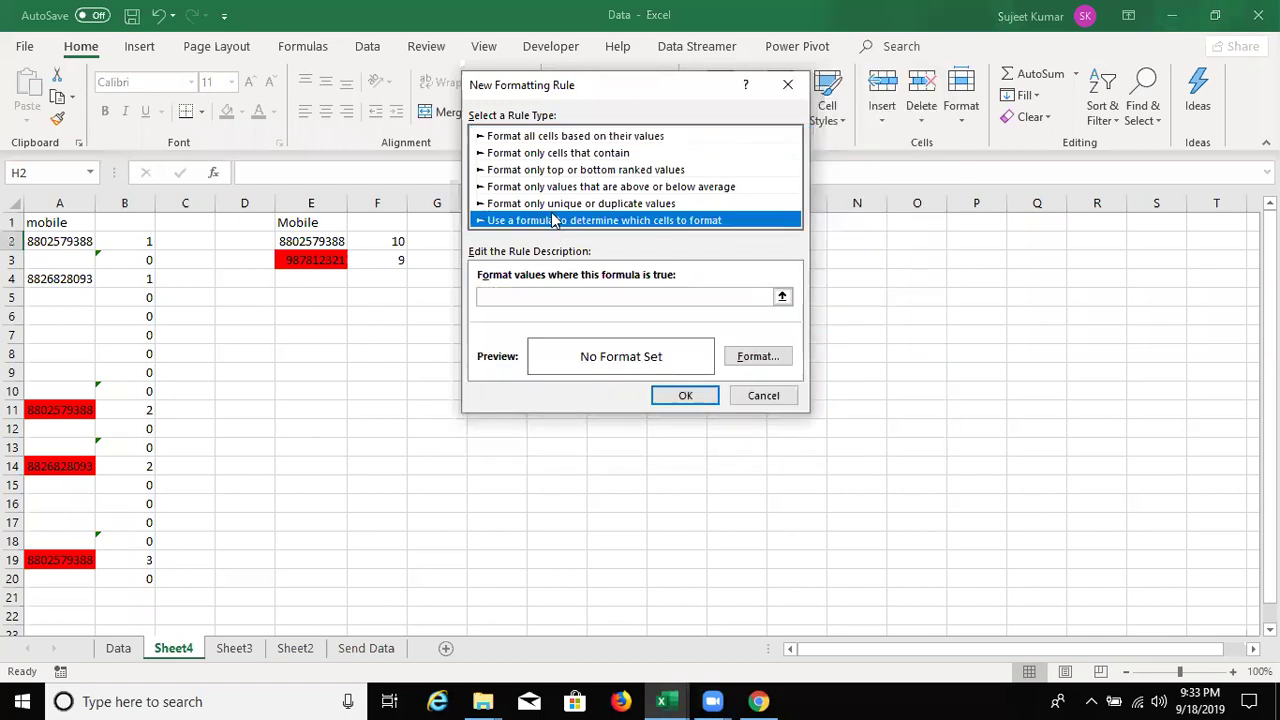
{"action": "left_click_drag", "start_coordinate": [558, 88], "coordinate": [848, 111]}
{"action": "left_click", "coordinate": [835, 321]}
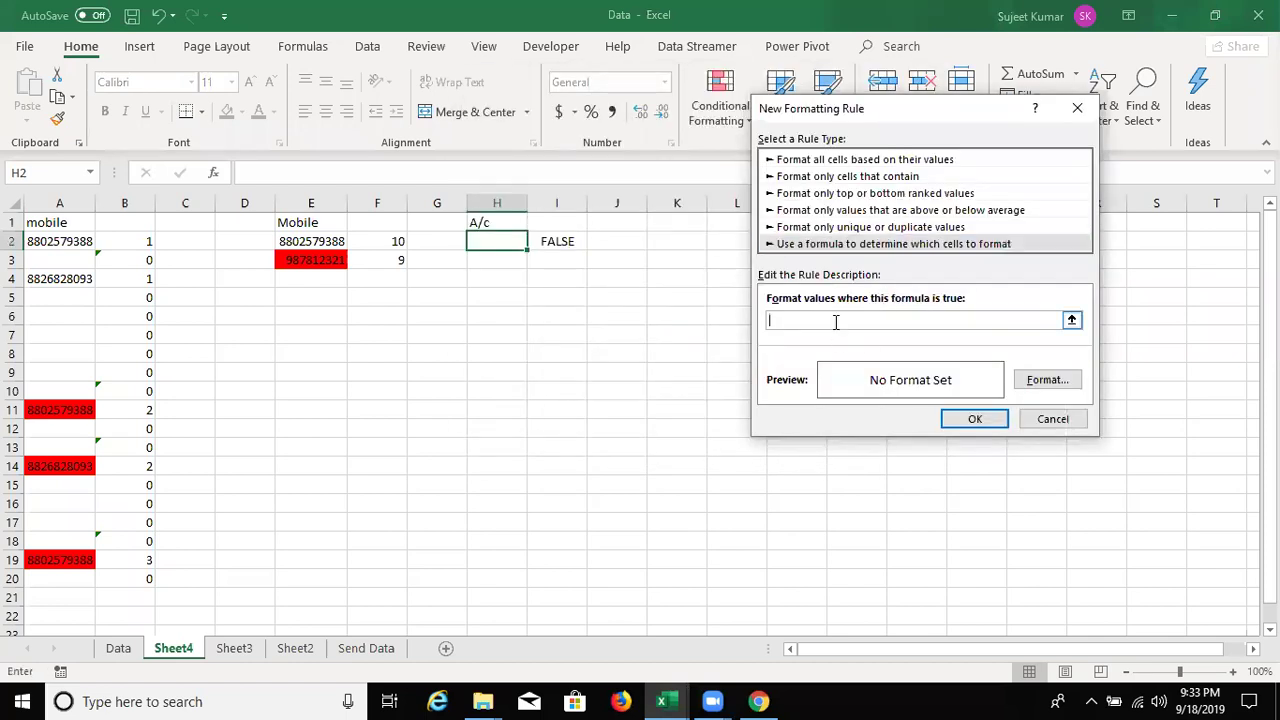
{"action": "type", "text": "=istext("}
{"action": "left_click", "coordinate": [515, 245]}
{"action": "type", "text": ")<>"}
{"action": "key", "text": "BackSpace"}
{"action": "key", "text": "BackSpace"}
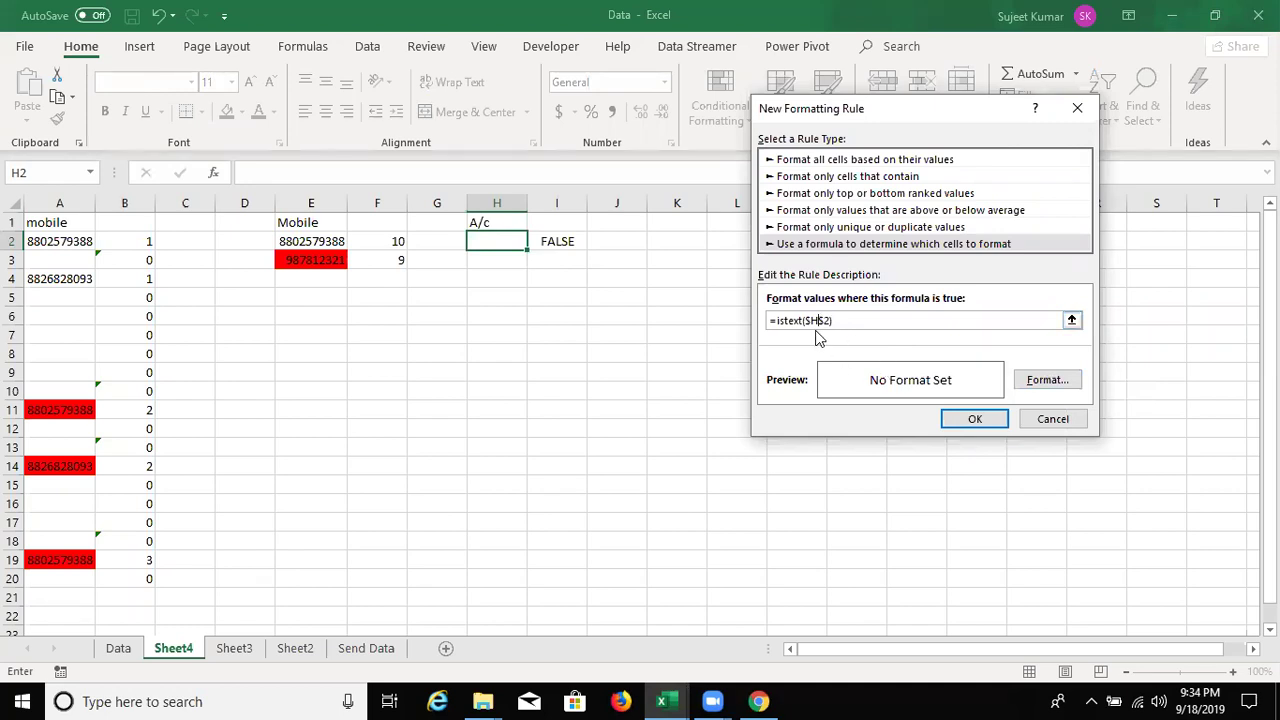
{"action": "left_click", "coordinate": [820, 321]}
{"action": "key", "text": "Delete"}
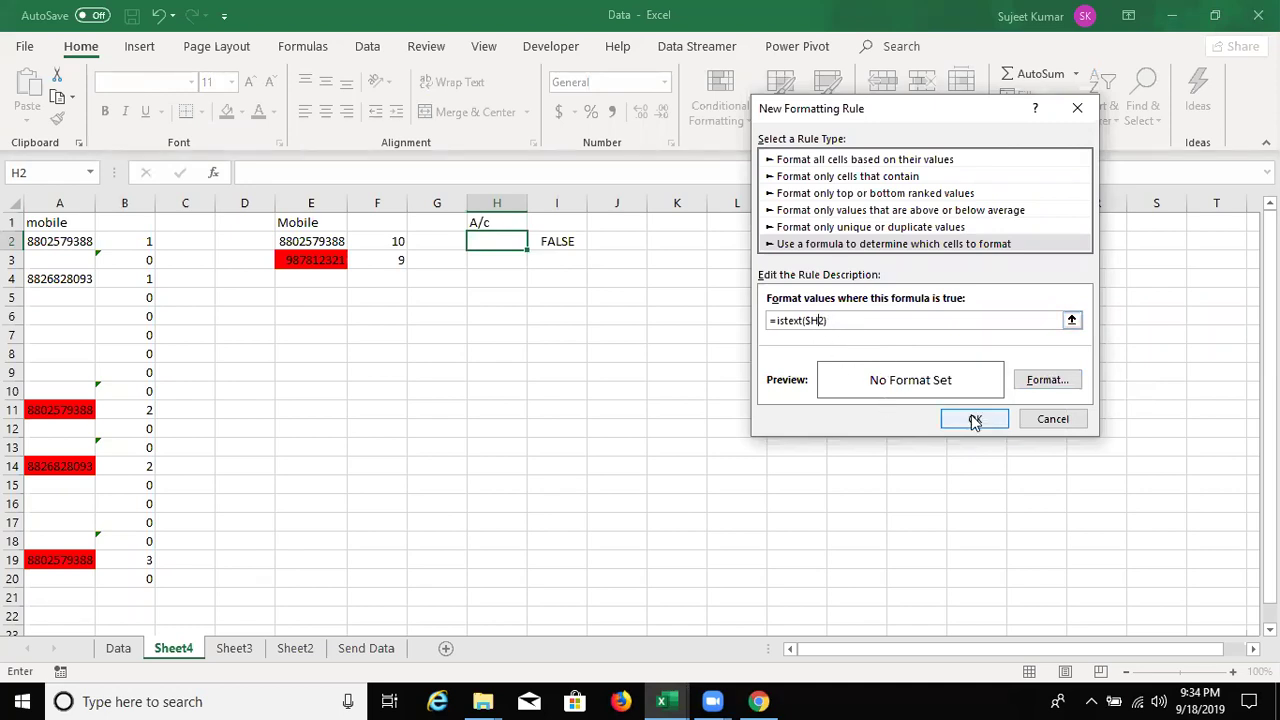
Give the rule a yellow fill and save it
{"action": "left_click", "coordinate": [1030, 386]}
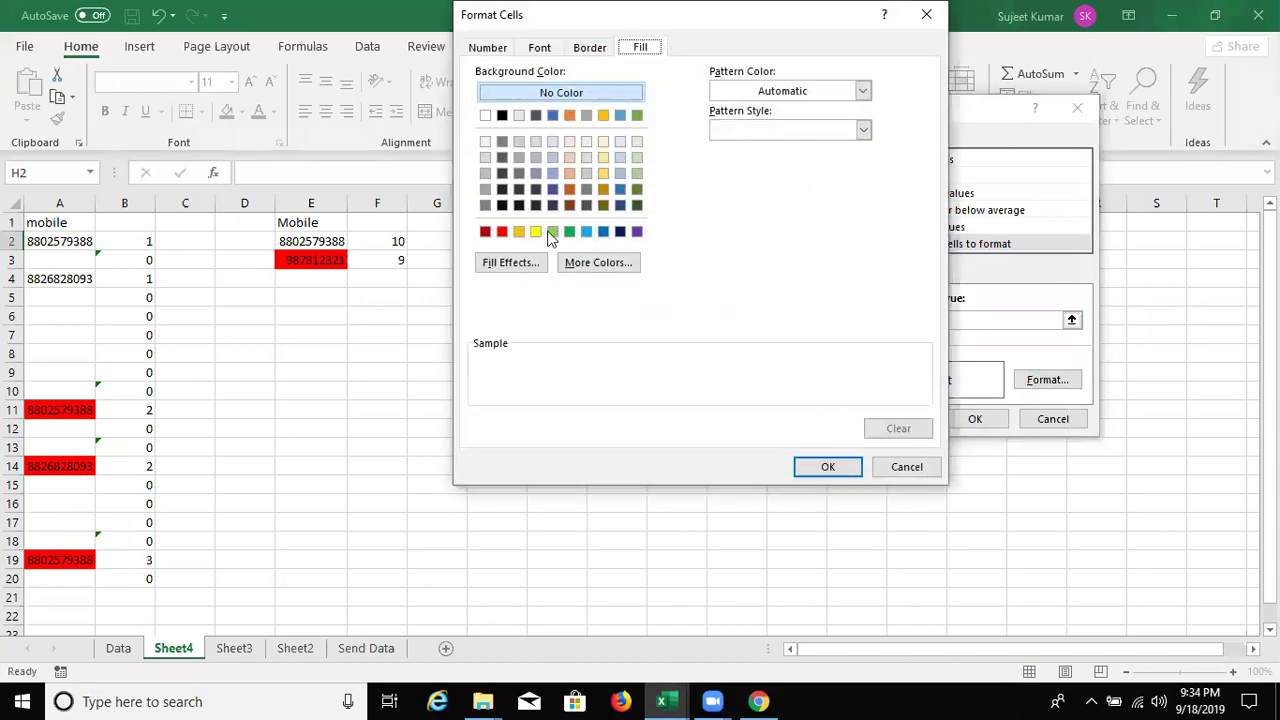
{"action": "left_click", "coordinate": [536, 232]}
{"action": "left_click", "coordinate": [823, 466]}
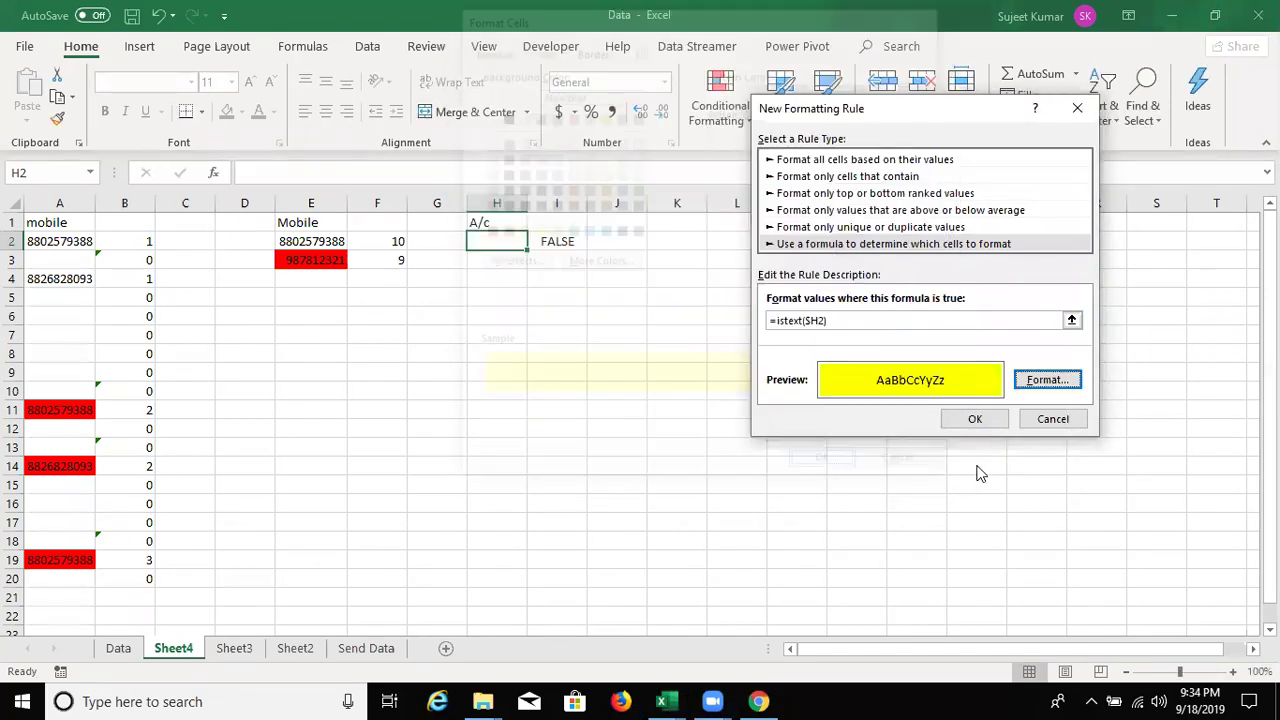
{"action": "left_click", "coordinate": [978, 419]}
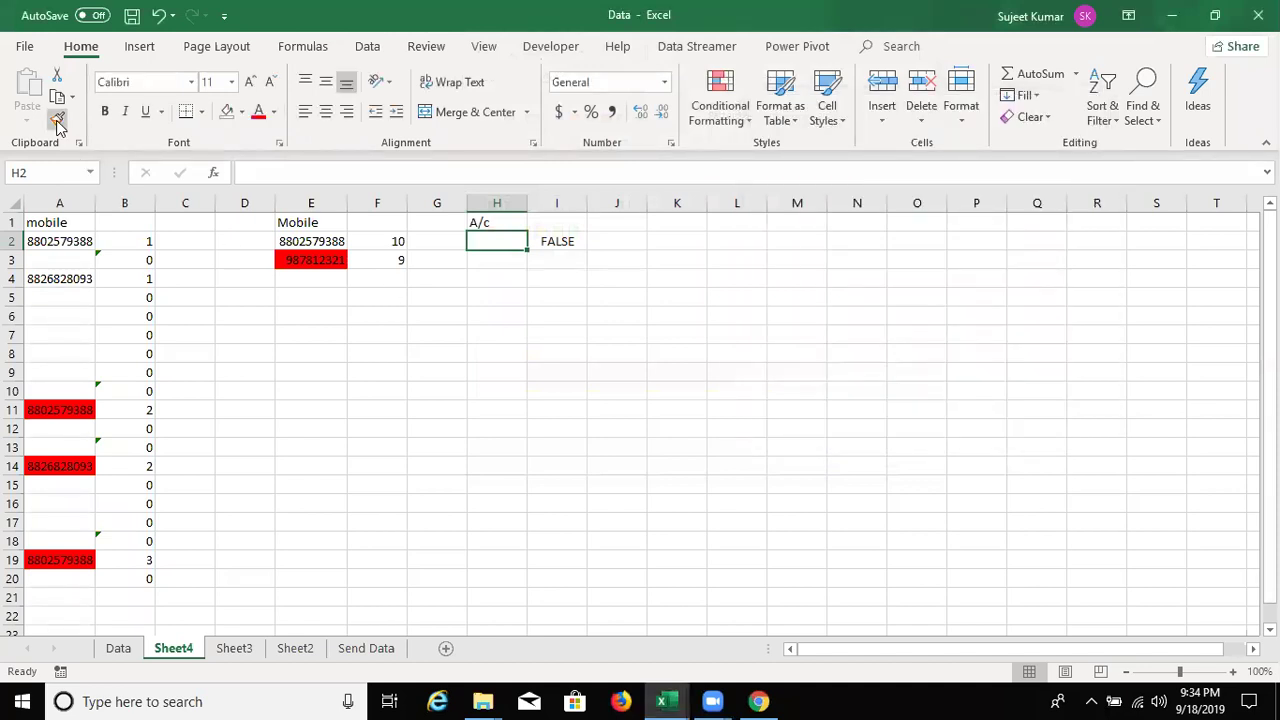
Copy H1's formatting down column H, then enter dasd, 12145, 124 and 6521 in H2:H5
{"action": "left_click_drag", "start_coordinate": [494, 223], "coordinate": [500, 545]}
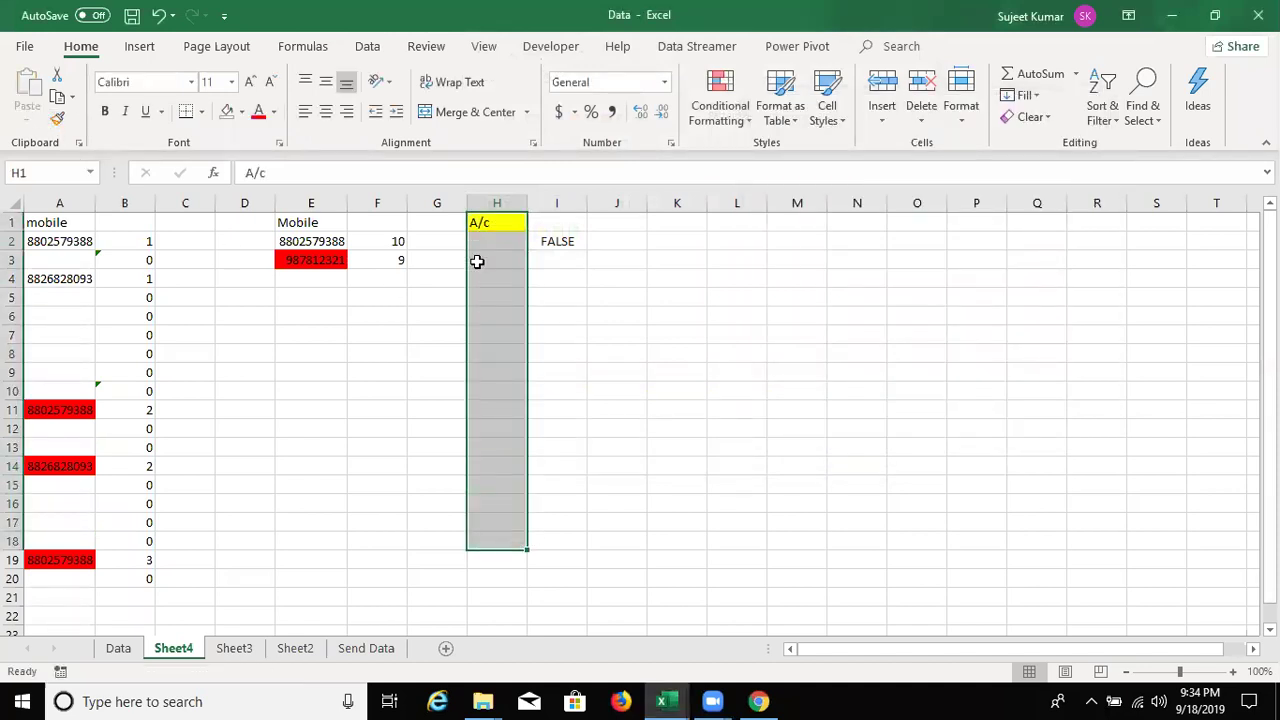
{"action": "type", "text": "dasd"}
{"action": "key", "text": "Return"}
{"action": "type", "text": "12145"}
{"action": "key", "text": "Return"}
{"action": "type", "text": "124"}
{"action": "key", "text": "Return"}
{"action": "type", "text": "6521"}
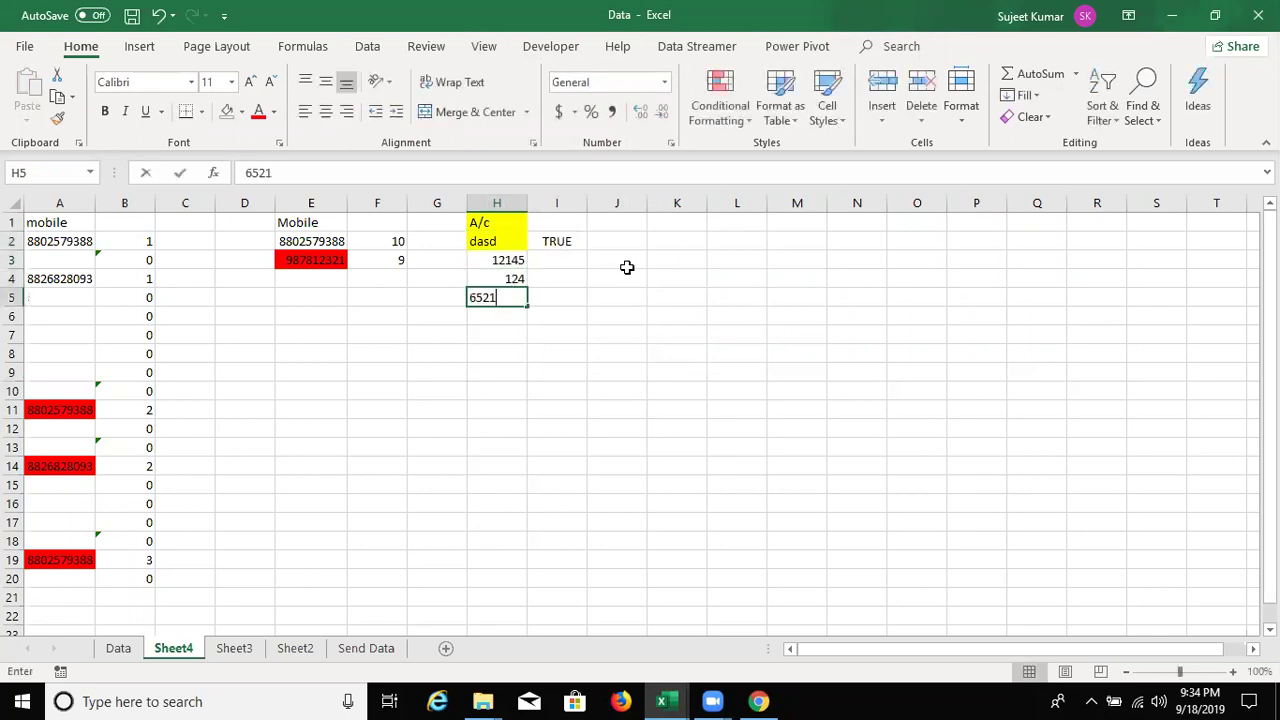
{"action": "key", "text": "Return"}
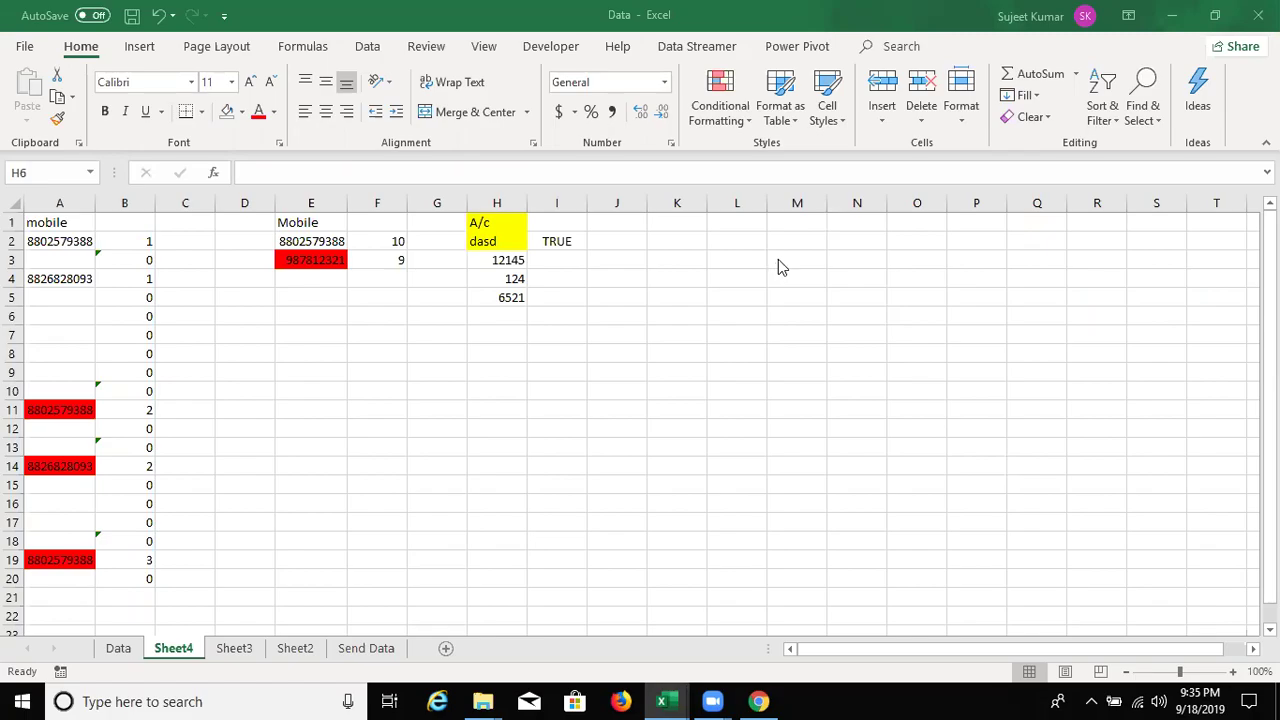
Minimise Excel with Win+D to reveal the desktop
{"action": "key", "text": "super+d"}
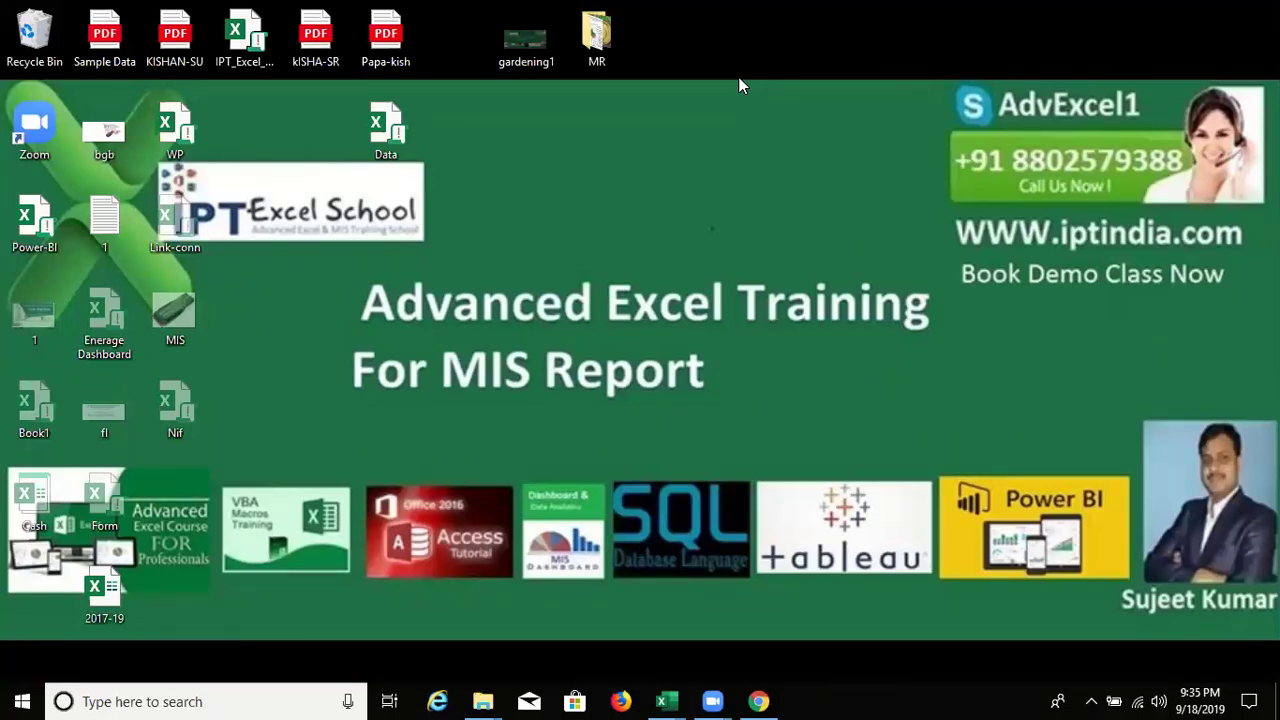
Bring up Zoom's End Meeting or Leave Meeting confirmation
{"action": "left_click", "coordinate": [740, 86]}
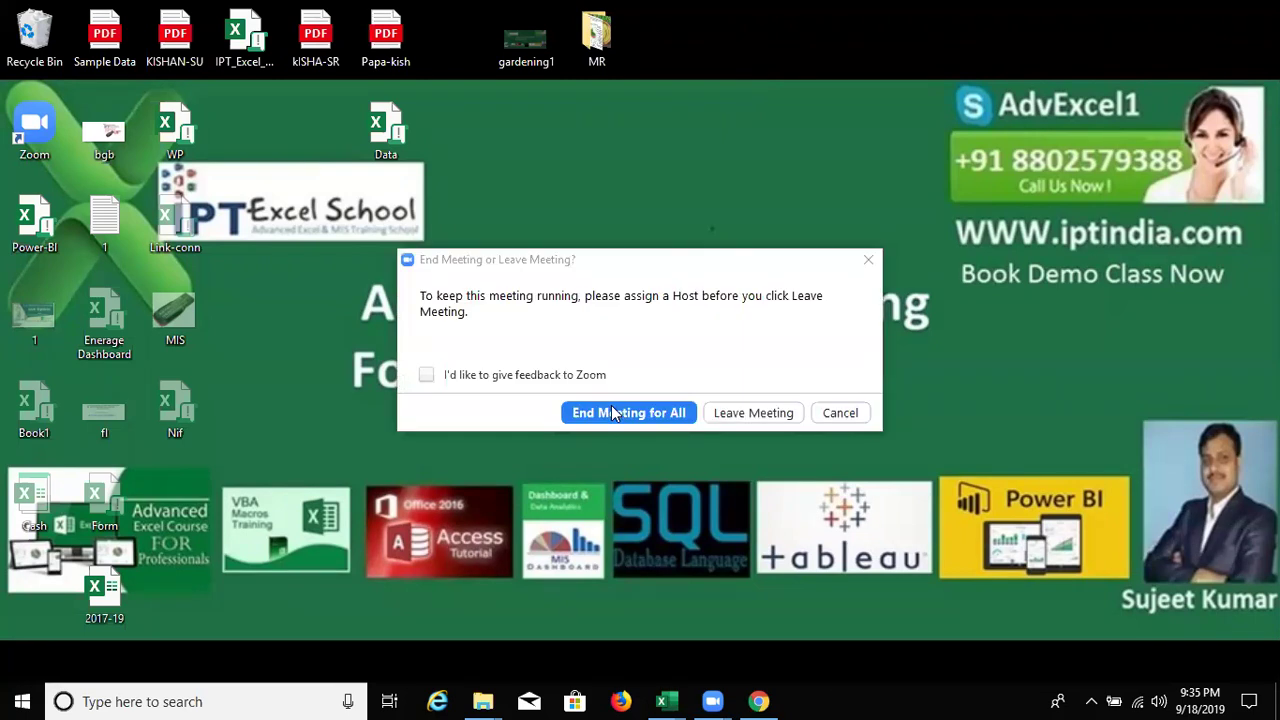